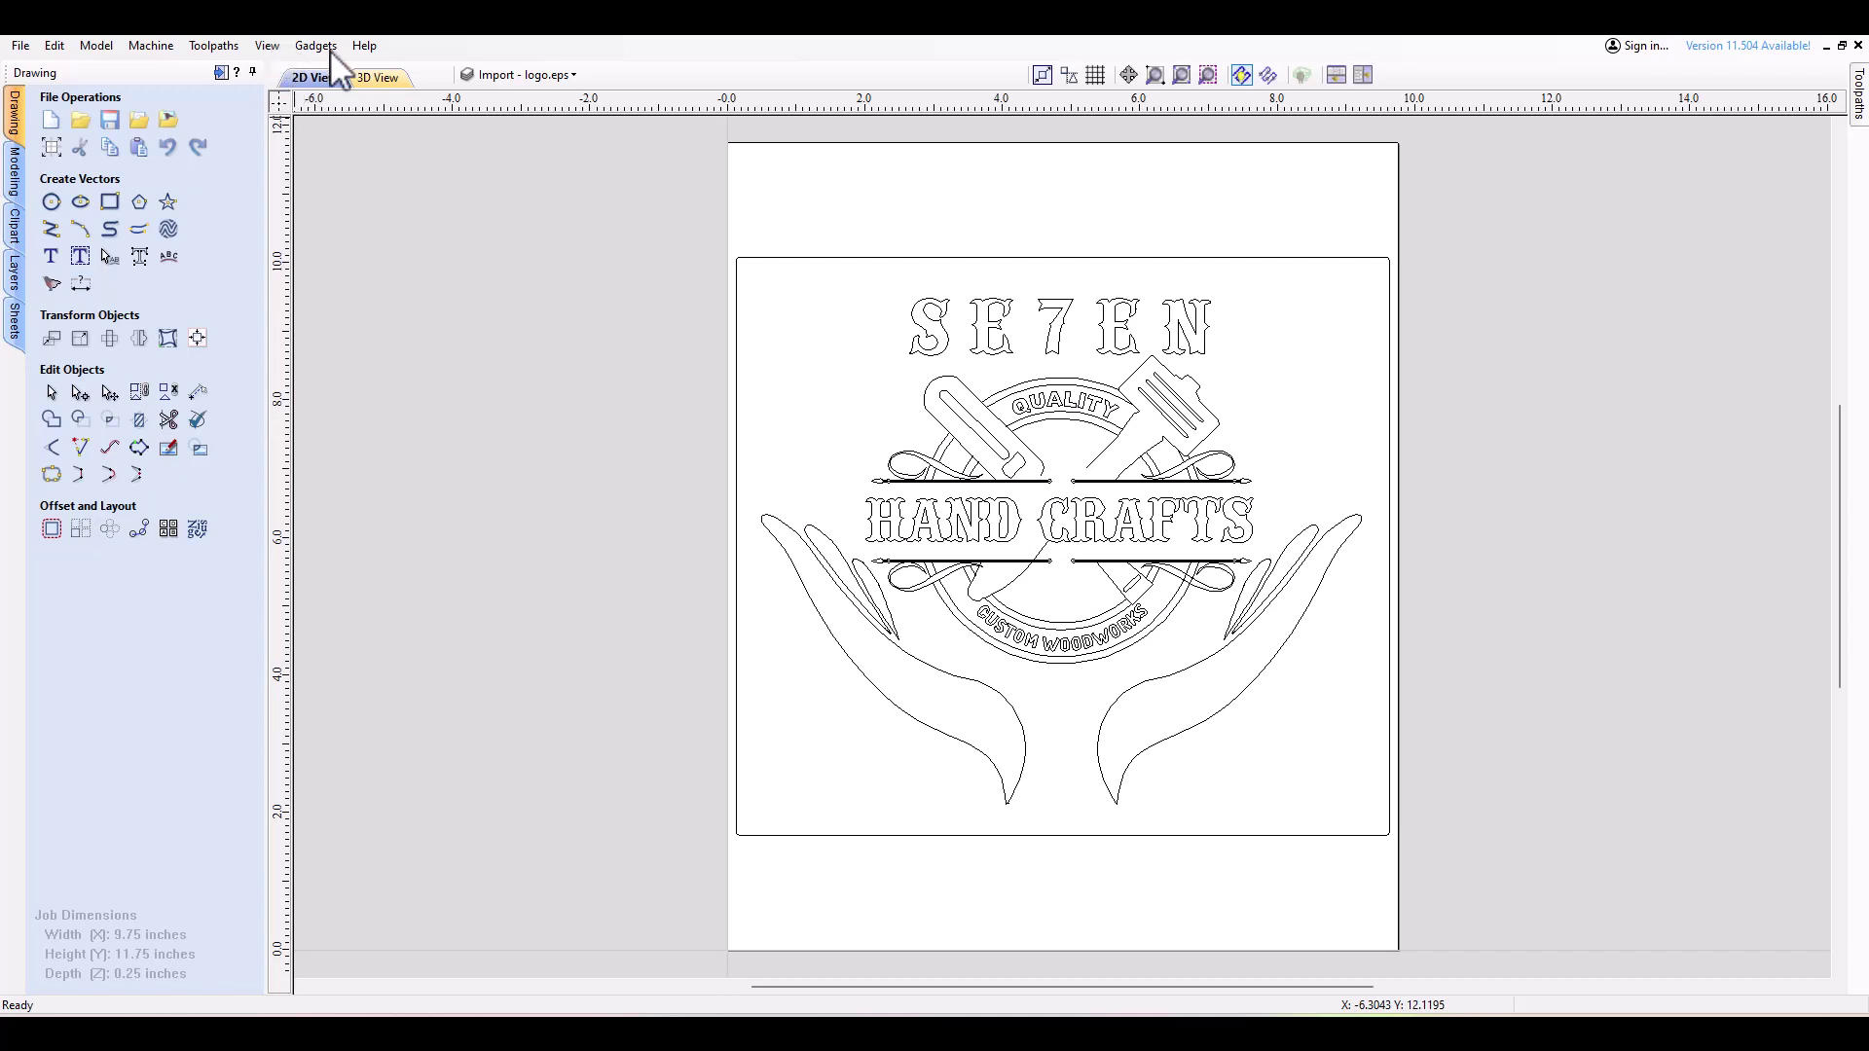
Select all of the logo's vectors.
{"action": "left_click", "coordinate": [19, 46]}
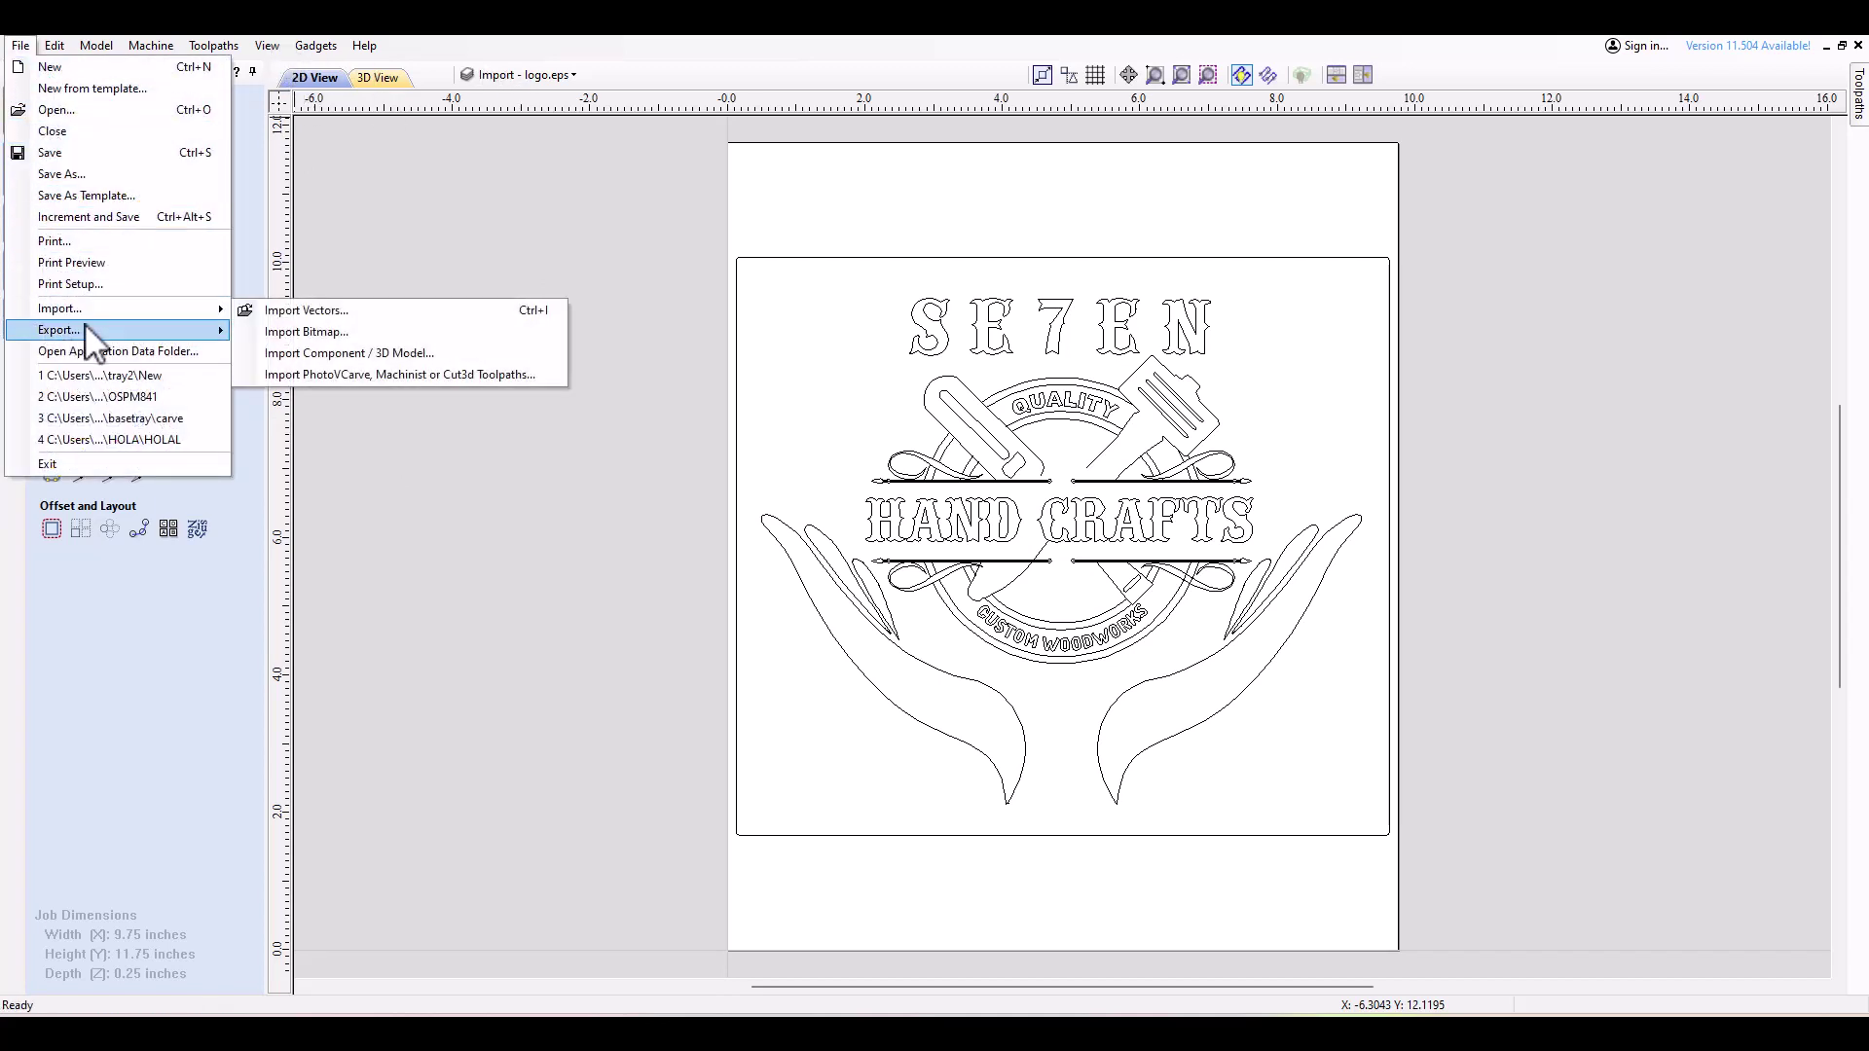
{"action": "mouse_move", "coordinate": [117, 331]}
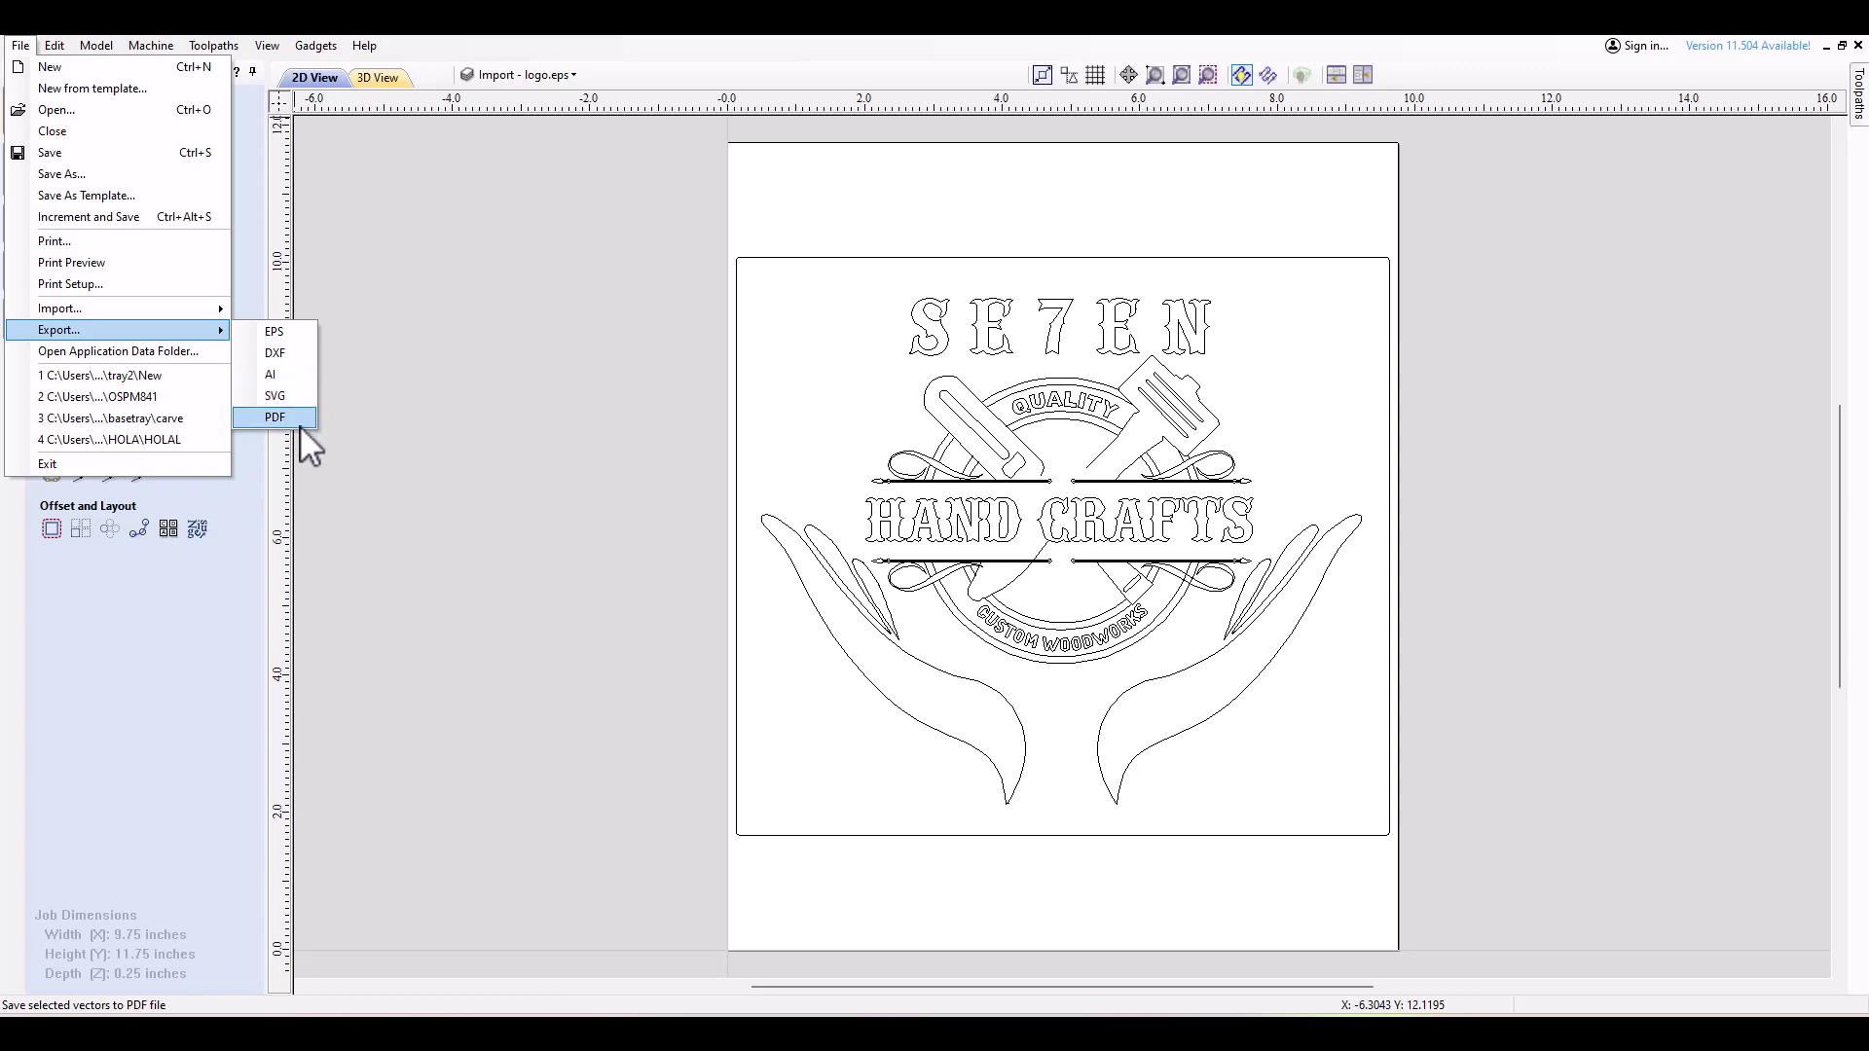
{"action": "left_click", "coordinate": [633, 181]}
{"action": "key", "text": "ctrl+a"}
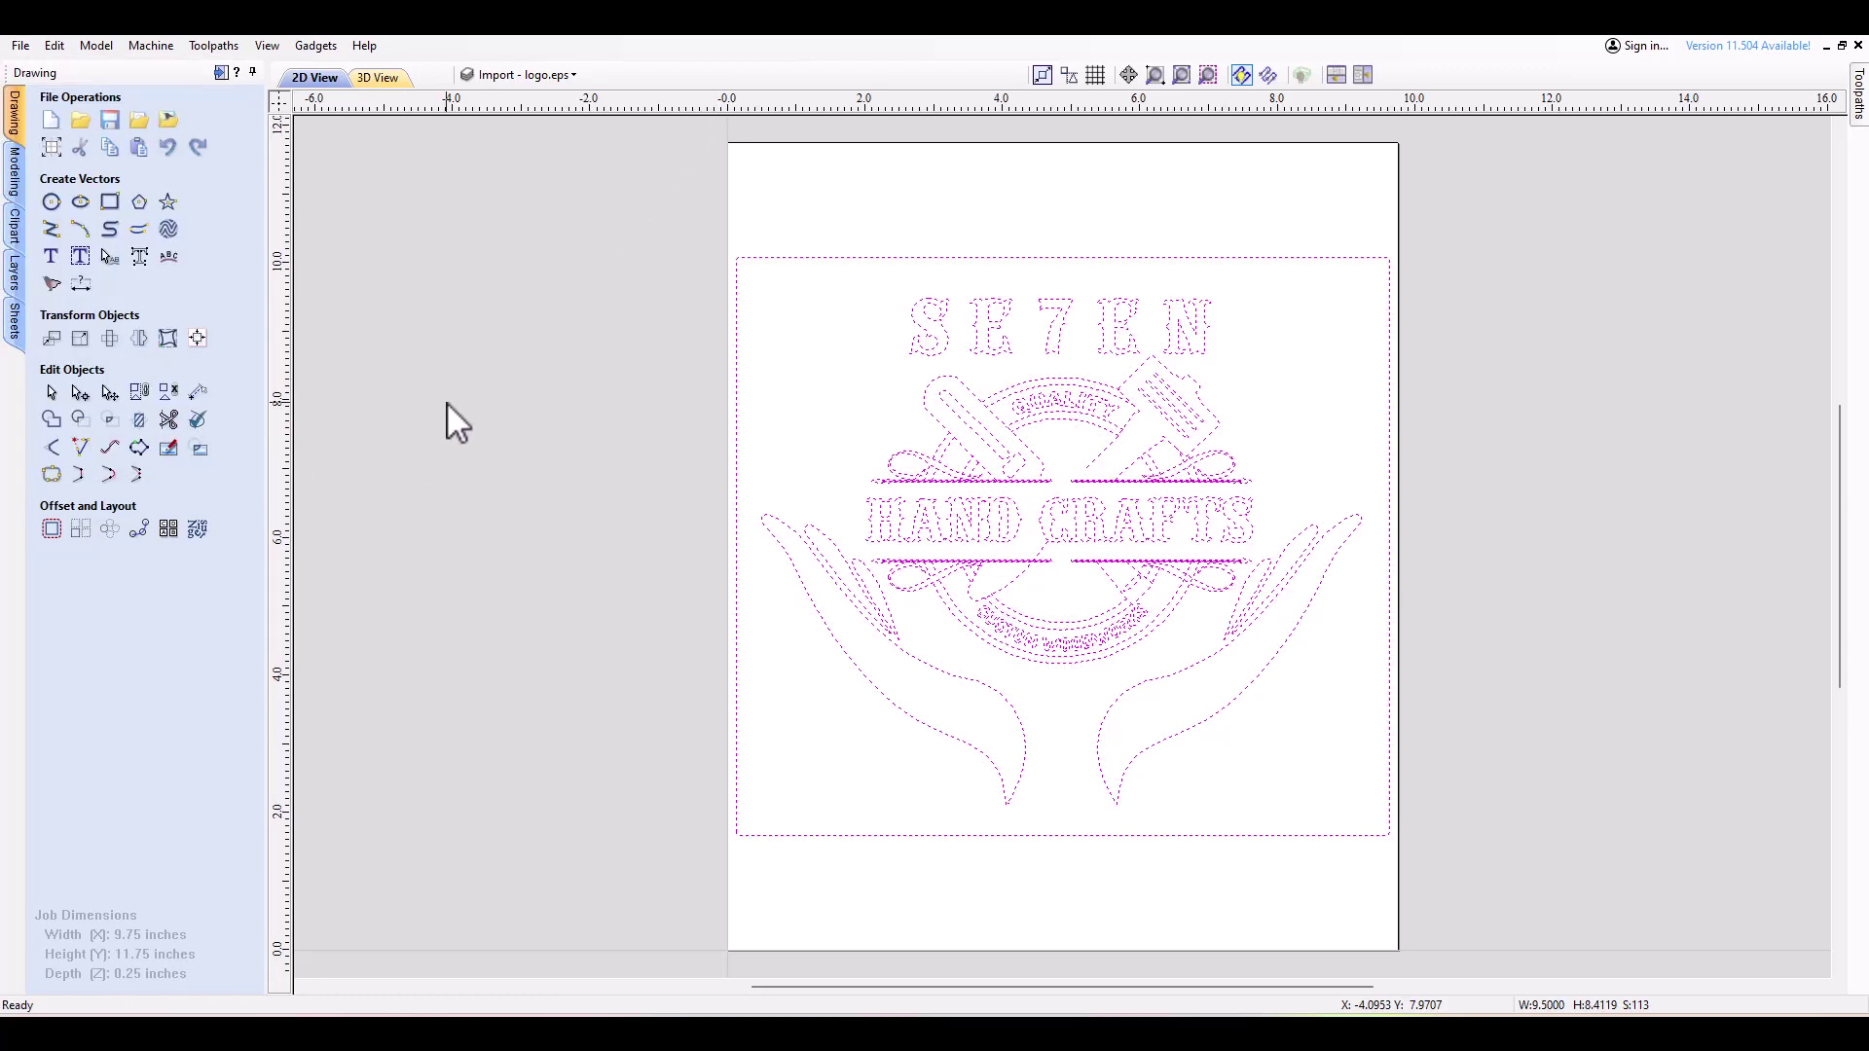
Export the selected vectors as EPS file logo1 in Downloads, then deselect them.
{"action": "left_click", "coordinate": [20, 46]}
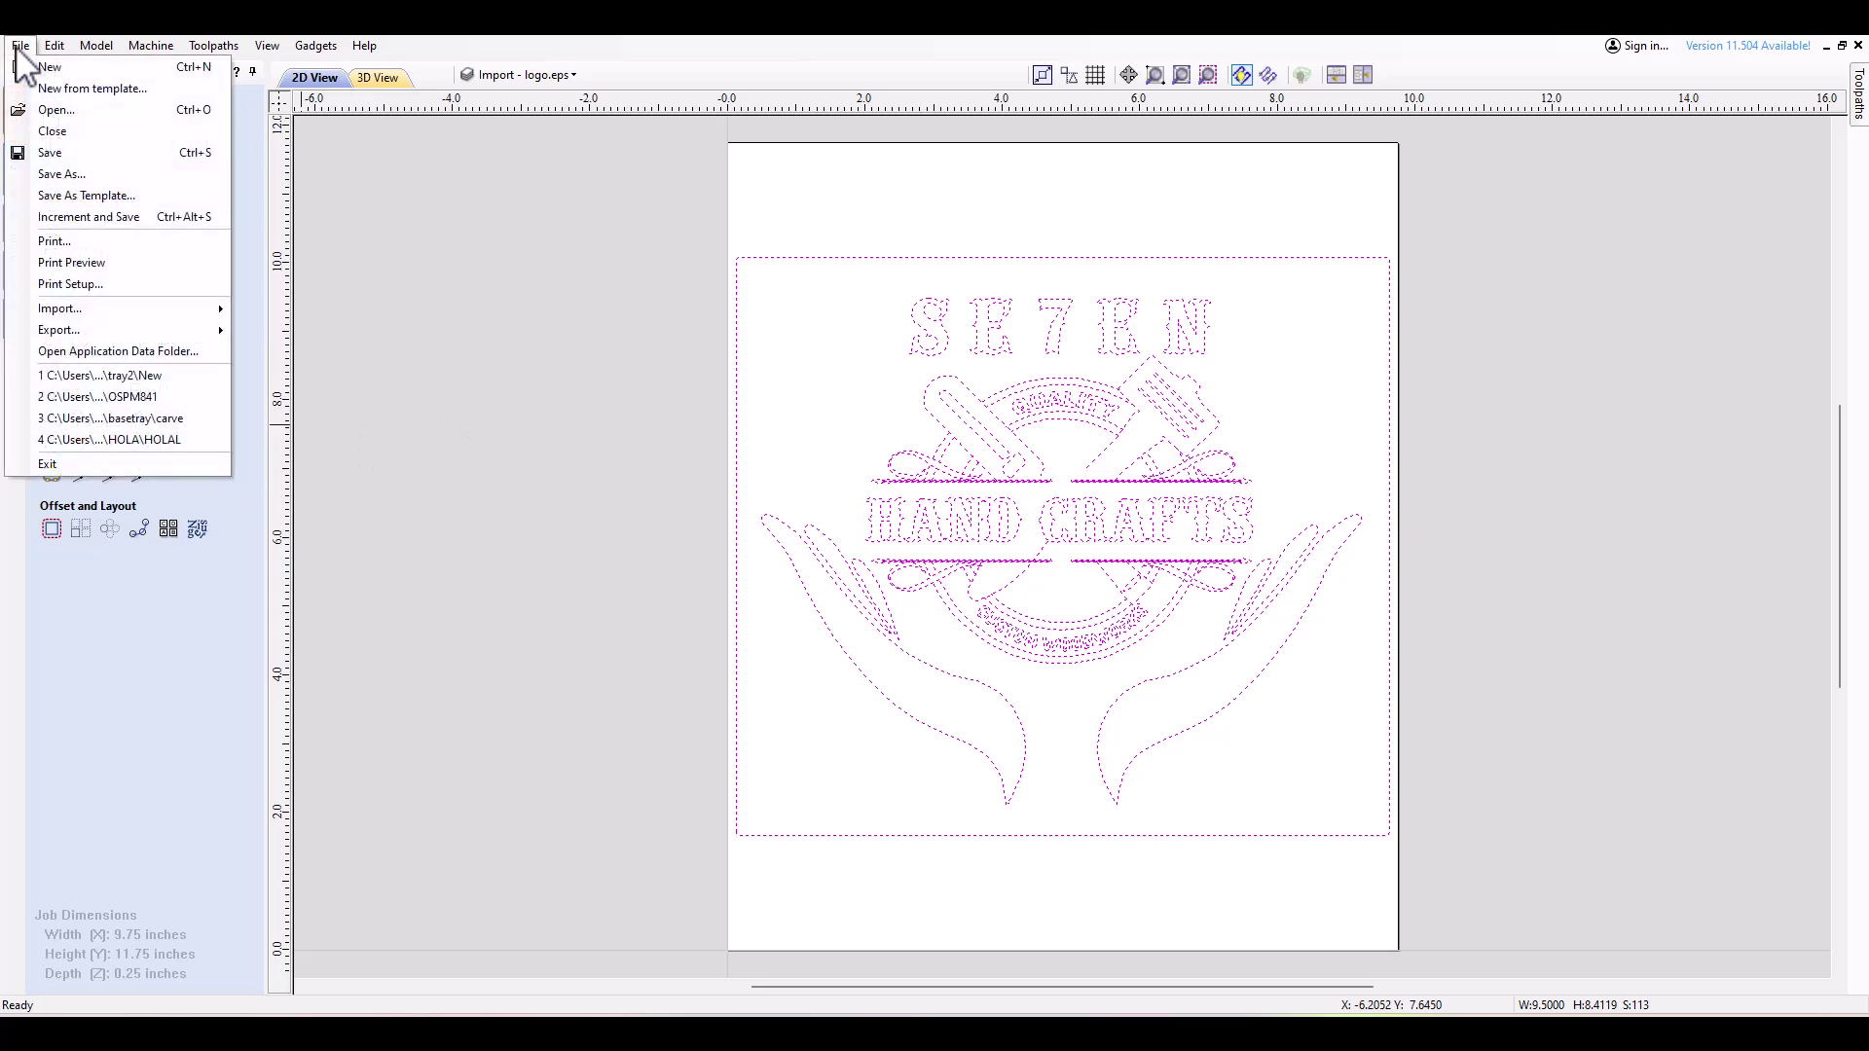
{"action": "mouse_move", "coordinate": [211, 341]}
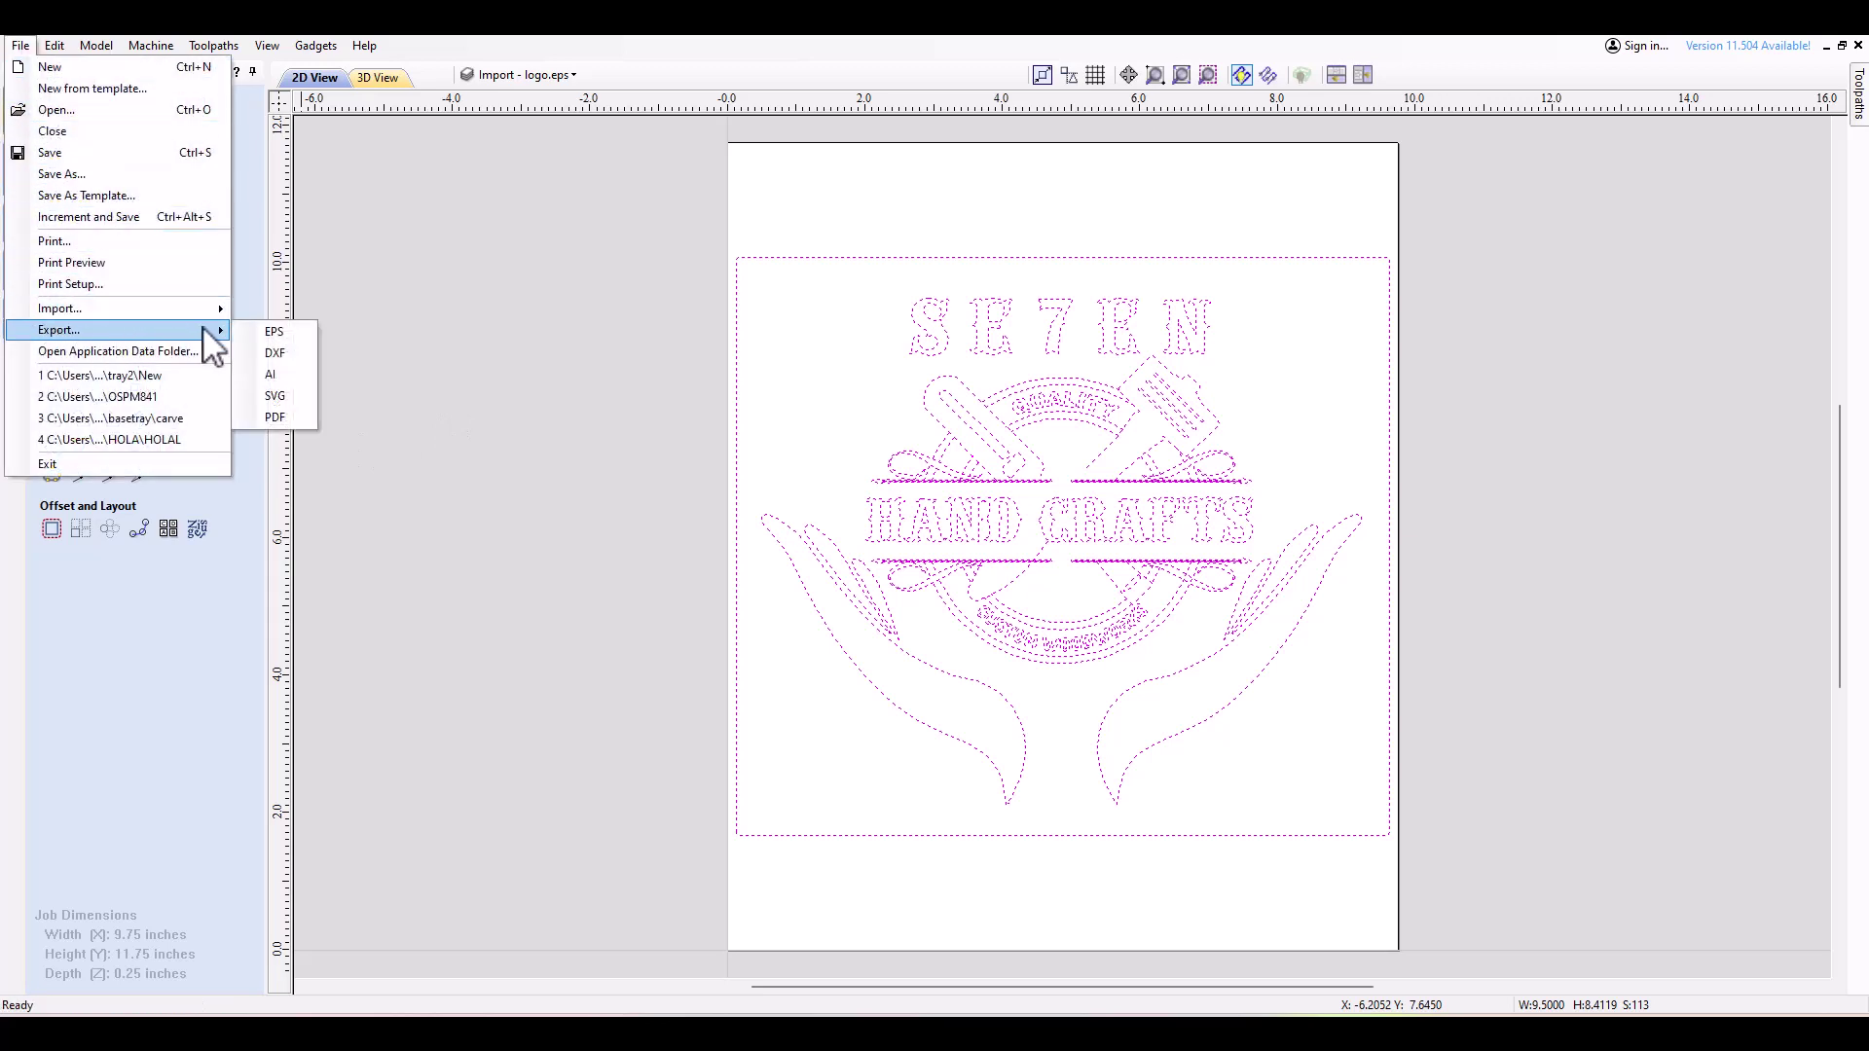
{"action": "left_click", "coordinate": [287, 332]}
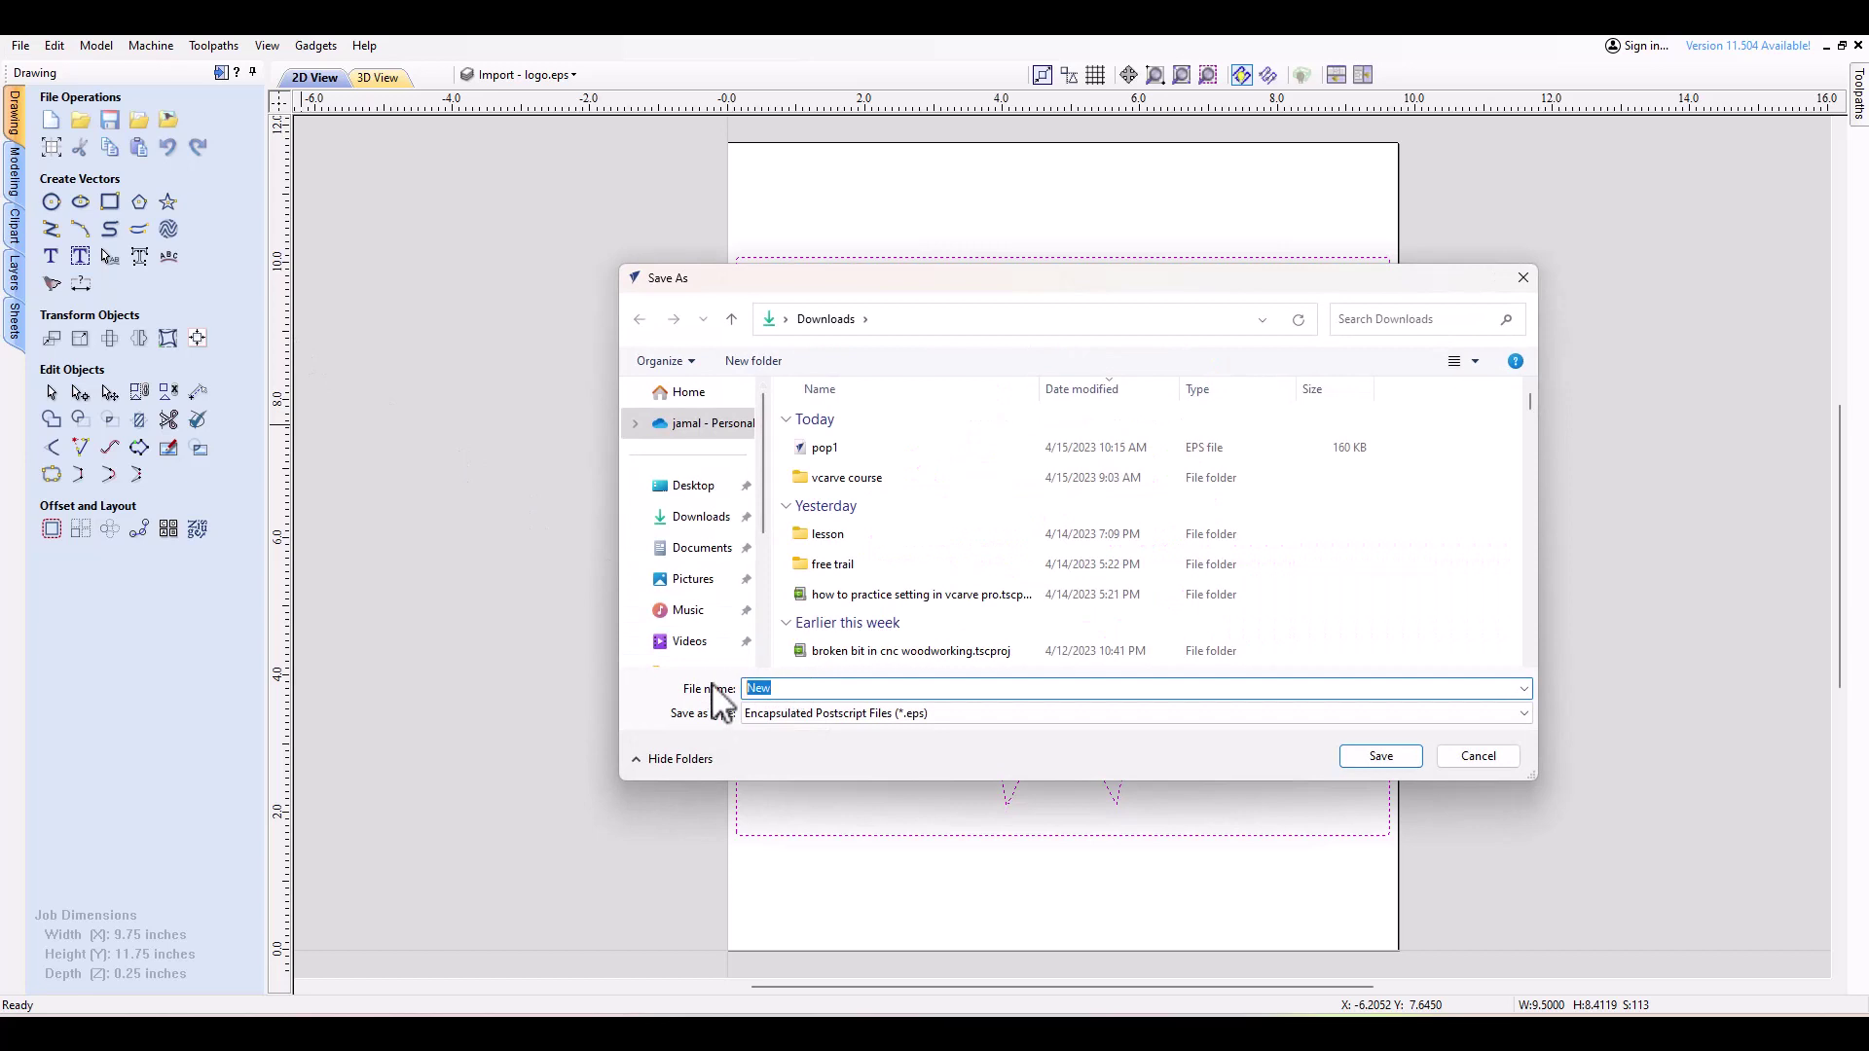
{"action": "type", "text": "logo1"}
{"action": "left_click", "coordinate": [1360, 764]}
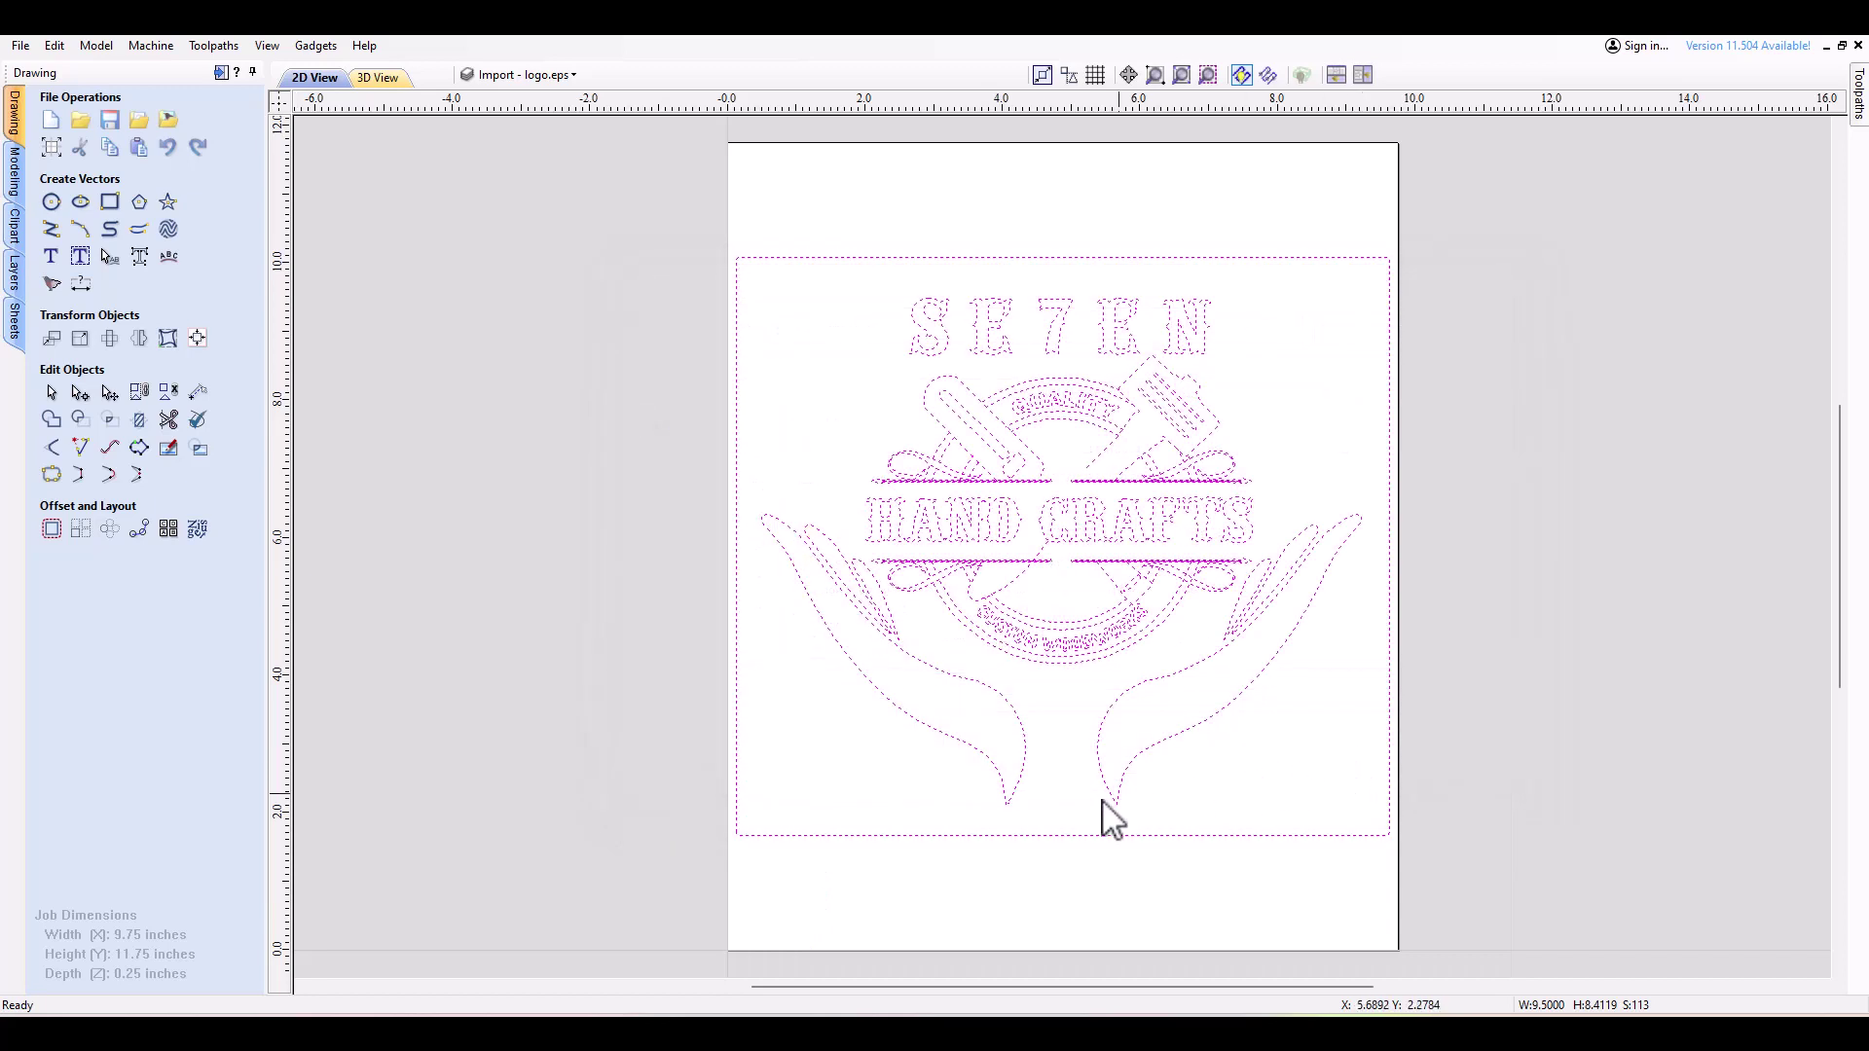
{"action": "left_click", "coordinate": [636, 613]}
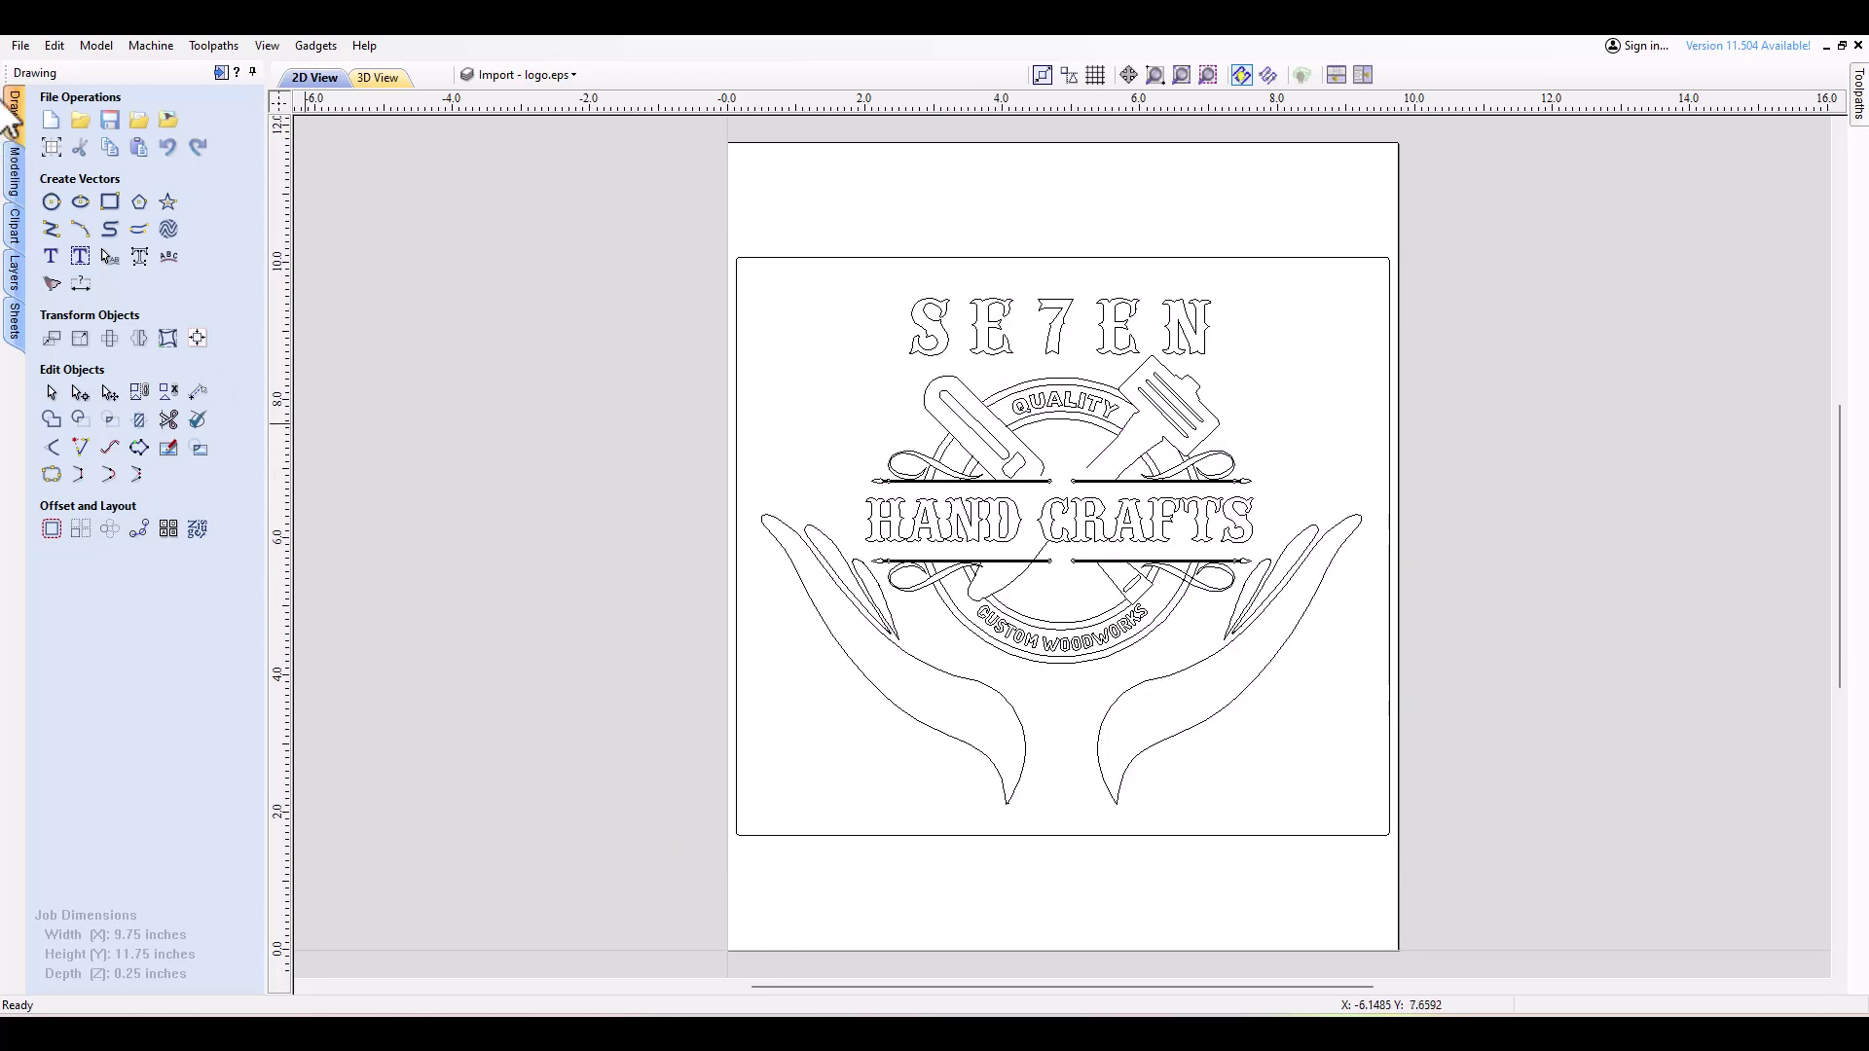
Save the logo vectors as DXF file logo2 in Downloads and deselect them.
{"action": "left_click", "coordinate": [21, 45]}
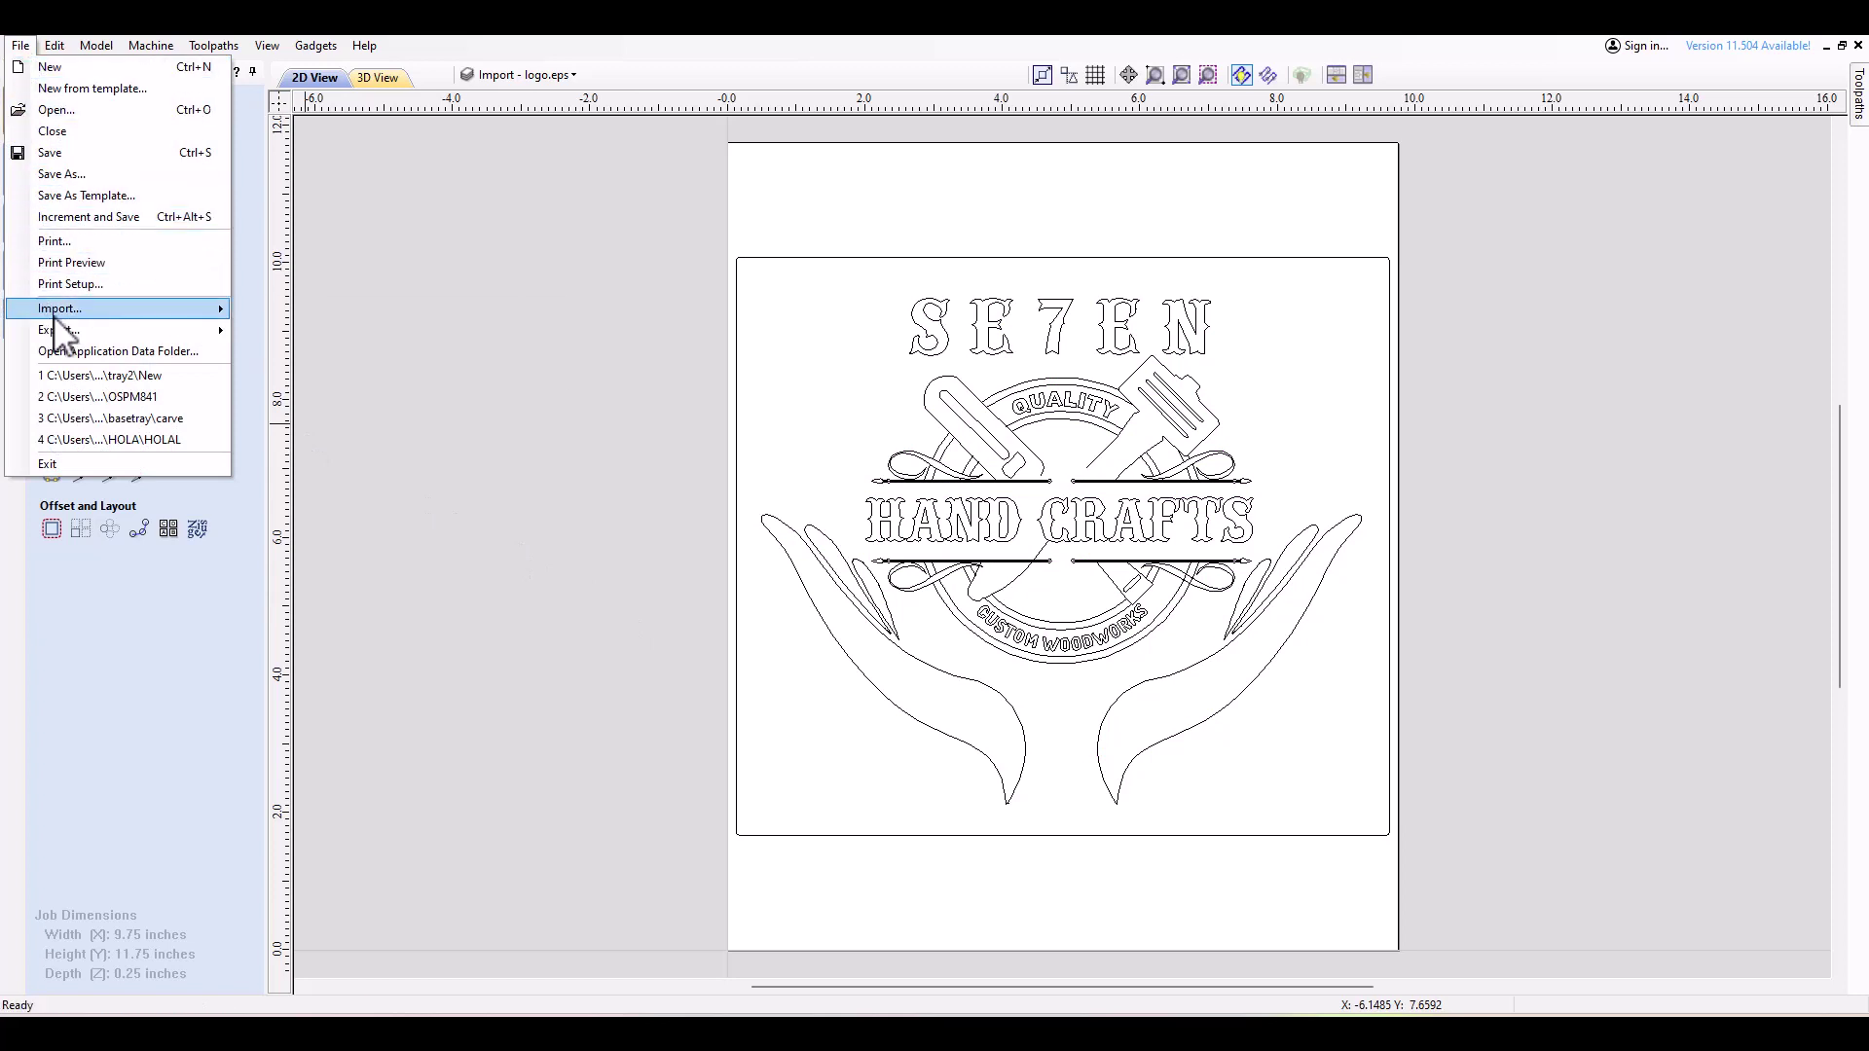
{"action": "mouse_move", "coordinate": [223, 330]}
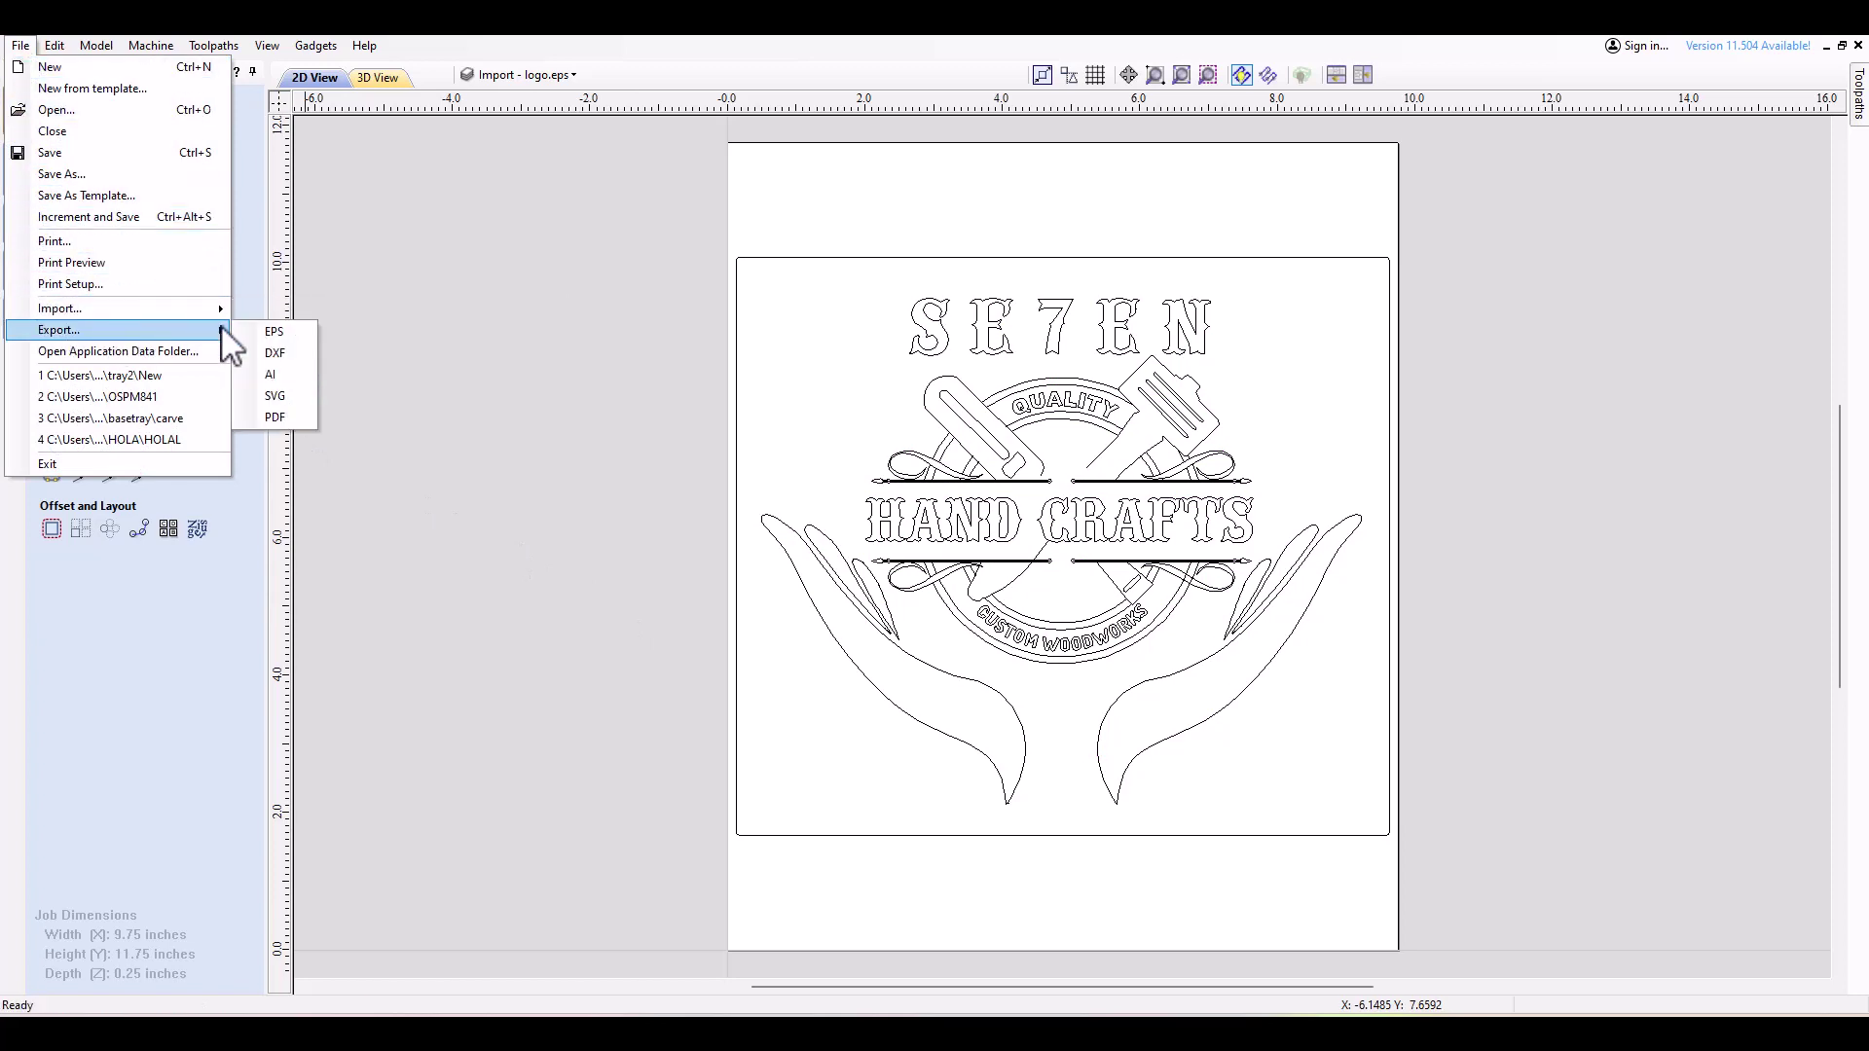
{"action": "left_click", "coordinate": [275, 352]}
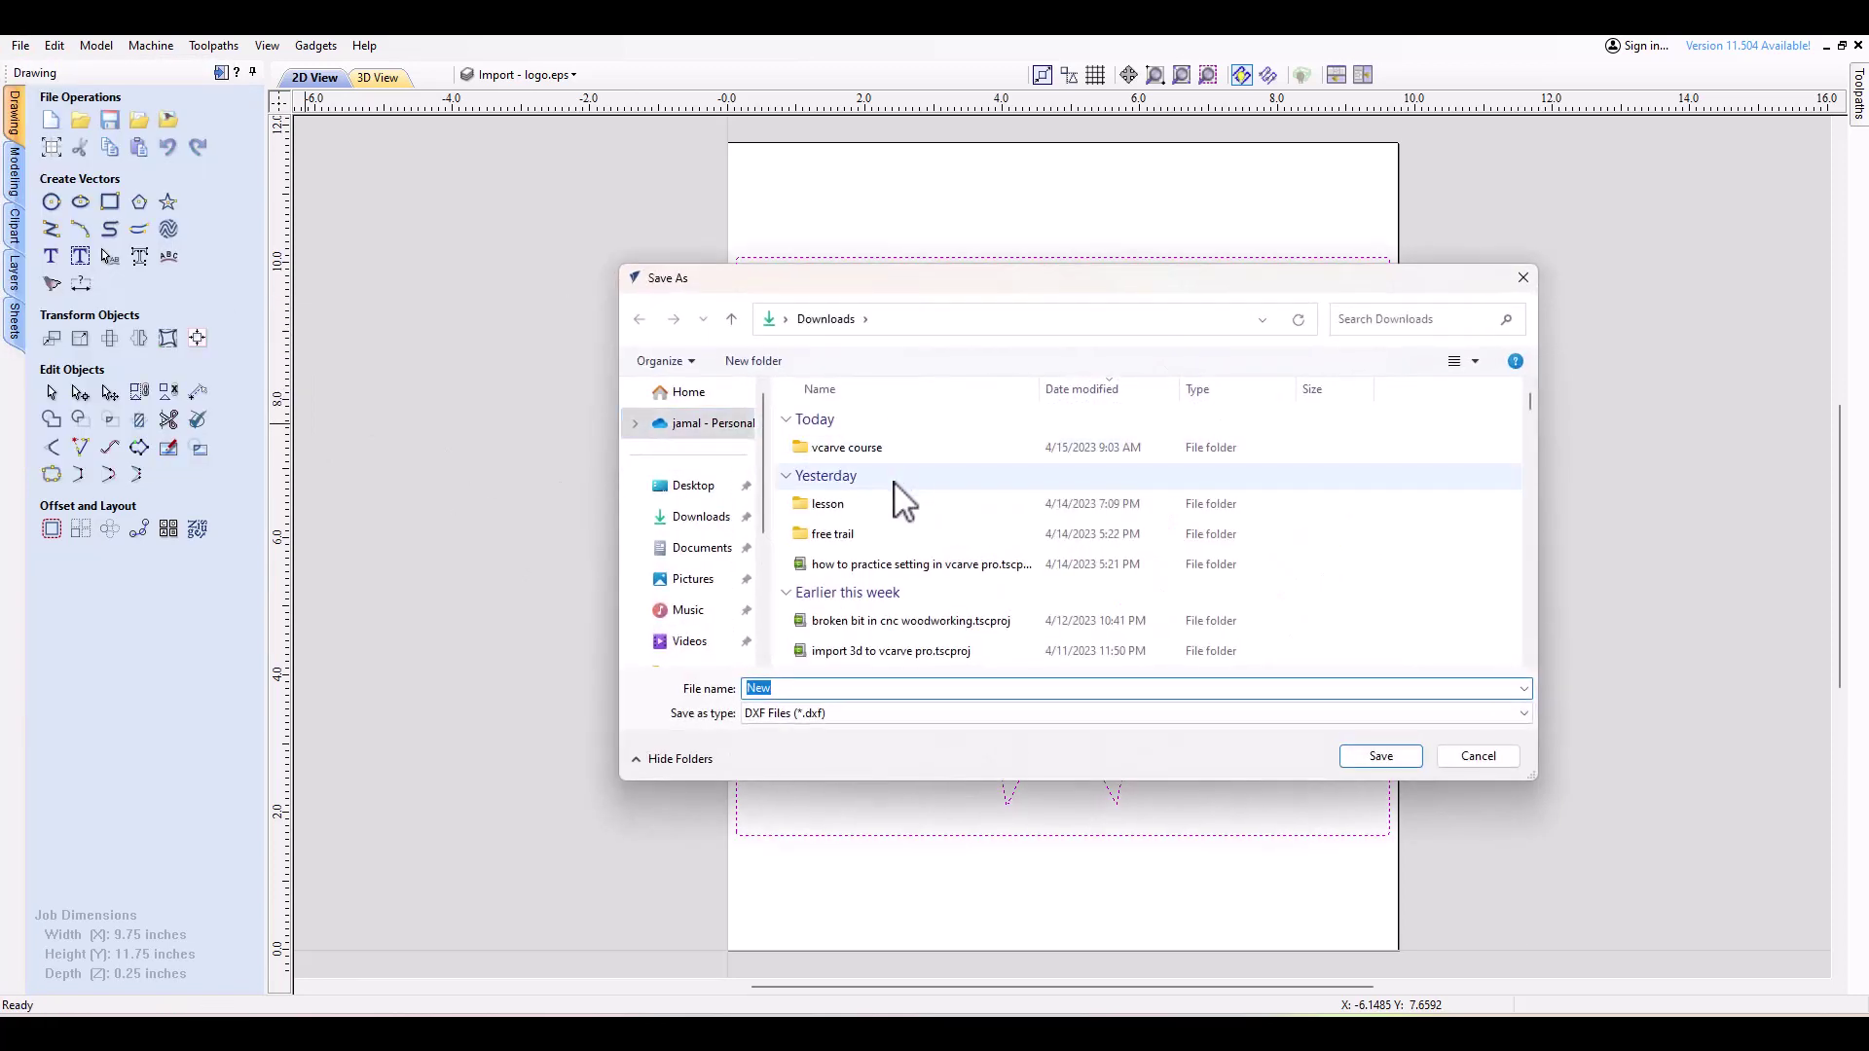
{"action": "type", "text": "lo"}
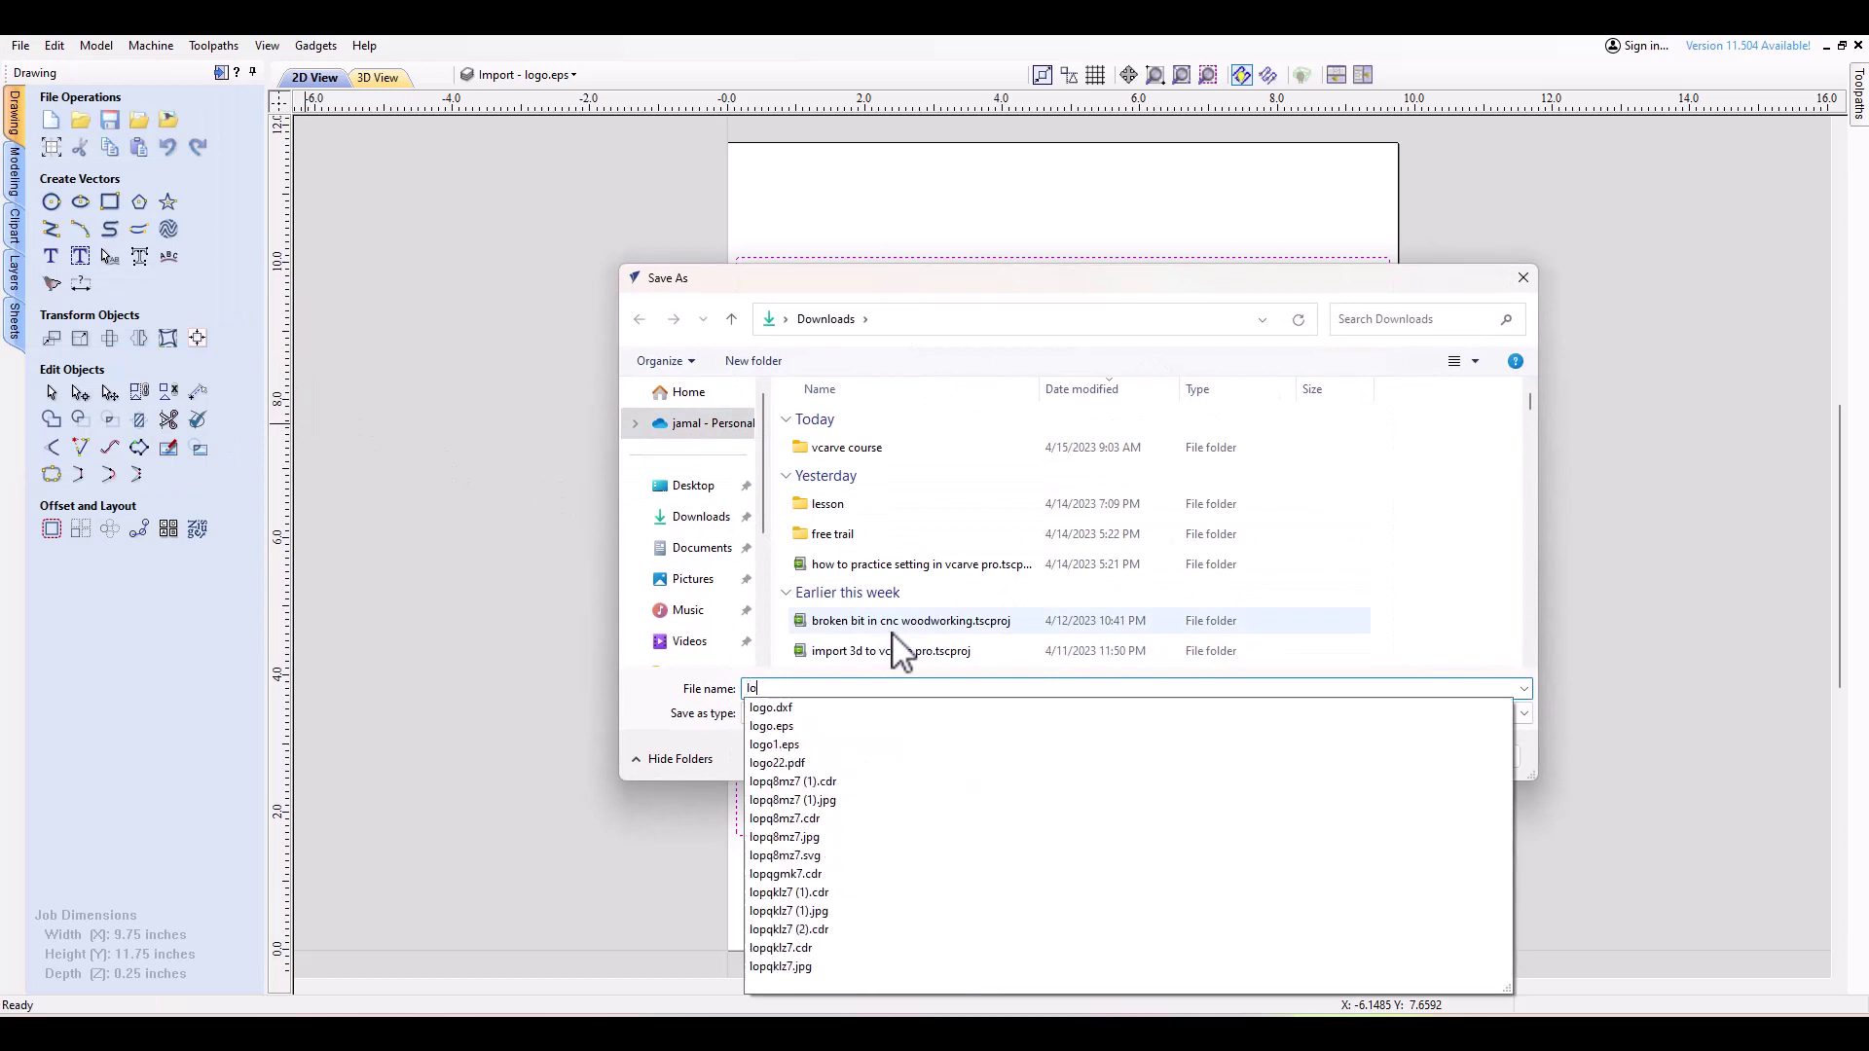
{"action": "type", "text": "go2"}
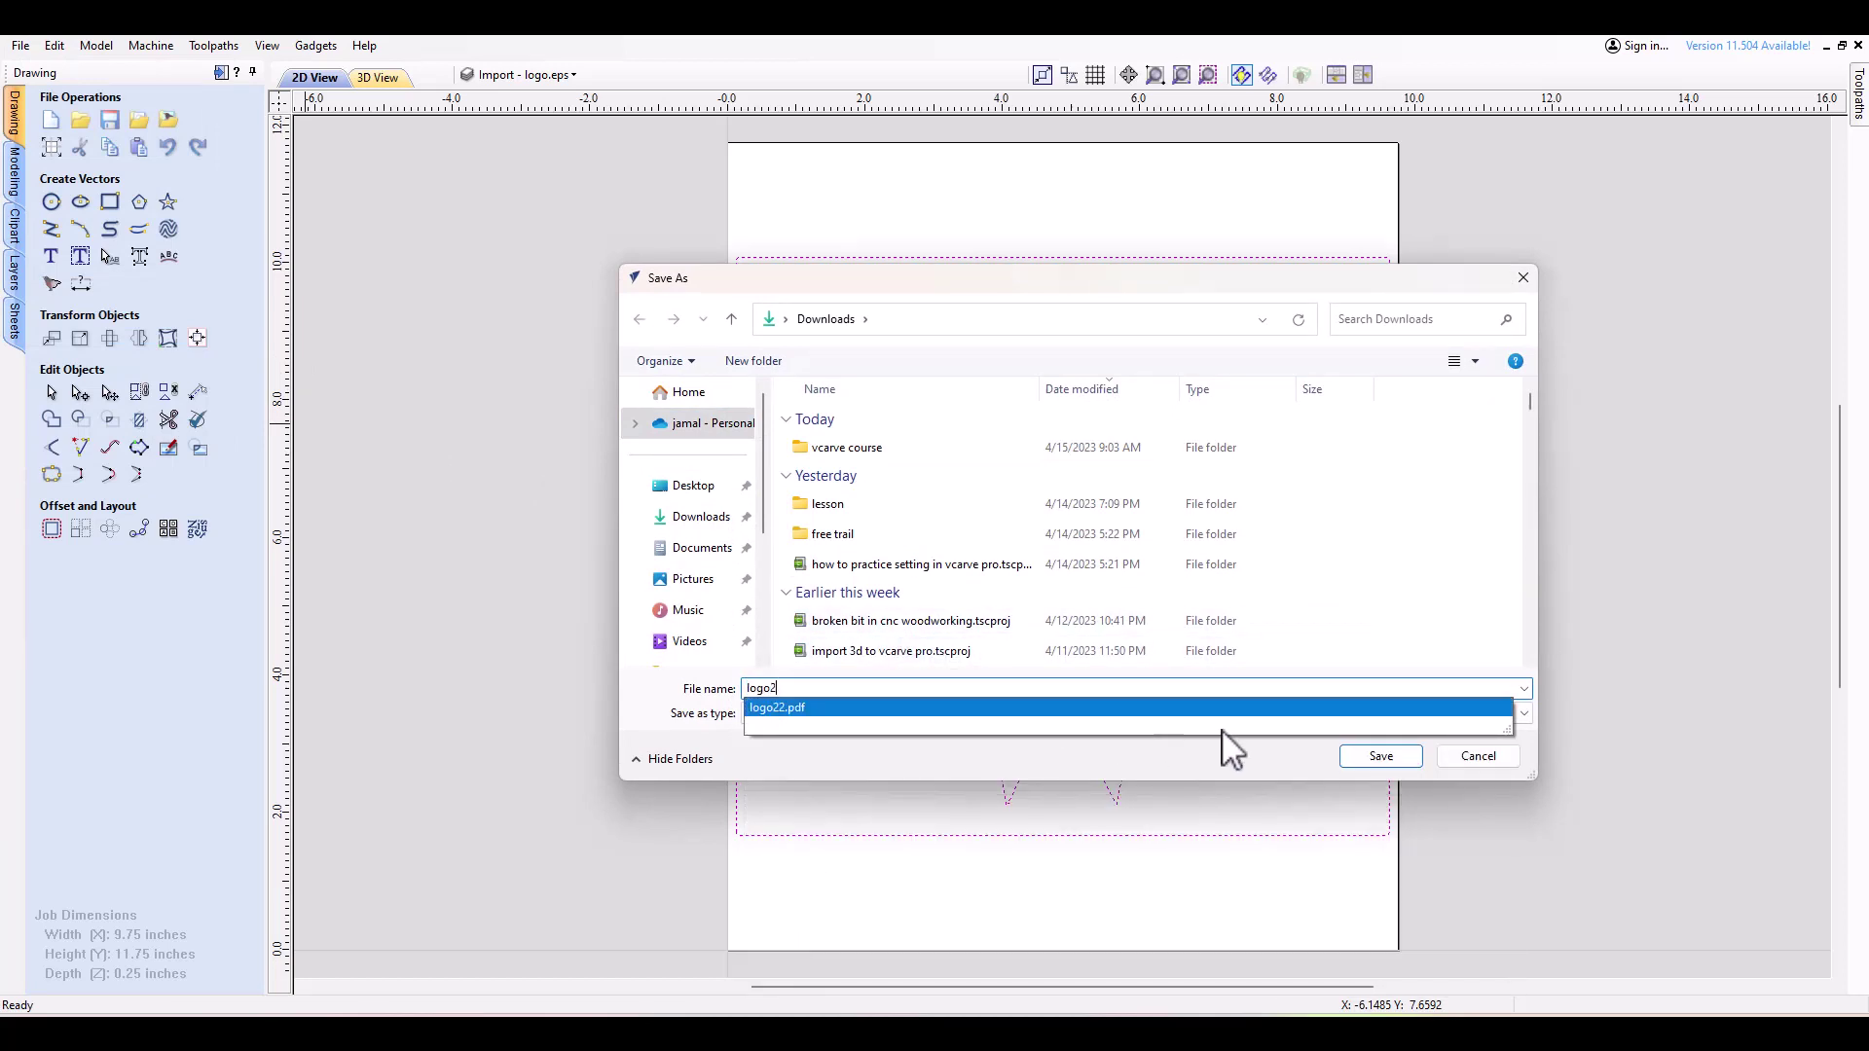
{"action": "left_click", "coordinate": [1381, 757]}
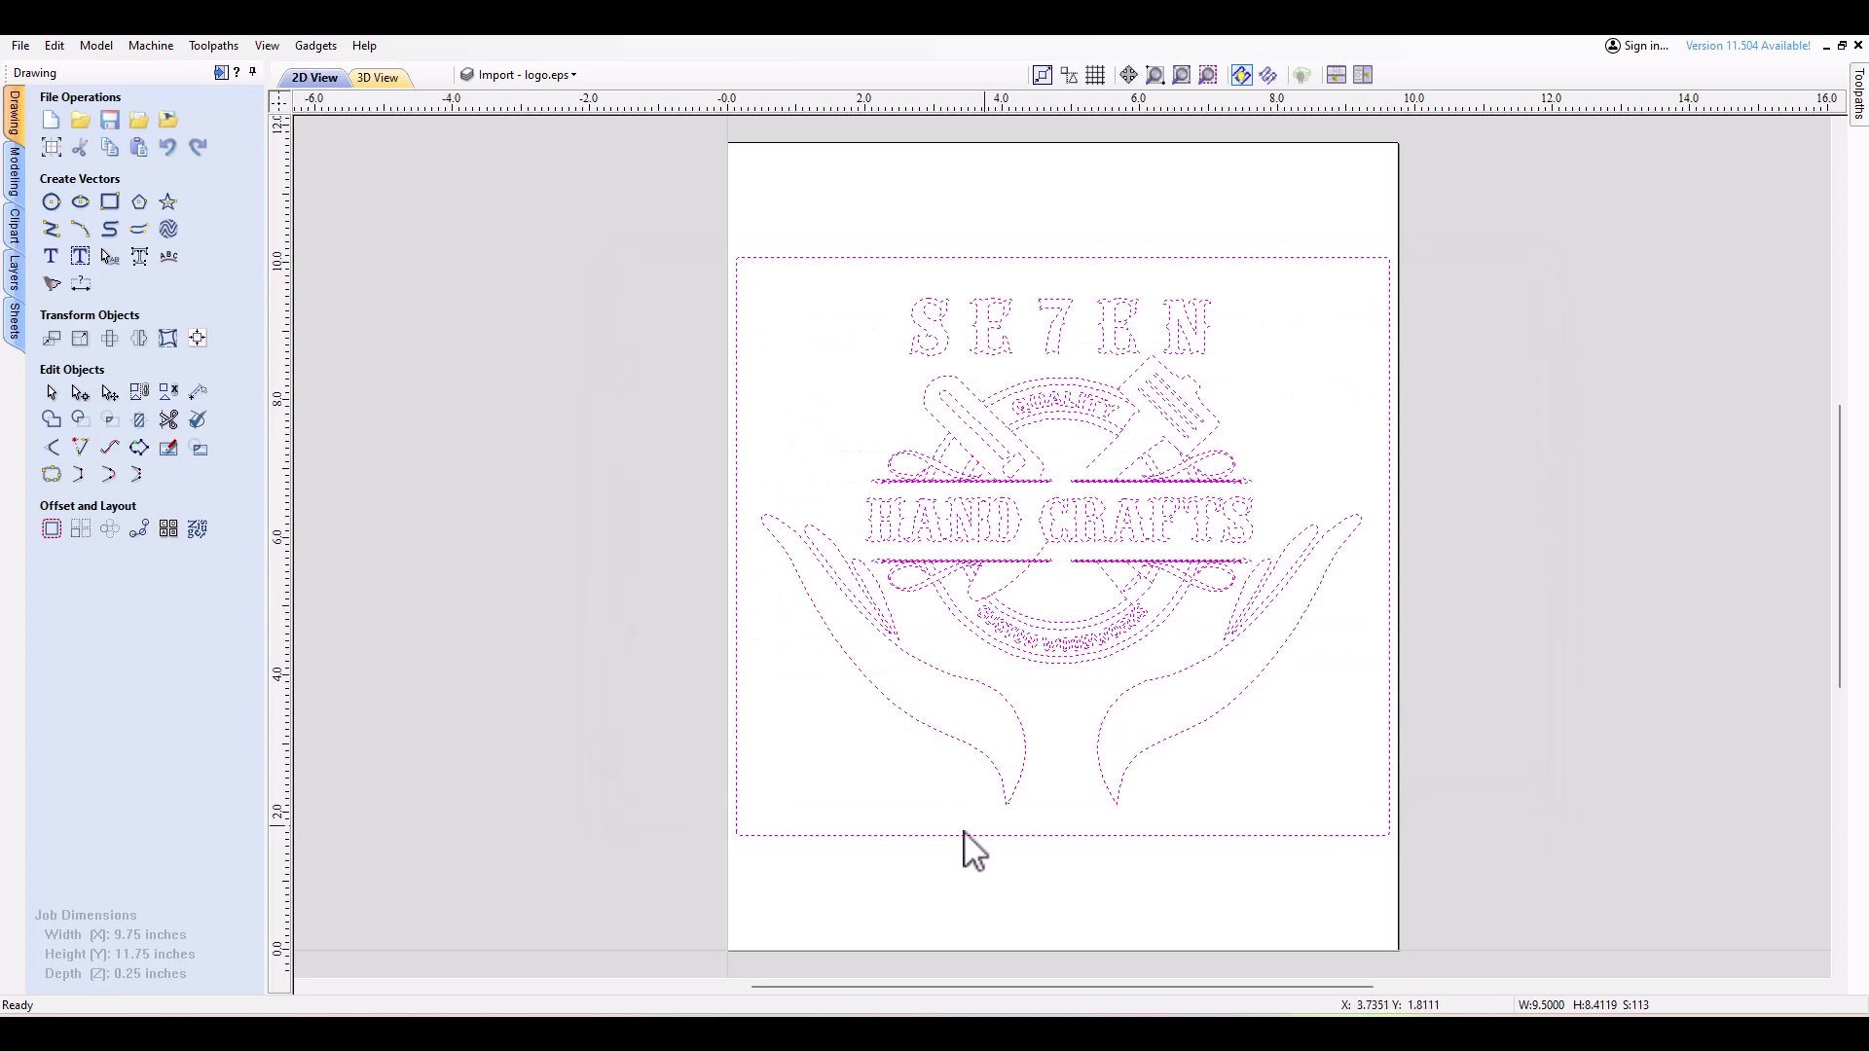
{"action": "left_click", "coordinate": [633, 636]}
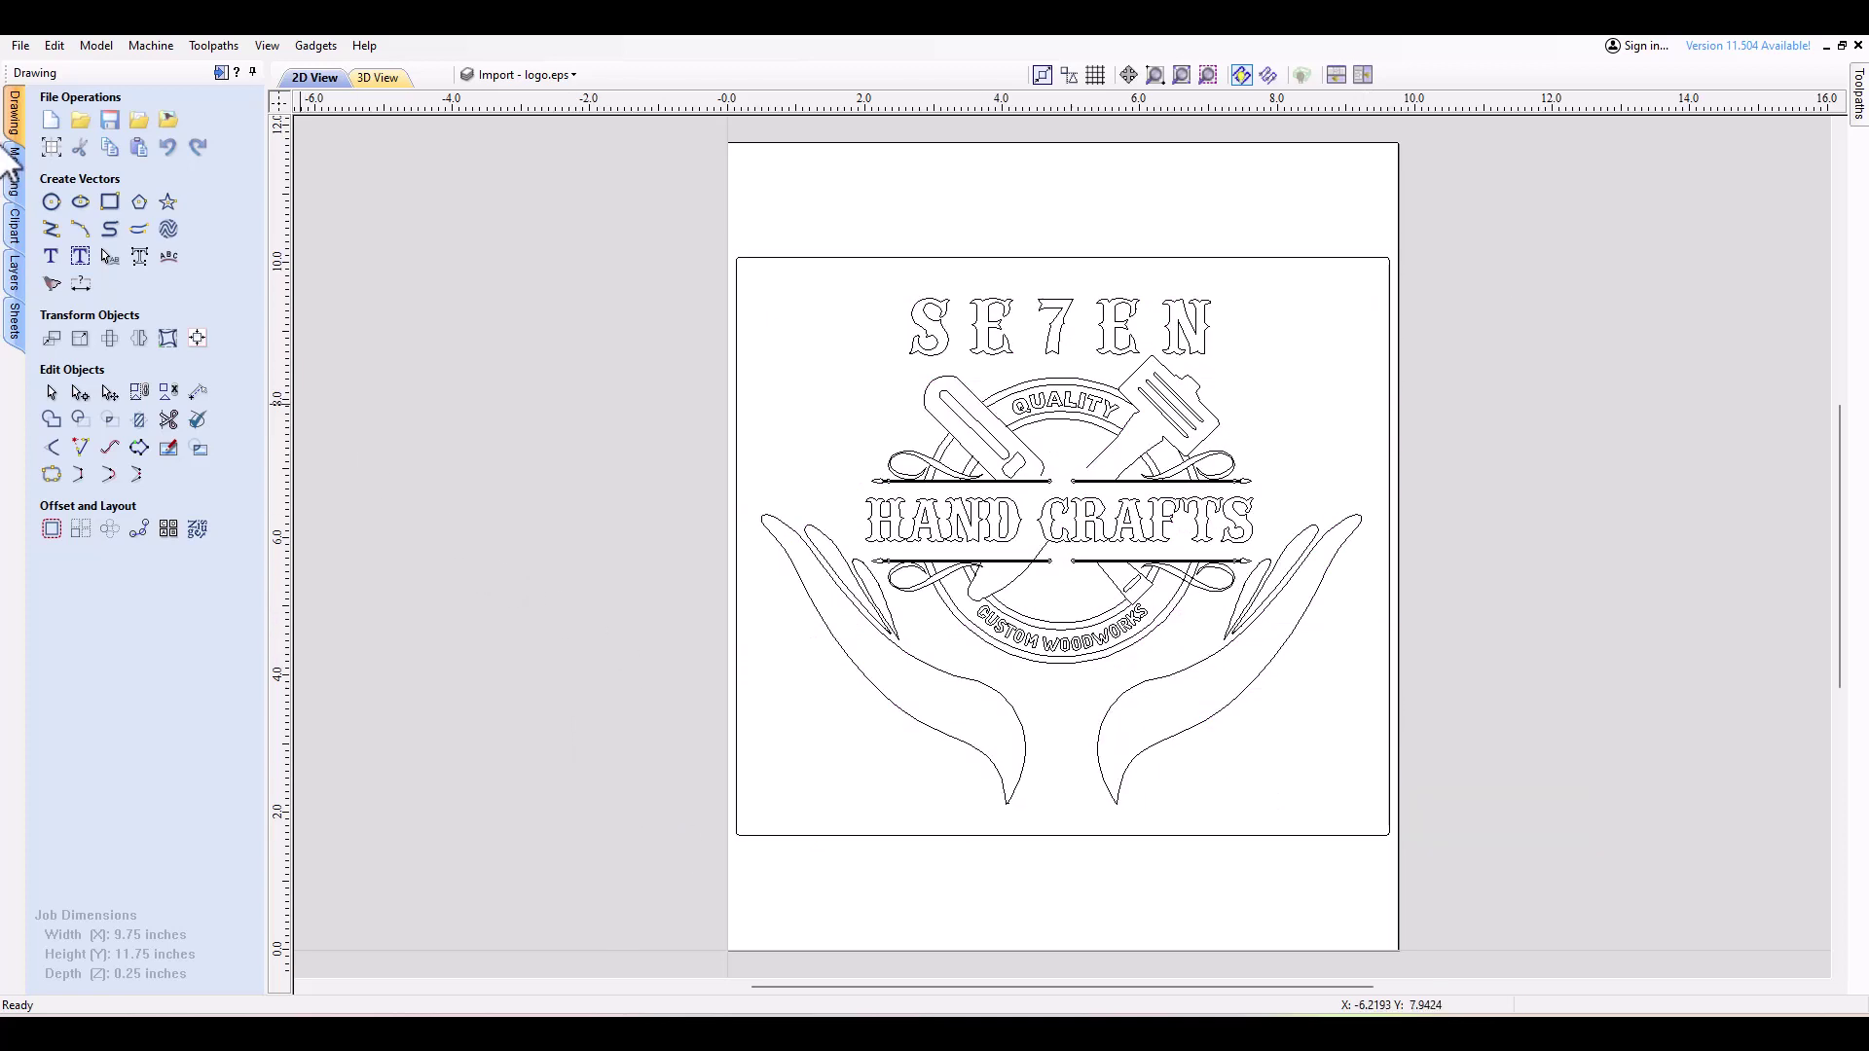
Save the logo vectors as Illustrator AI file logo3 in Downloads.
{"action": "left_click", "coordinate": [17, 46]}
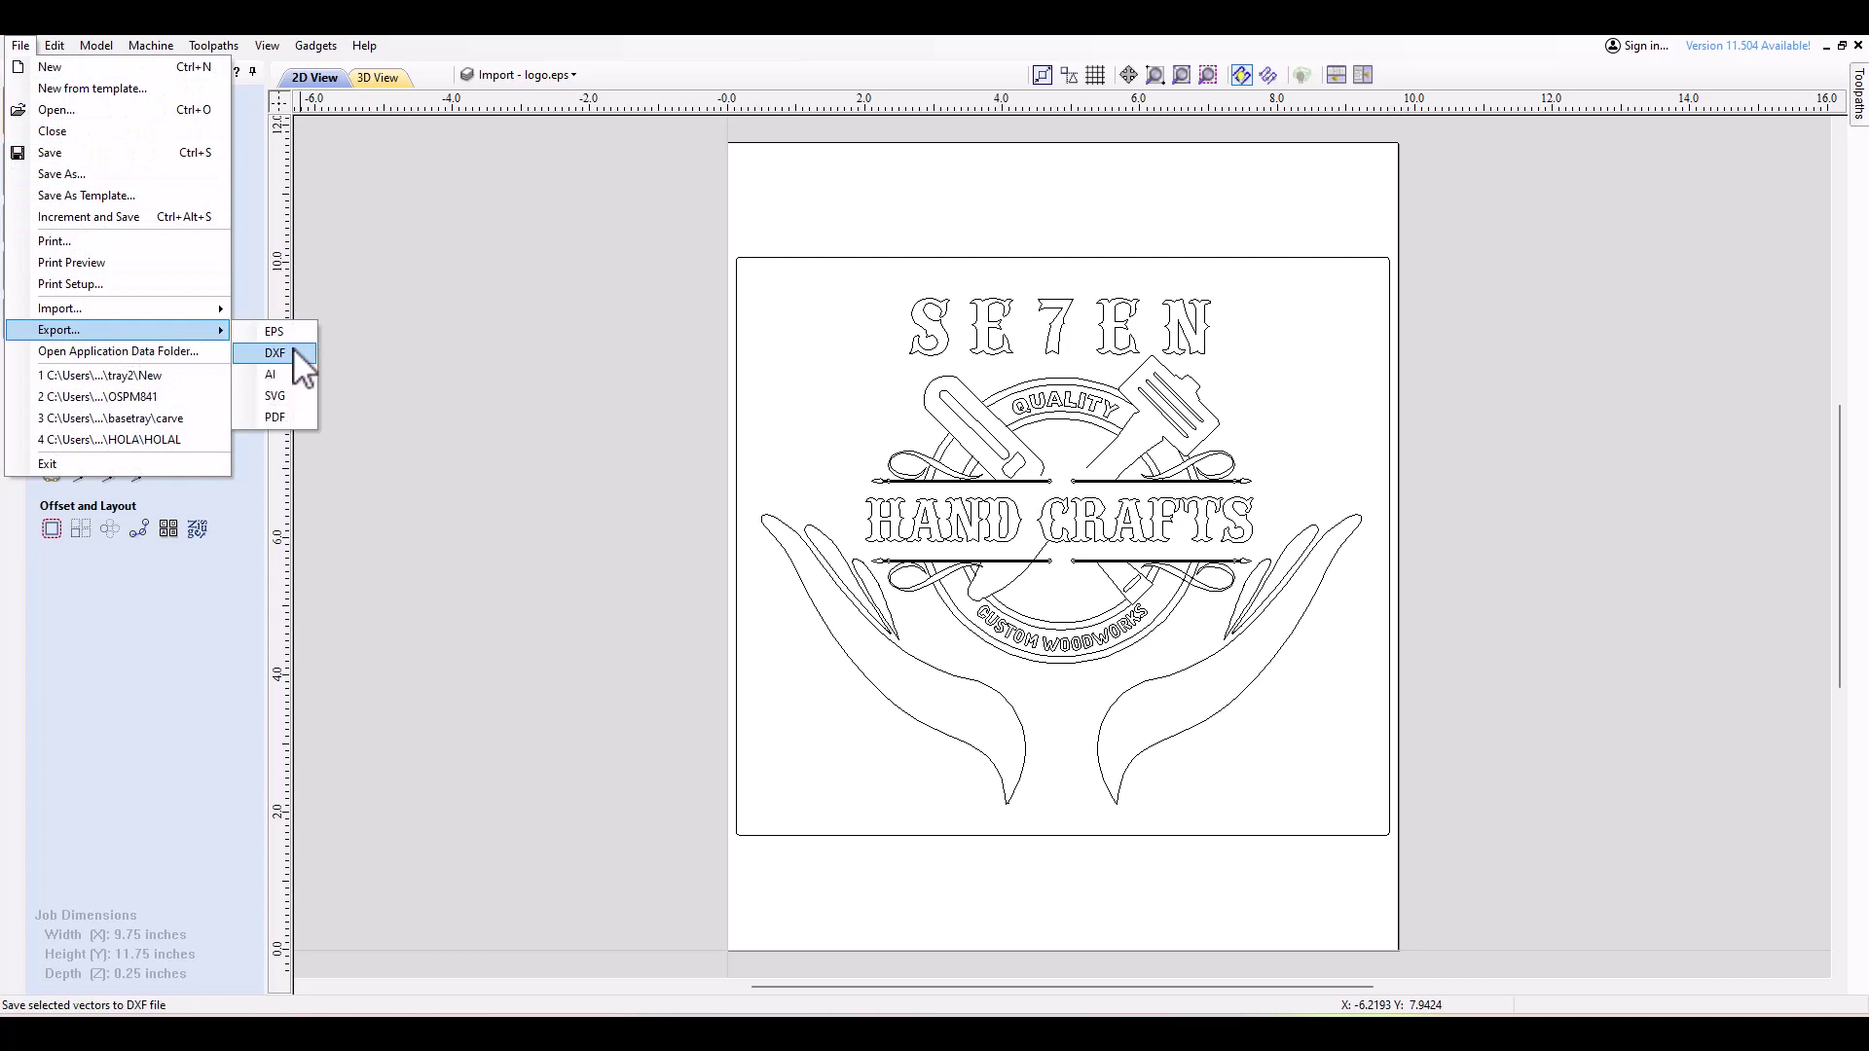
{"action": "left_click", "coordinate": [290, 376]}
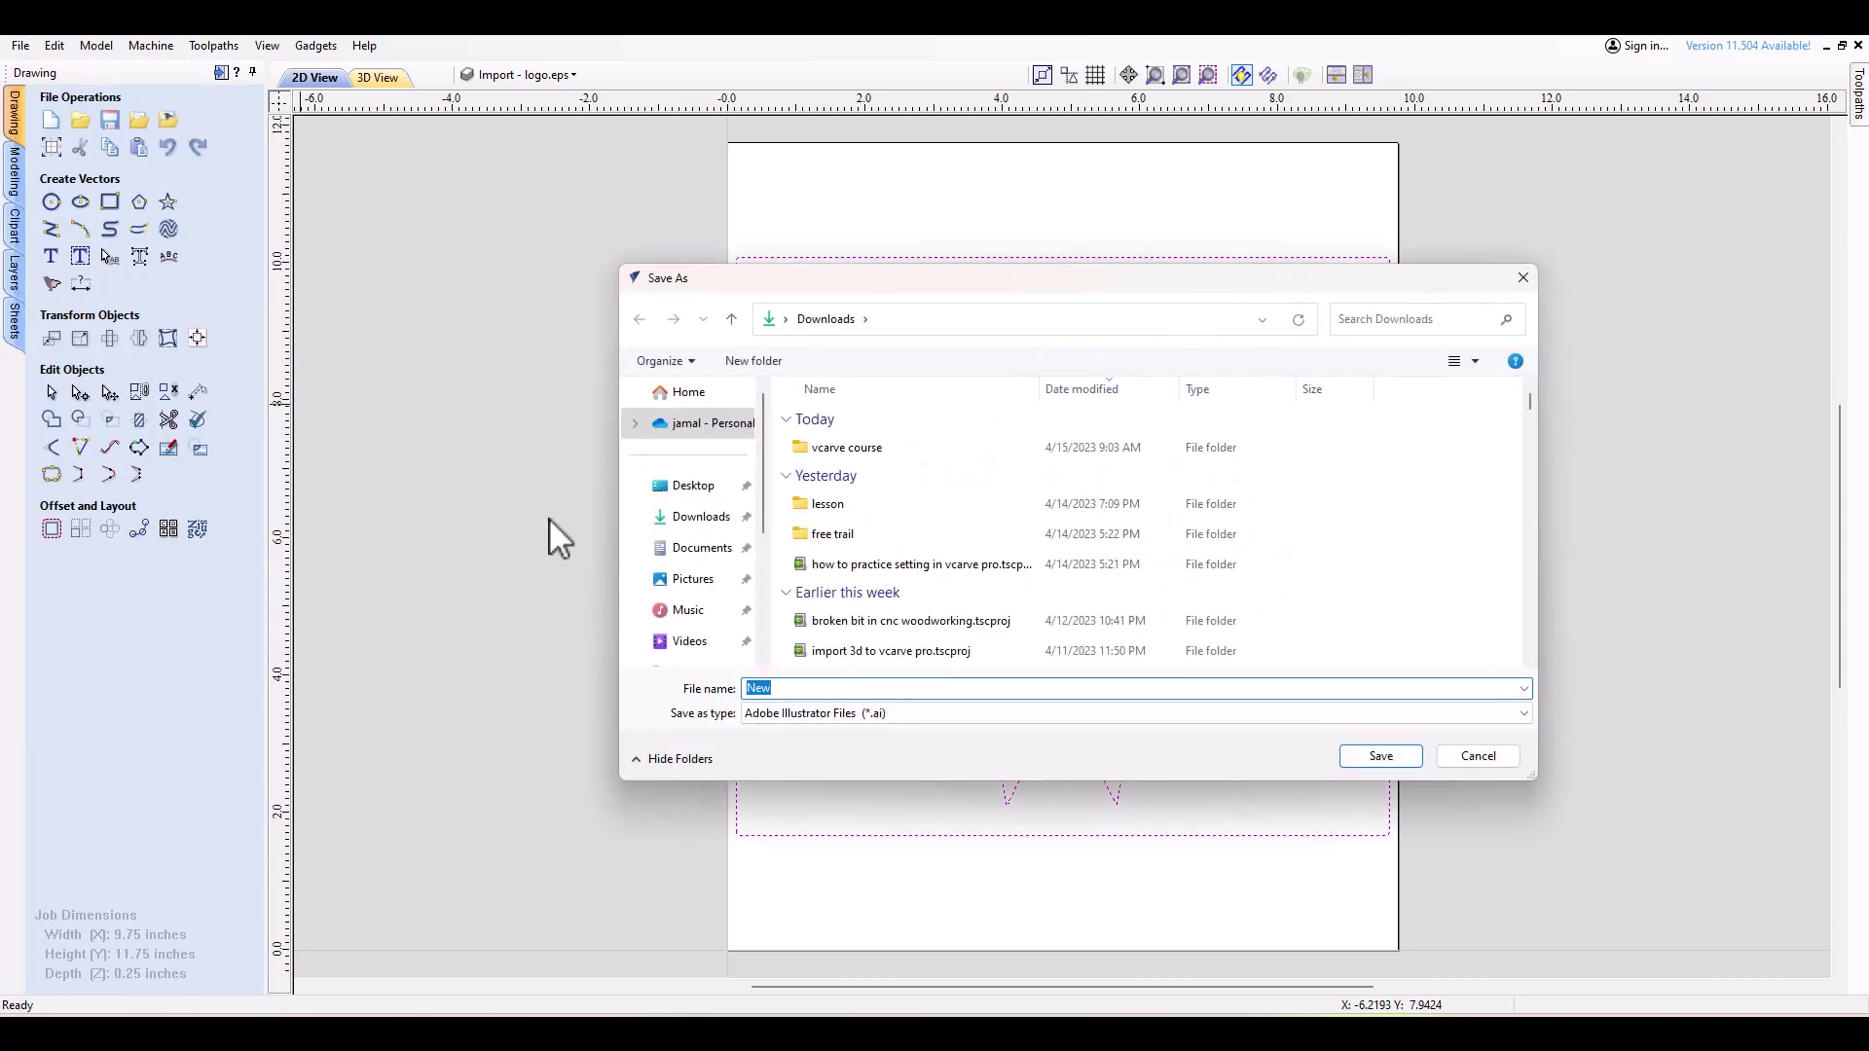
{"action": "type", "text": "logo"}
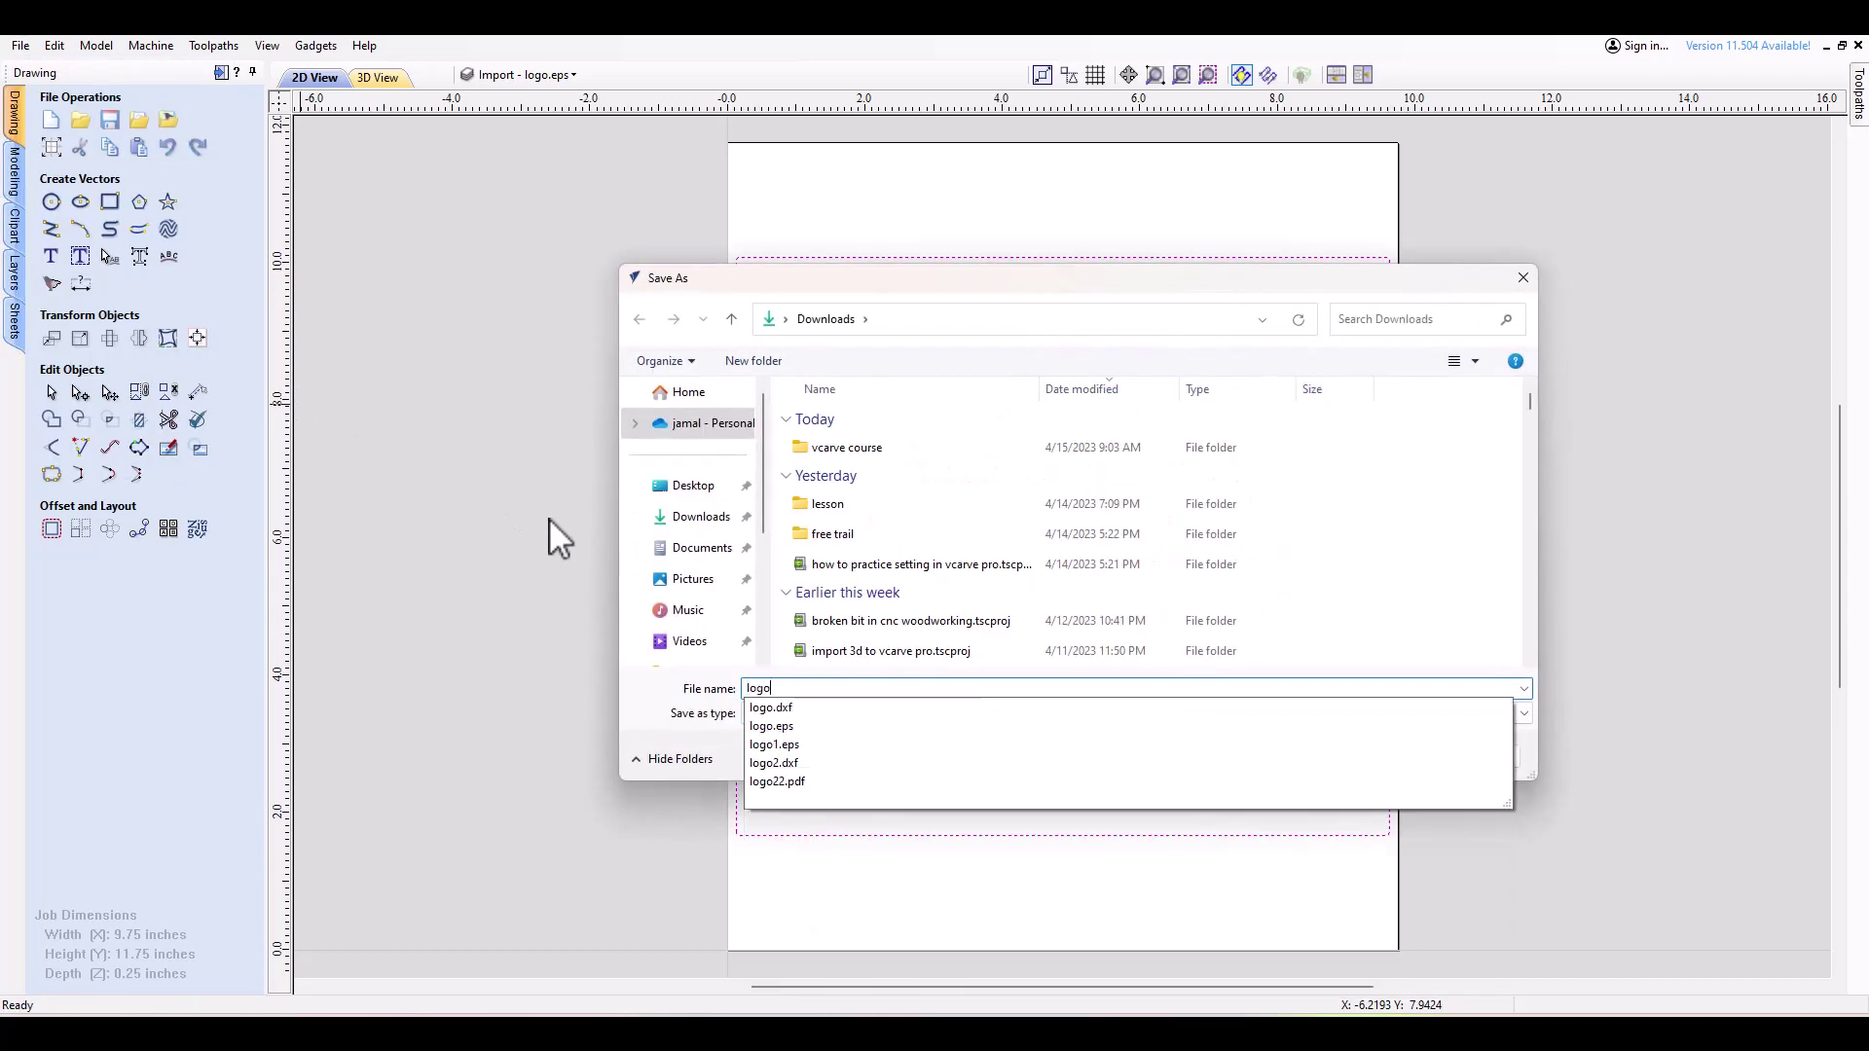
{"action": "type", "text": "3"}
{"action": "key", "text": "Return"}
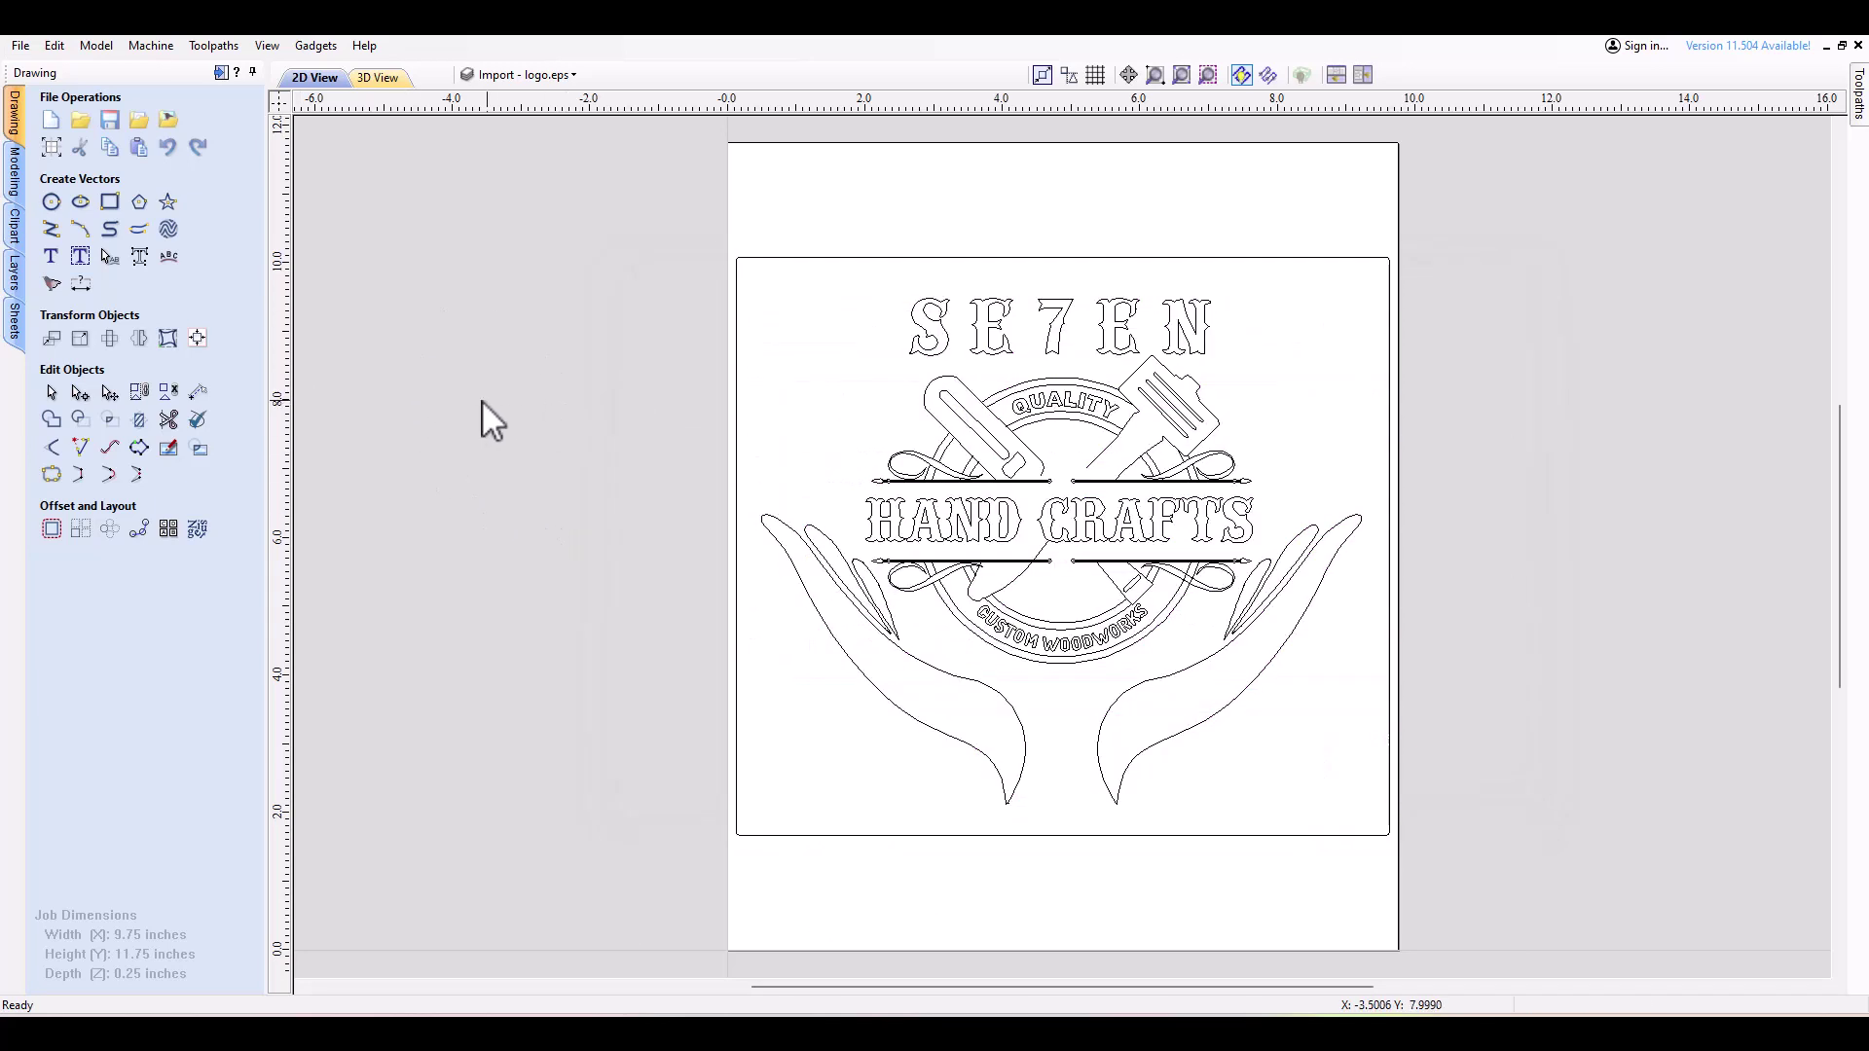
Save the logo vectors as SVG file logo4 in Downloads.
{"action": "left_click", "coordinate": [19, 46]}
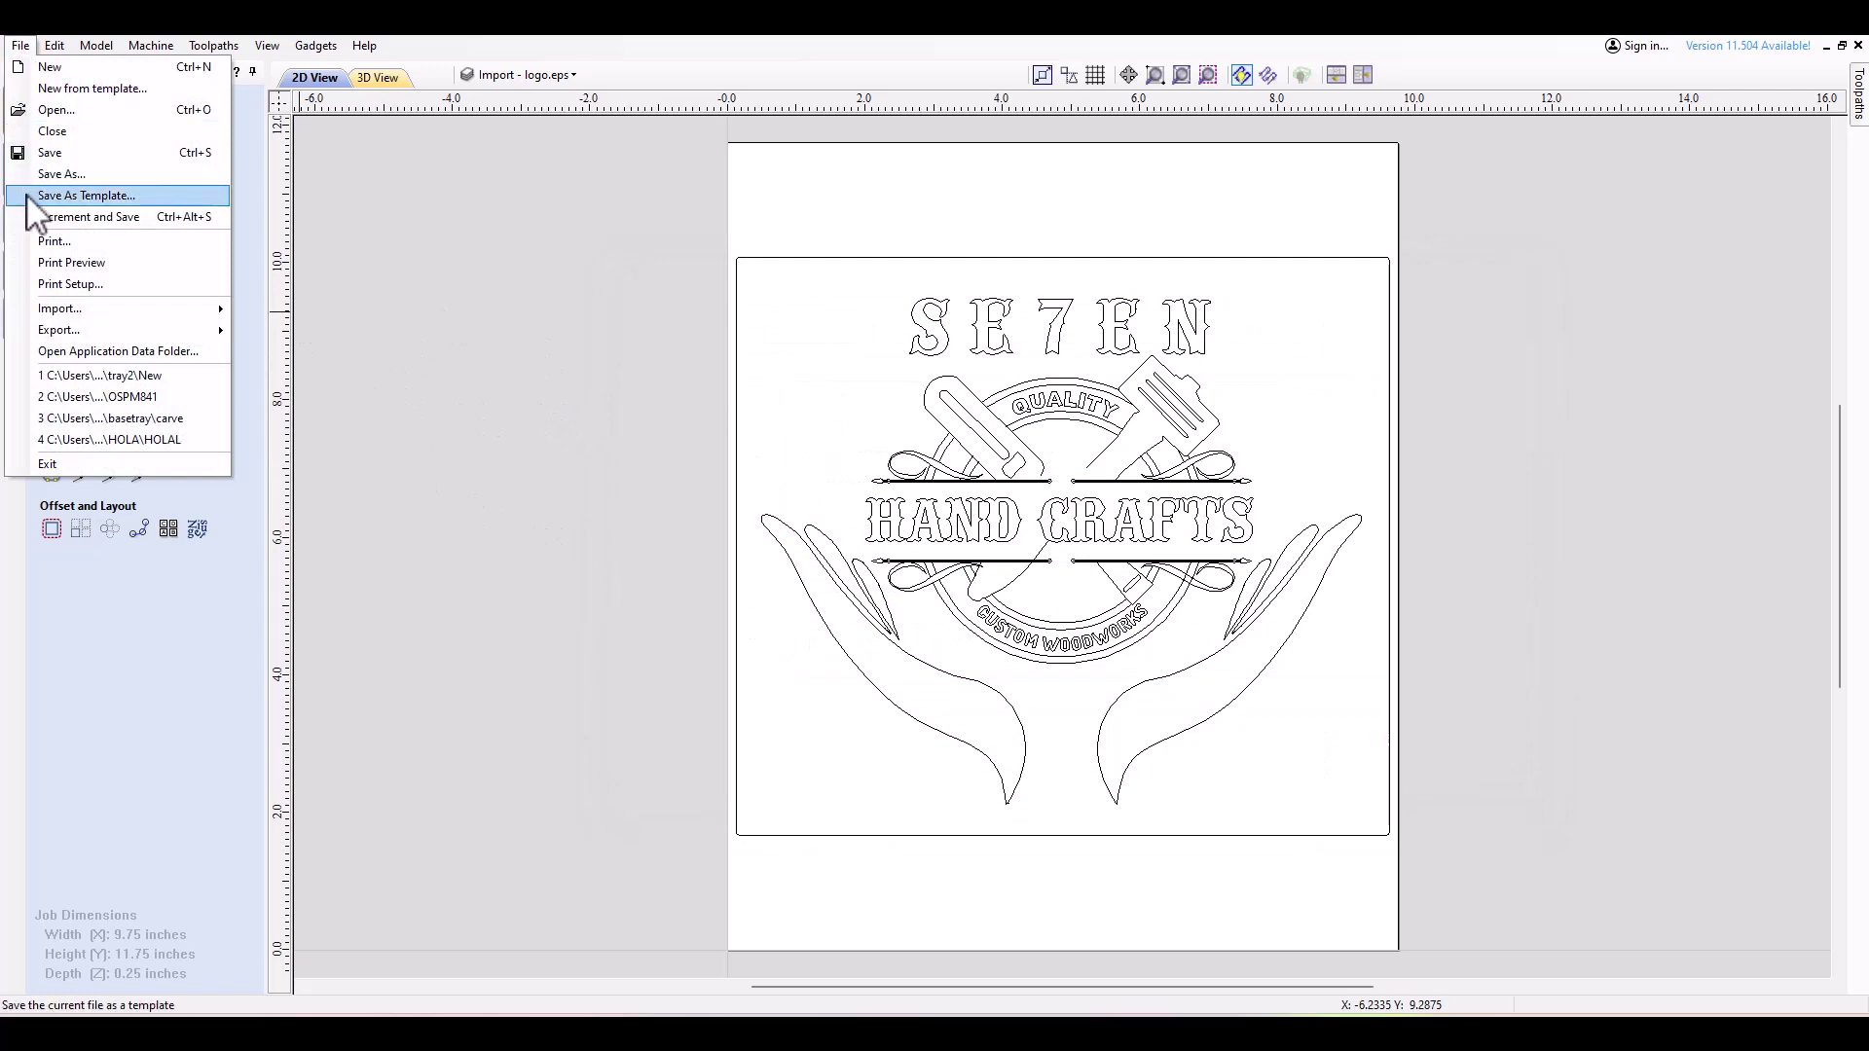
{"action": "mouse_move", "coordinate": [191, 315]}
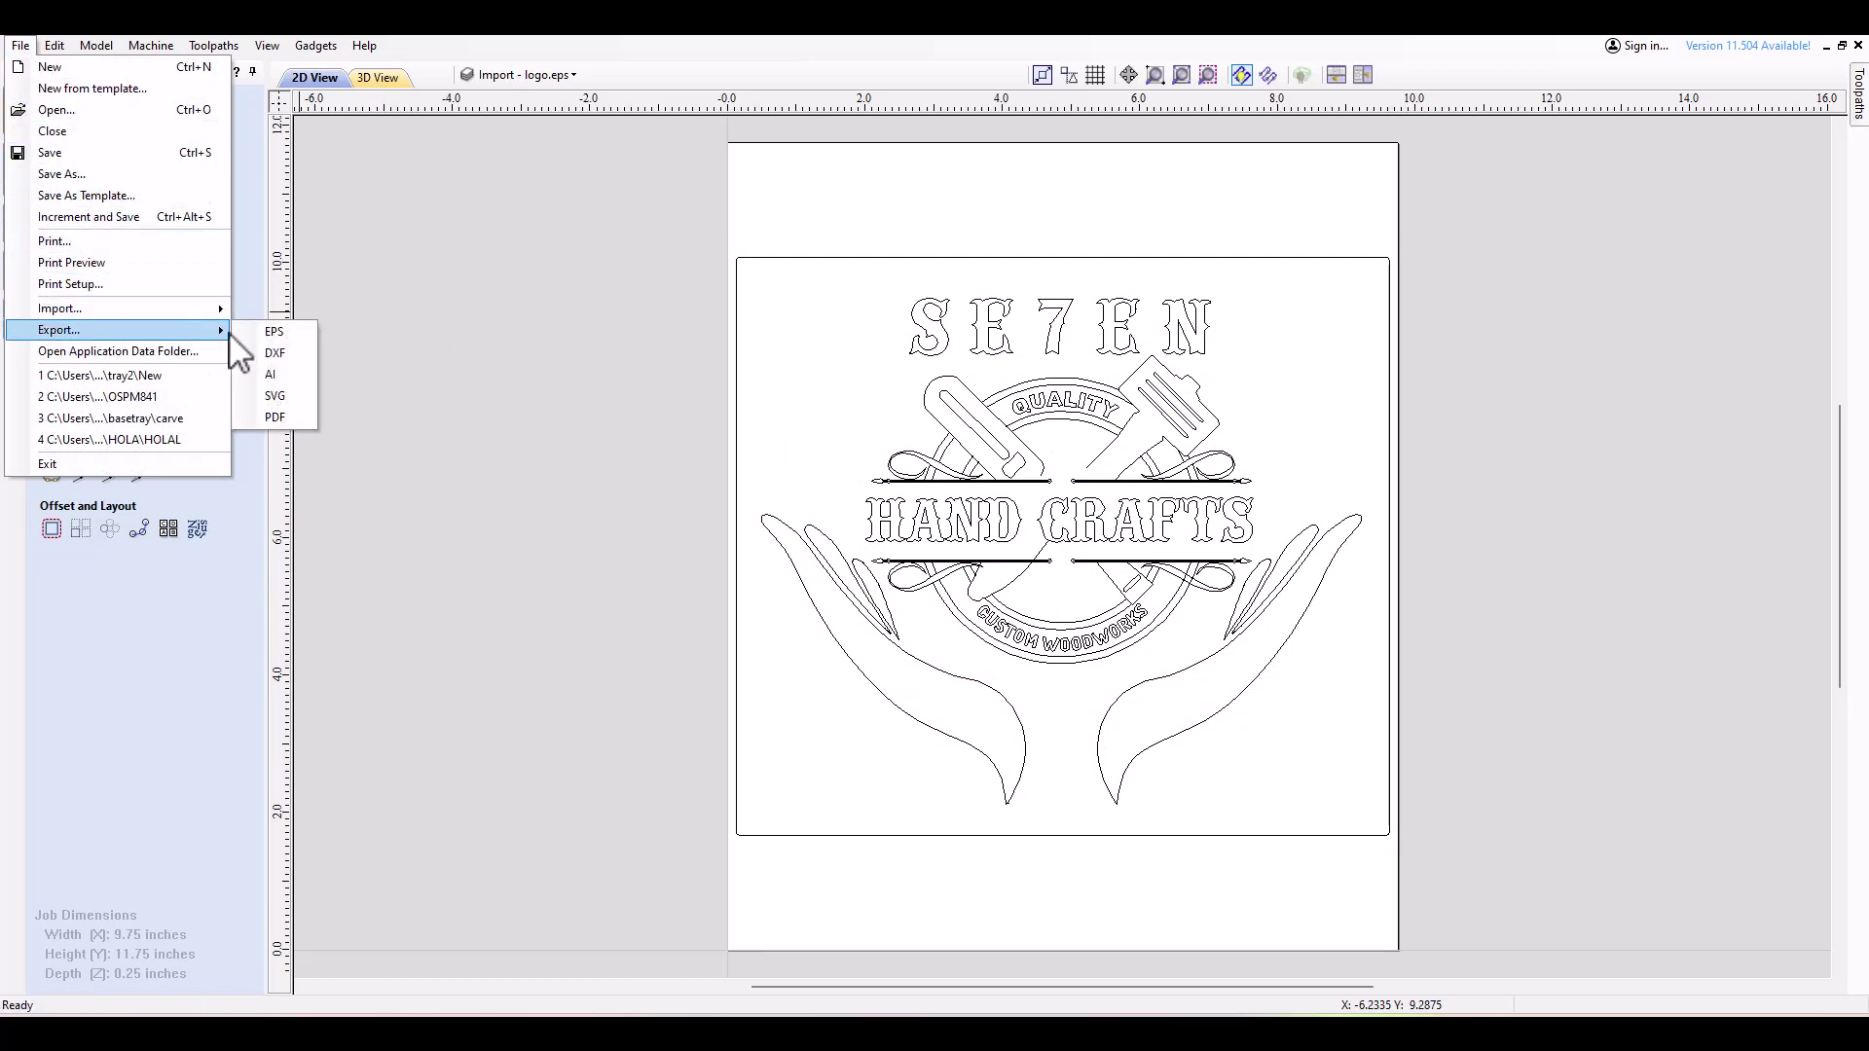
{"action": "left_click", "coordinate": [276, 396]}
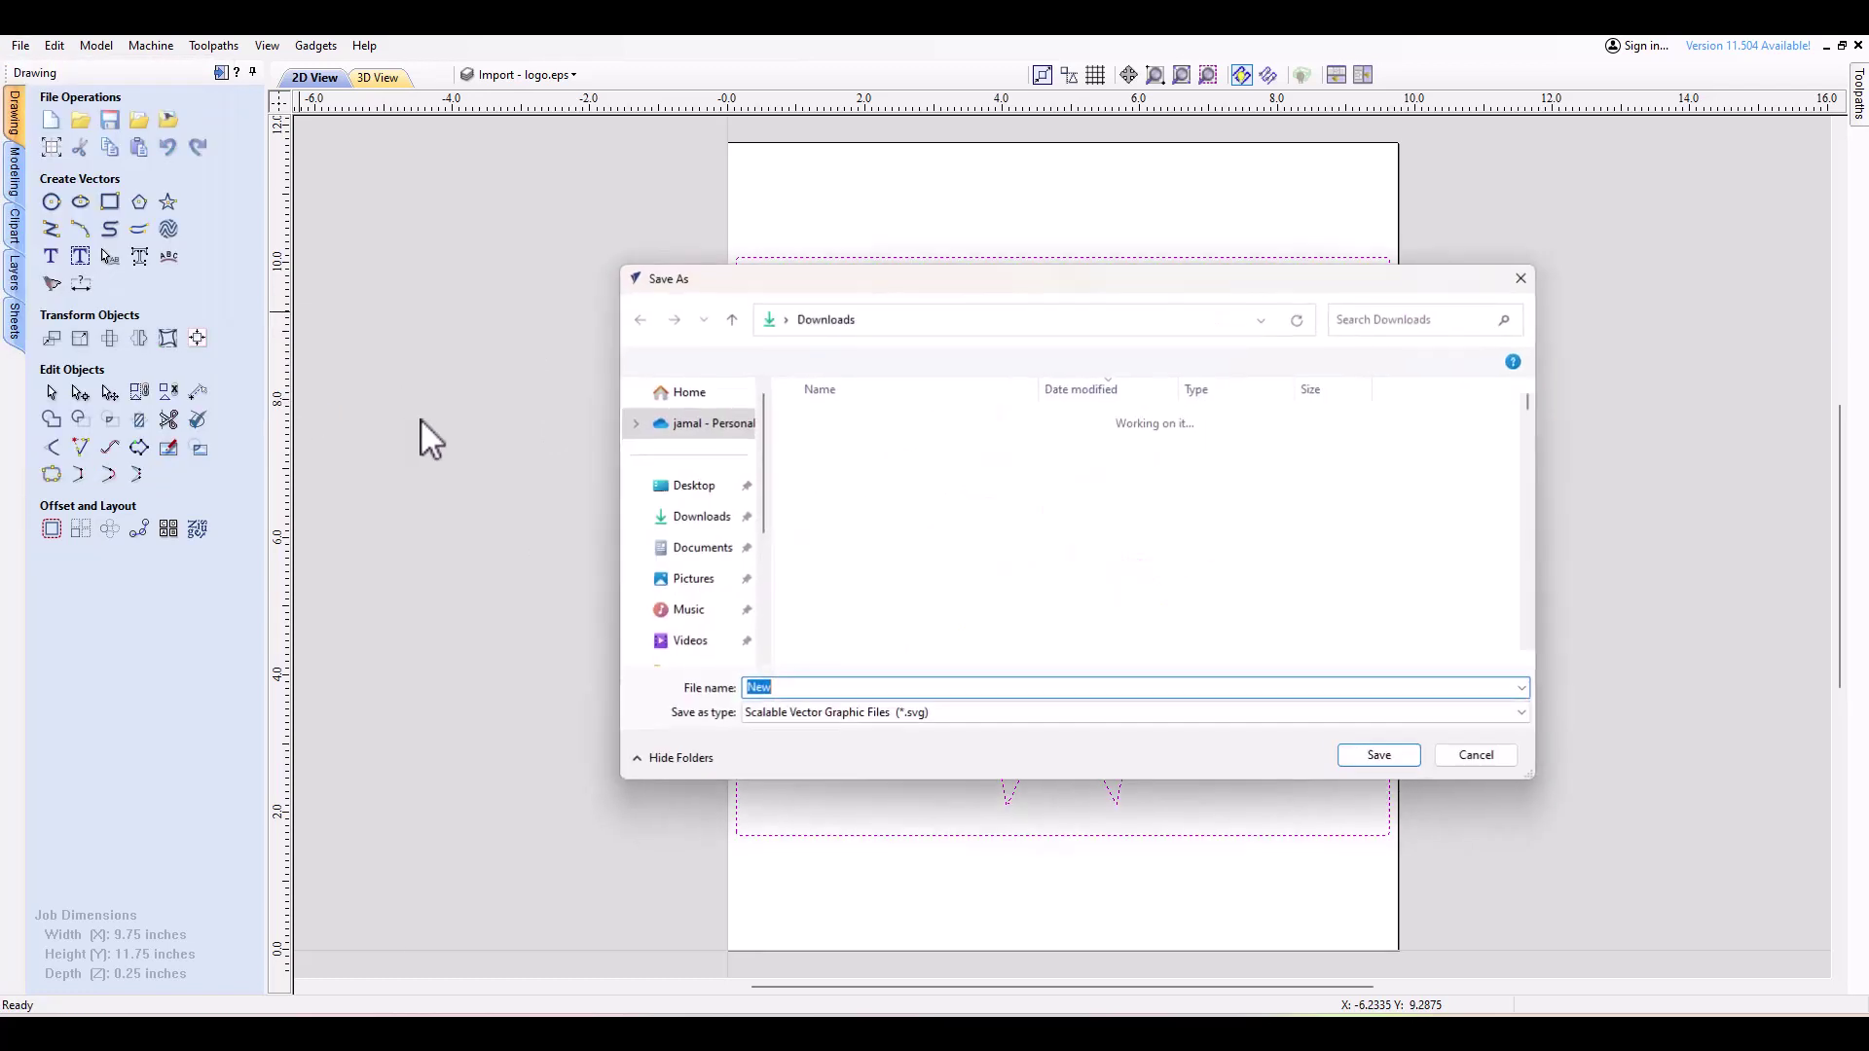
{"action": "type", "text": "lo"}
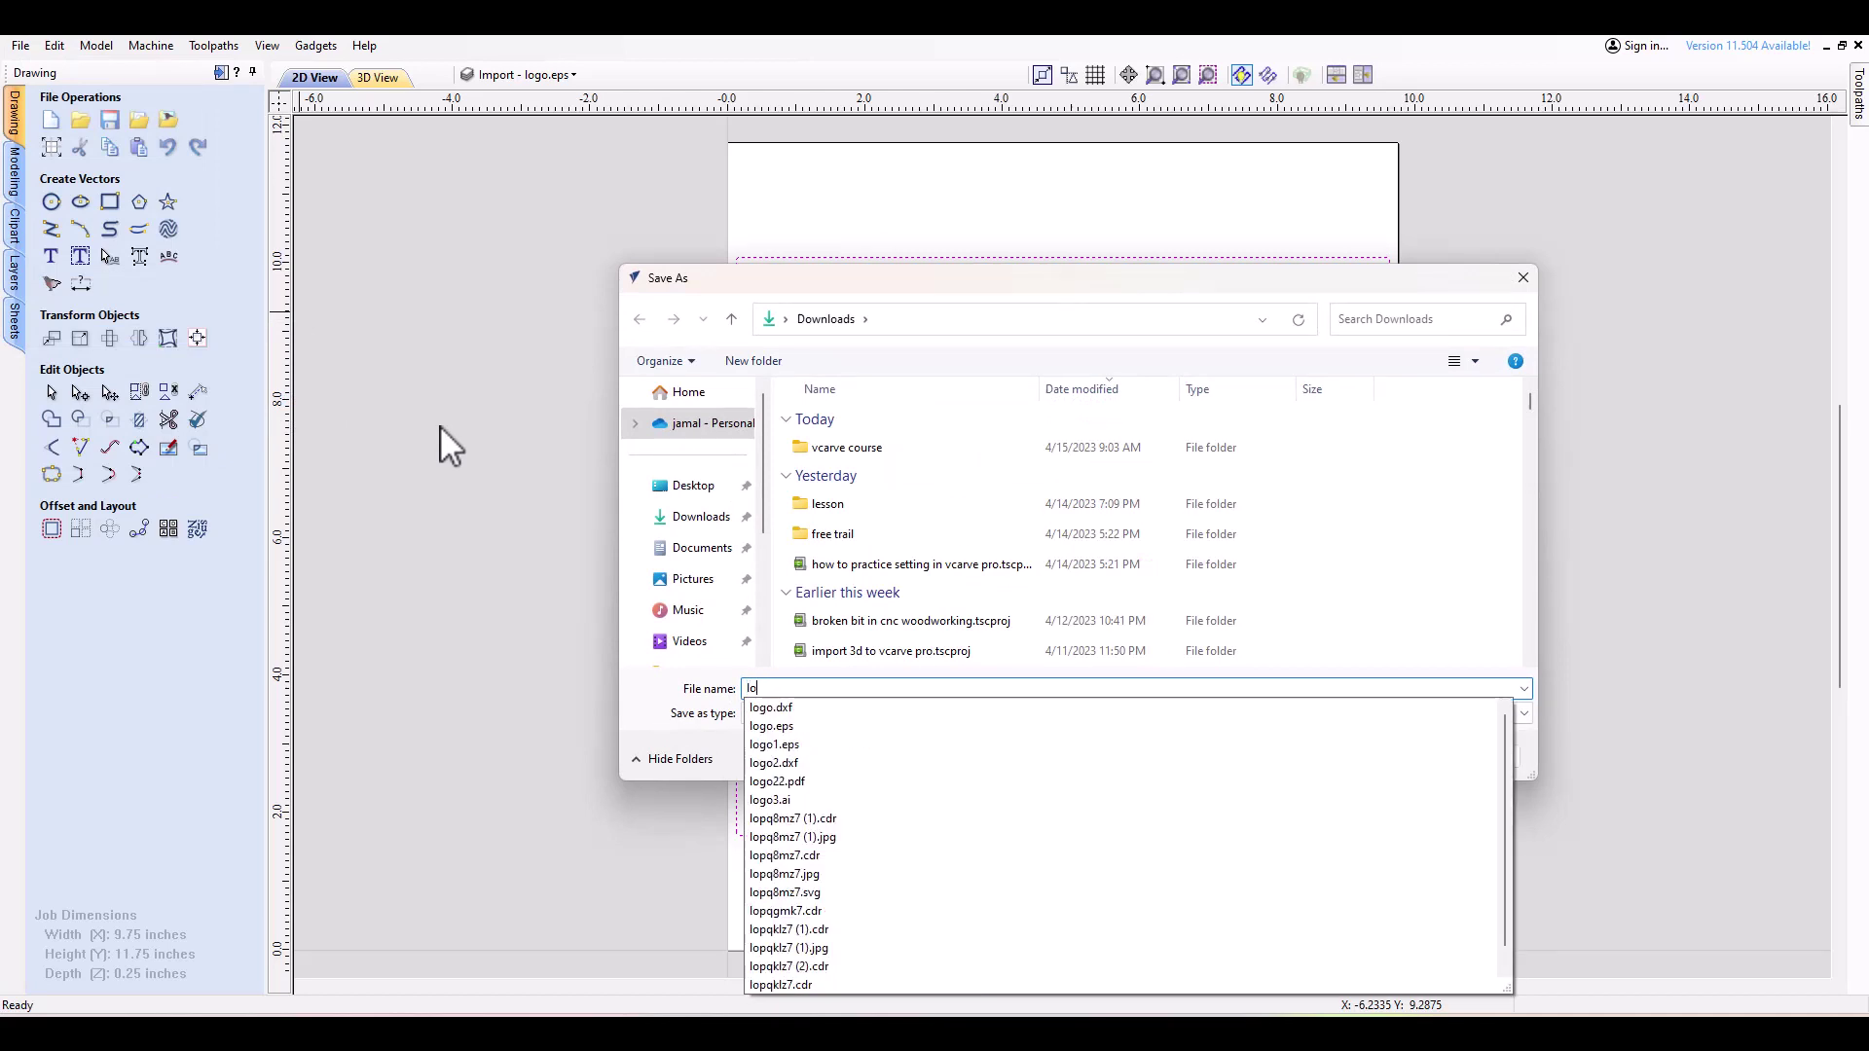
{"action": "type", "text": "go4"}
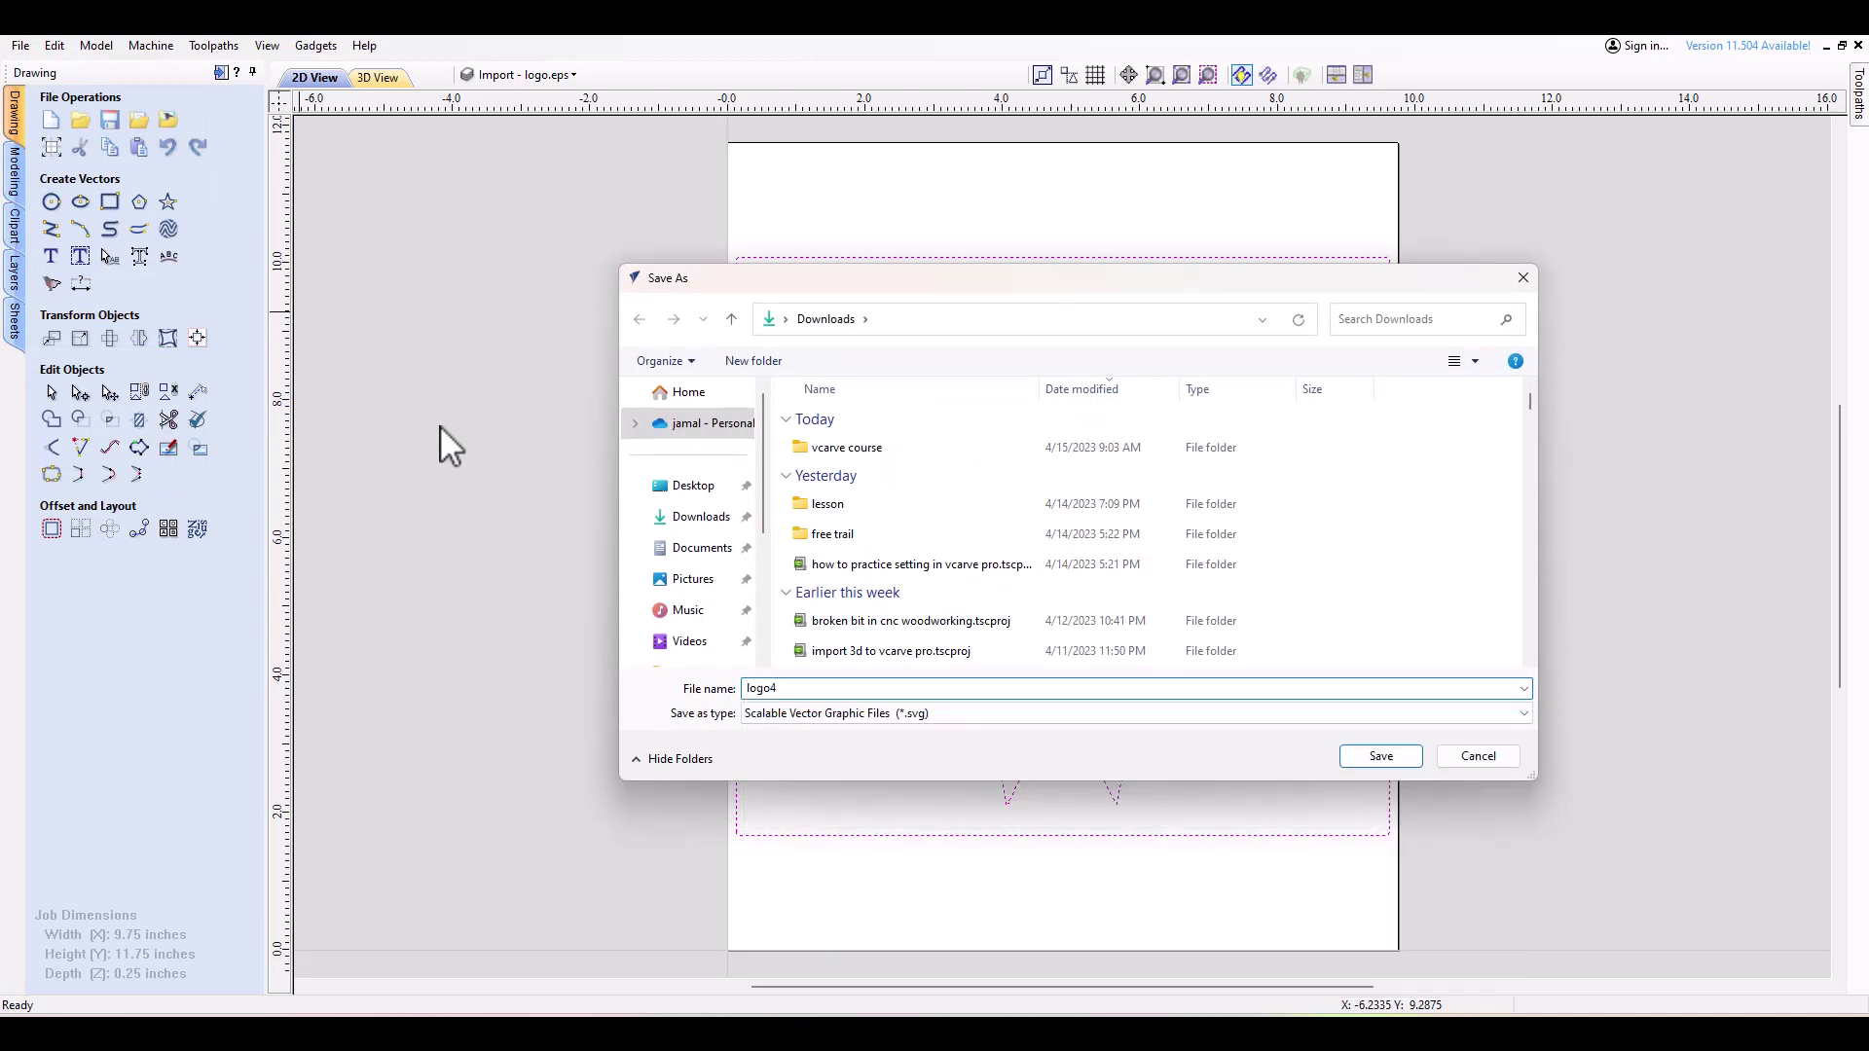
{"action": "key", "text": "Return"}
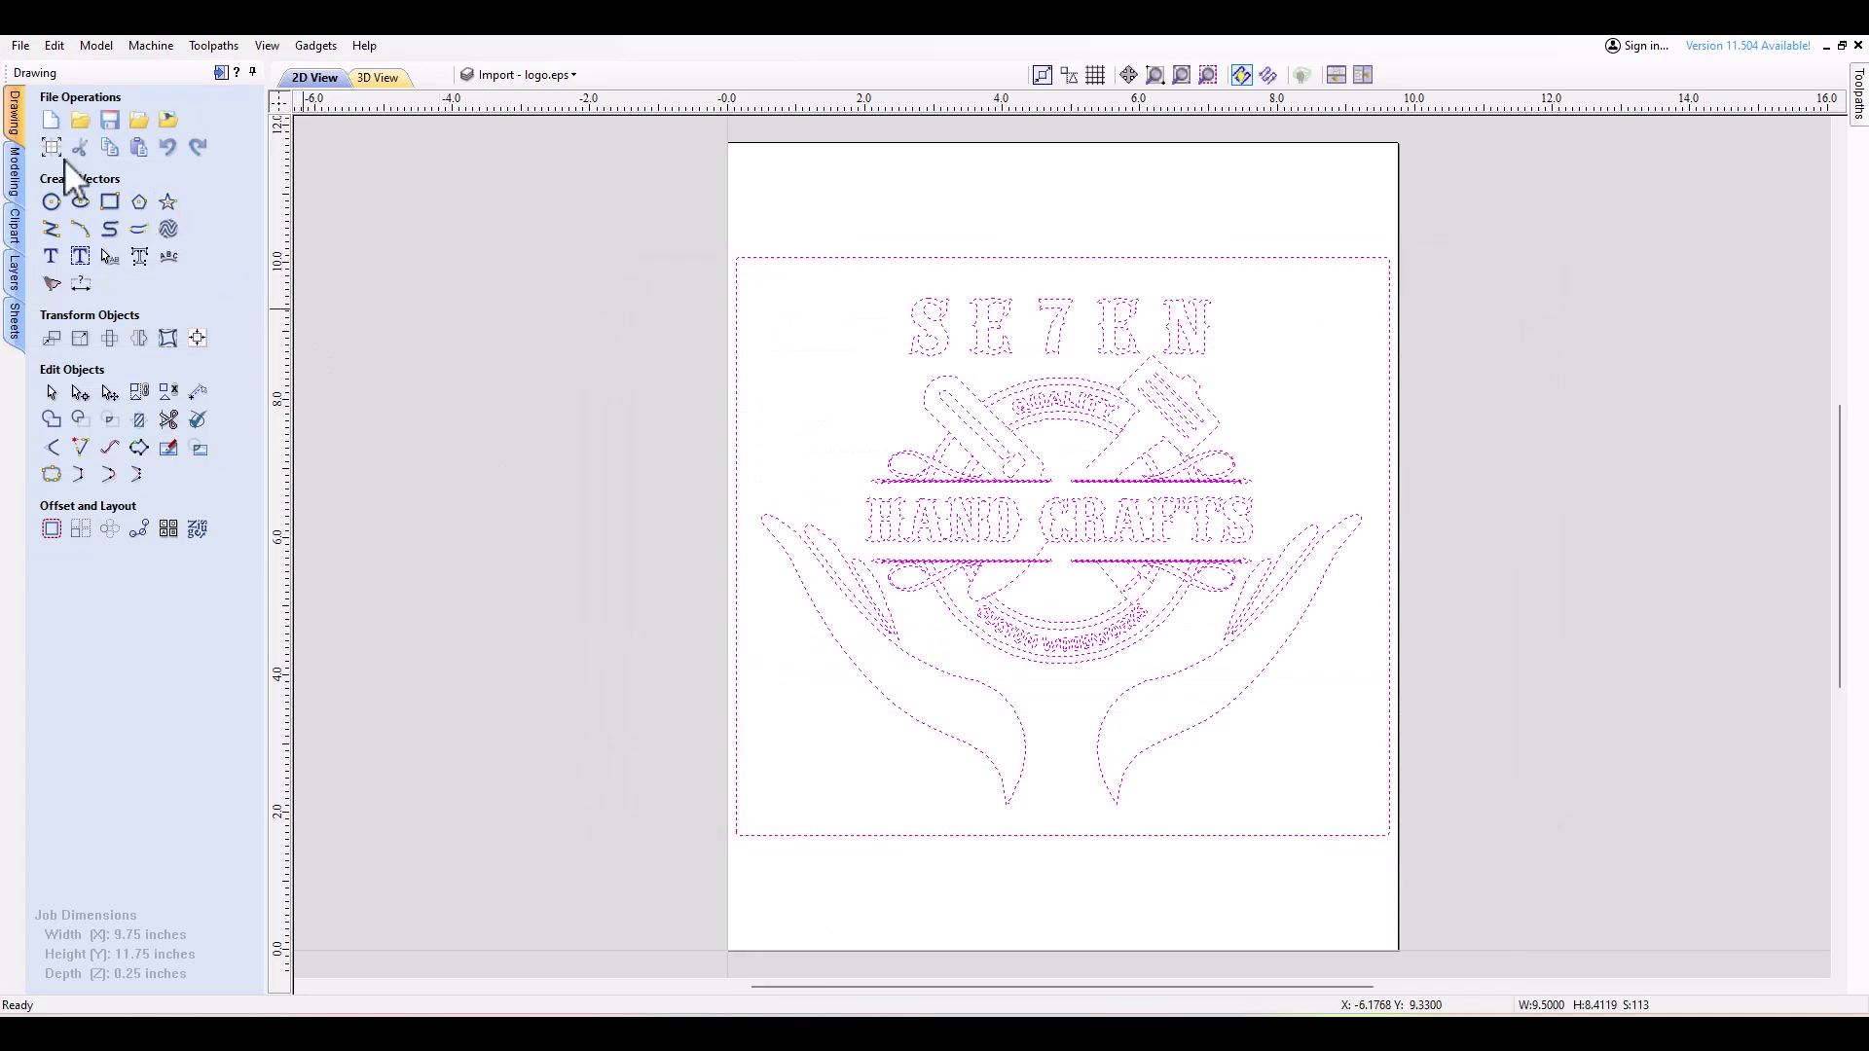
Export the logo as PDF file logo5 in Downloads, then switch to LightBurn.
{"action": "left_click", "coordinate": [21, 46]}
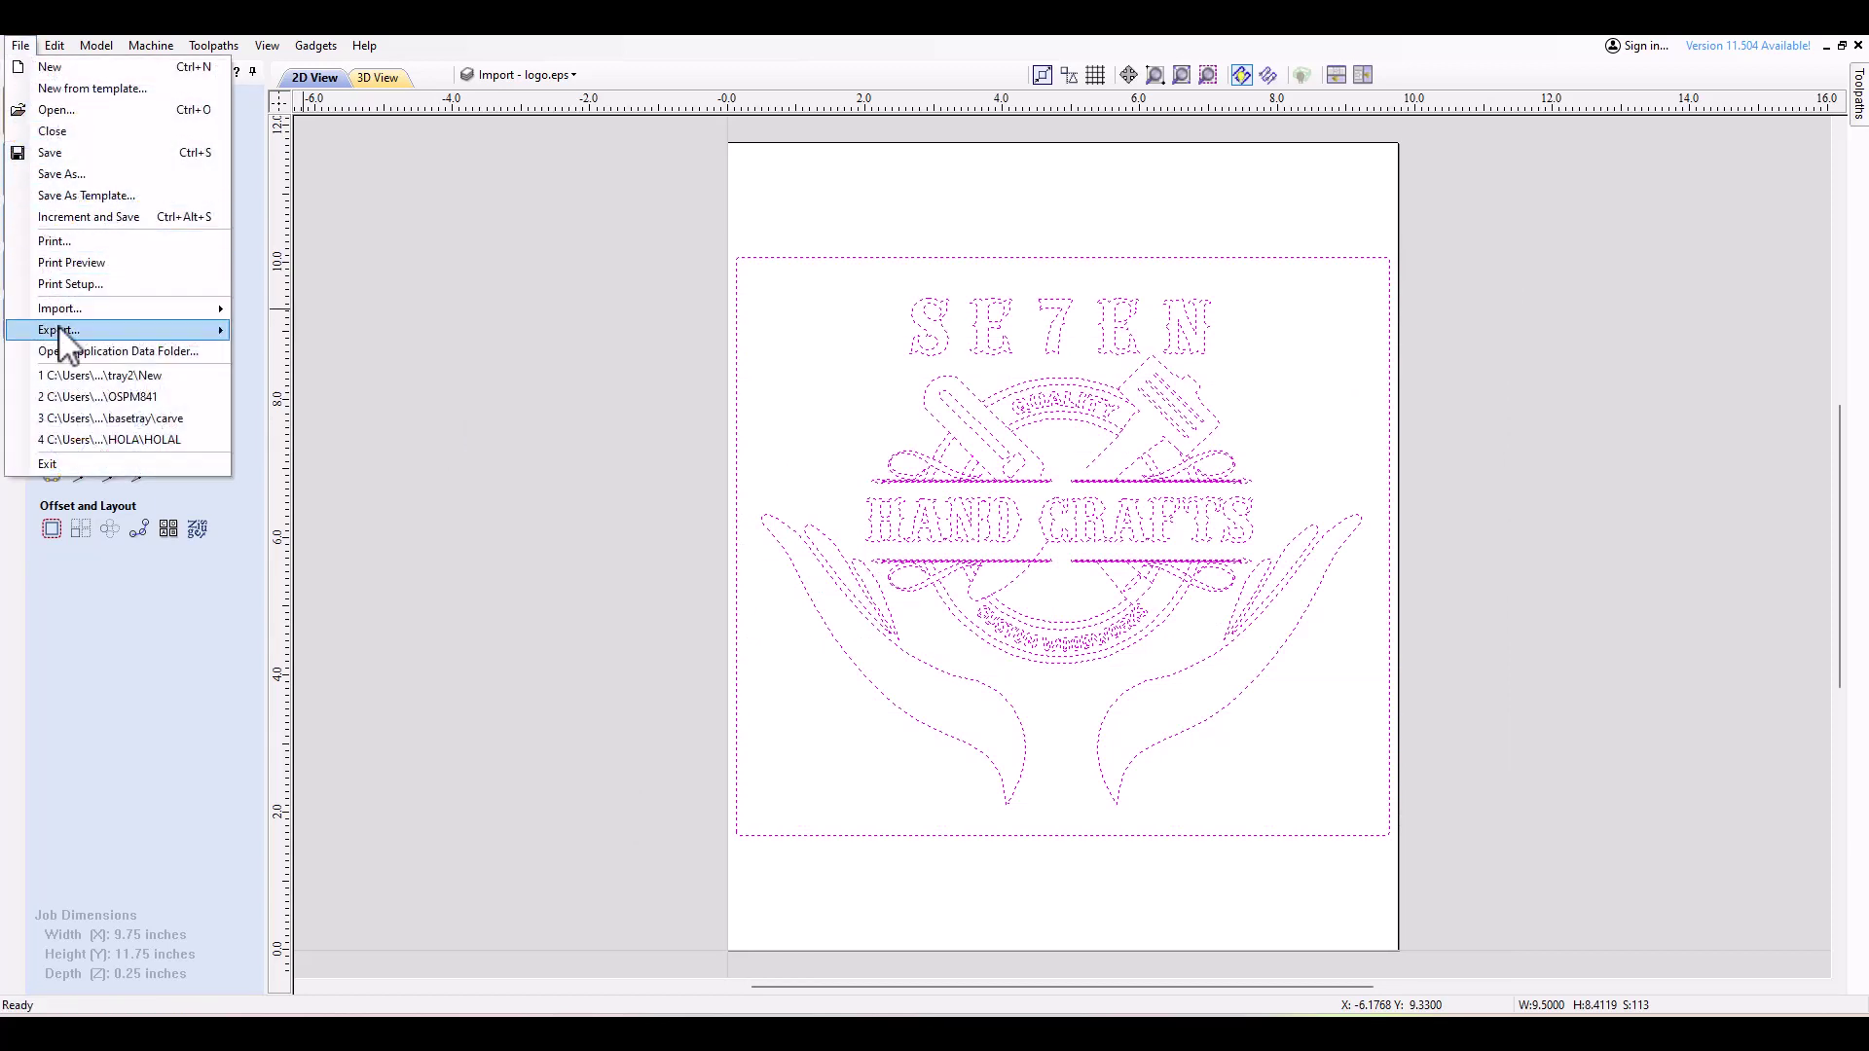
{"action": "mouse_move", "coordinate": [153, 331]}
{"action": "left_click", "coordinate": [278, 416]}
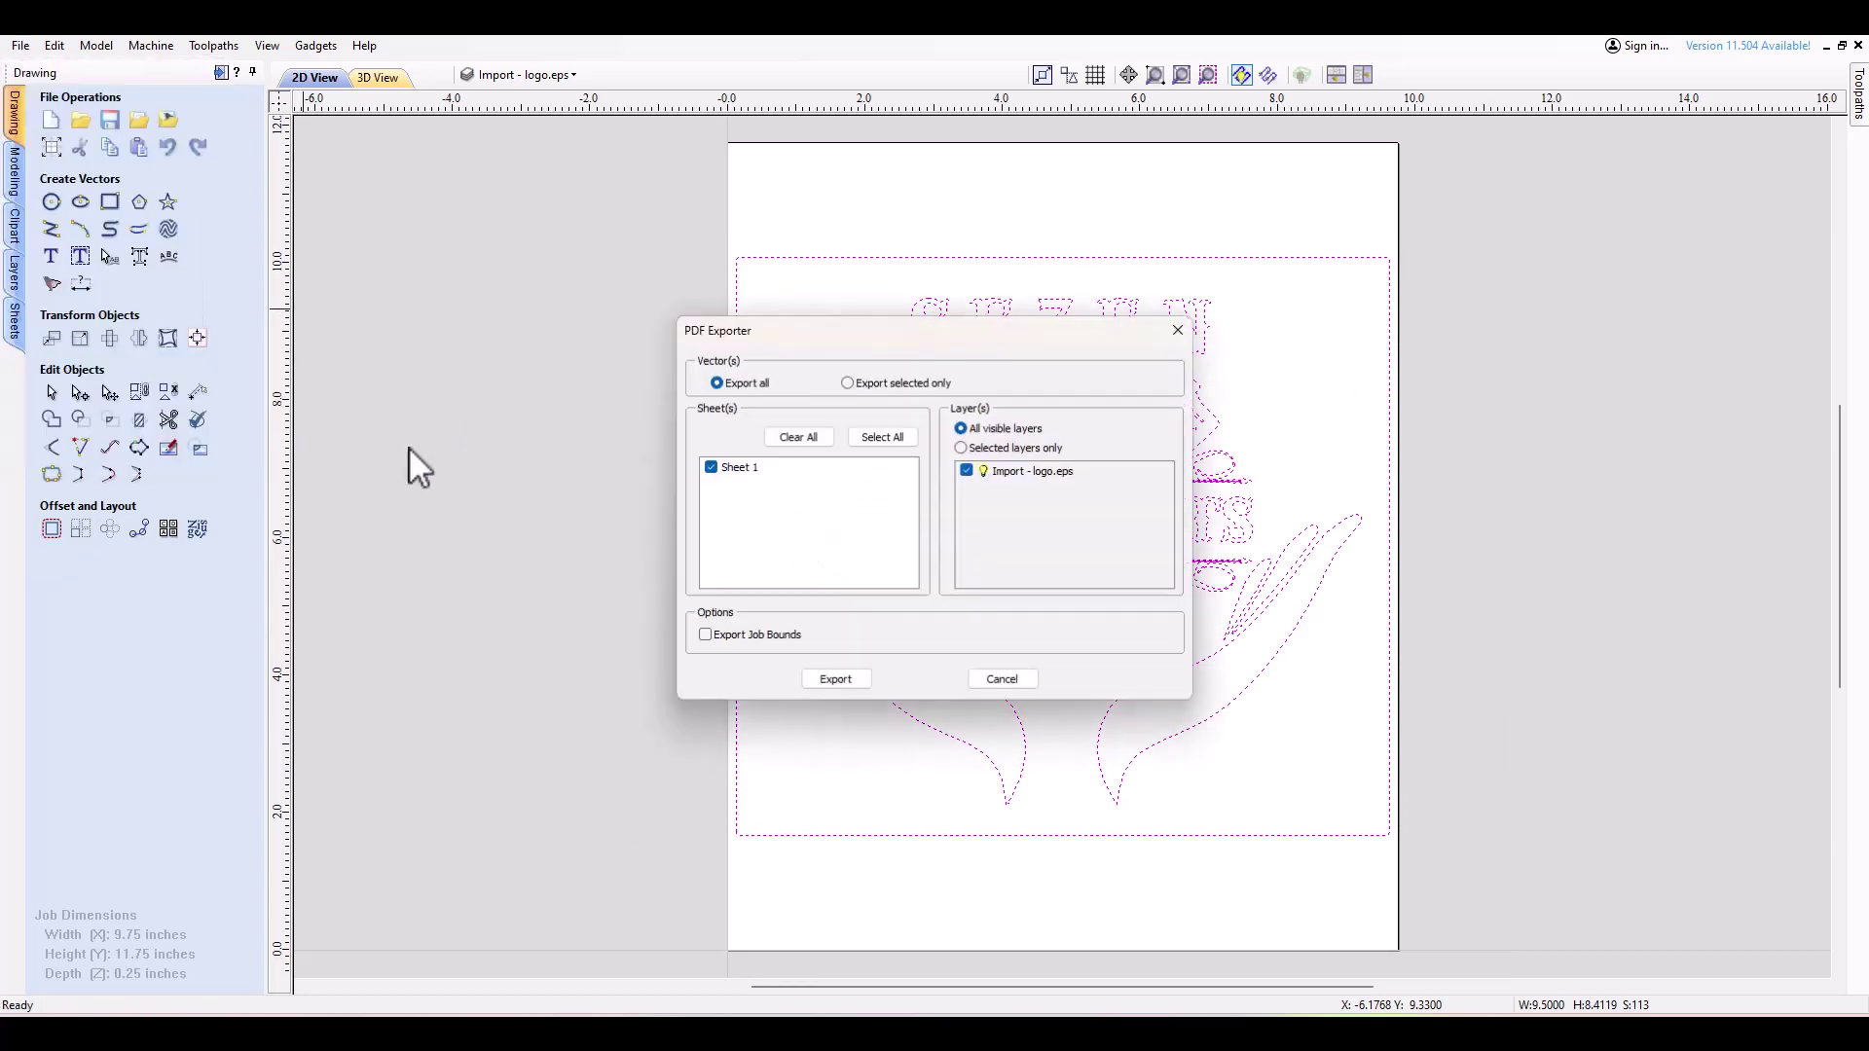
{"action": "left_click", "coordinate": [835, 680]}
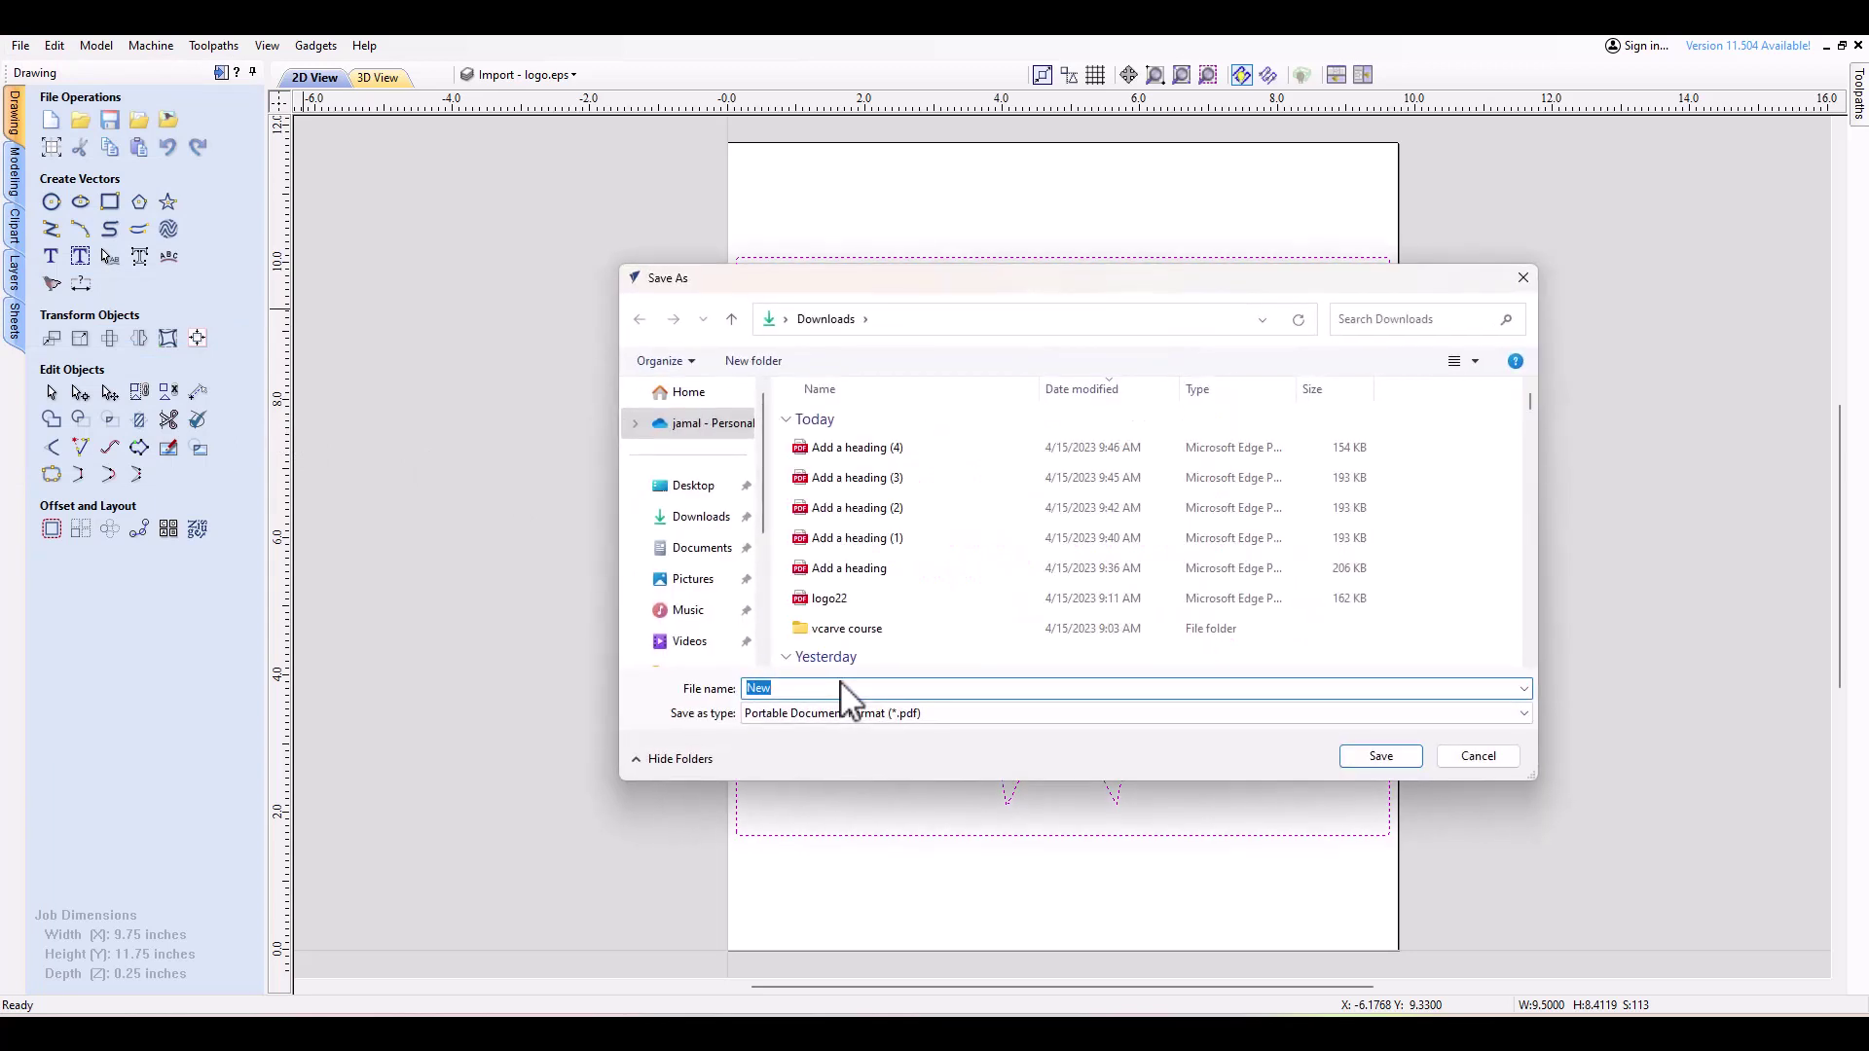
{"action": "type", "text": "logo"}
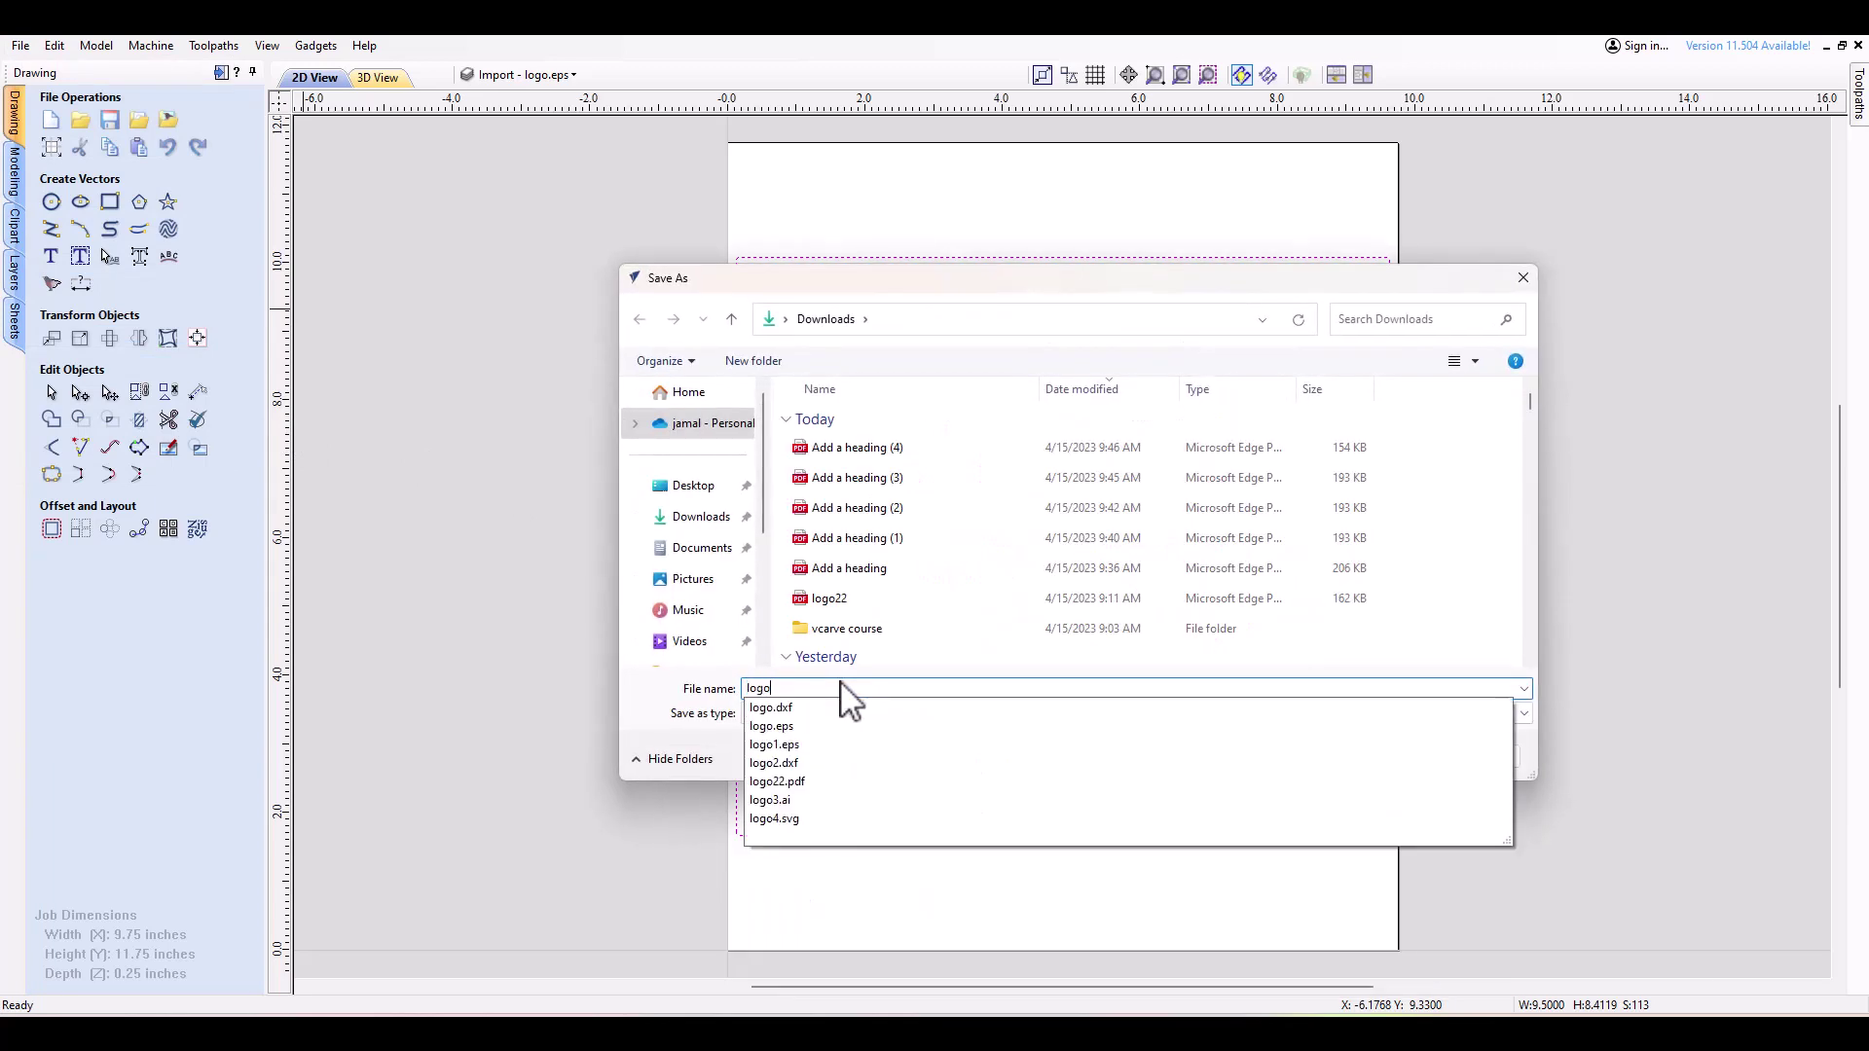
{"action": "type", "text": "5"}
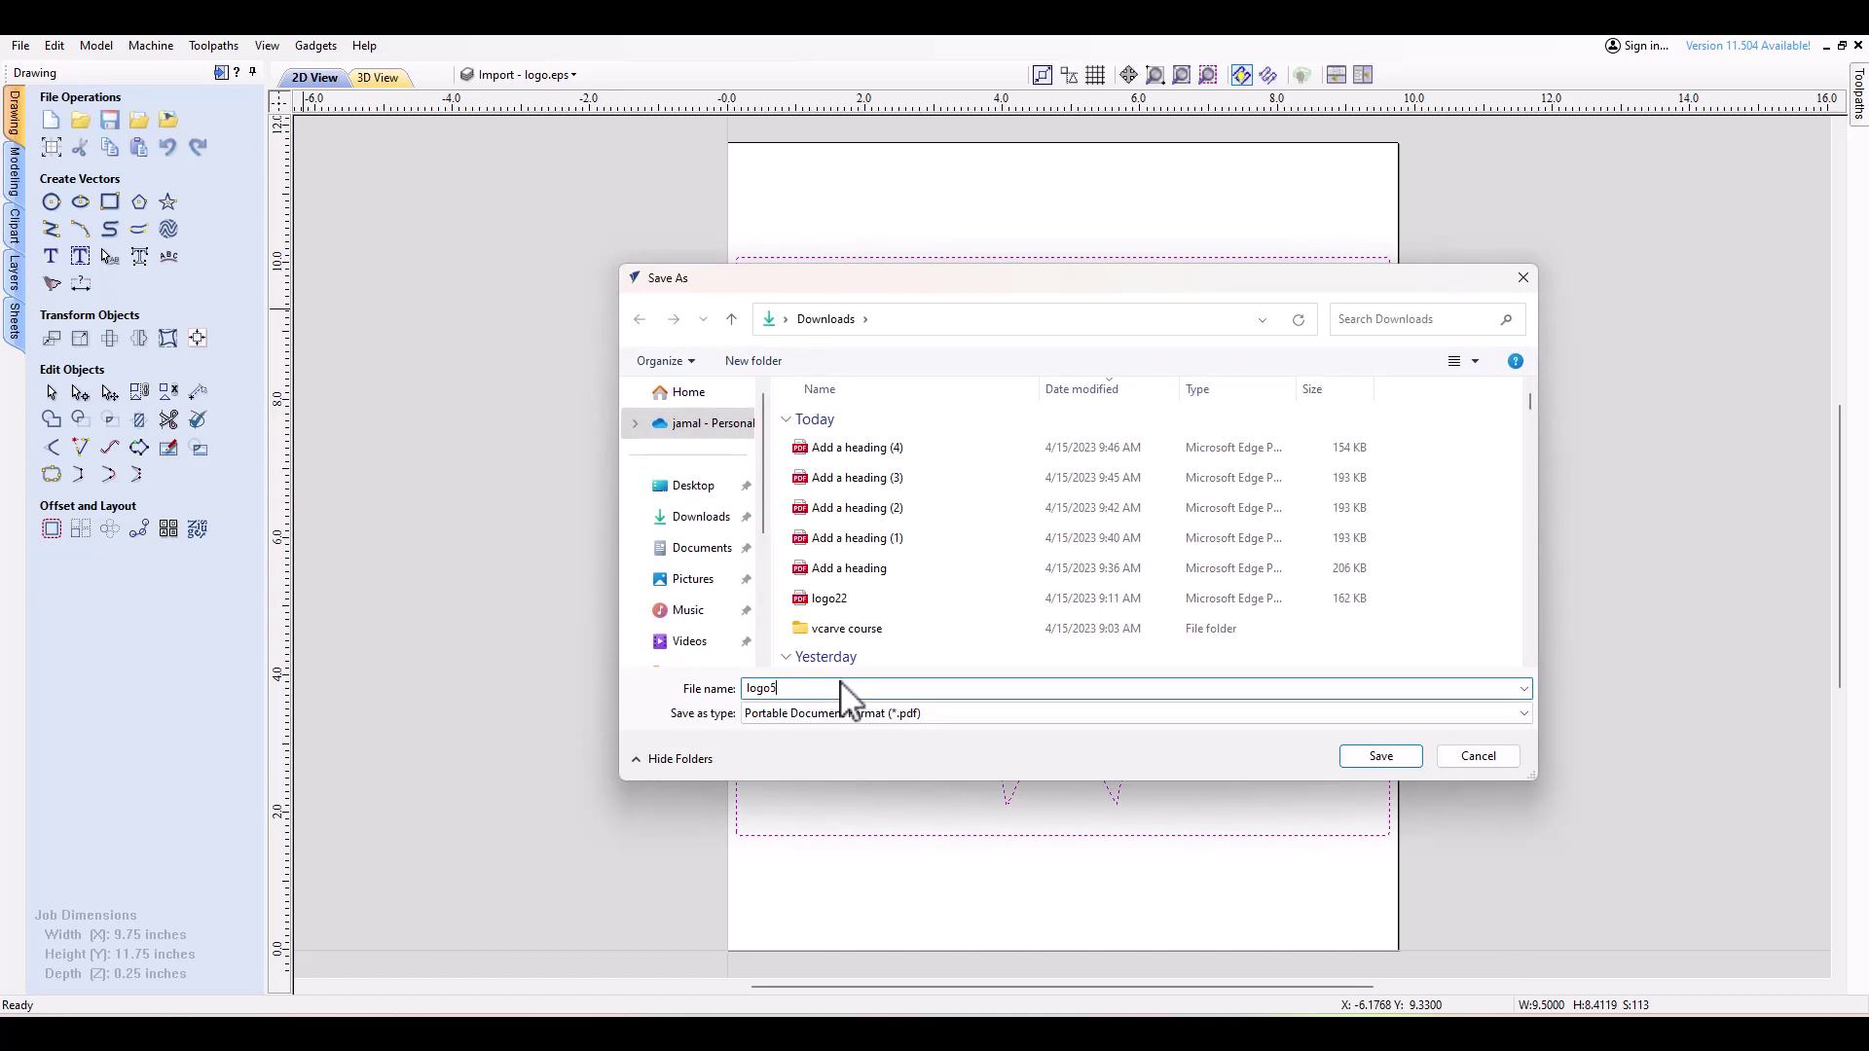
{"action": "left_click", "coordinate": [1378, 756]}
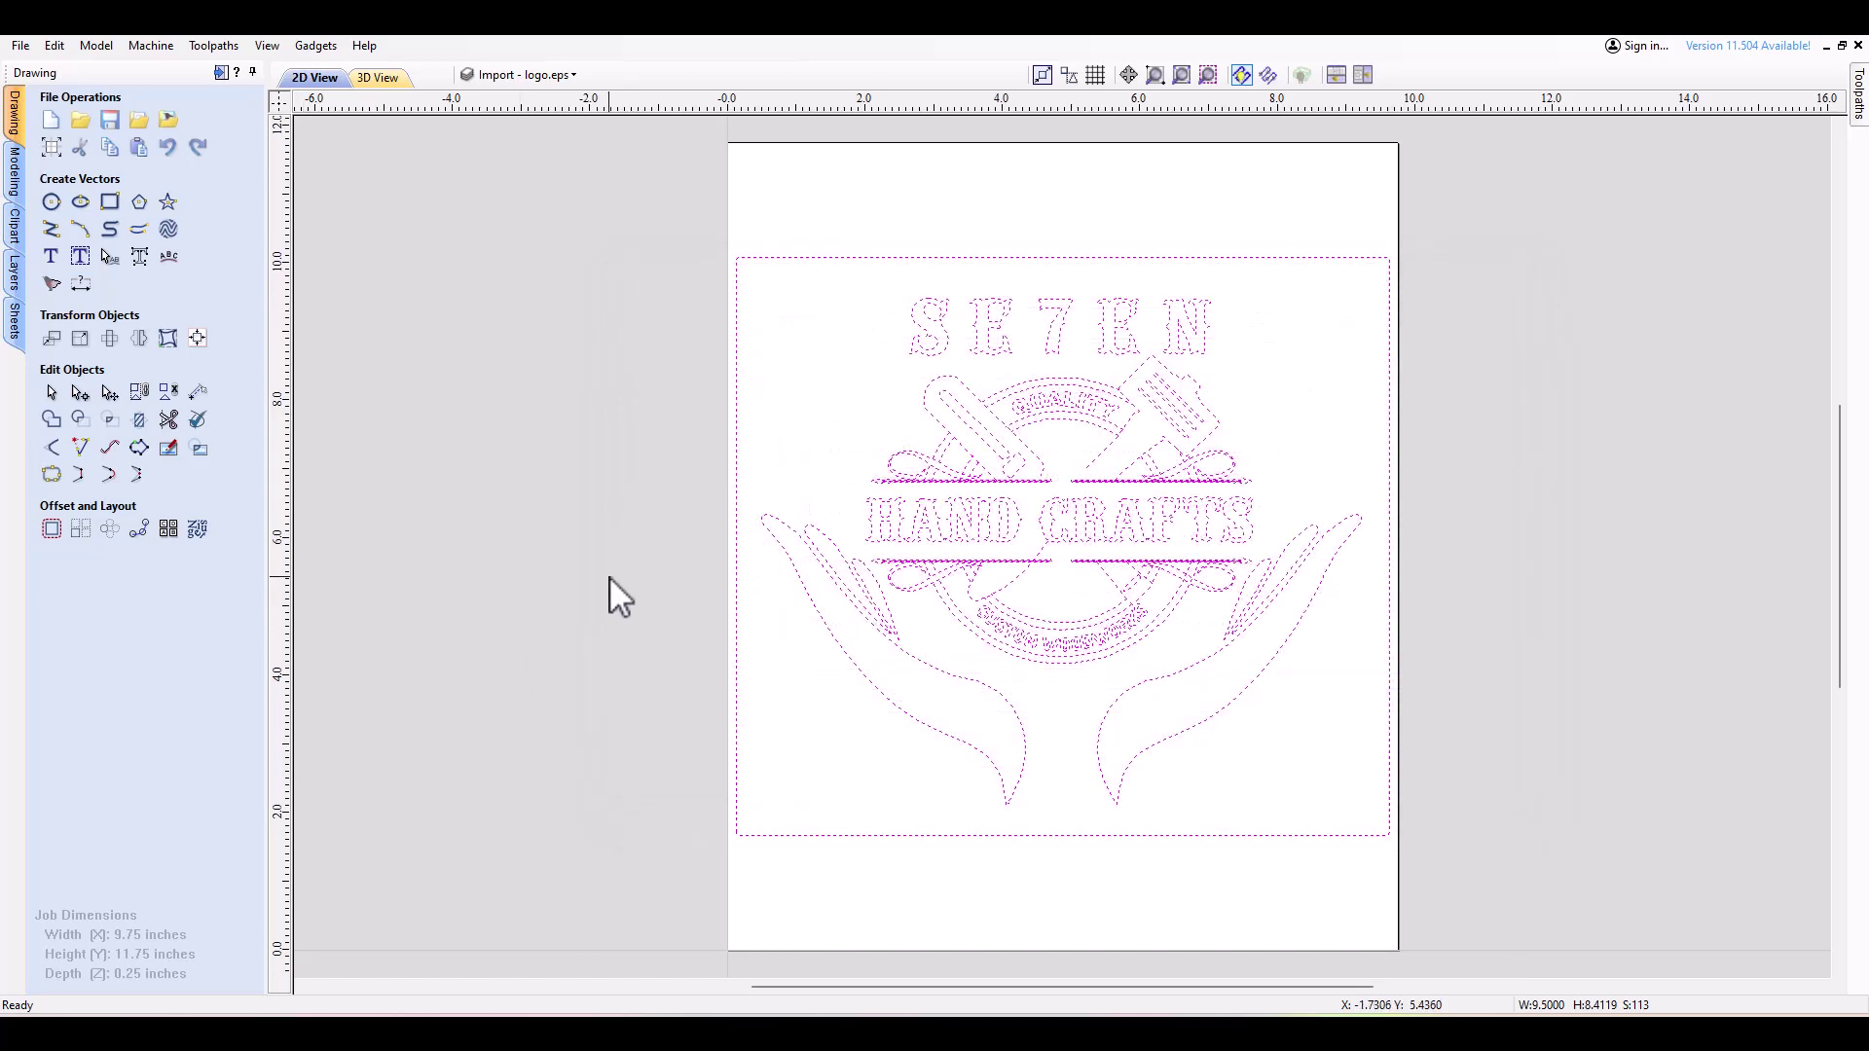
{"action": "key", "text": "alt+Tab"}
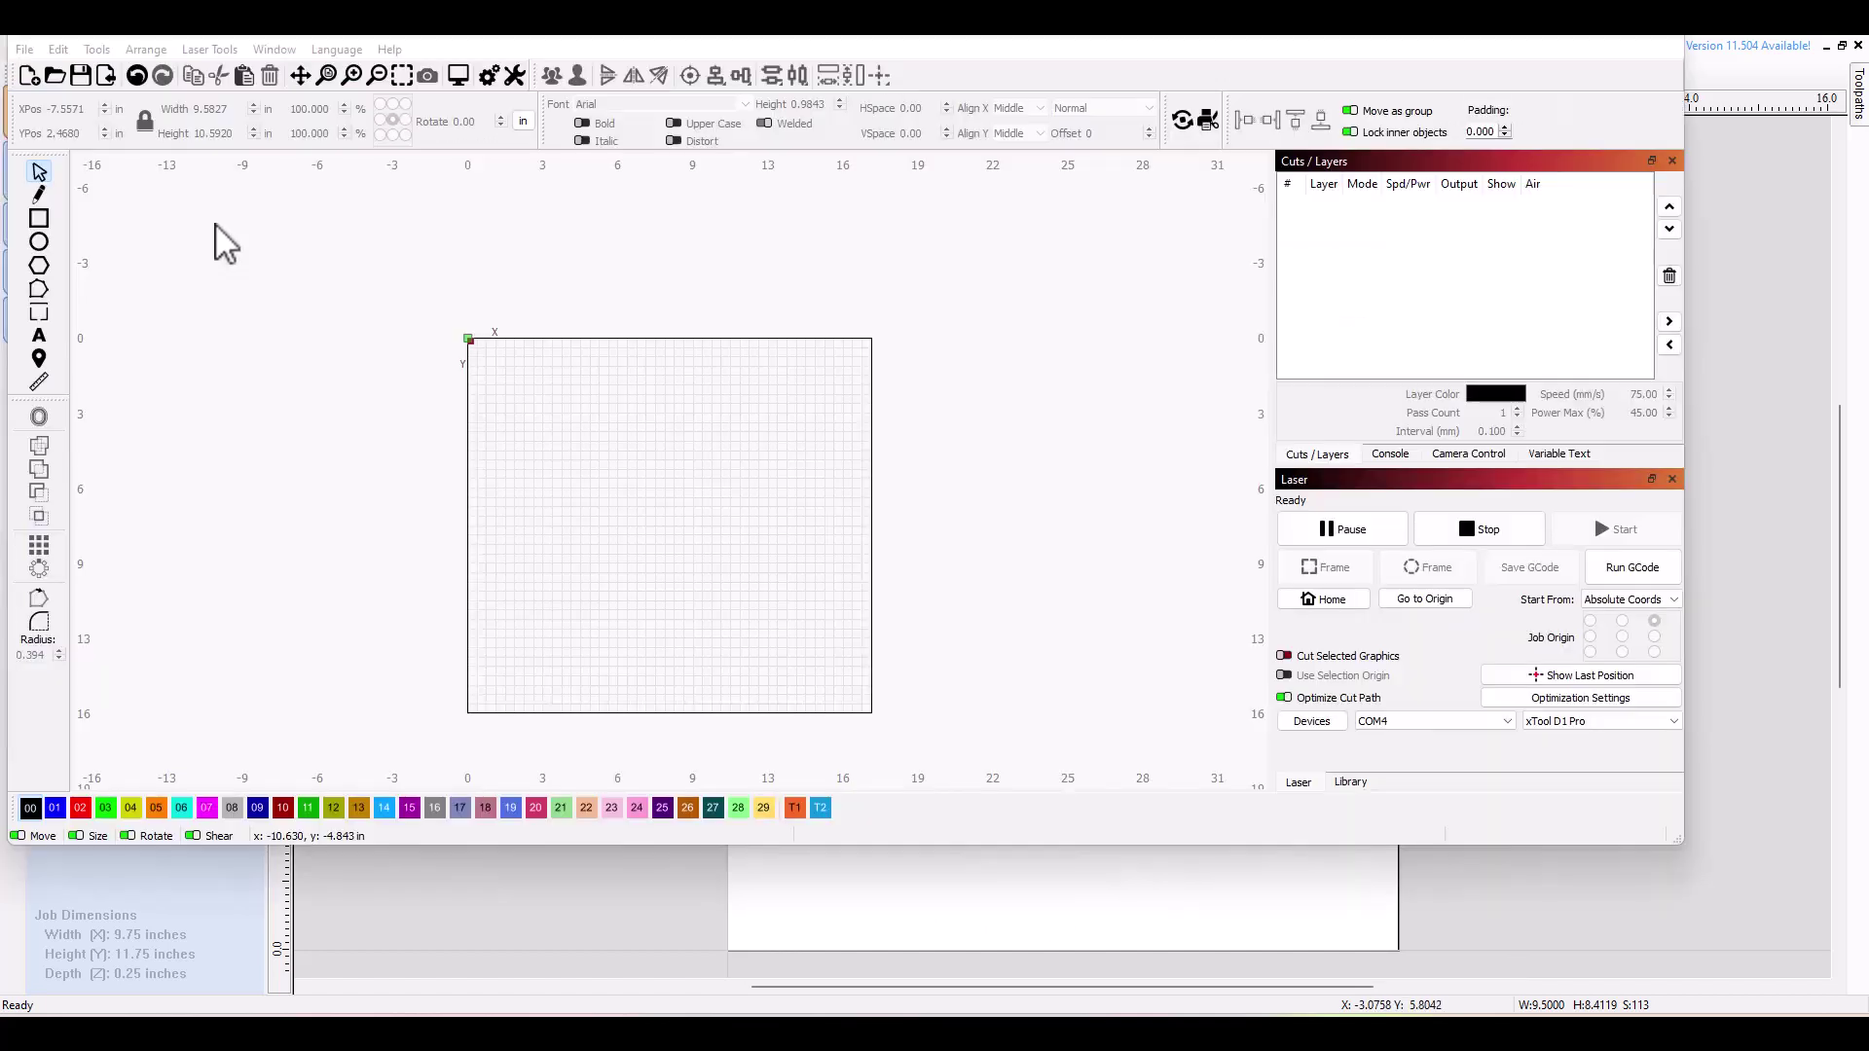
Import the logo2 DXF file onto the LightBurn canvas.
{"action": "left_click", "coordinate": [105, 78]}
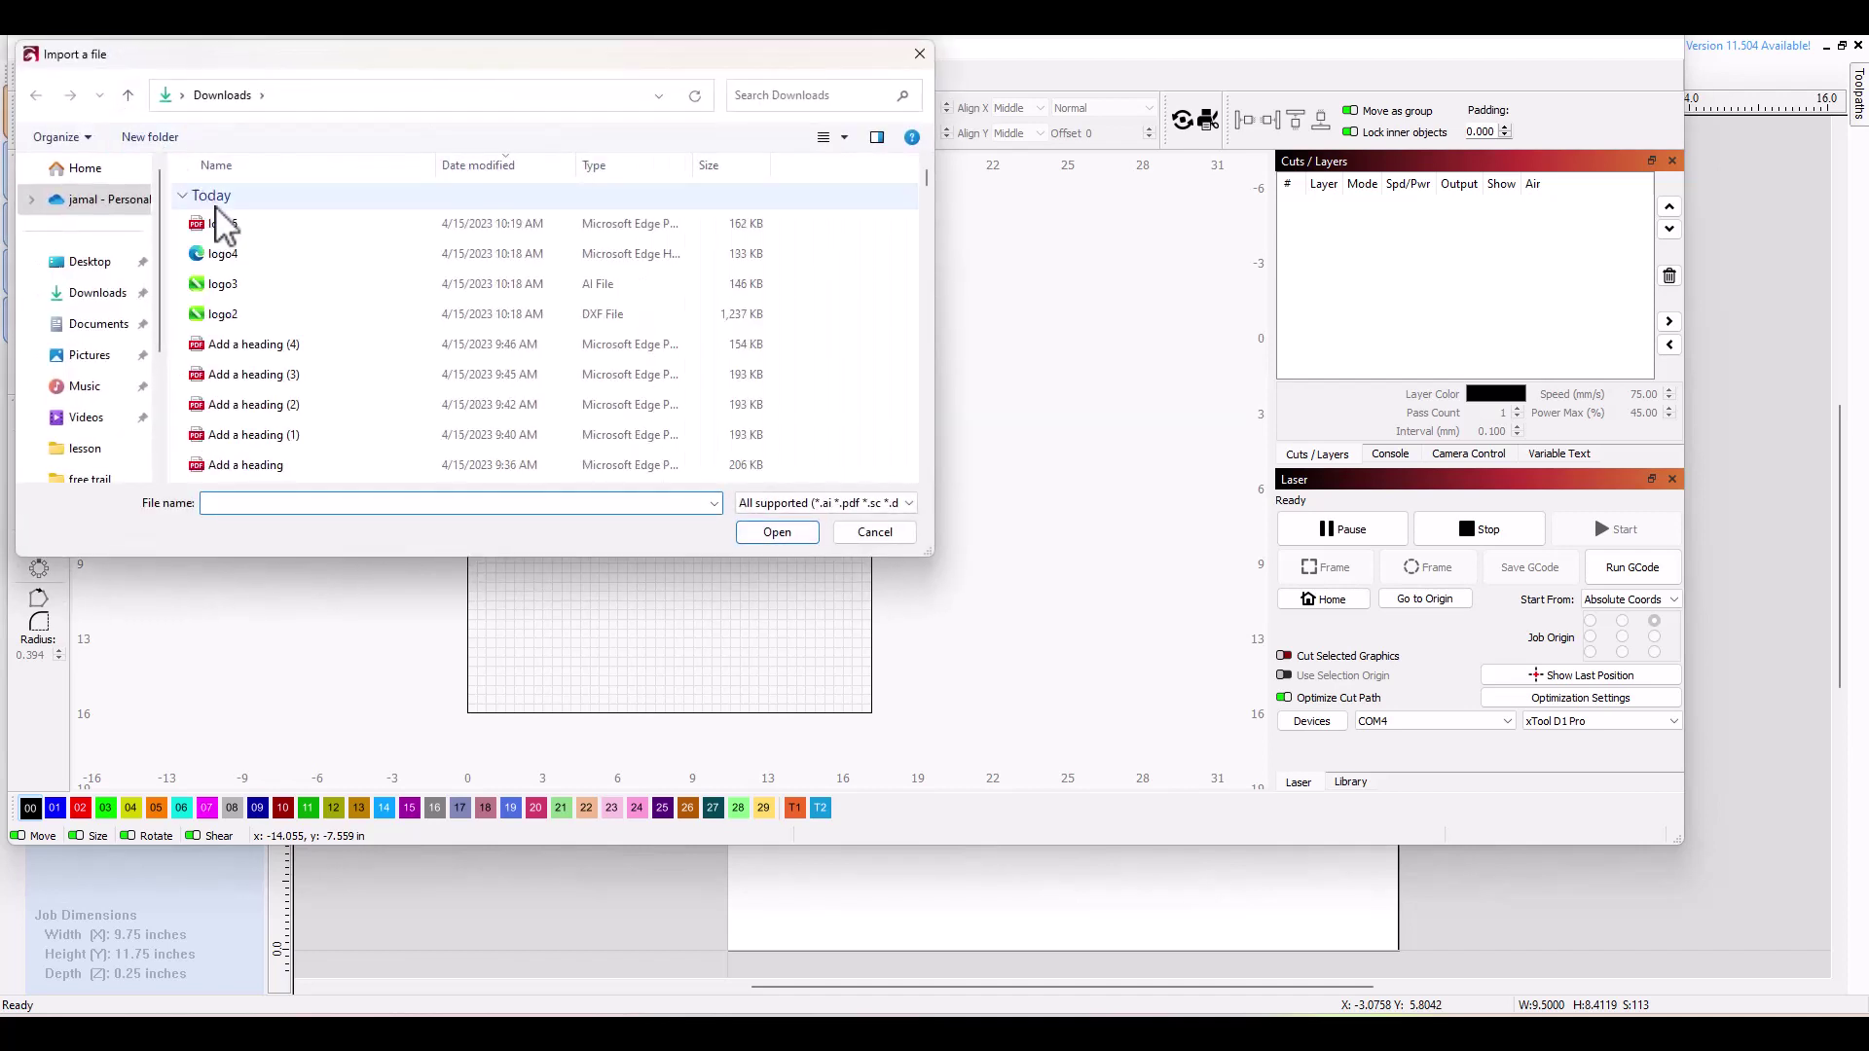
{"action": "left_click", "coordinate": [290, 313]}
{"action": "left_click", "coordinate": [781, 541]}
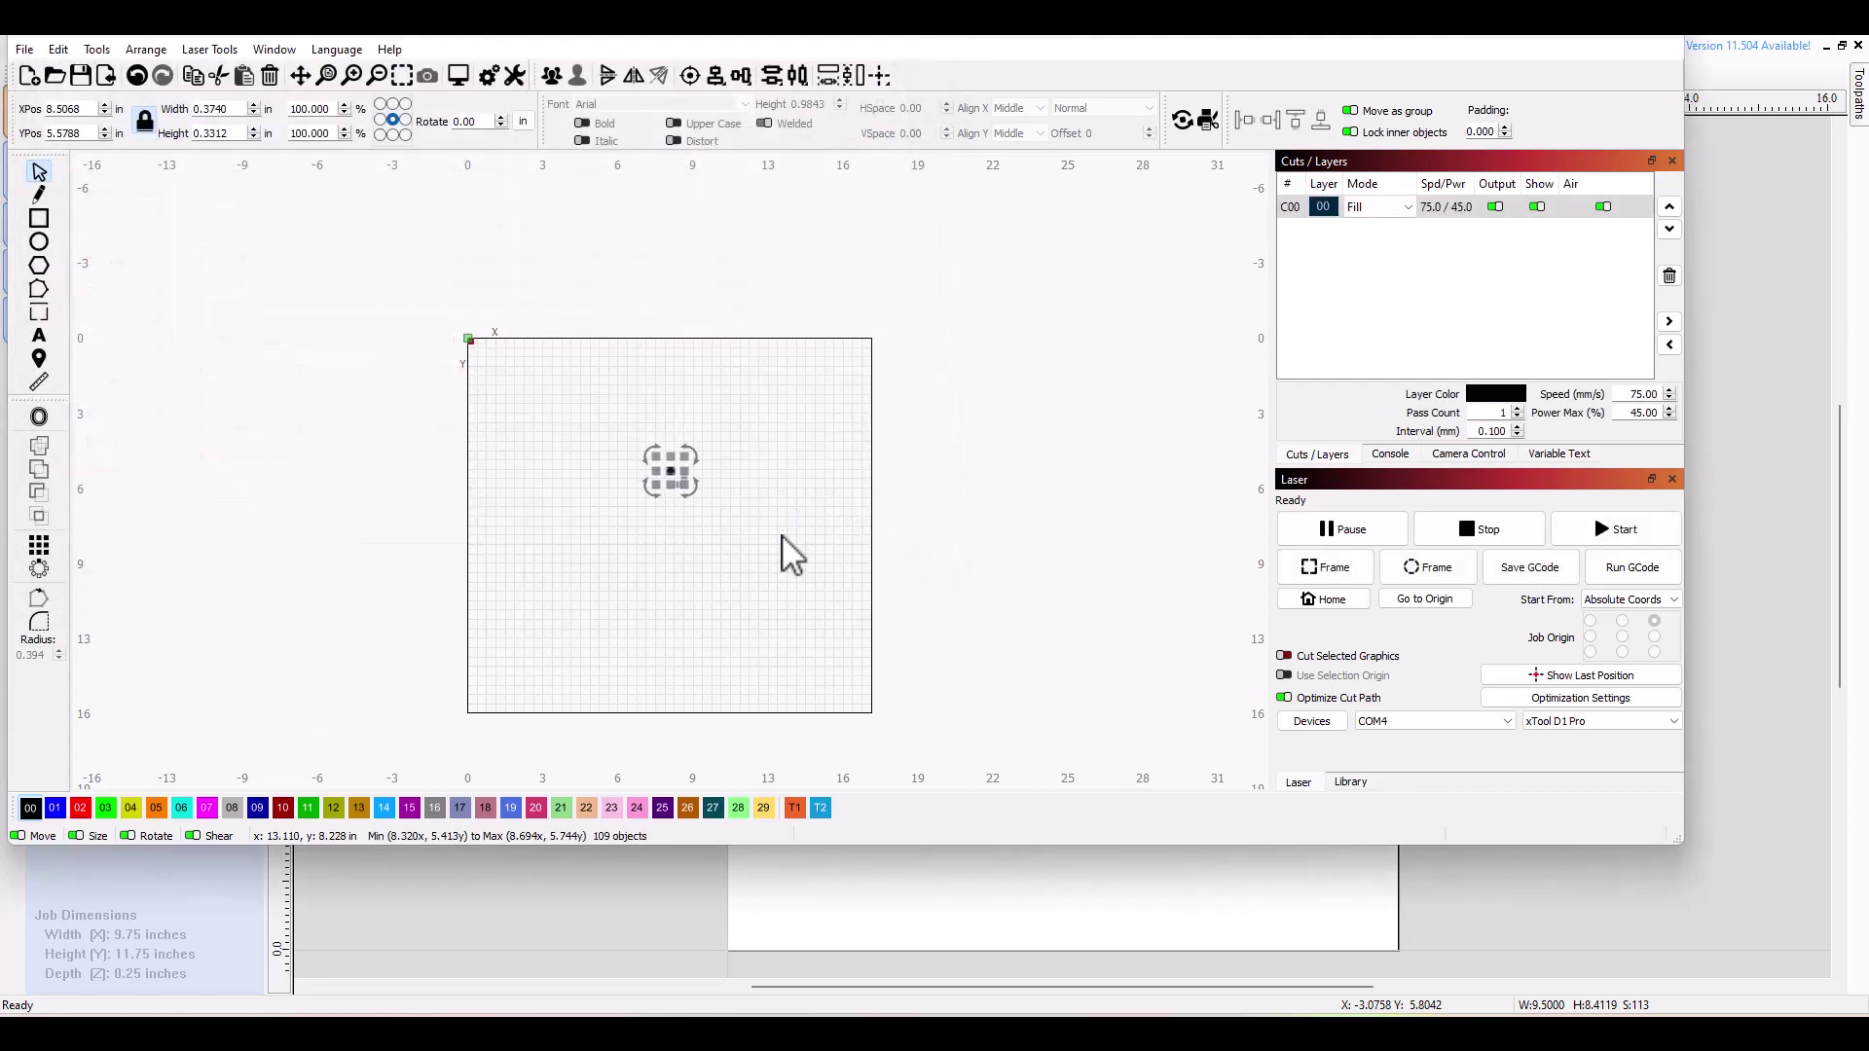
{"action": "scroll", "coordinate": [669, 474], "scroll_direction": "up", "scroll_amount": 15}
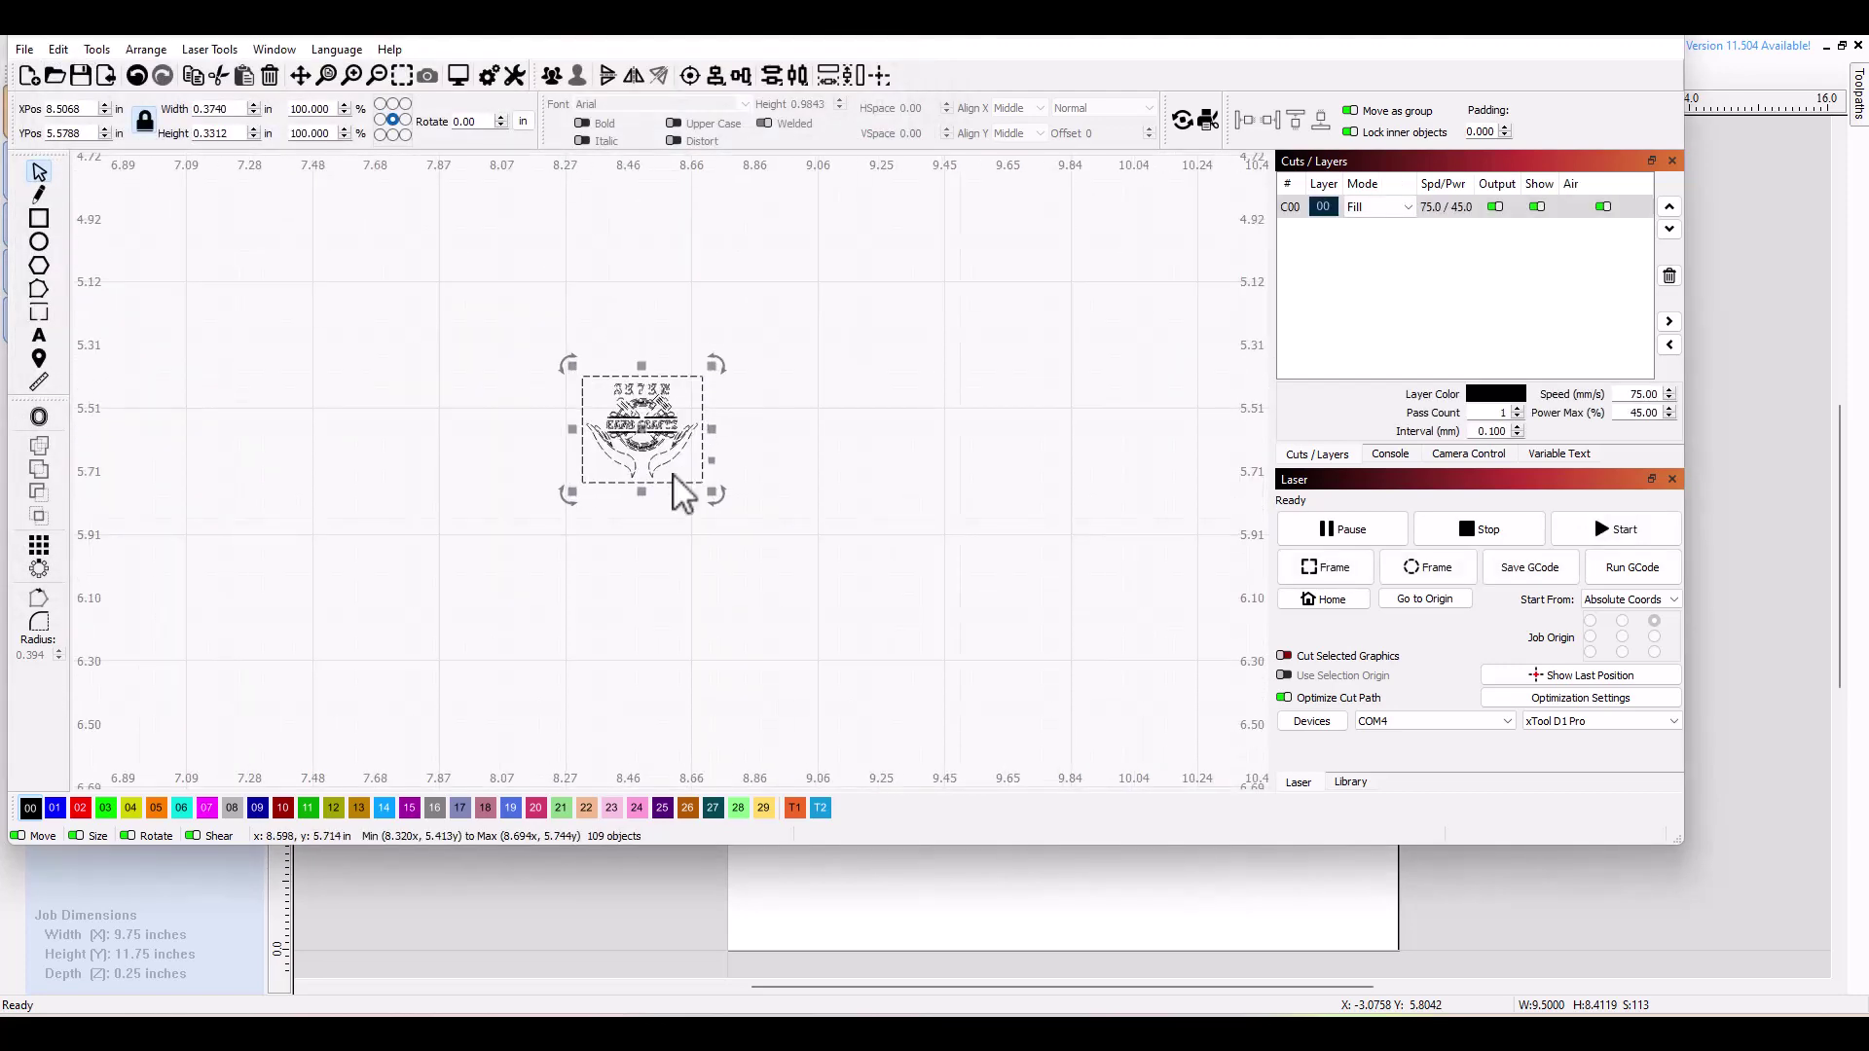
{"action": "scroll", "coordinate": [669, 474], "scroll_direction": "down", "scroll_amount": 1}
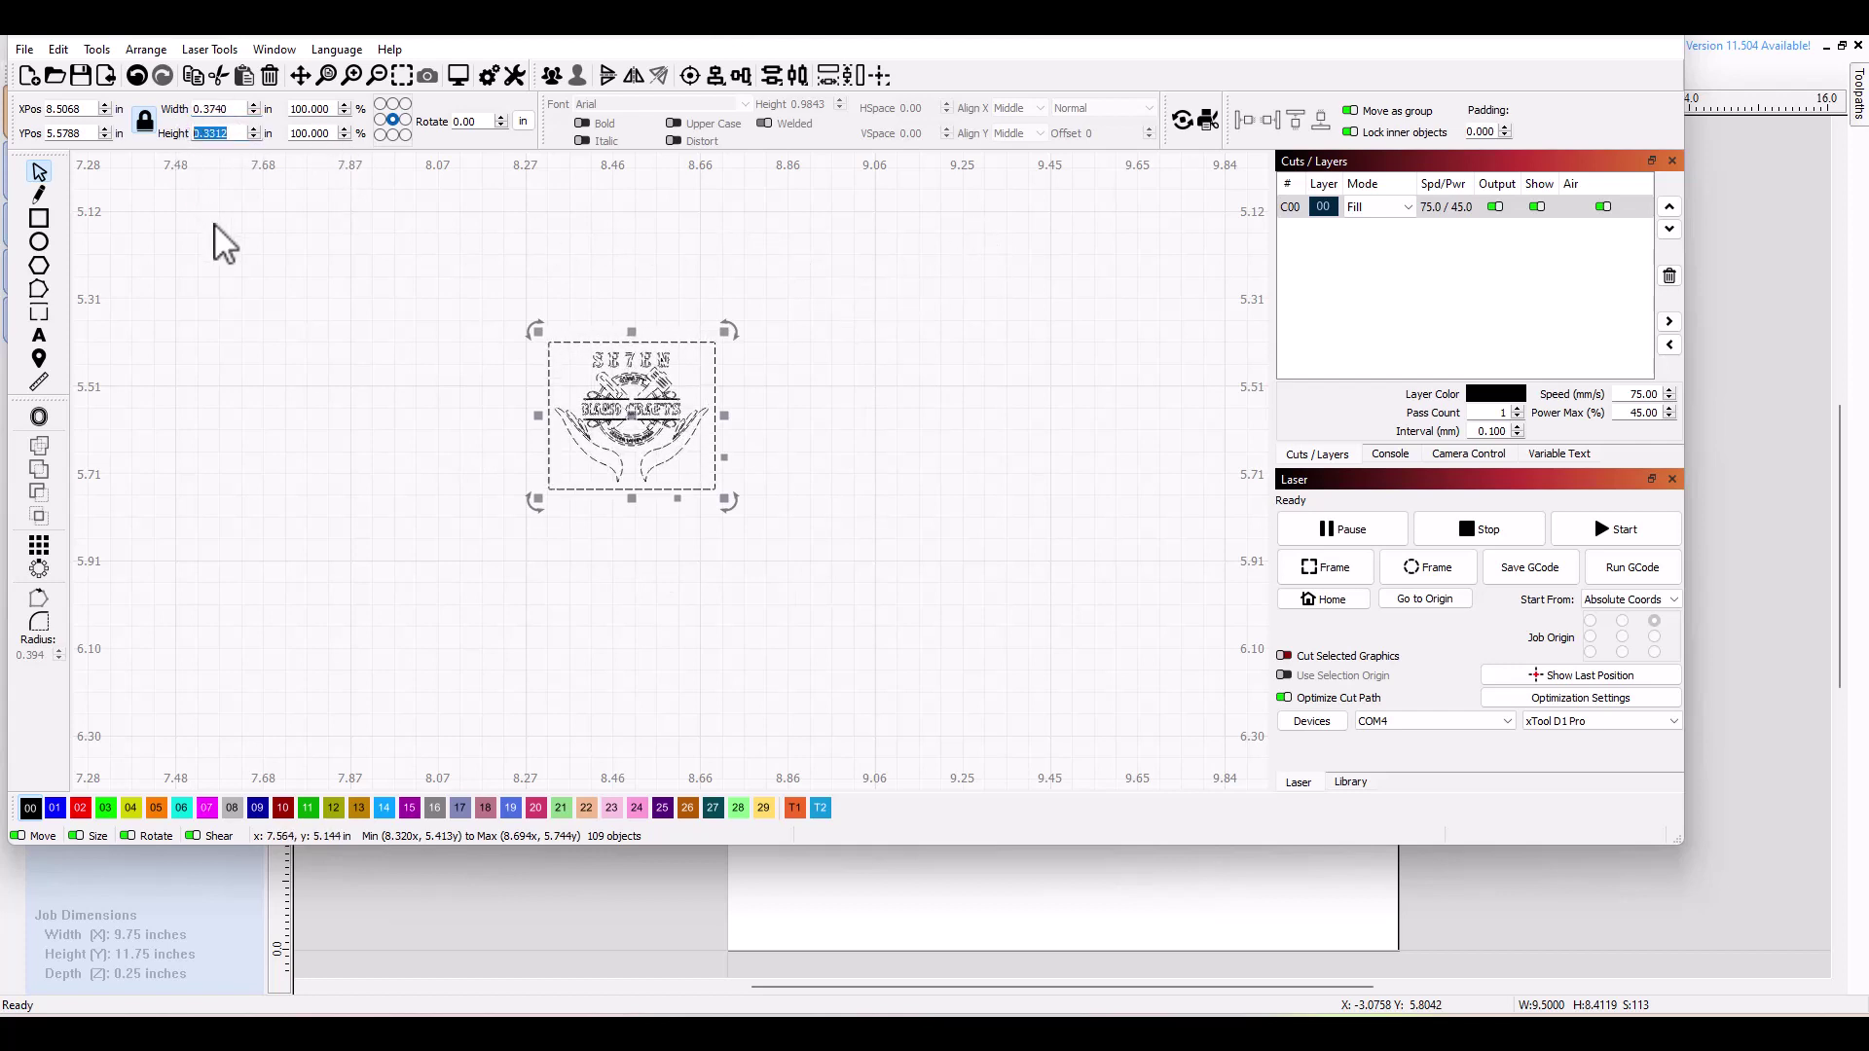
Scale the logo to 9.5 inches wide (about 8.41 tall), then return to VCarve.
{"action": "double_click", "coordinate": [226, 133]}
{"action": "double_click", "coordinate": [235, 110]}
{"action": "type", "text": "9"}
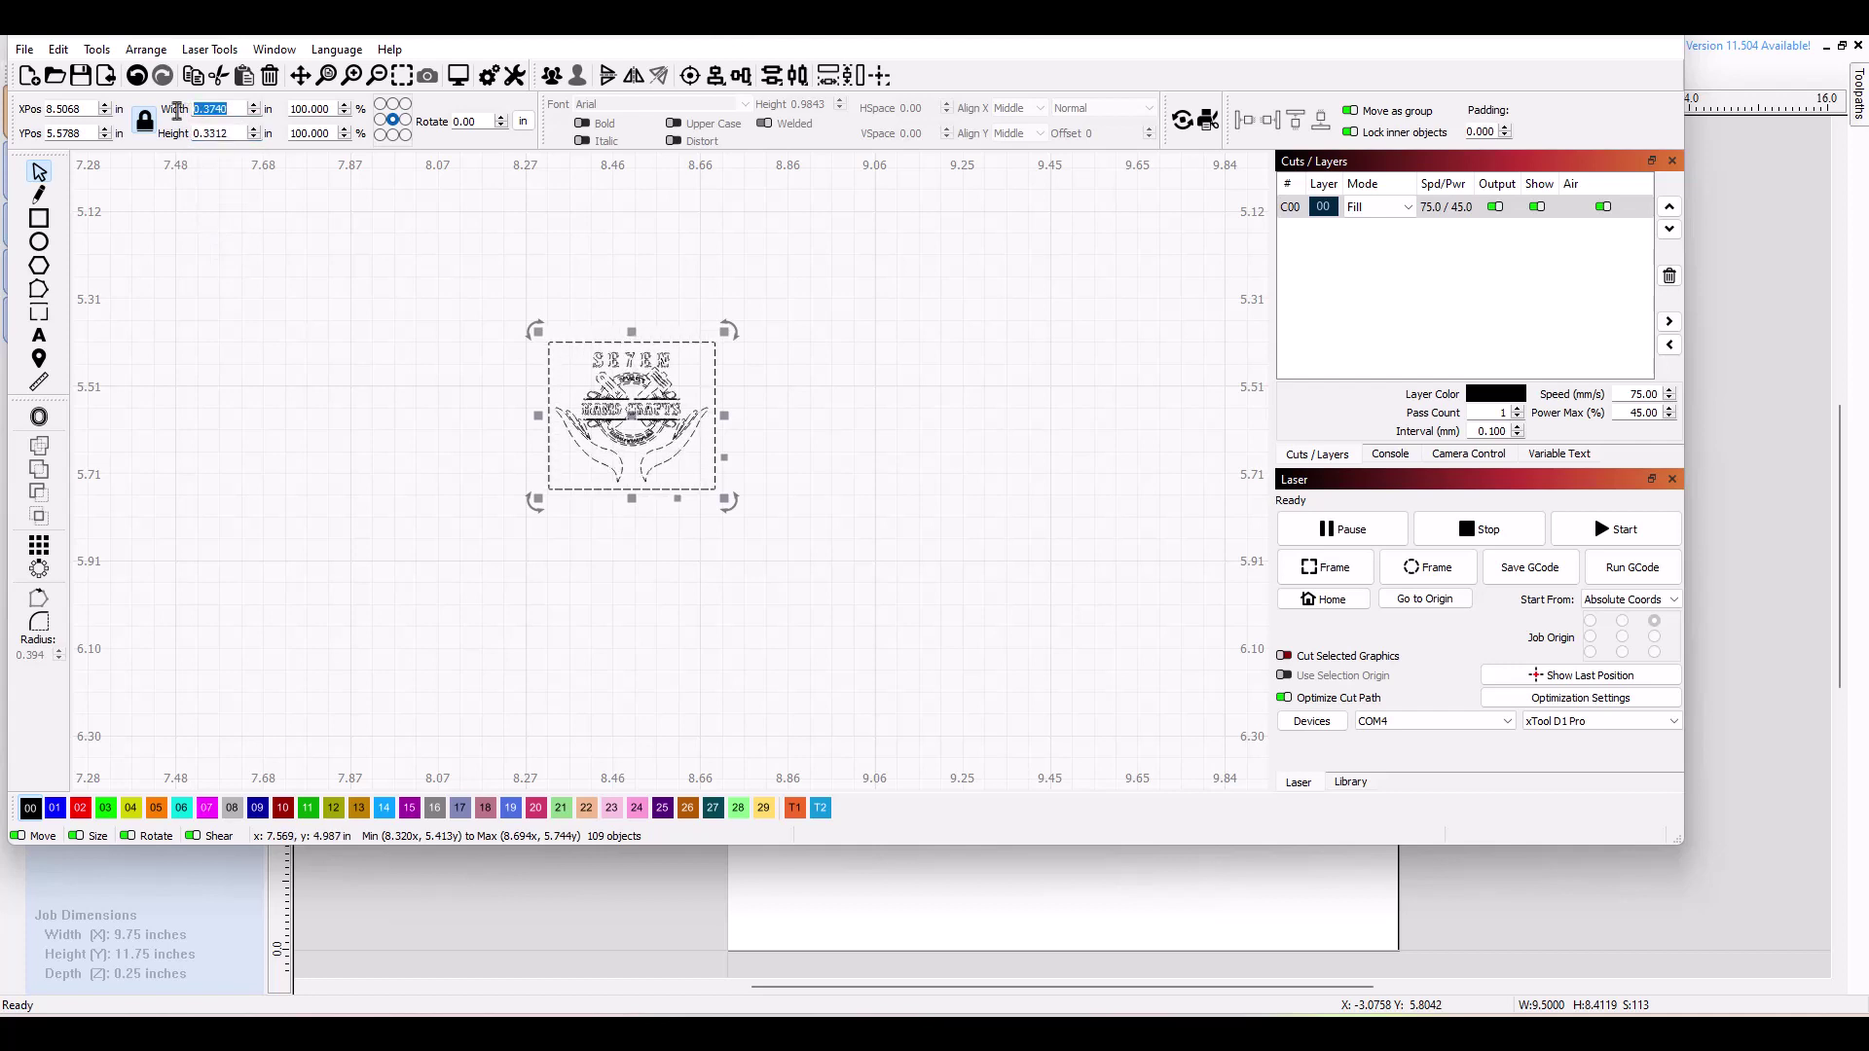
{"action": "type", "text": ".5"}
{"action": "key", "text": "Return"}
{"action": "scroll", "coordinate": [472, 356], "scroll_direction": "down", "scroll_amount": 5}
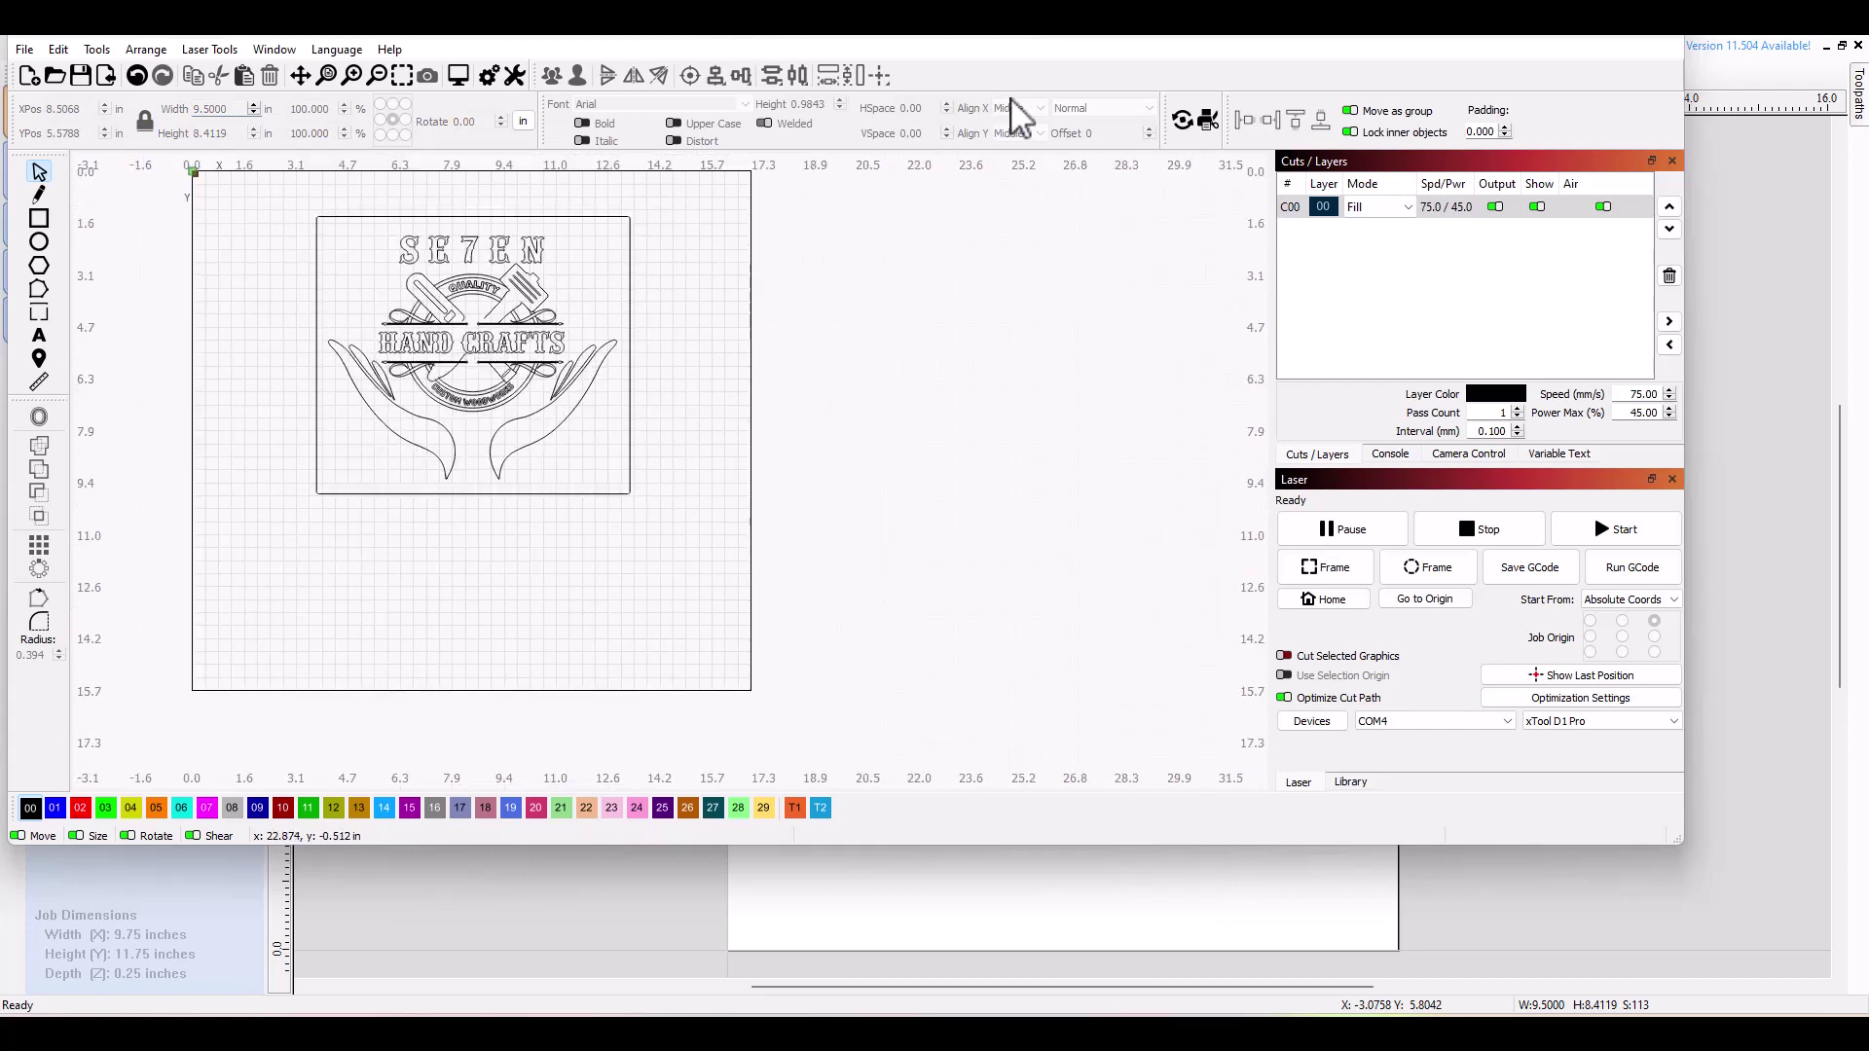
{"action": "key", "text": "alt+Tab"}
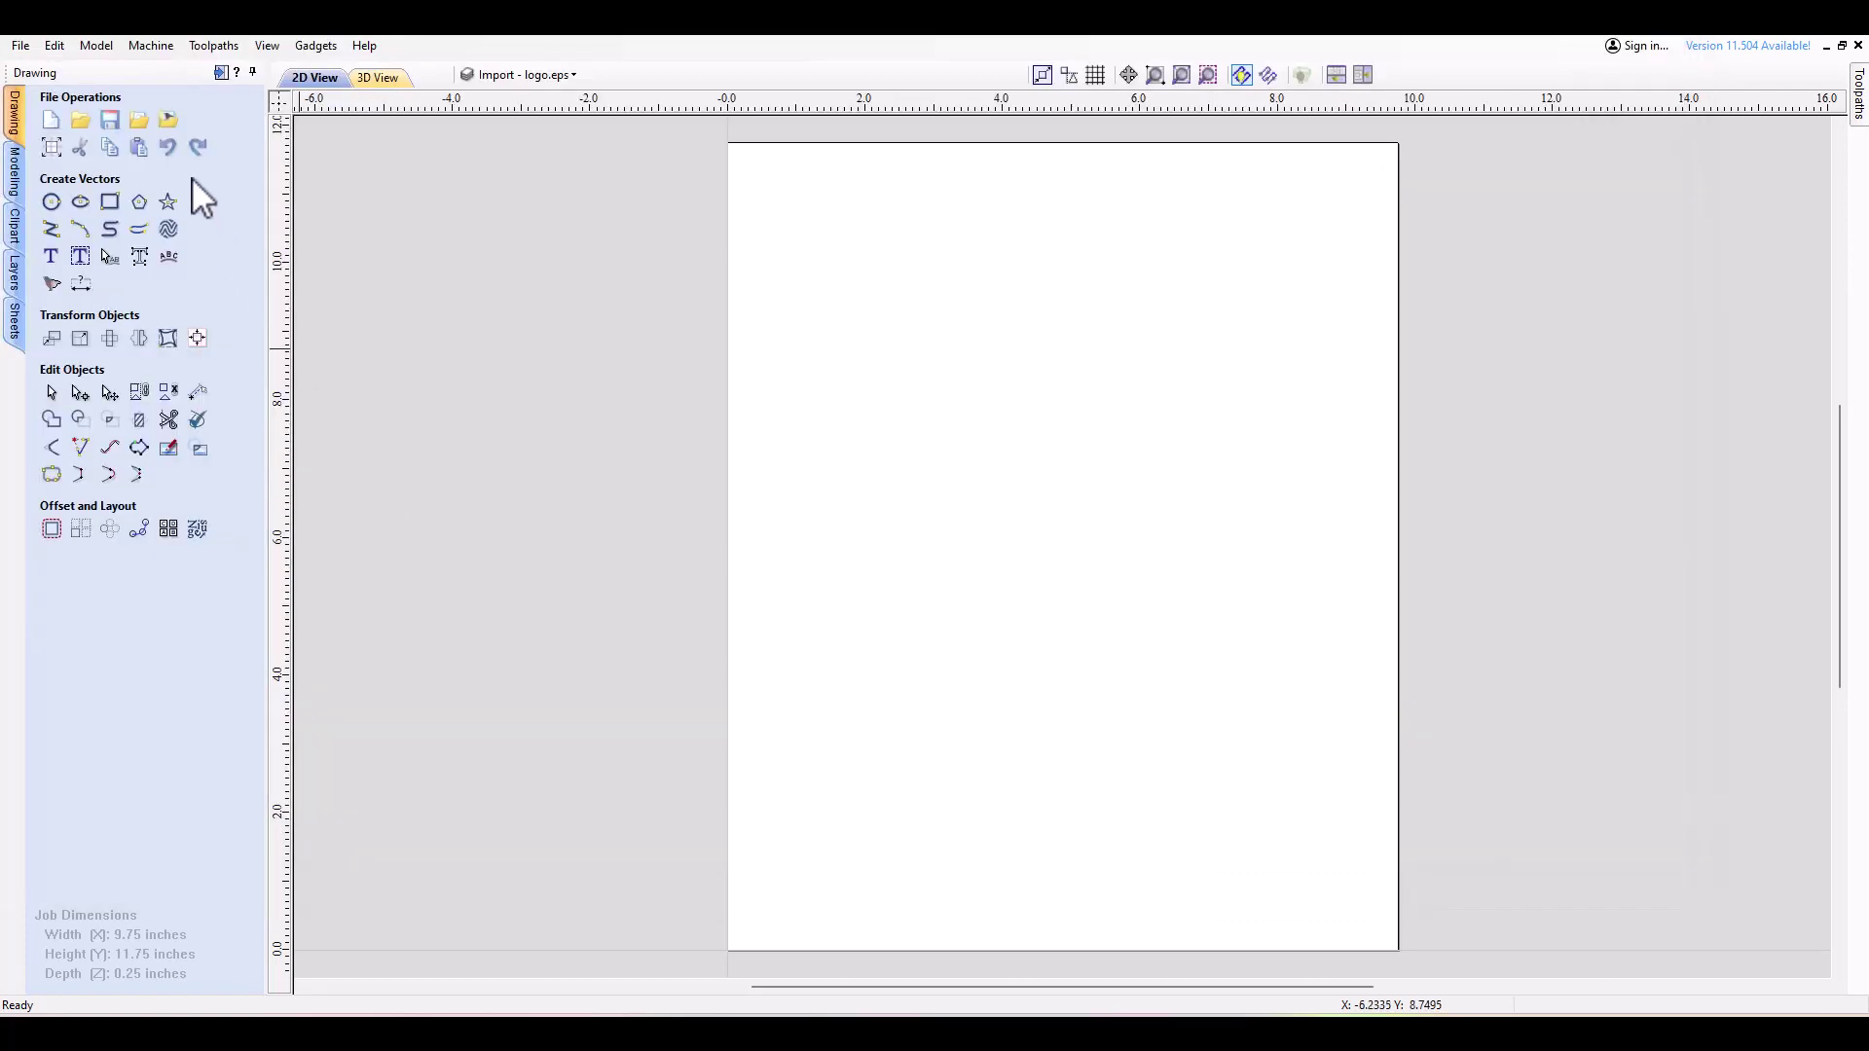
Import the logo2 vectors, then delete them.
{"action": "left_click", "coordinate": [140, 120]}
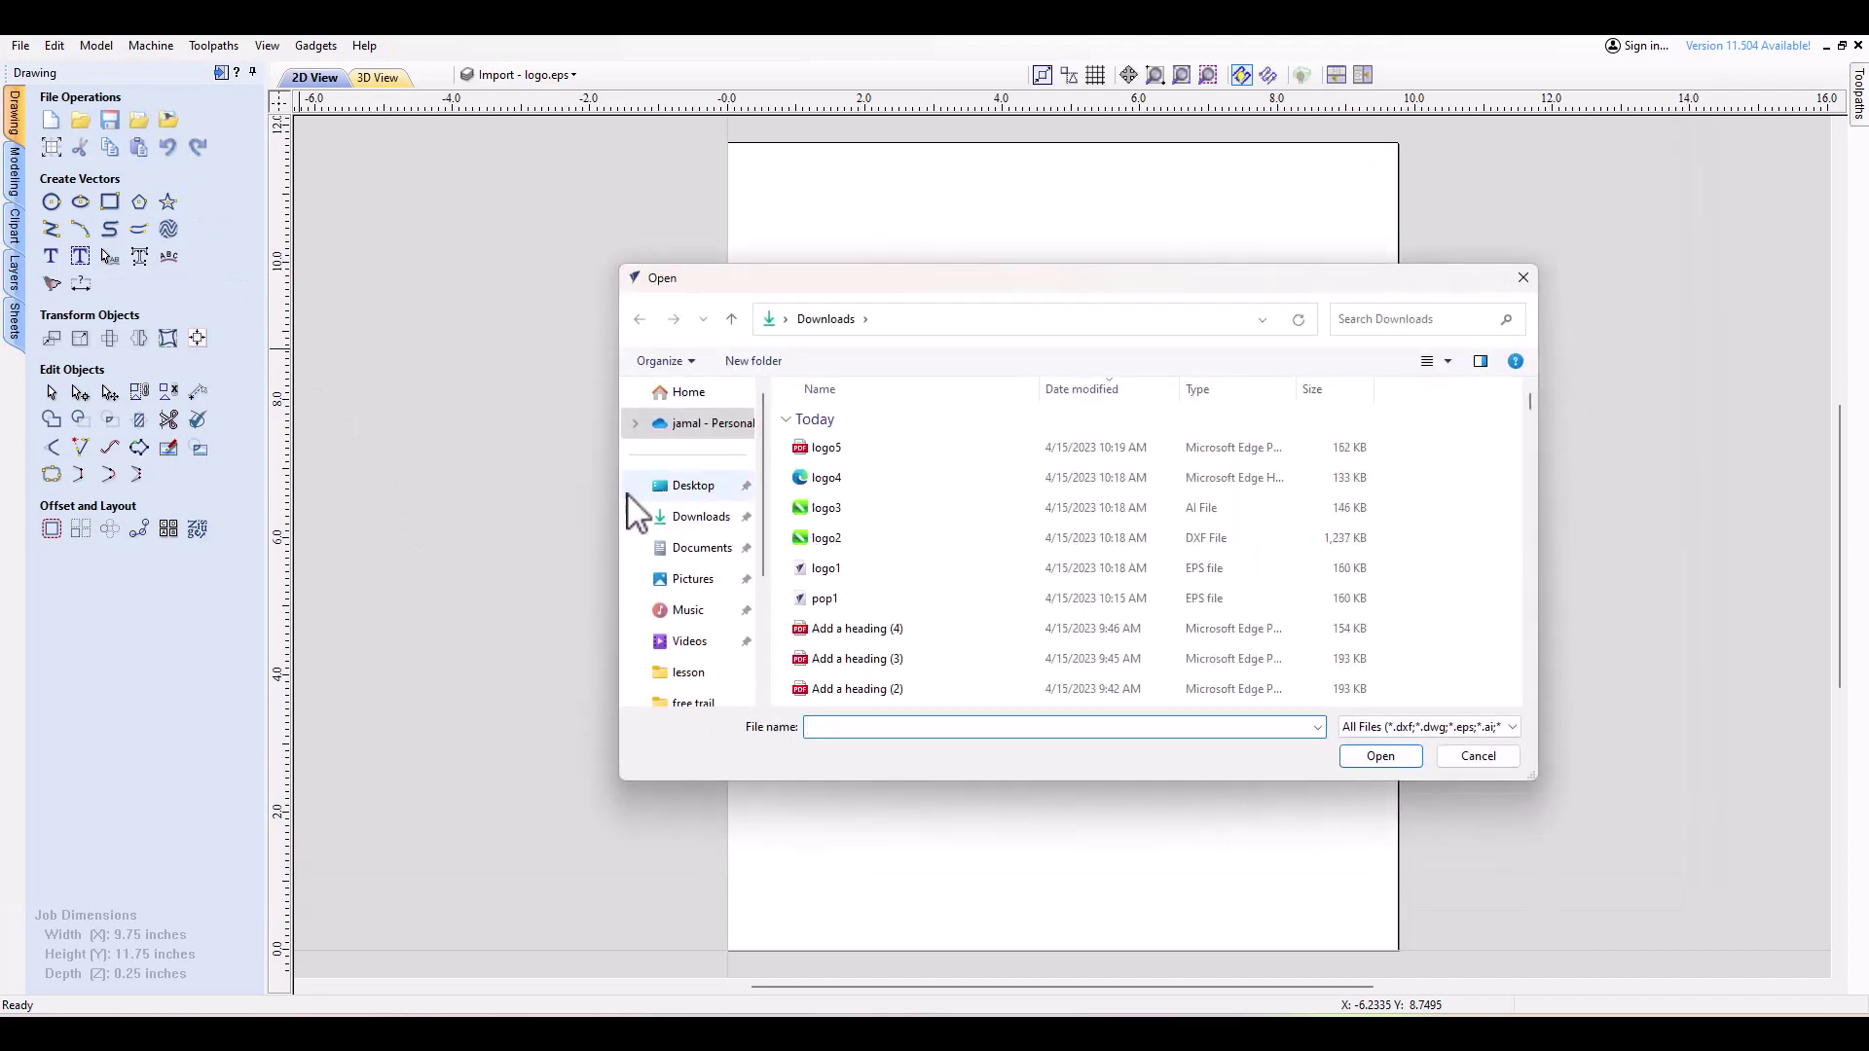
{"action": "left_click", "coordinate": [839, 542]}
{"action": "left_click", "coordinate": [1380, 756]}
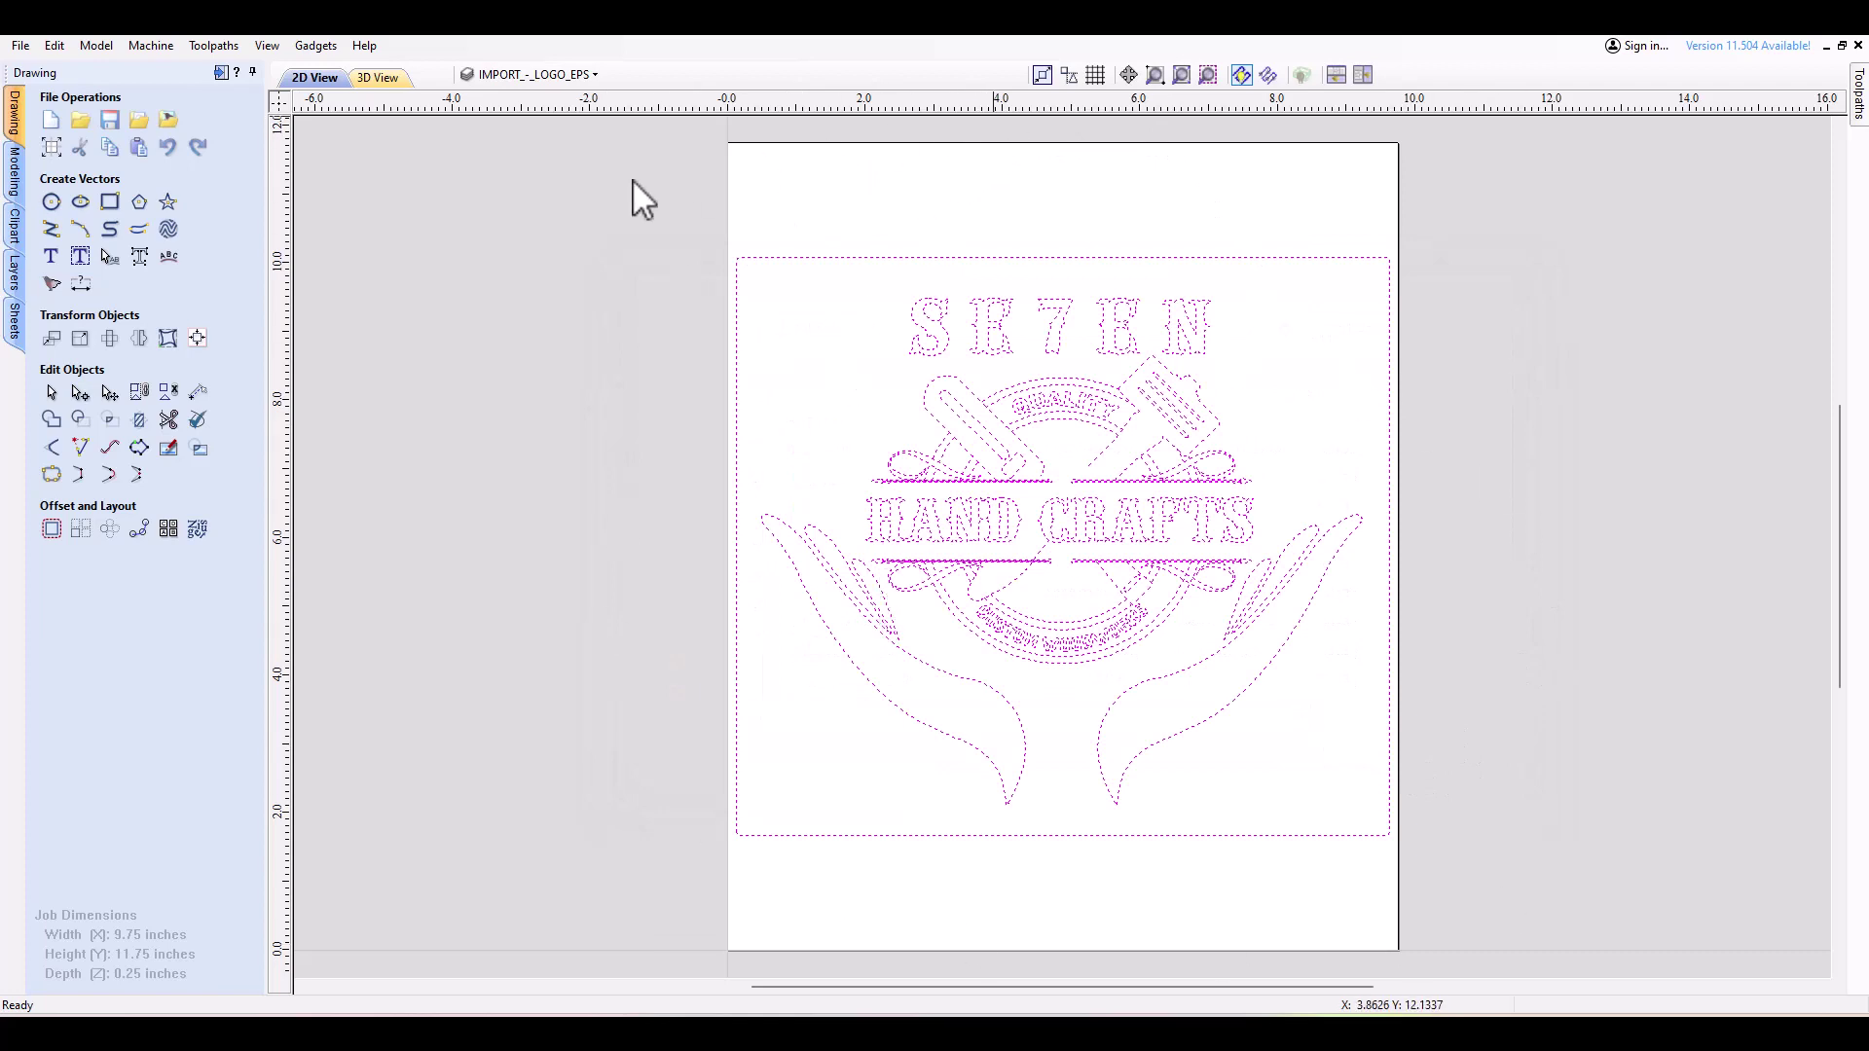
{"action": "key", "text": "Delete"}
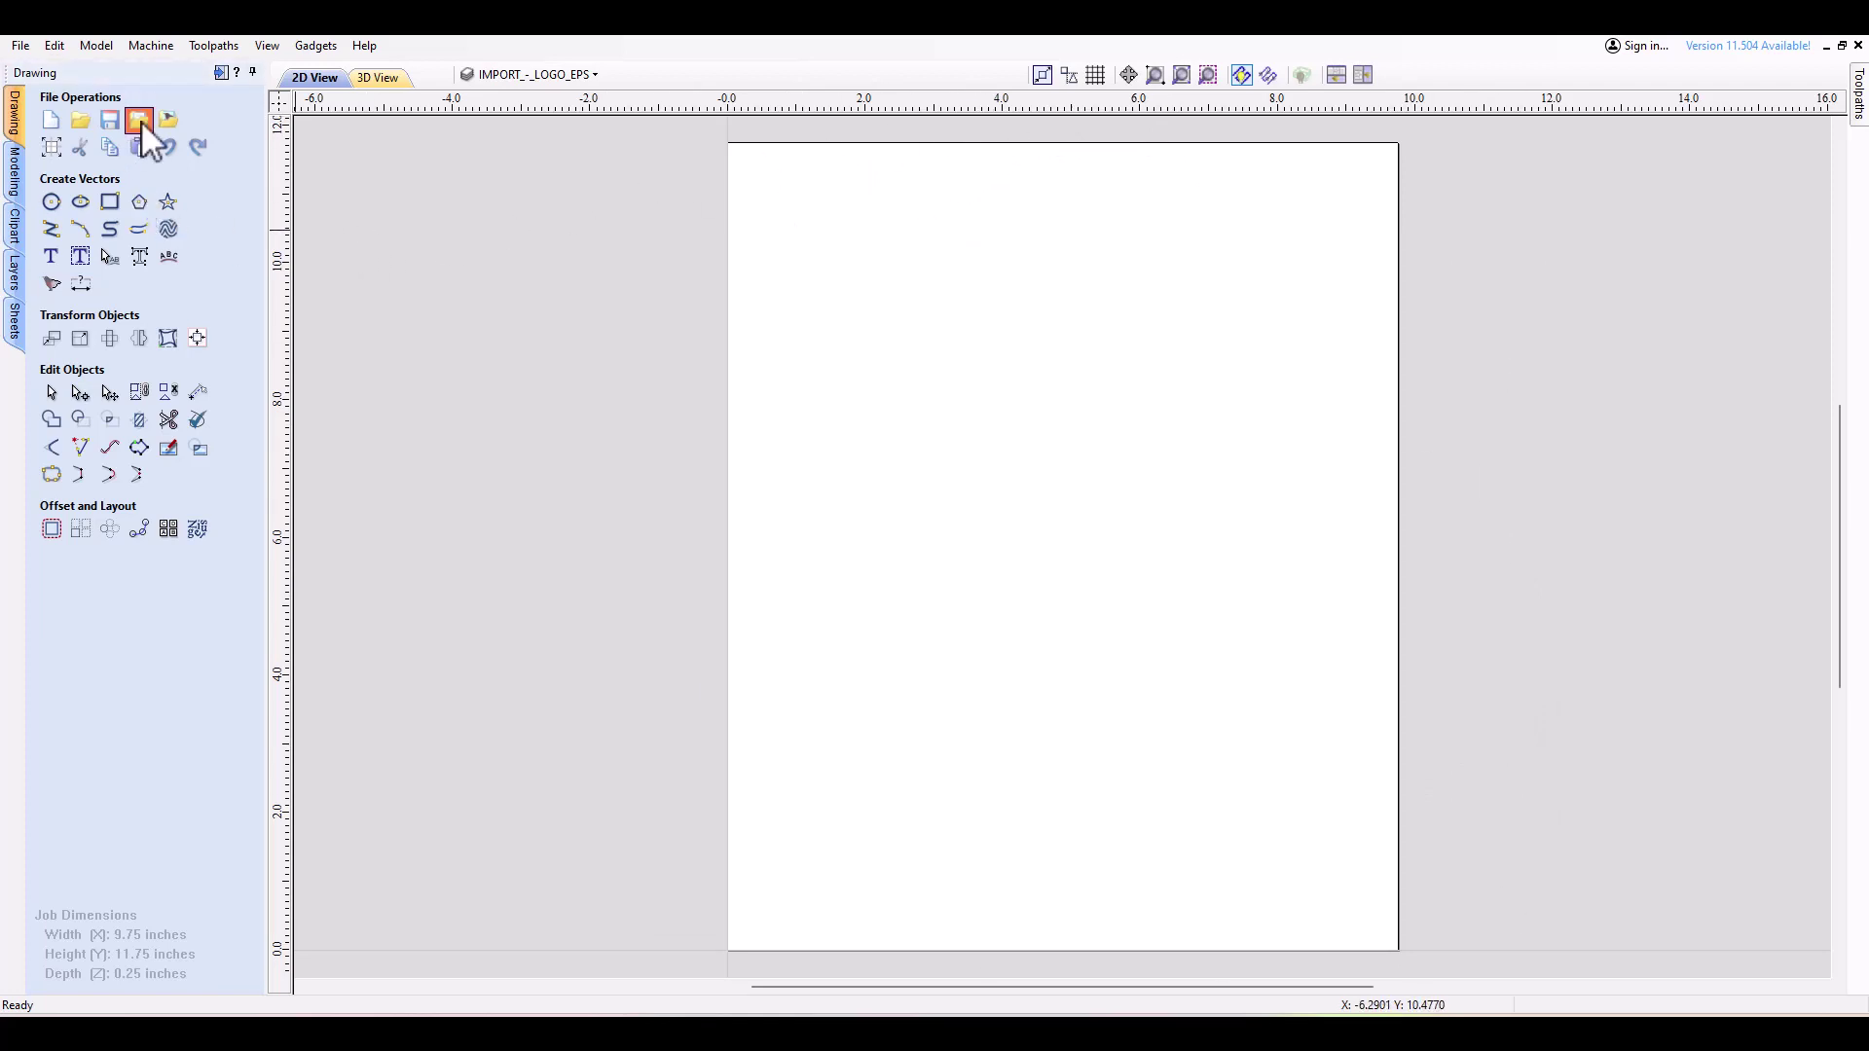
Import logo1.eps onto the sheet and show the Sheets list.
{"action": "left_click", "coordinate": [139, 121]}
{"action": "left_click", "coordinate": [868, 571]}
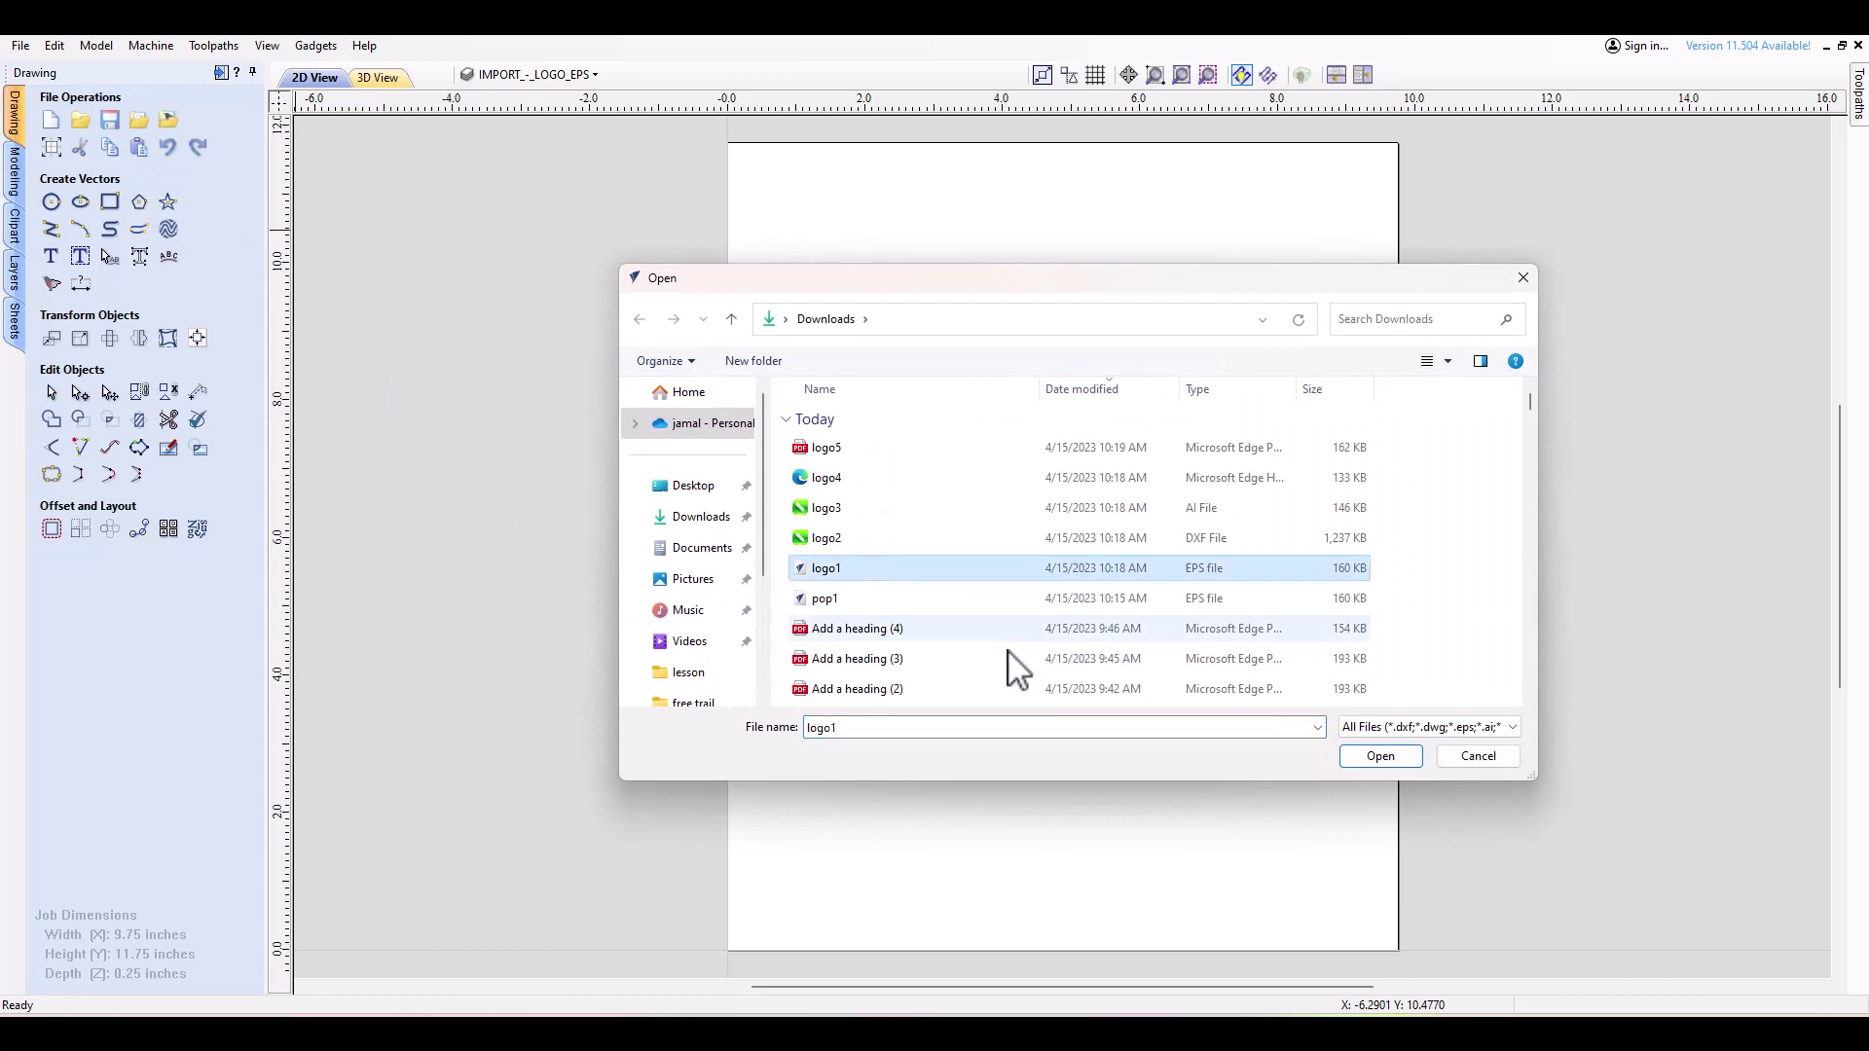
{"action": "left_click", "coordinate": [1378, 756]}
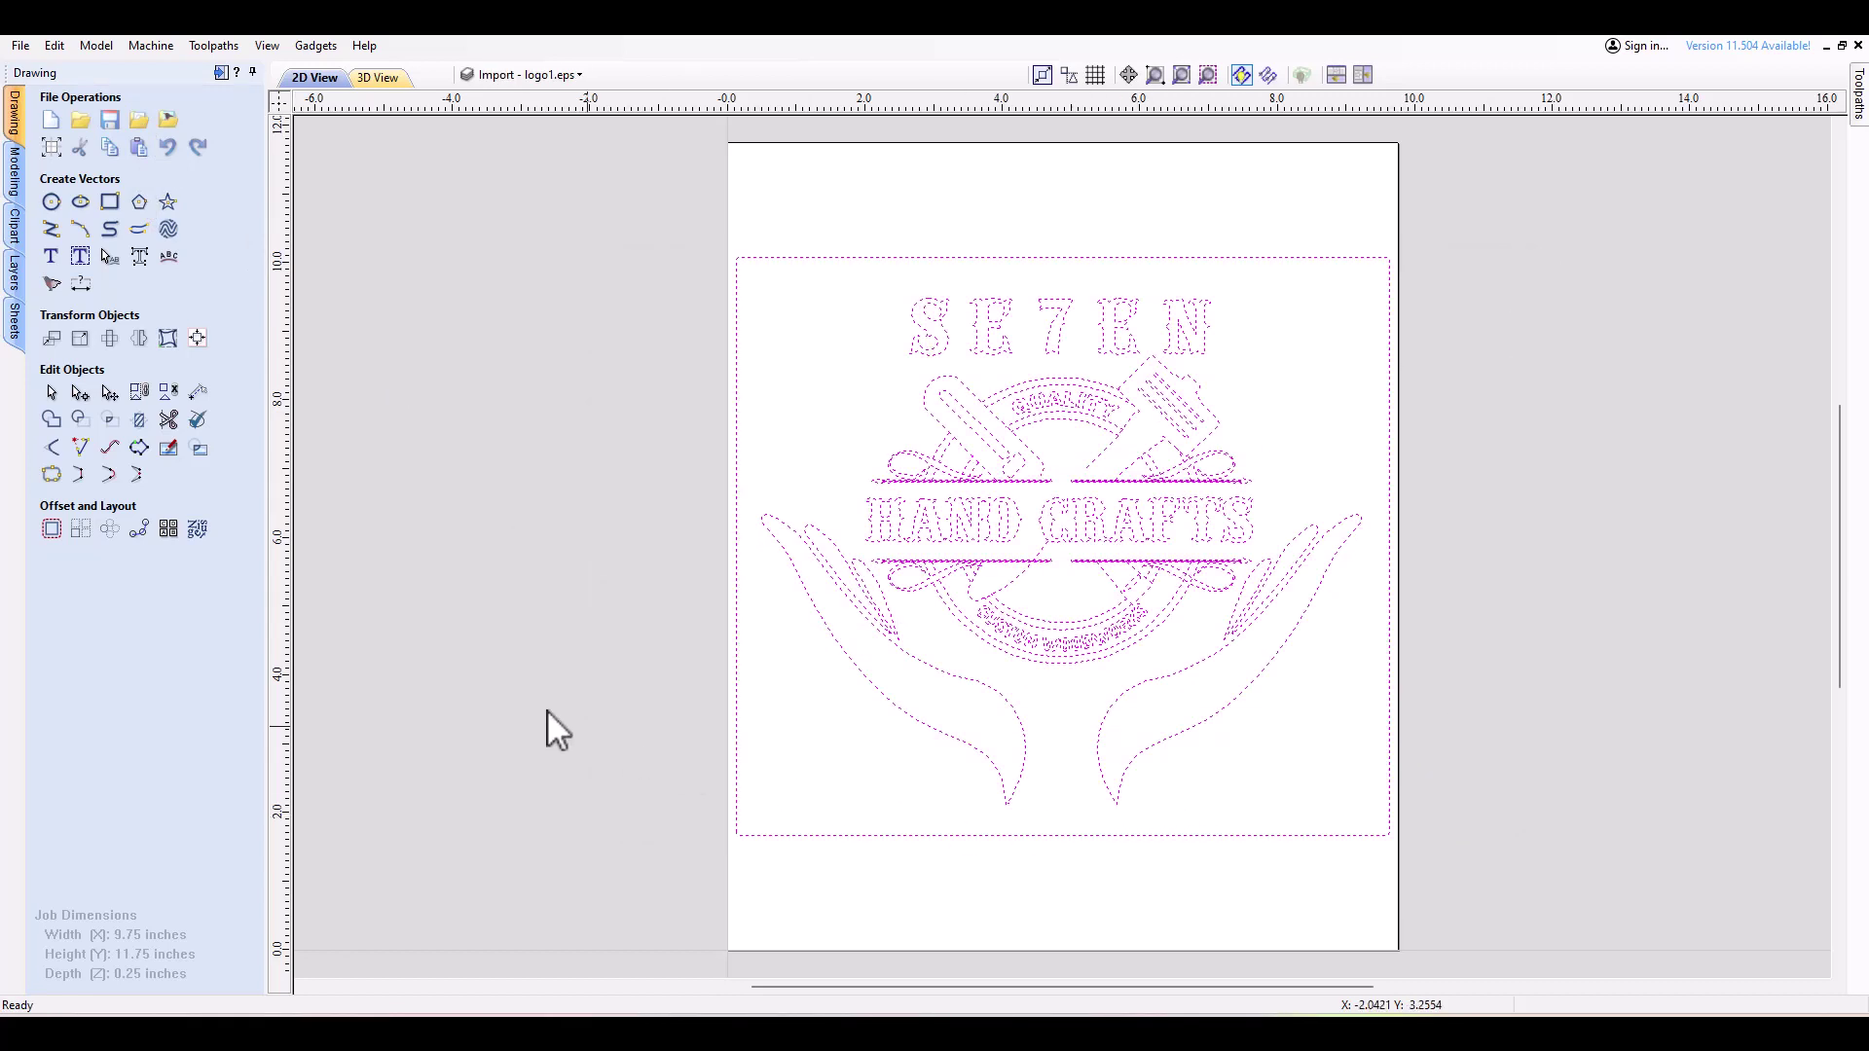
{"action": "left_click", "coordinate": [16, 326]}
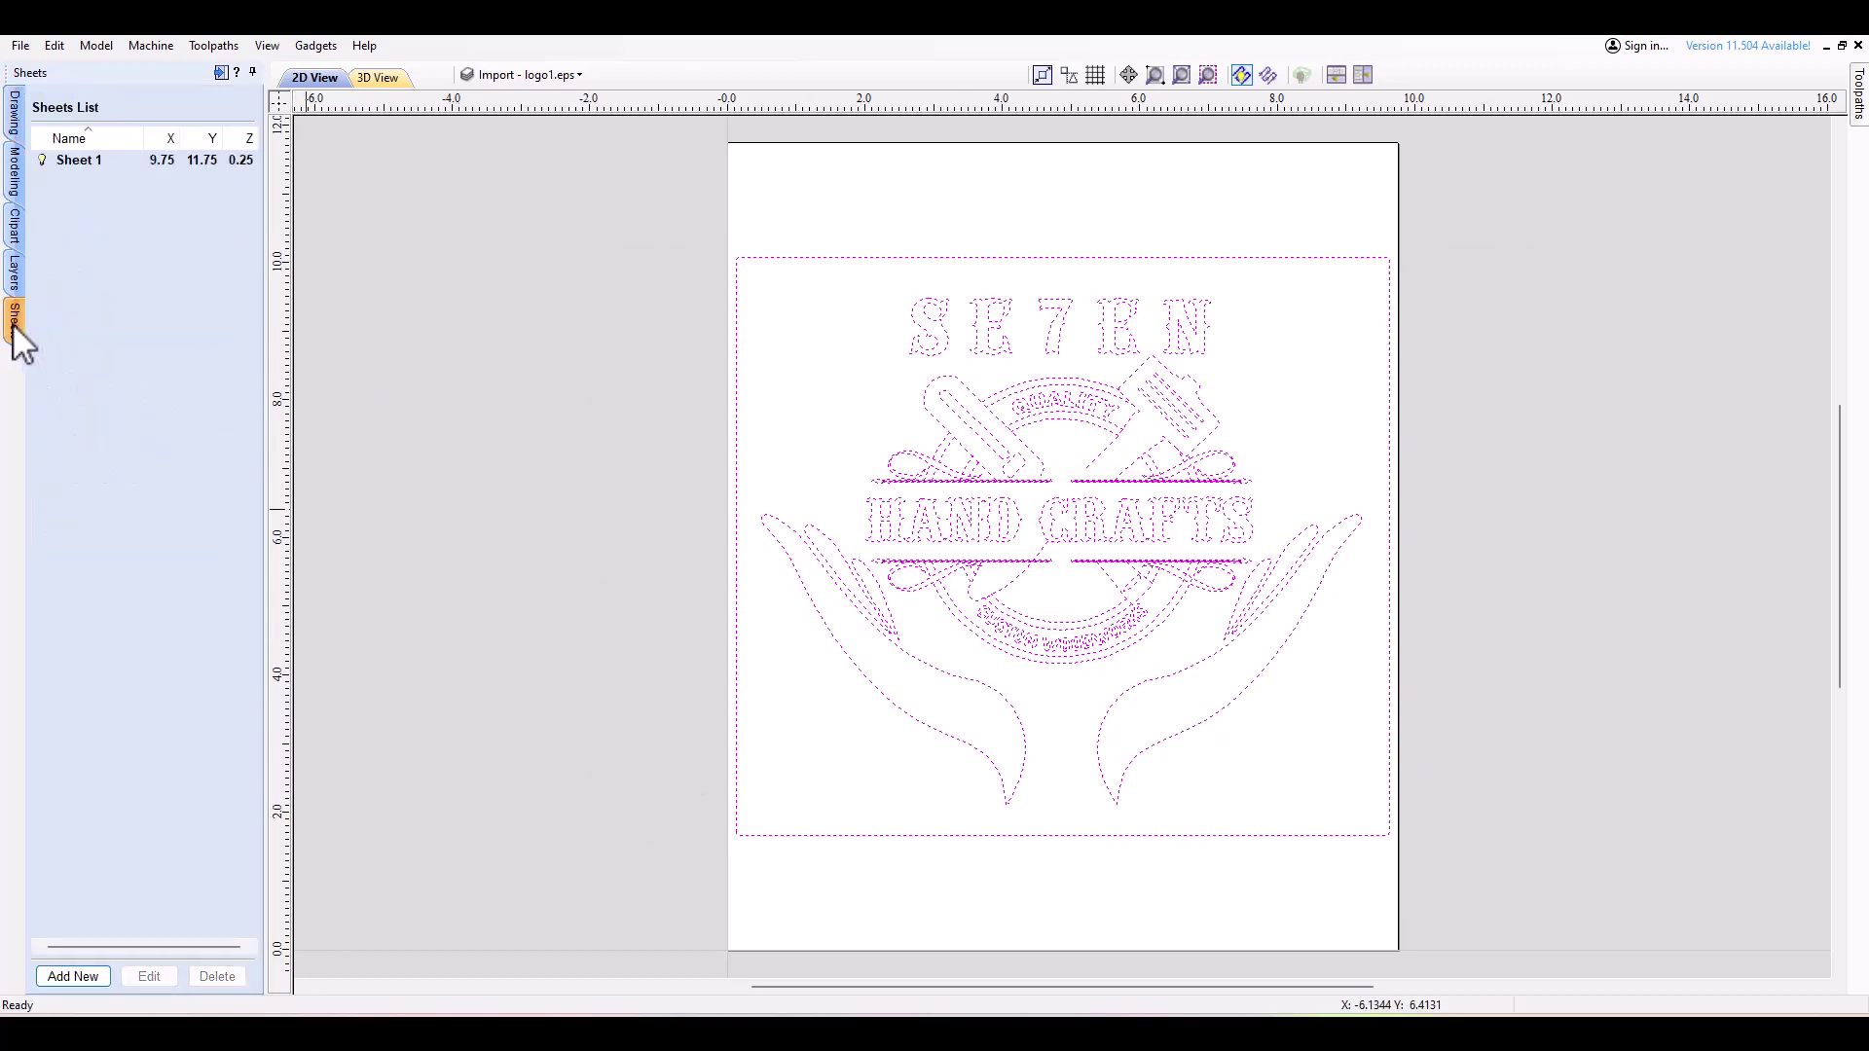
Add Sheet 2, import the logo2 vectors onto it, then add Sheet 3.
{"action": "left_click", "coordinate": [82, 977]}
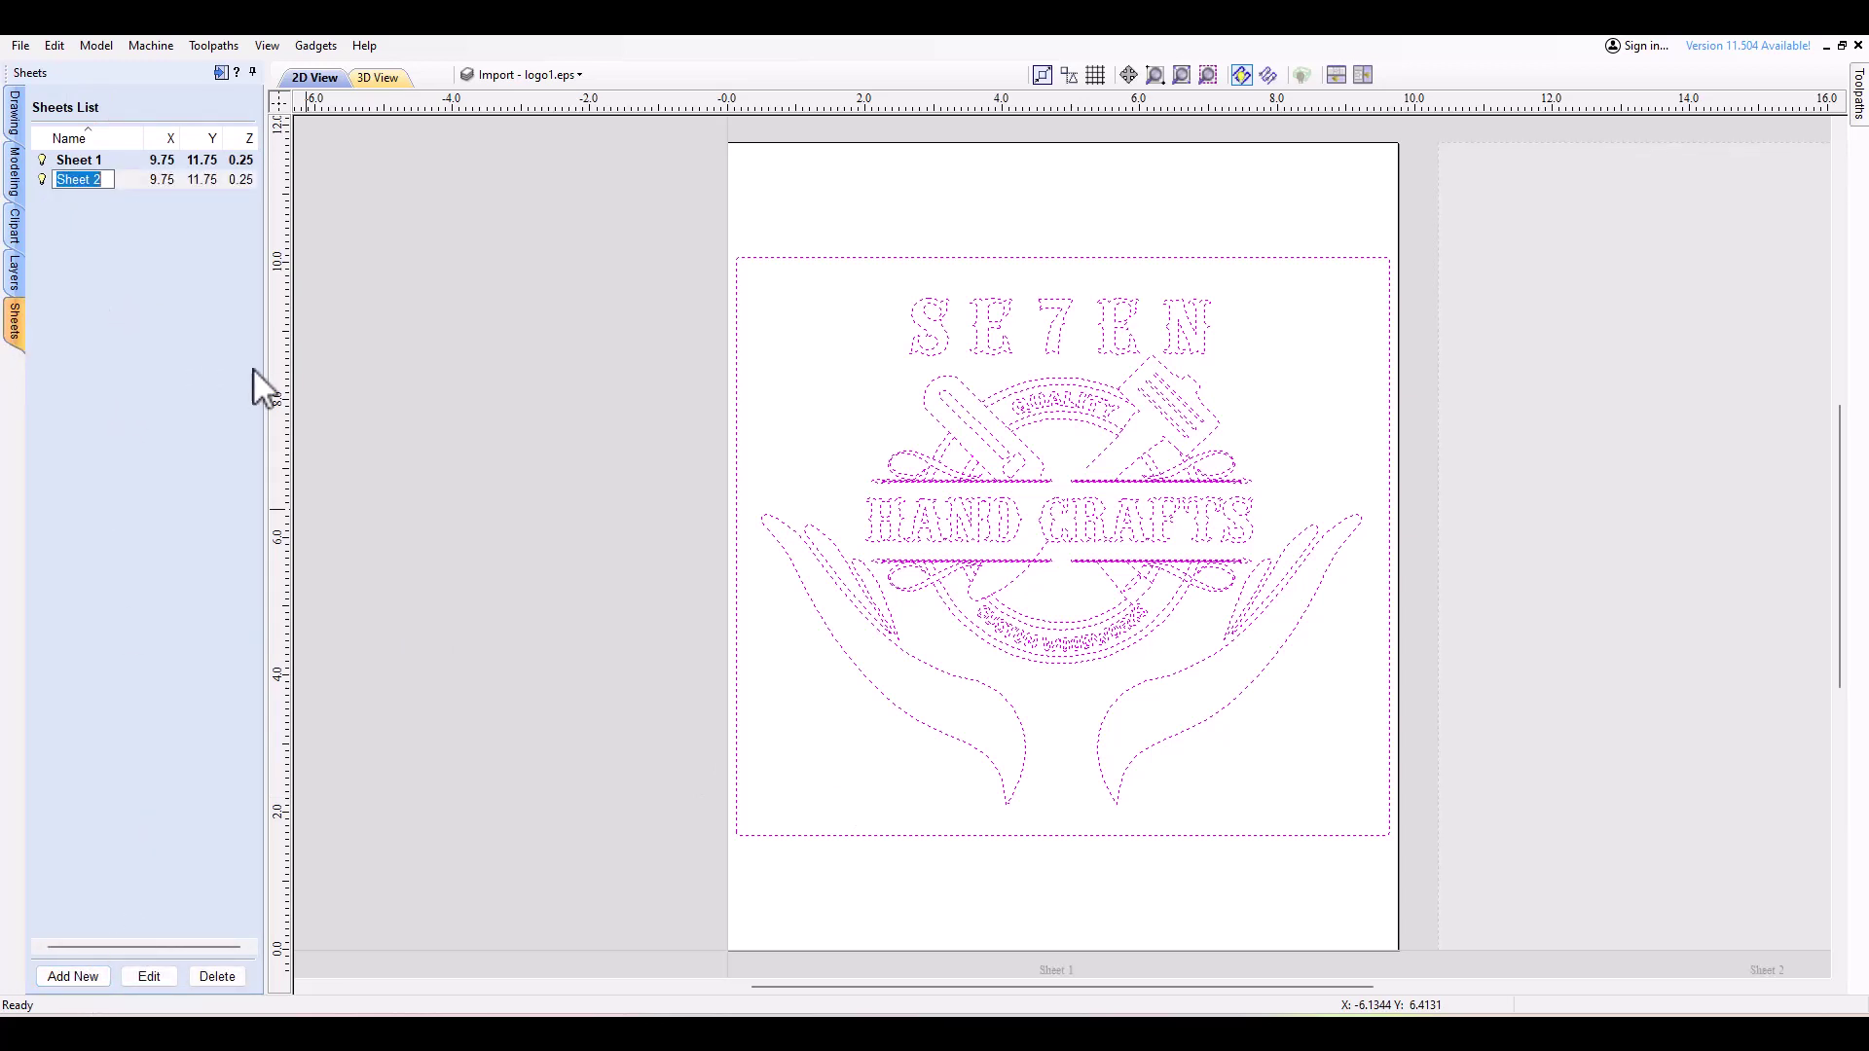
{"action": "left_click", "coordinate": [1657, 553]}
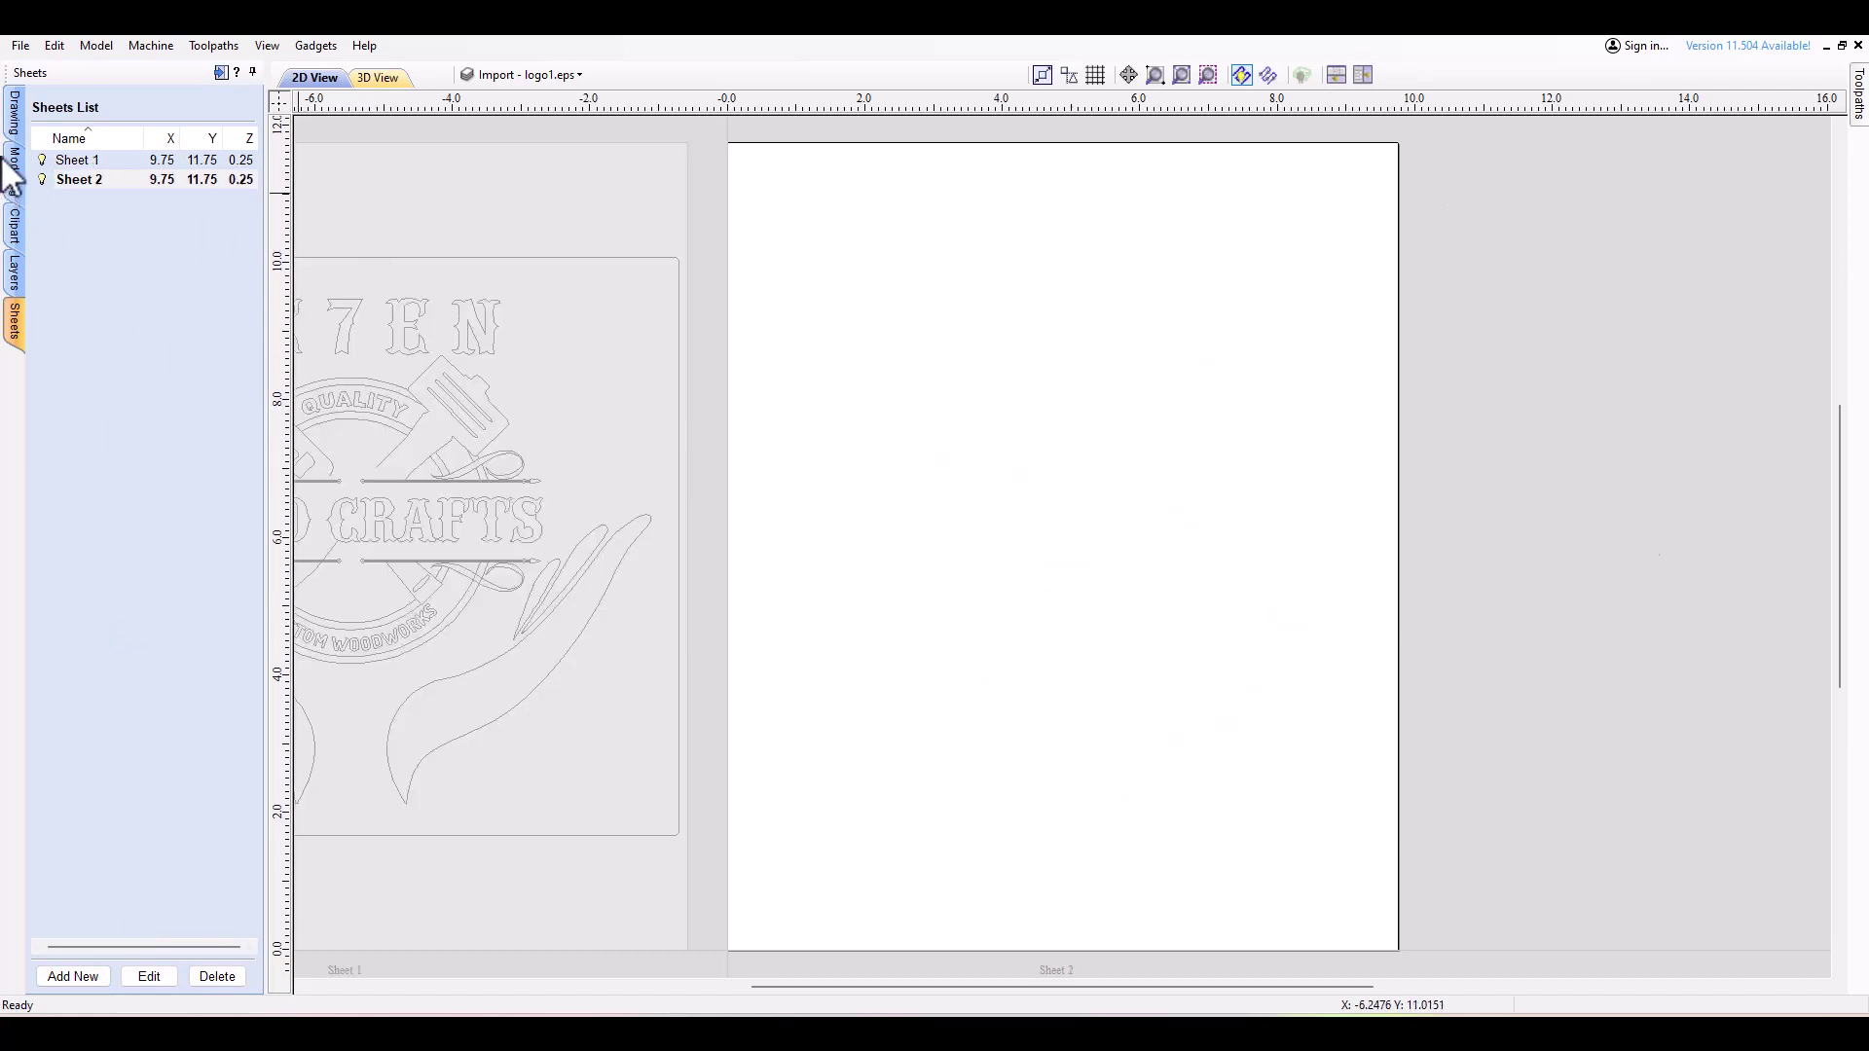
{"action": "left_click", "coordinate": [14, 115]}
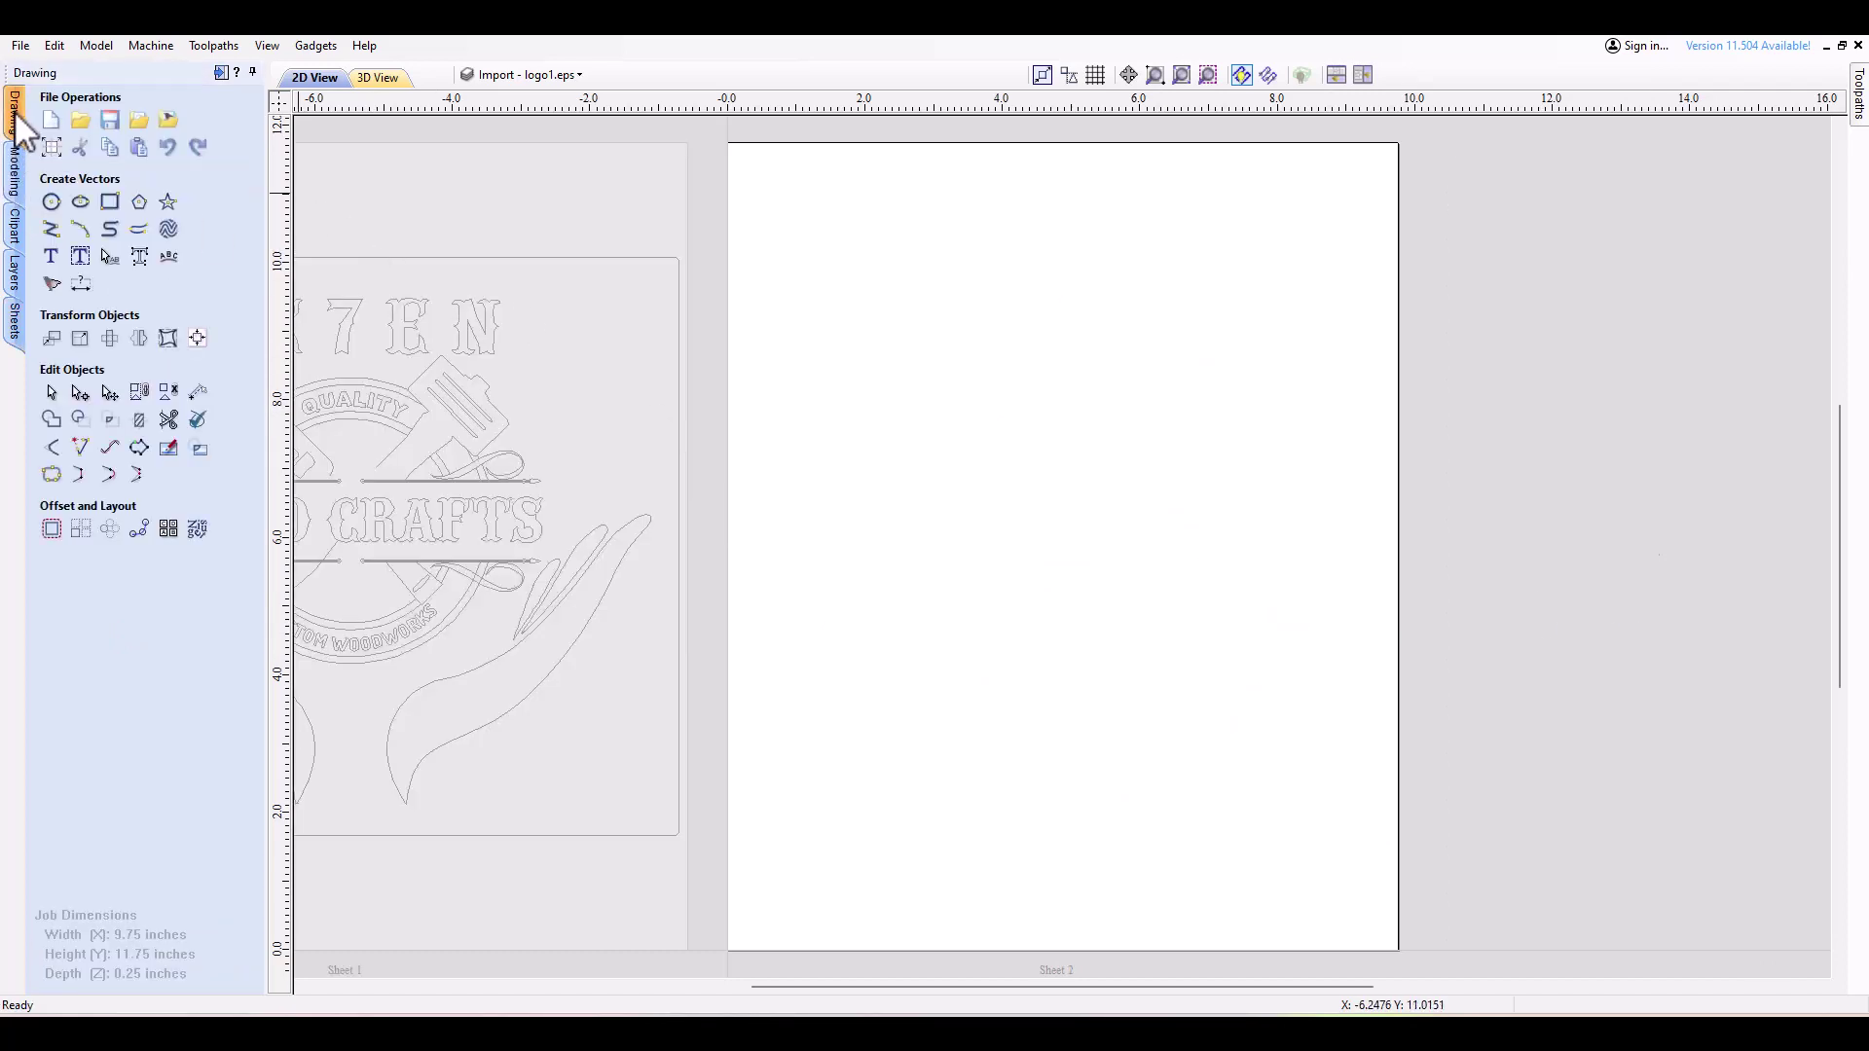
{"action": "left_click", "coordinate": [139, 120]}
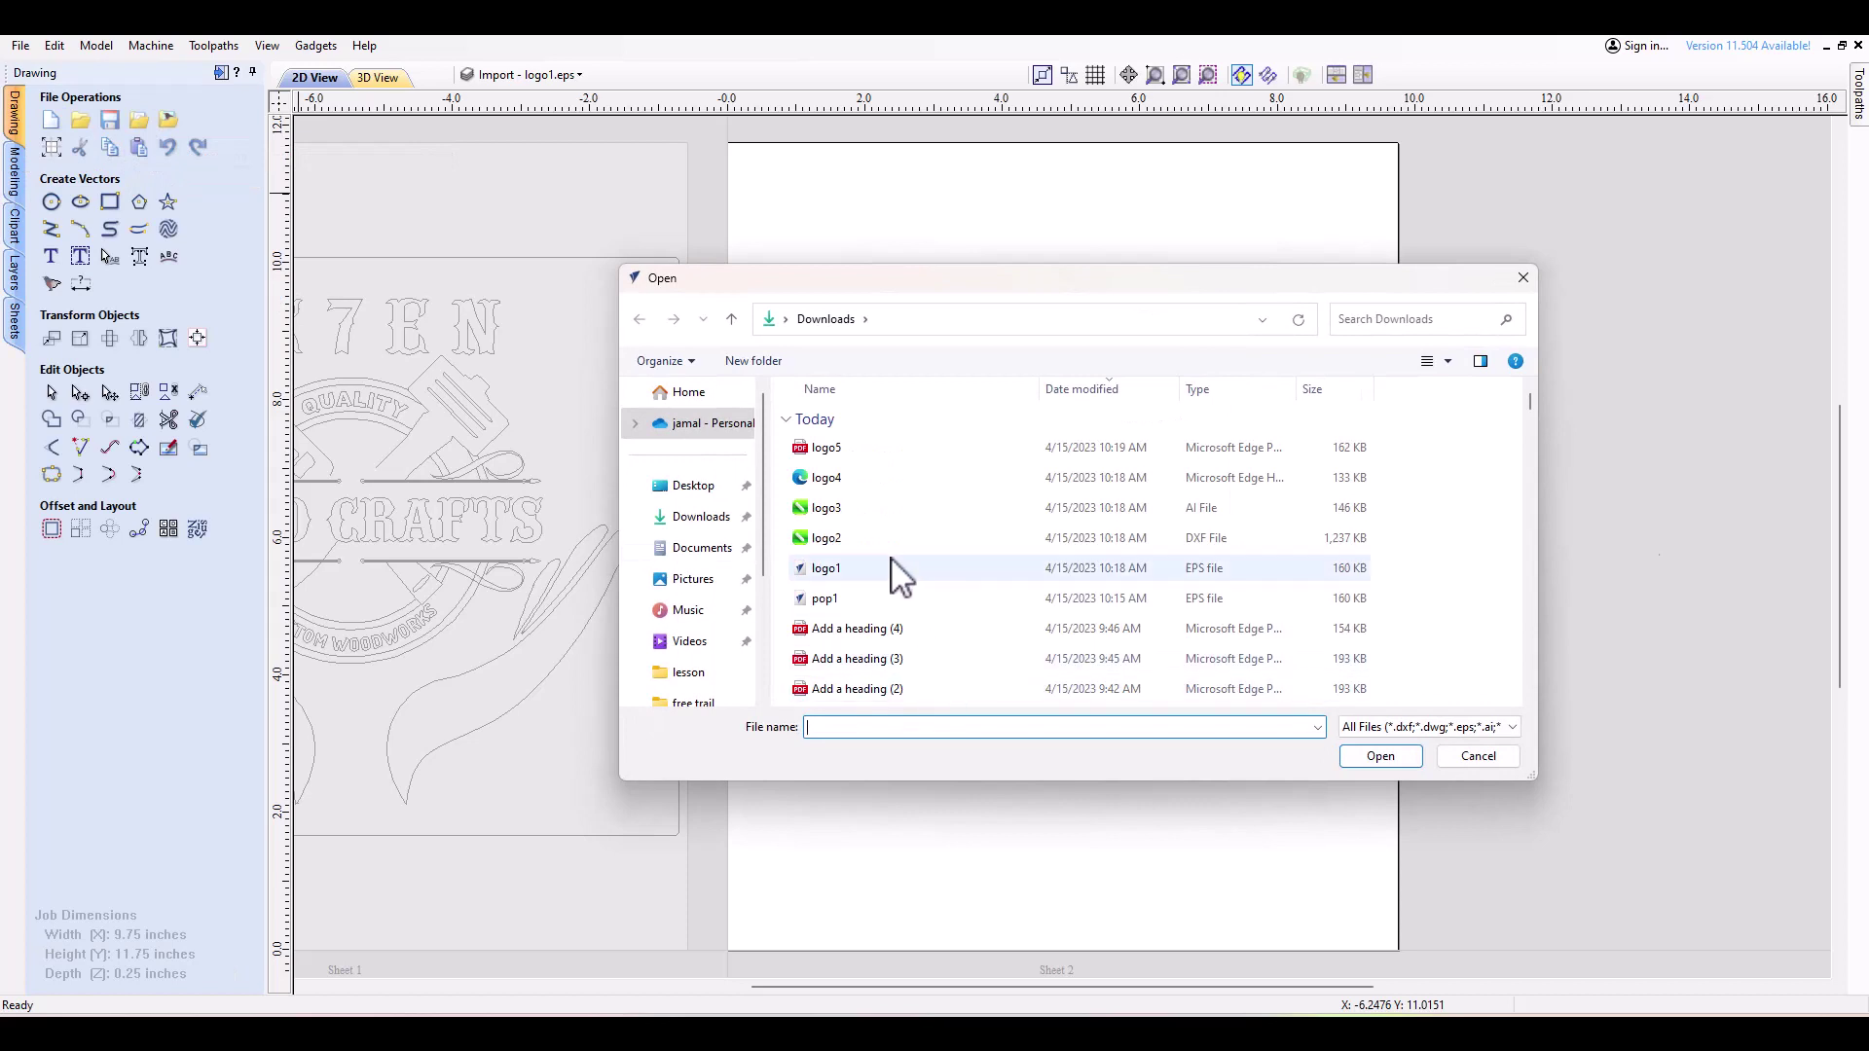
{"action": "left_click", "coordinate": [881, 540]}
{"action": "left_click", "coordinate": [1386, 759]}
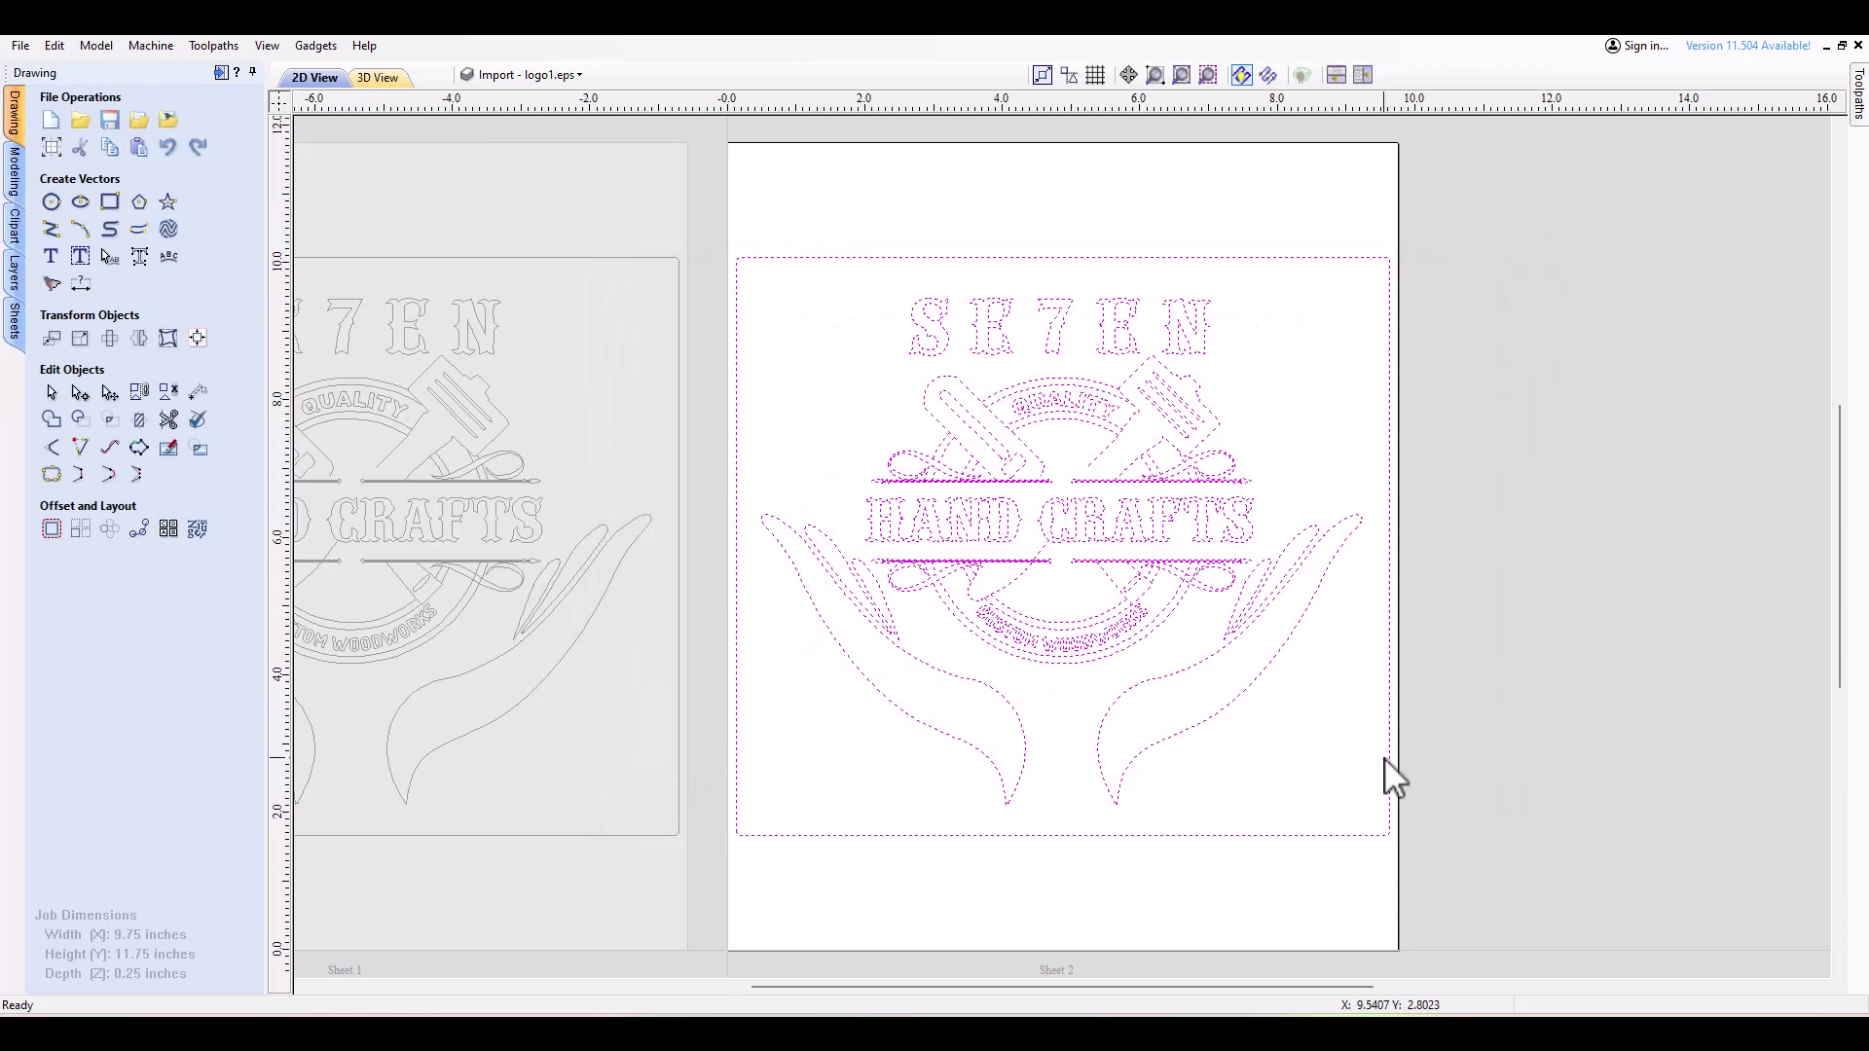
{"action": "left_click", "coordinate": [15, 321]}
{"action": "left_click", "coordinate": [74, 976]}
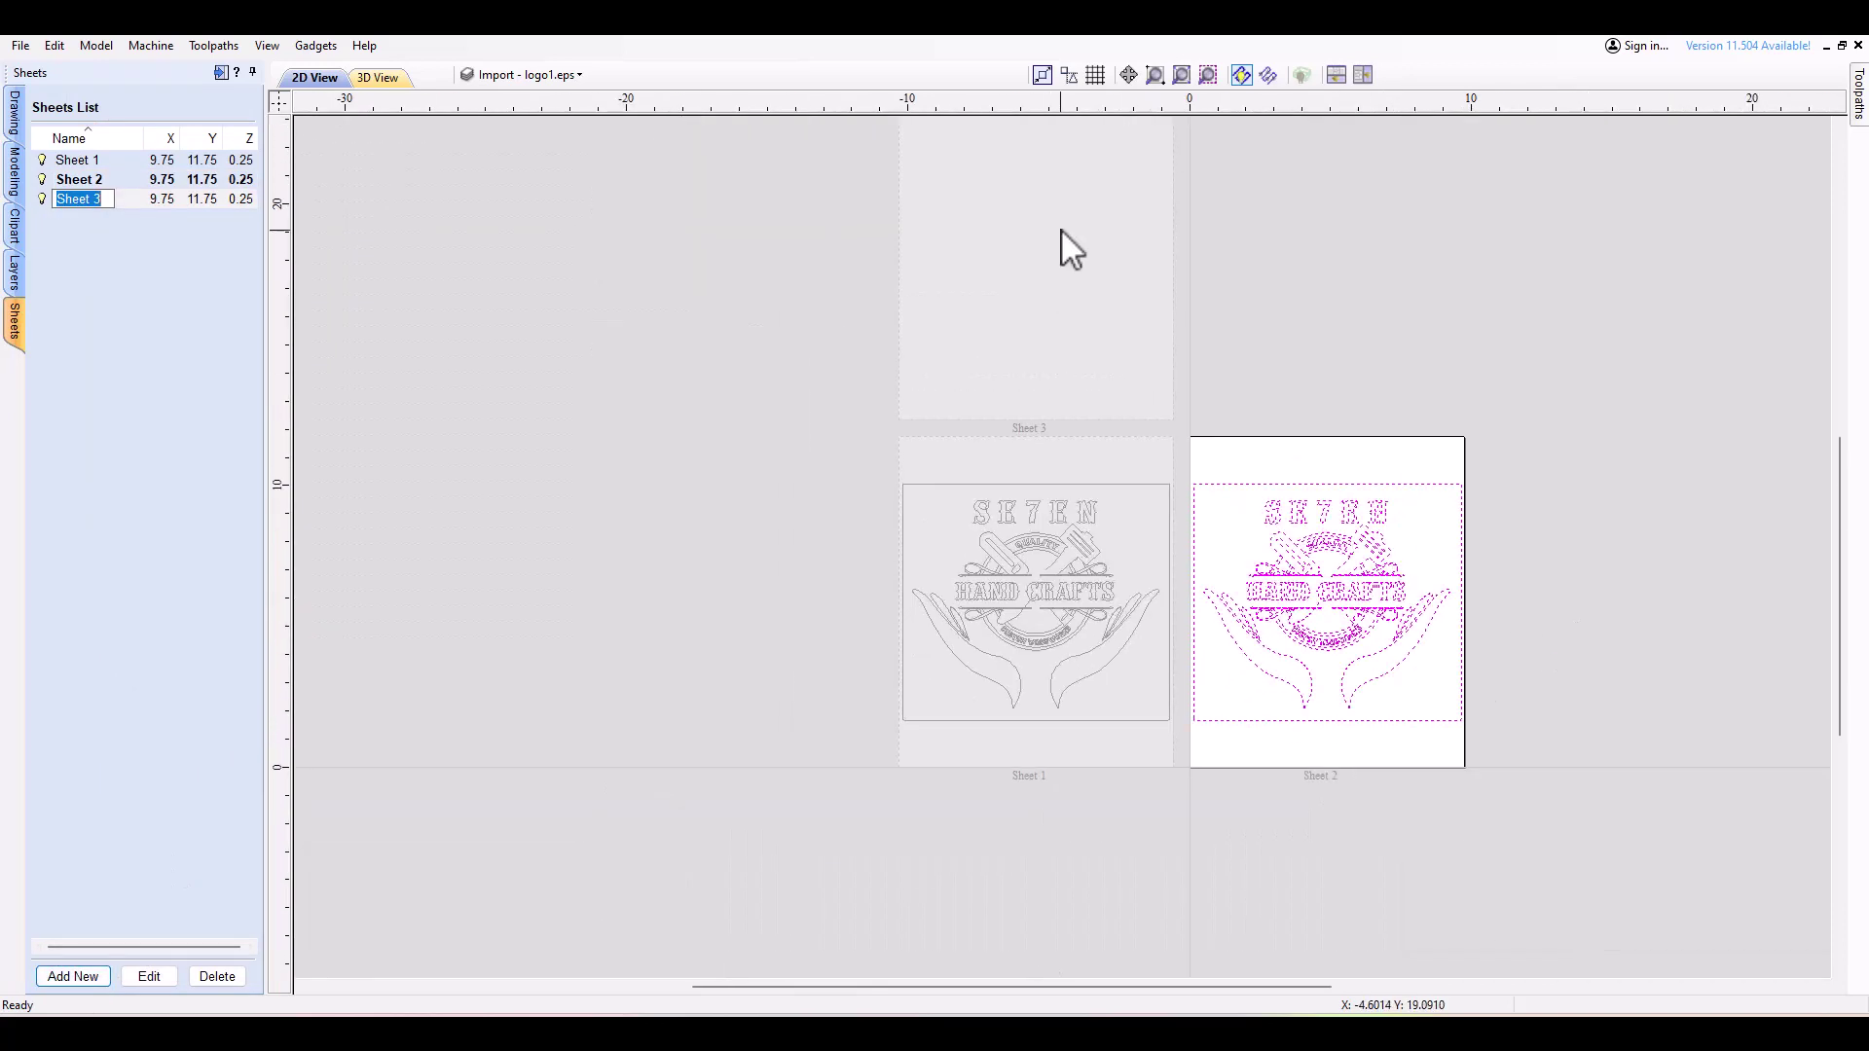
Import the logo3 AI file onto Sheet 3 and show the Sheets list.
{"action": "left_click", "coordinate": [1054, 247]}
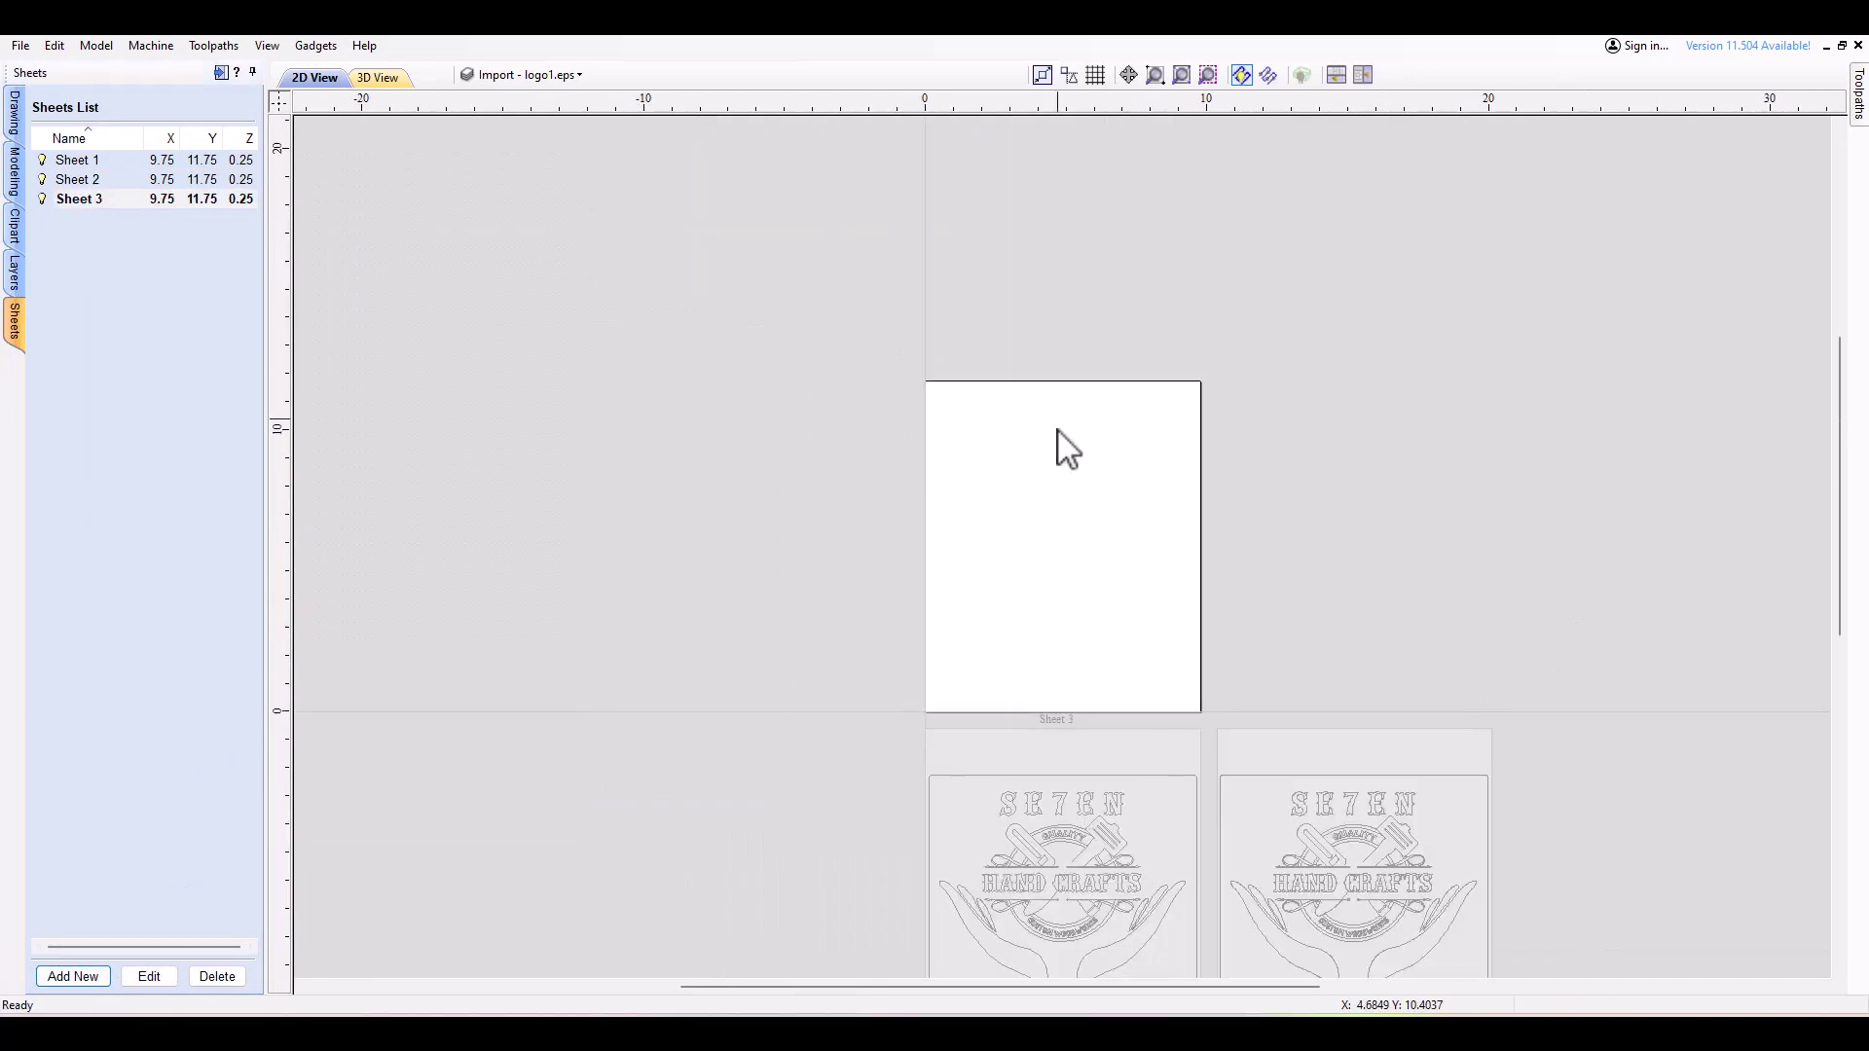
{"action": "scroll", "coordinate": [1054, 502], "scroll_direction": "up", "scroll_amount": 3}
{"action": "scroll", "coordinate": [1051, 485], "scroll_direction": "up", "scroll_amount": 1}
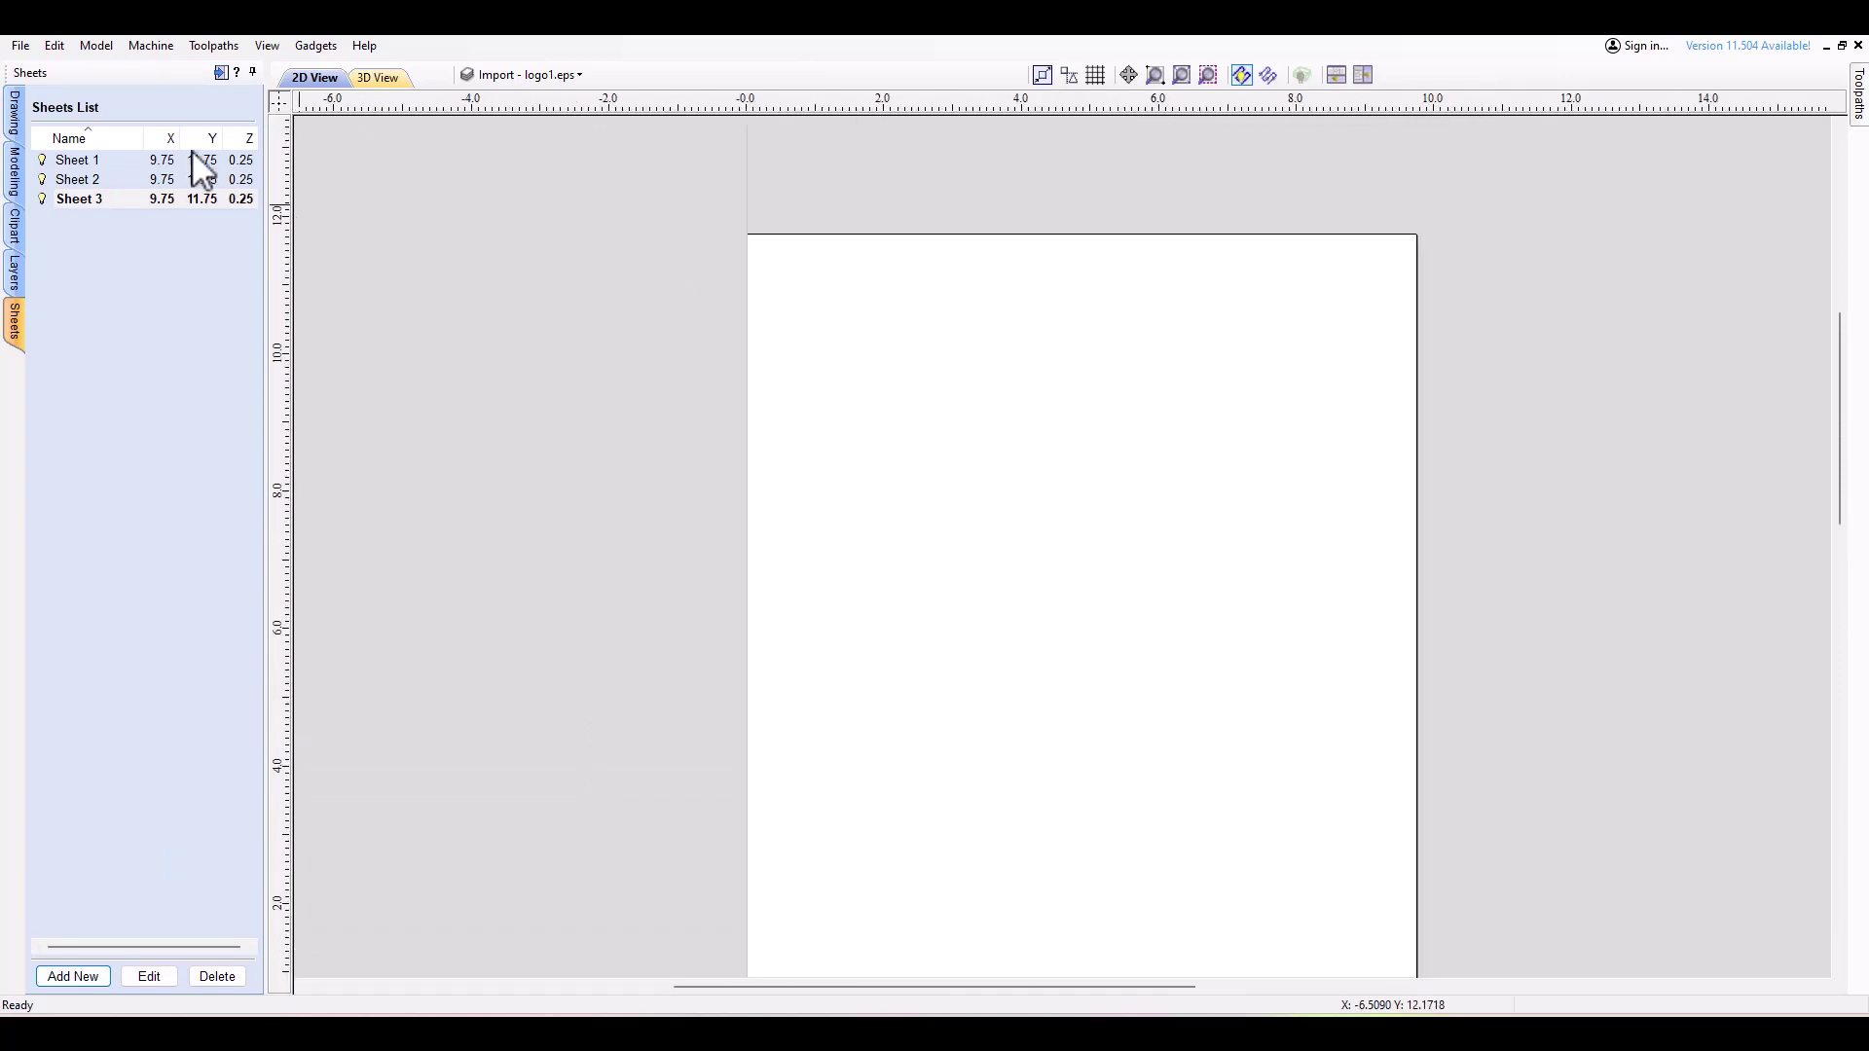
{"action": "left_click", "coordinate": [14, 109]}
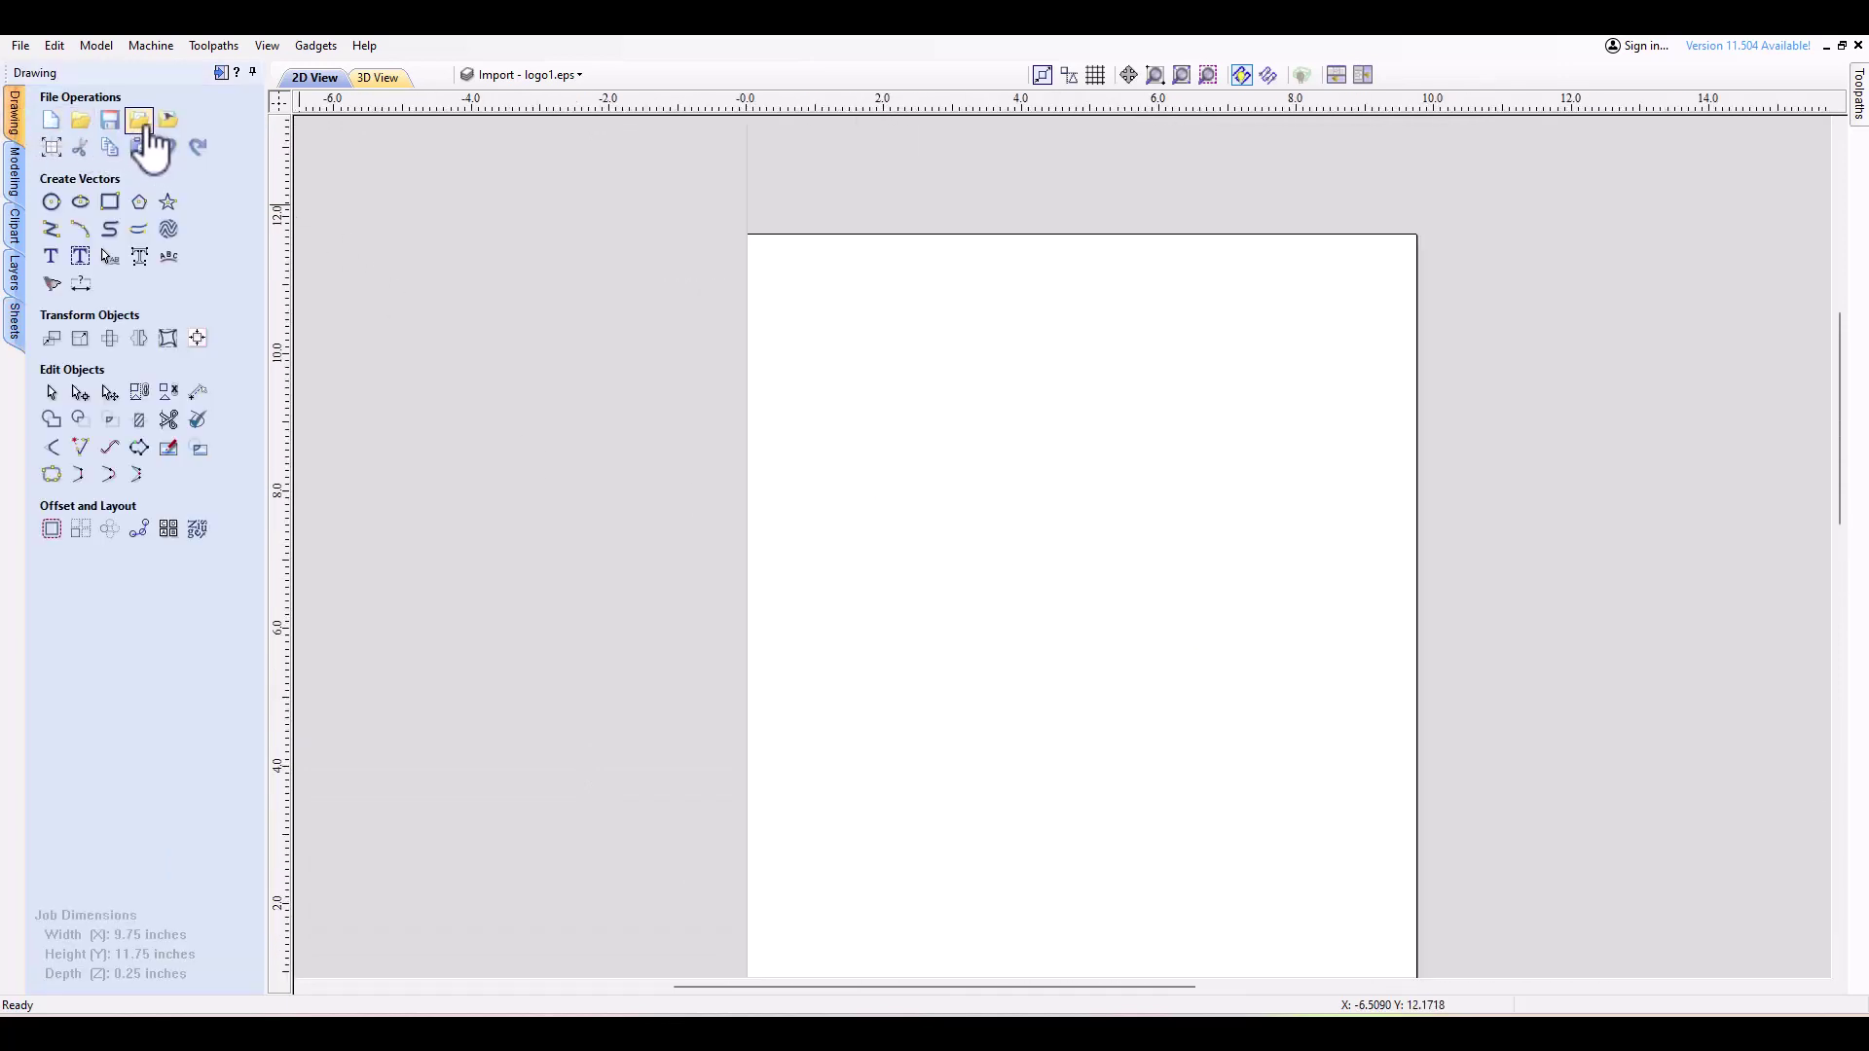
{"action": "left_click", "coordinate": [142, 121]}
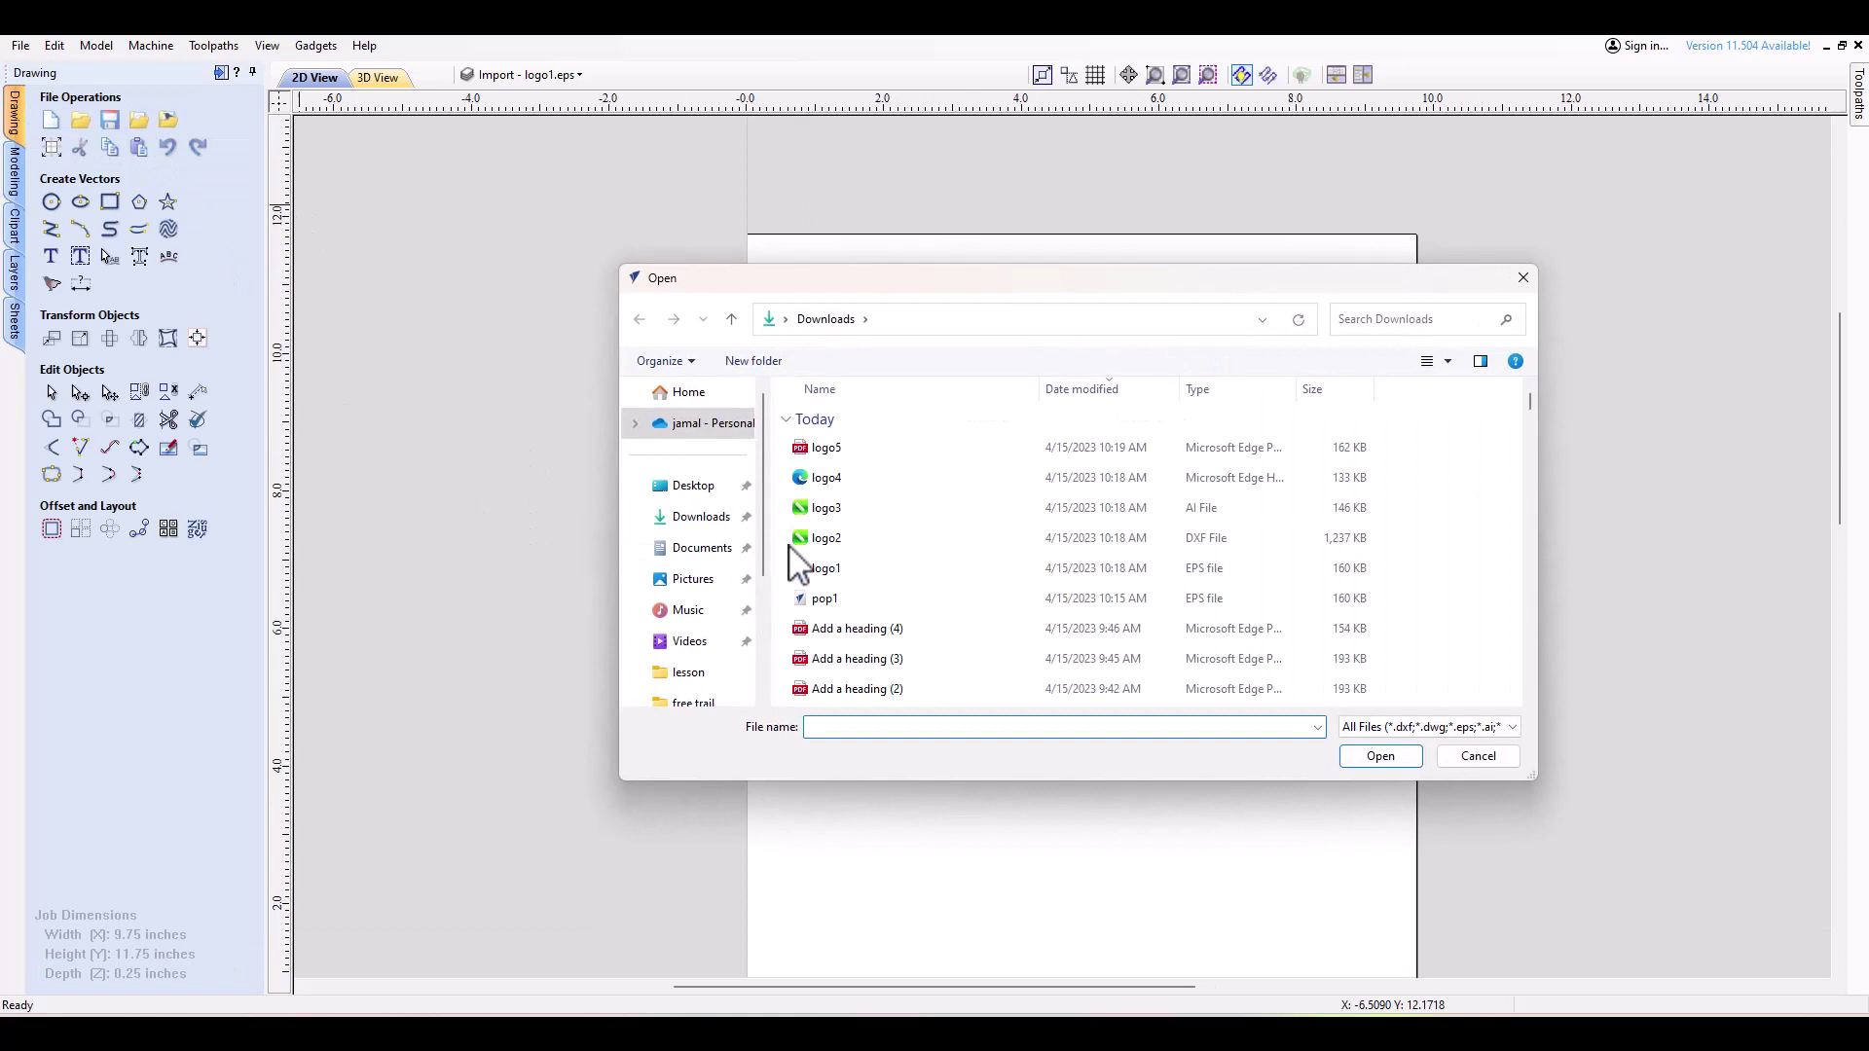
{"action": "left_click", "coordinate": [845, 508]}
{"action": "left_click", "coordinate": [1376, 757]}
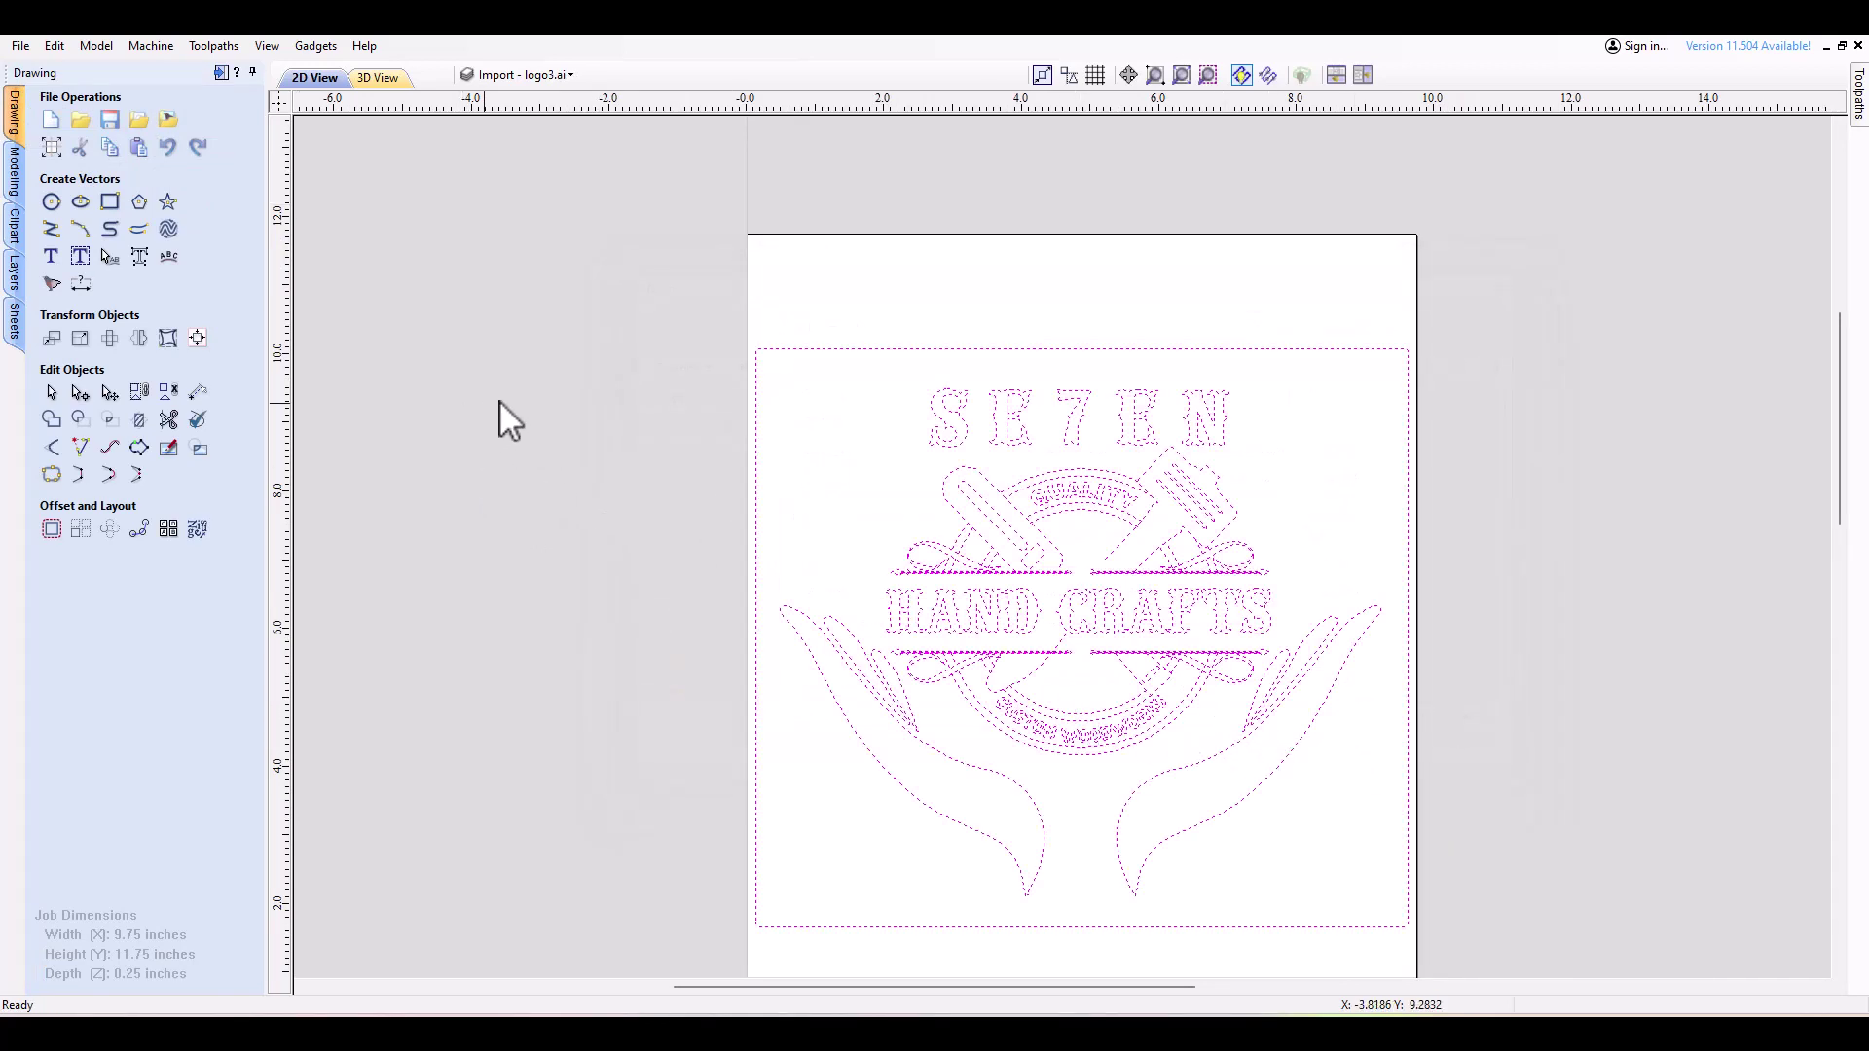
{"action": "left_click", "coordinate": [14, 321]}
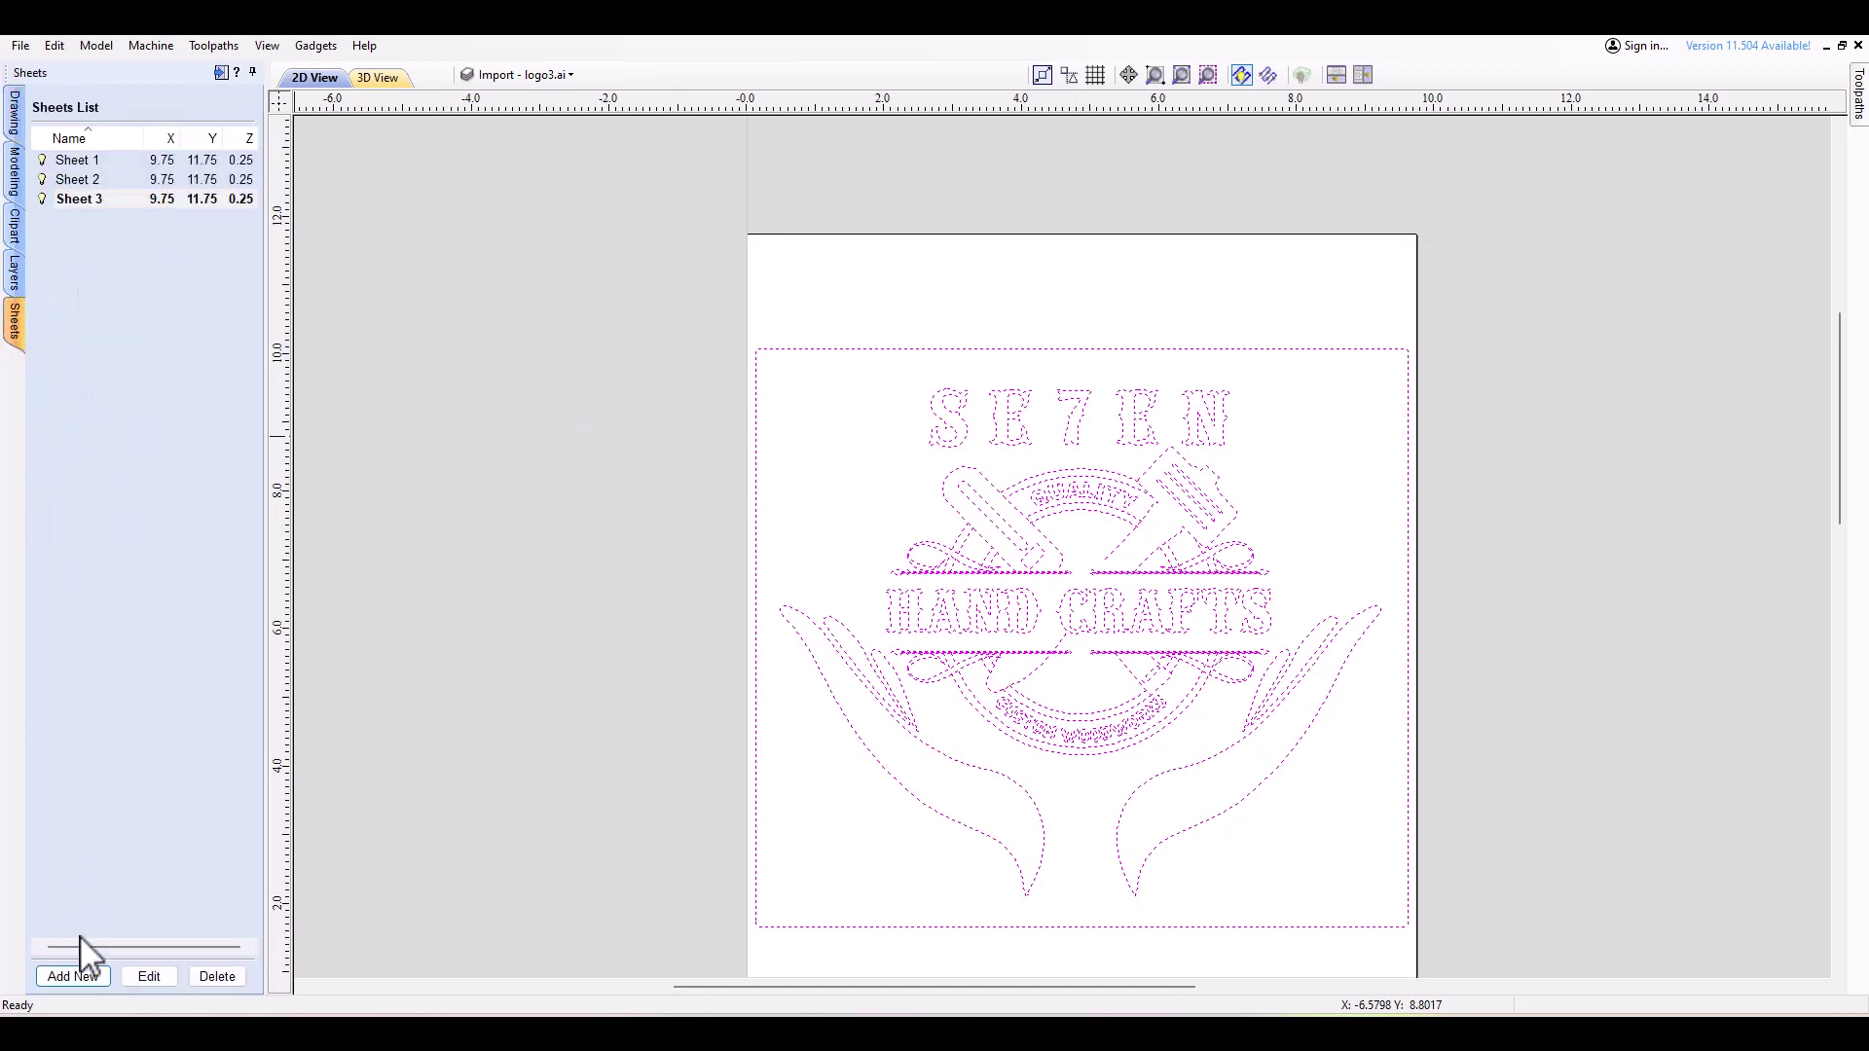
Add Sheet 4, import the logo4 SVG onto it, then add Sheet 5.
{"action": "left_click", "coordinate": [73, 976]}
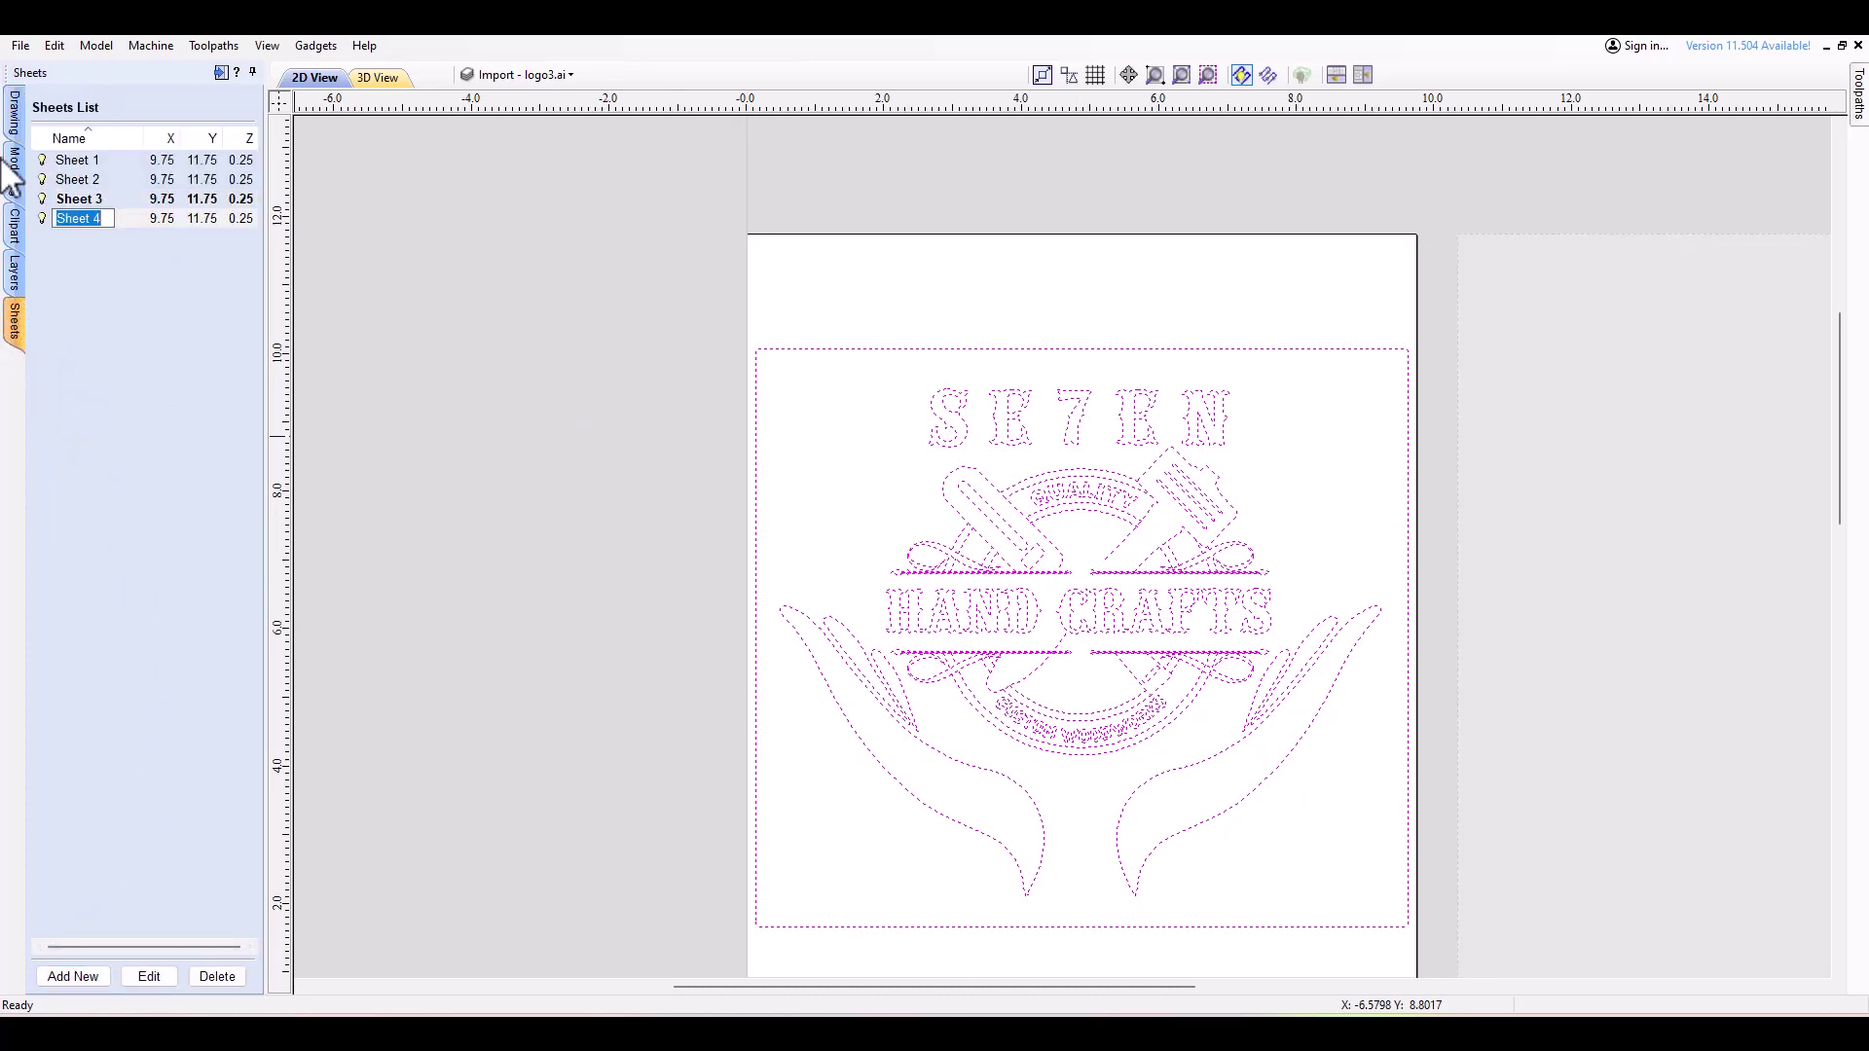
{"action": "left_click", "coordinate": [15, 112]}
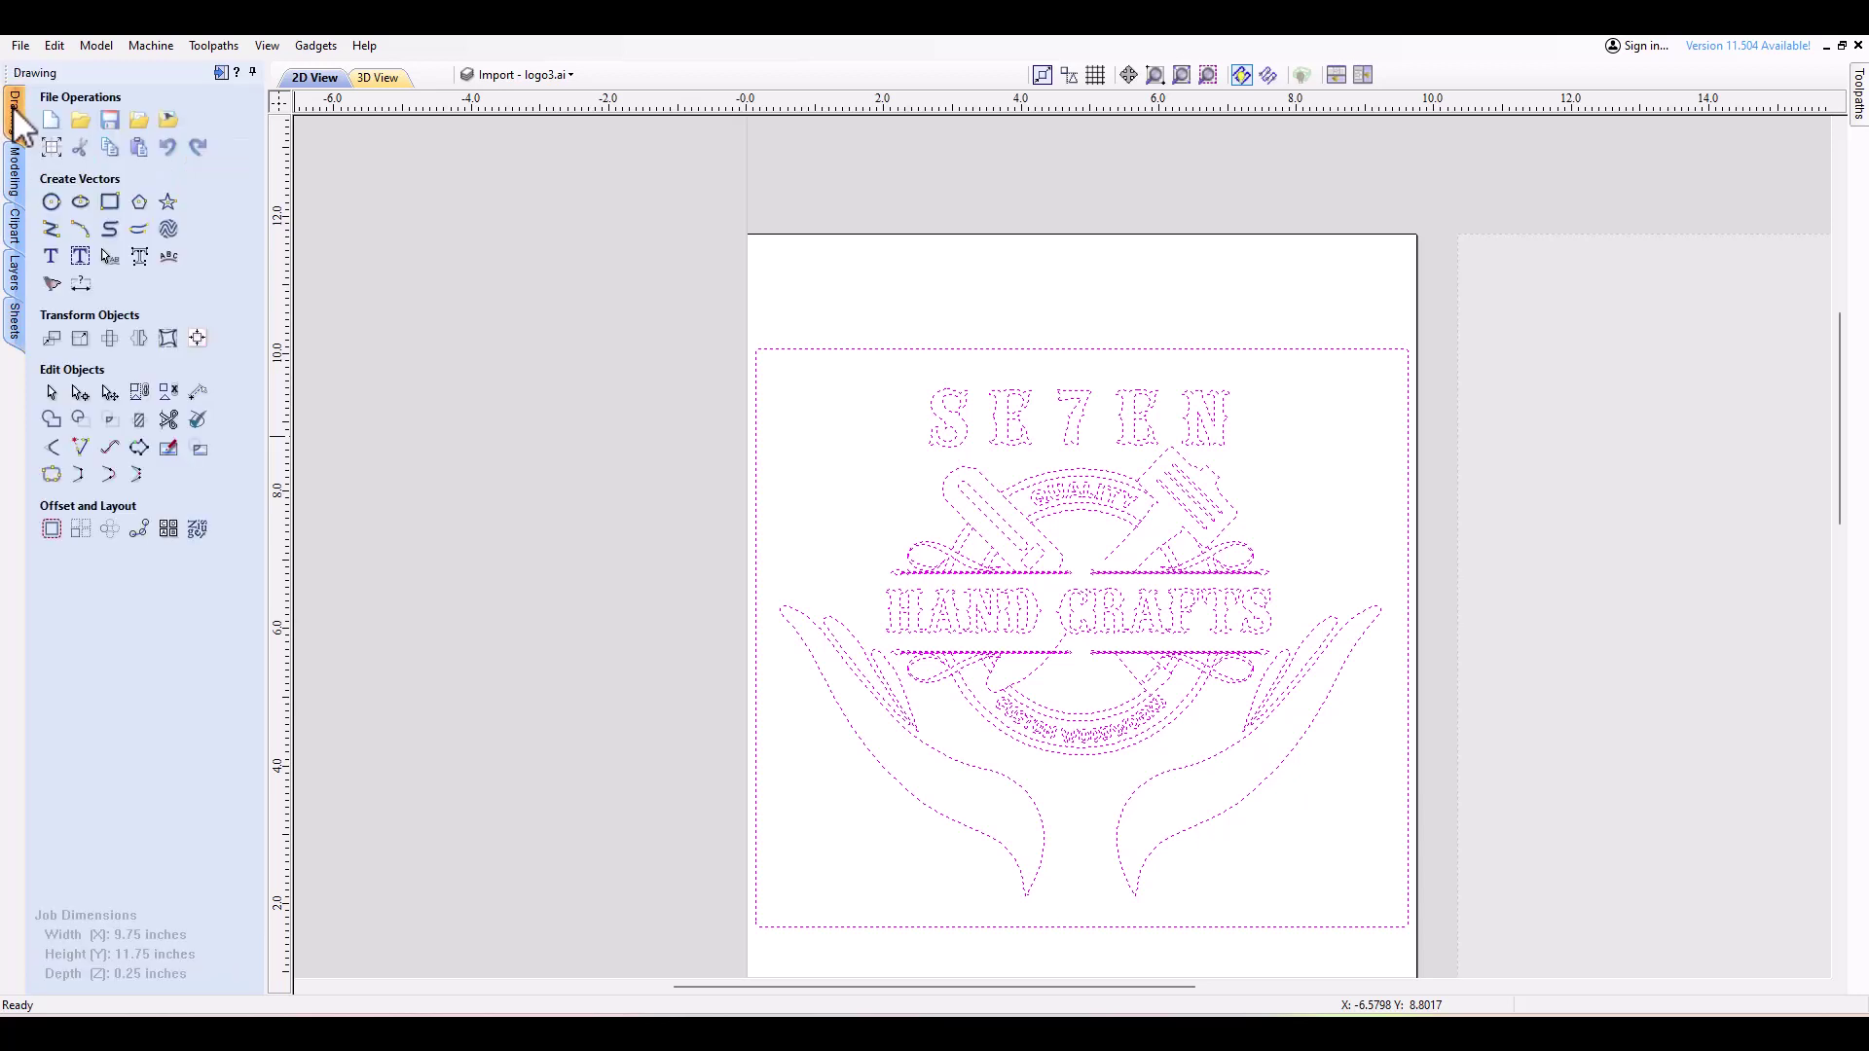
{"action": "left_click", "coordinate": [1544, 520]}
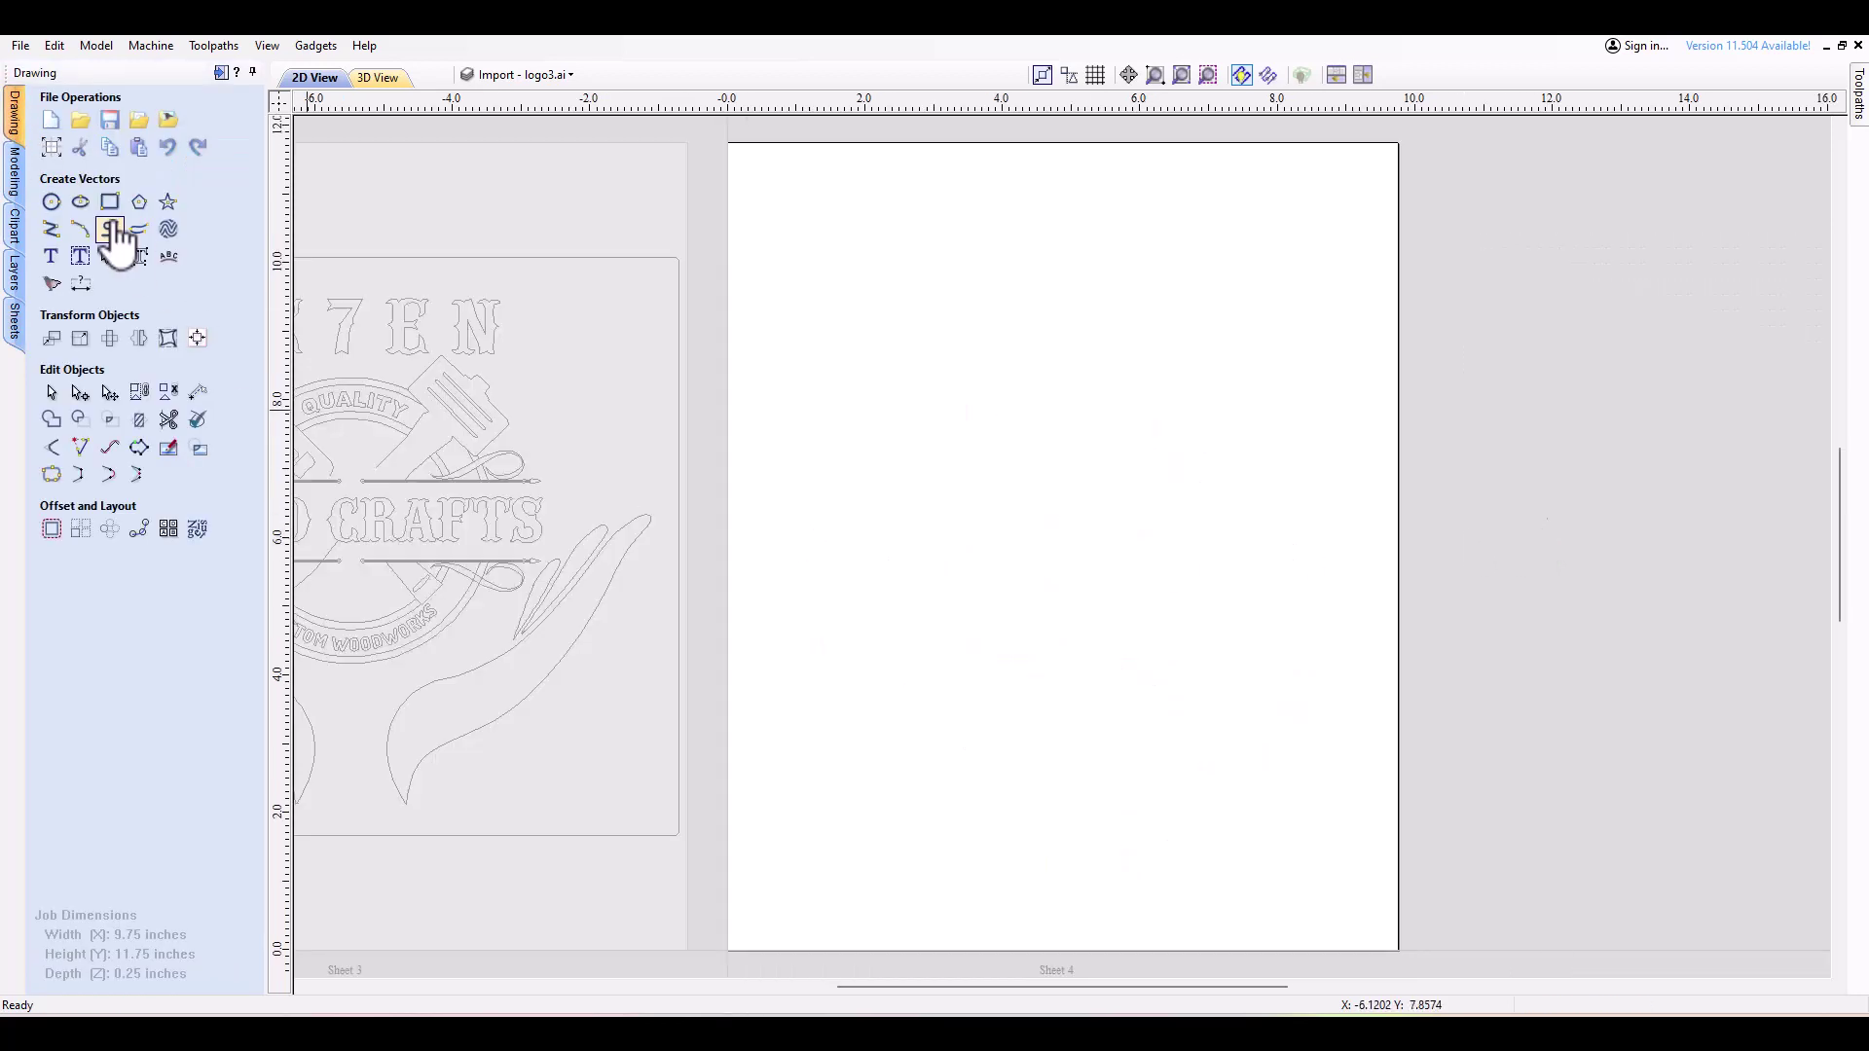
{"action": "left_click", "coordinate": [141, 122]}
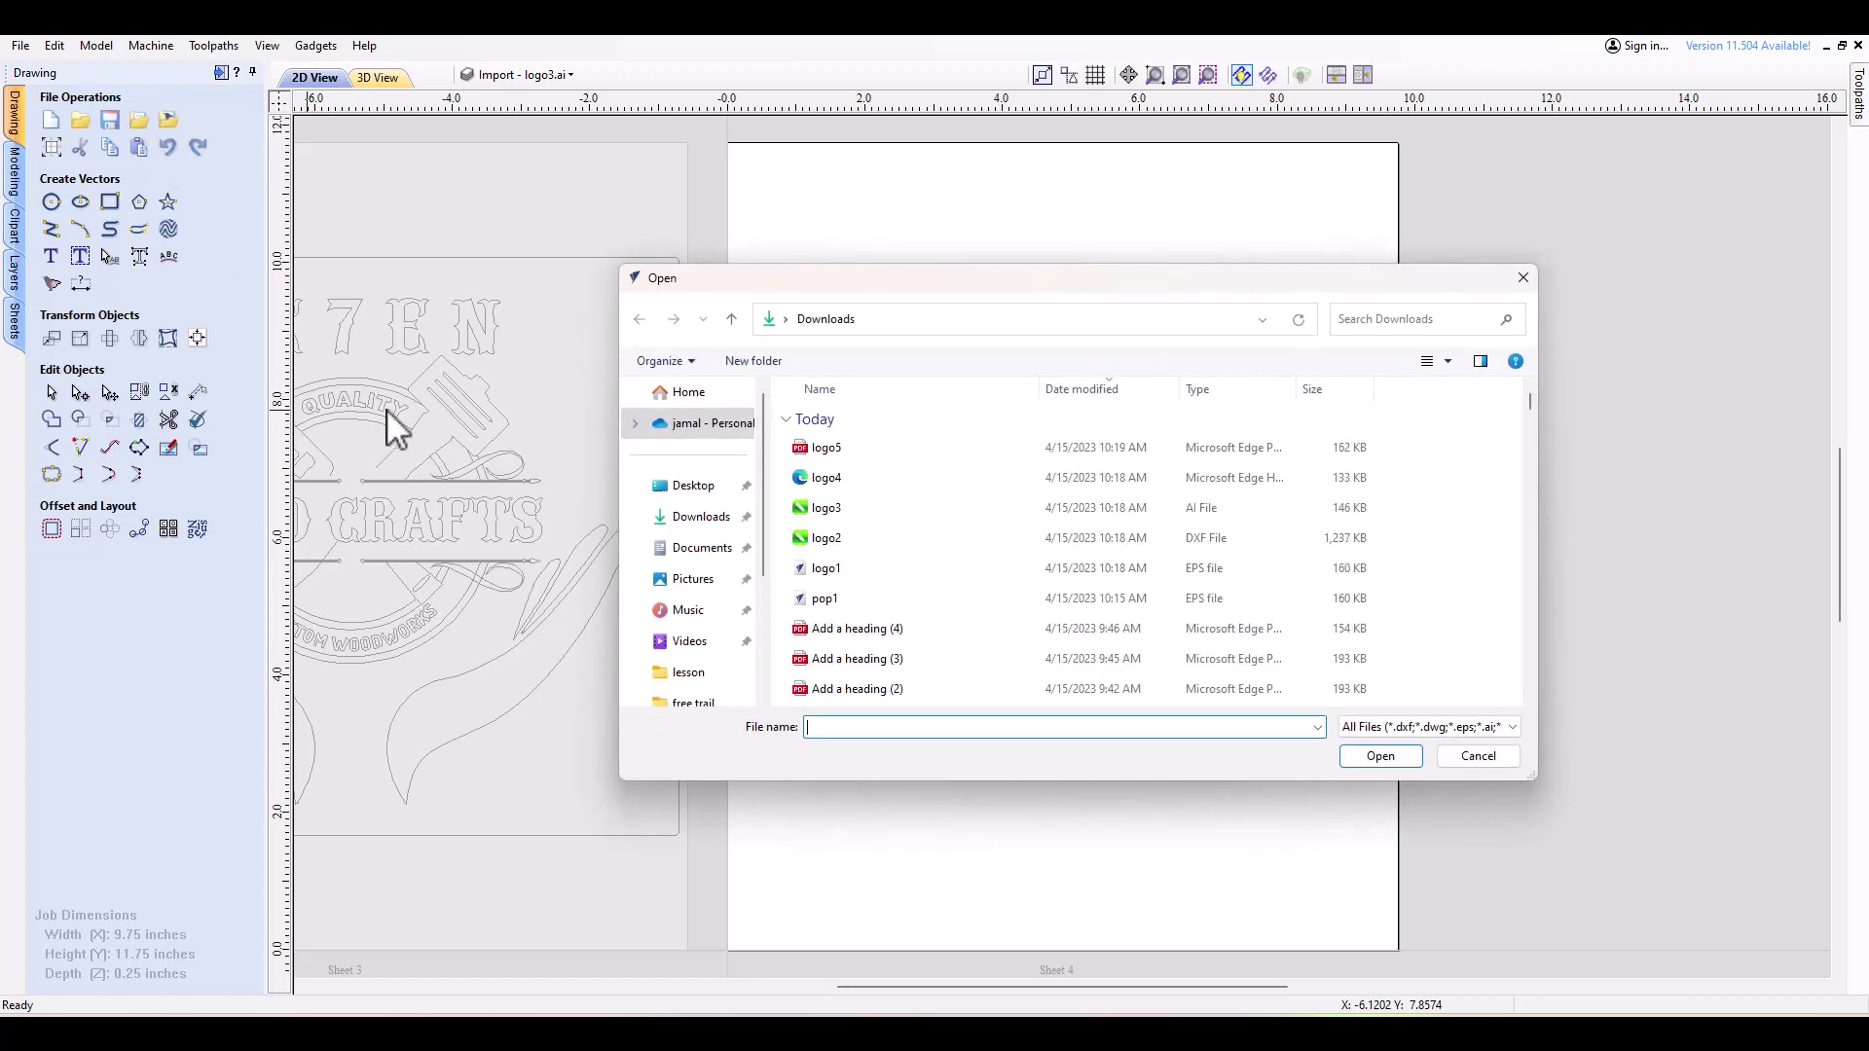
{"action": "left_click", "coordinate": [858, 484]}
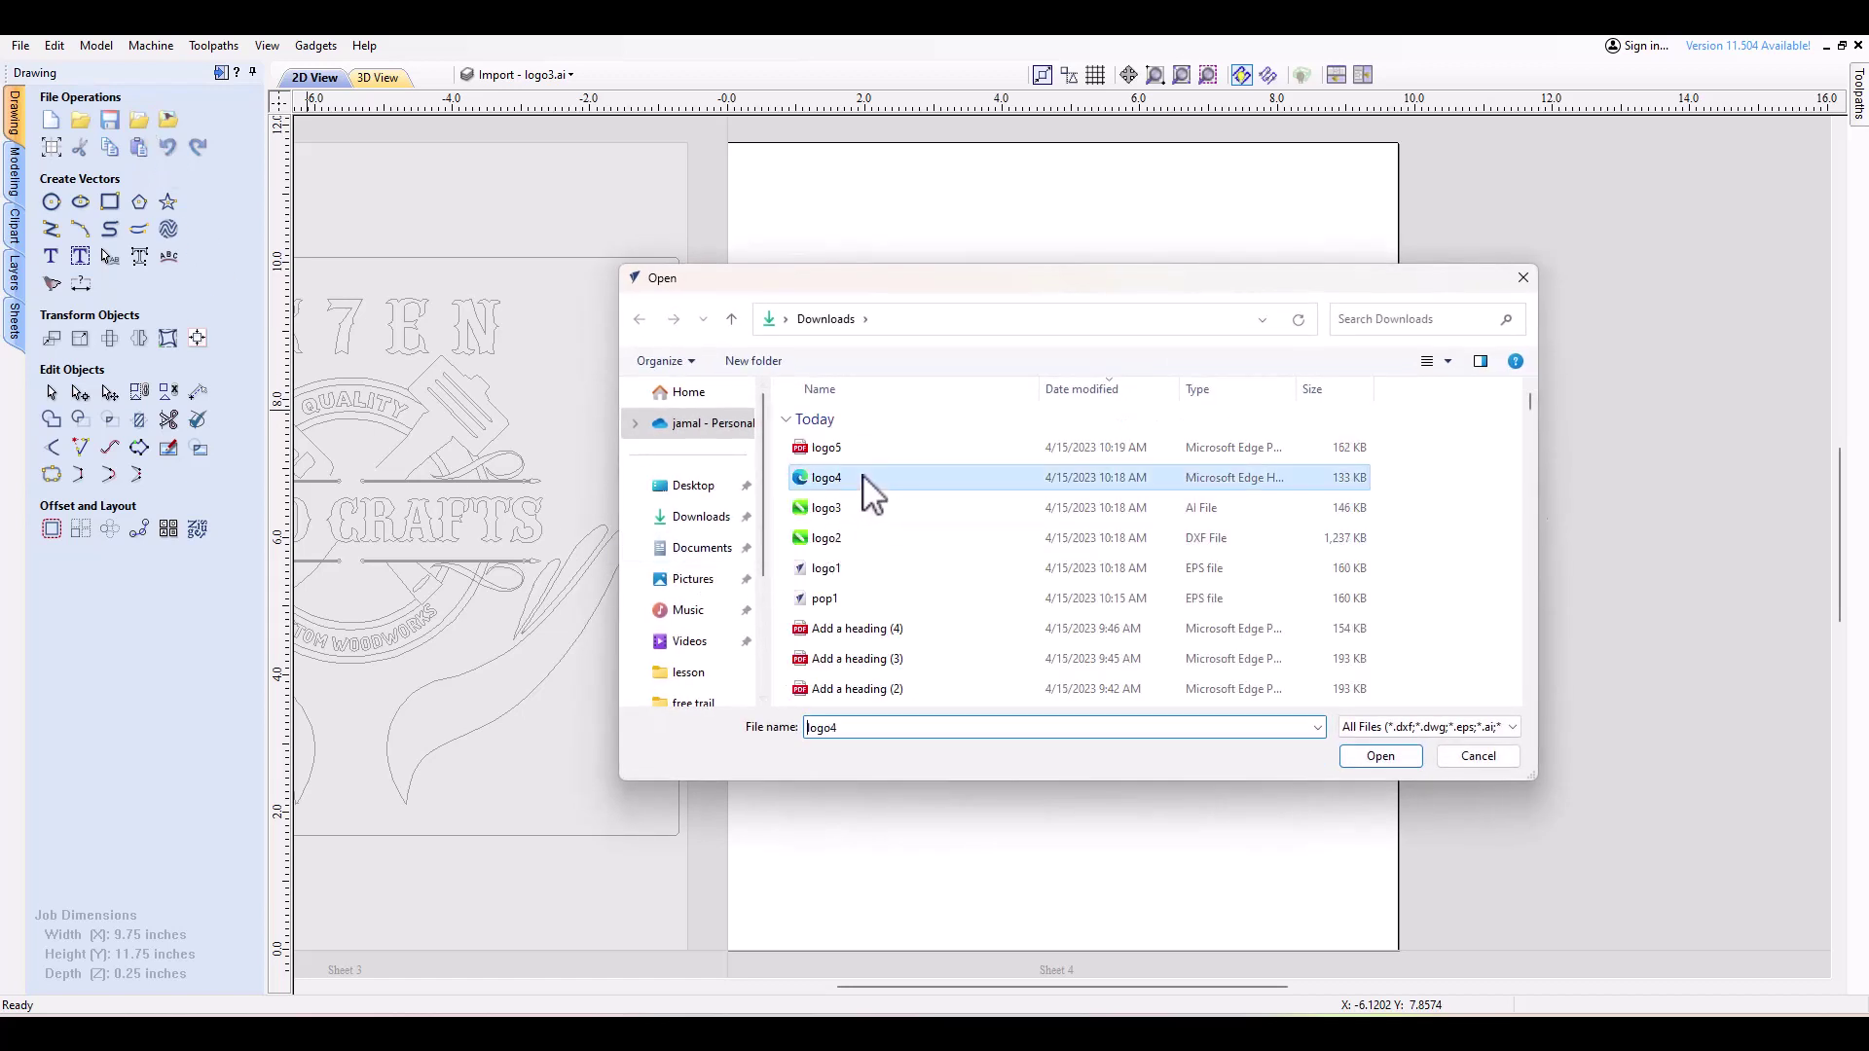
{"action": "left_click", "coordinate": [1379, 756]}
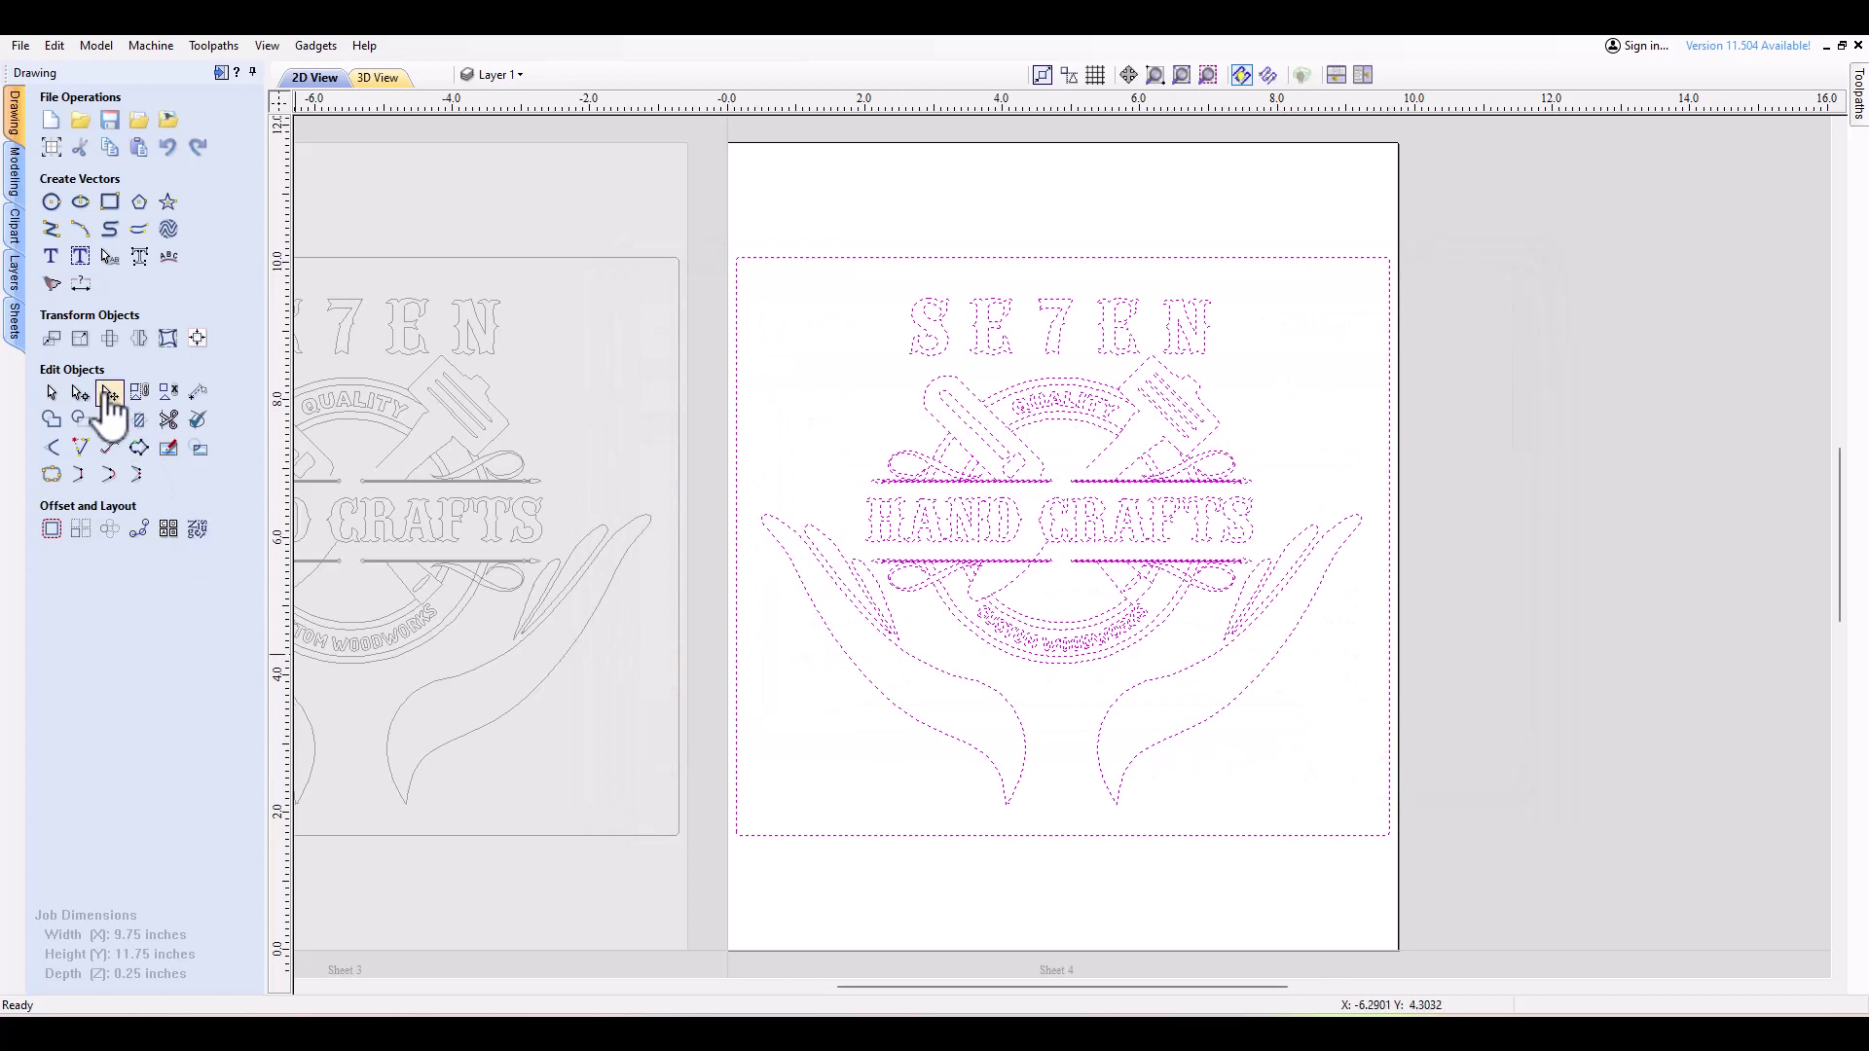
{"action": "left_click", "coordinate": [18, 327]}
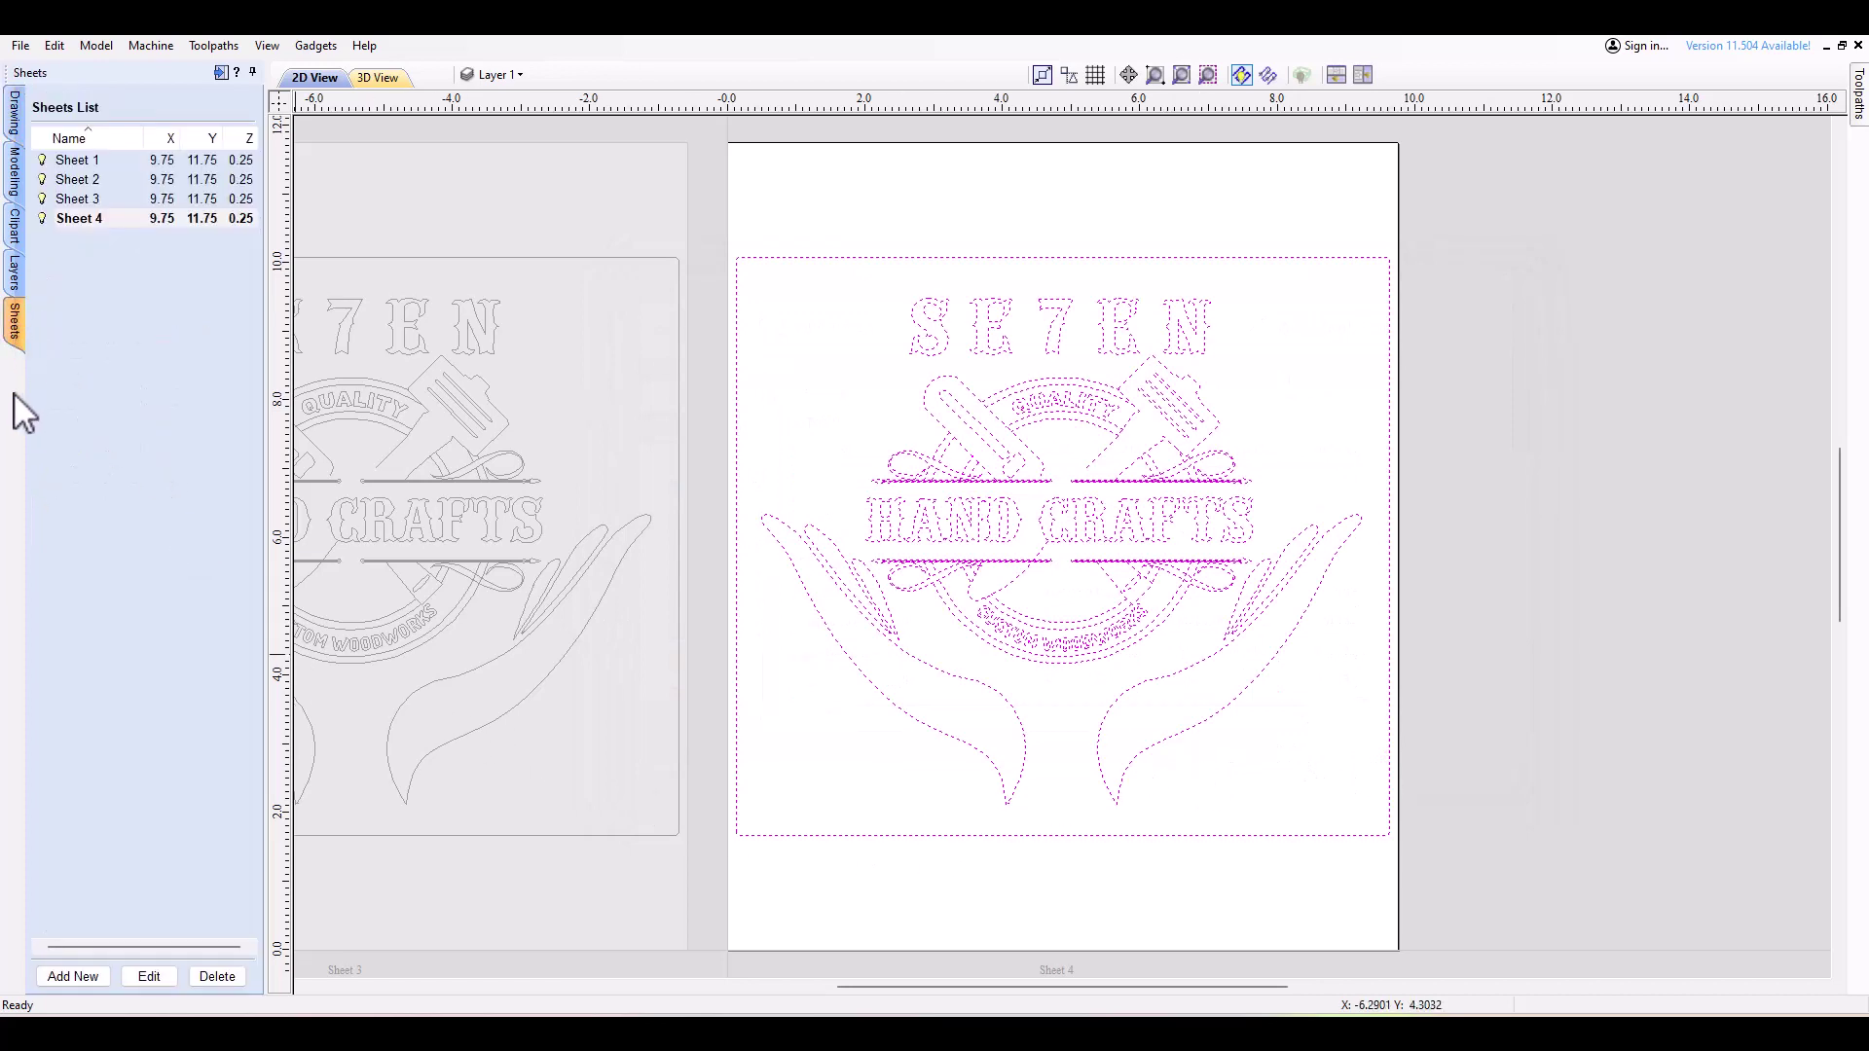
{"action": "left_click", "coordinate": [73, 976]}
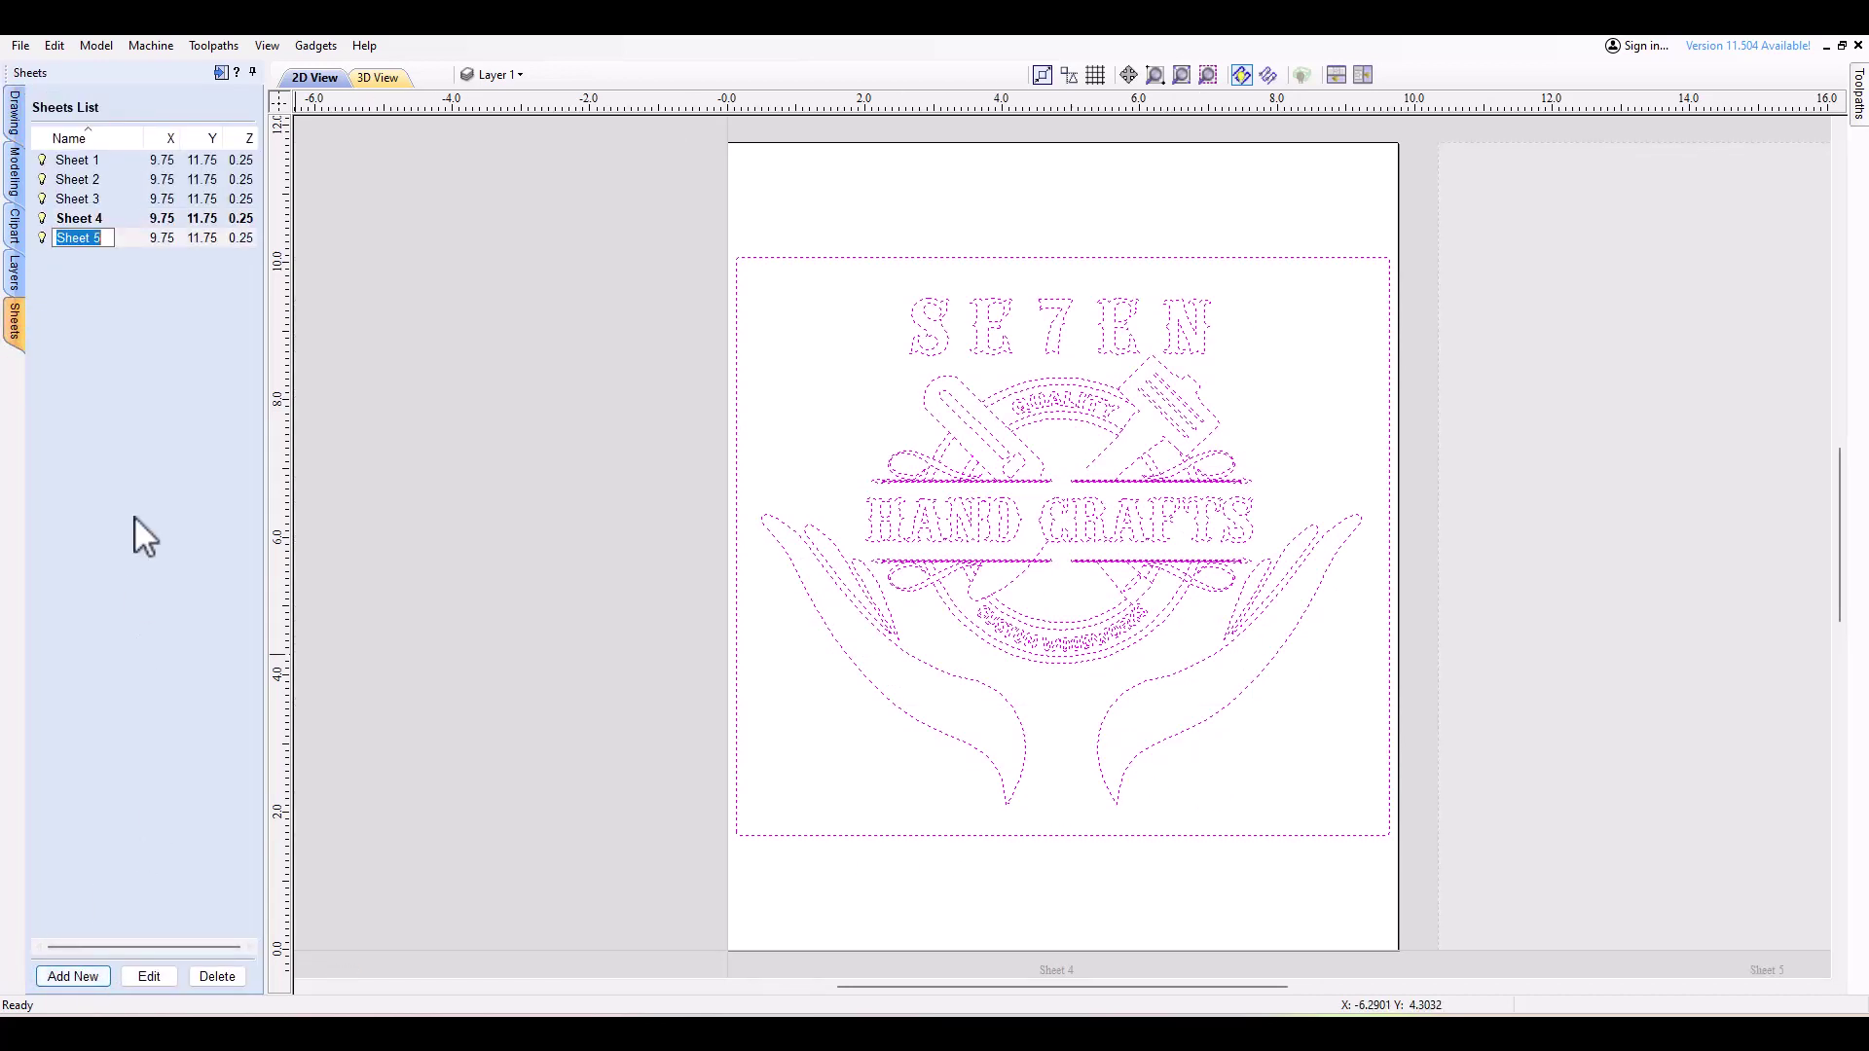
Import the logo5.pdf vectors onto Sheet 5 in VCarve Pro.
{"action": "left_click", "coordinate": [16, 114]}
{"action": "left_click", "coordinate": [1632, 499]}
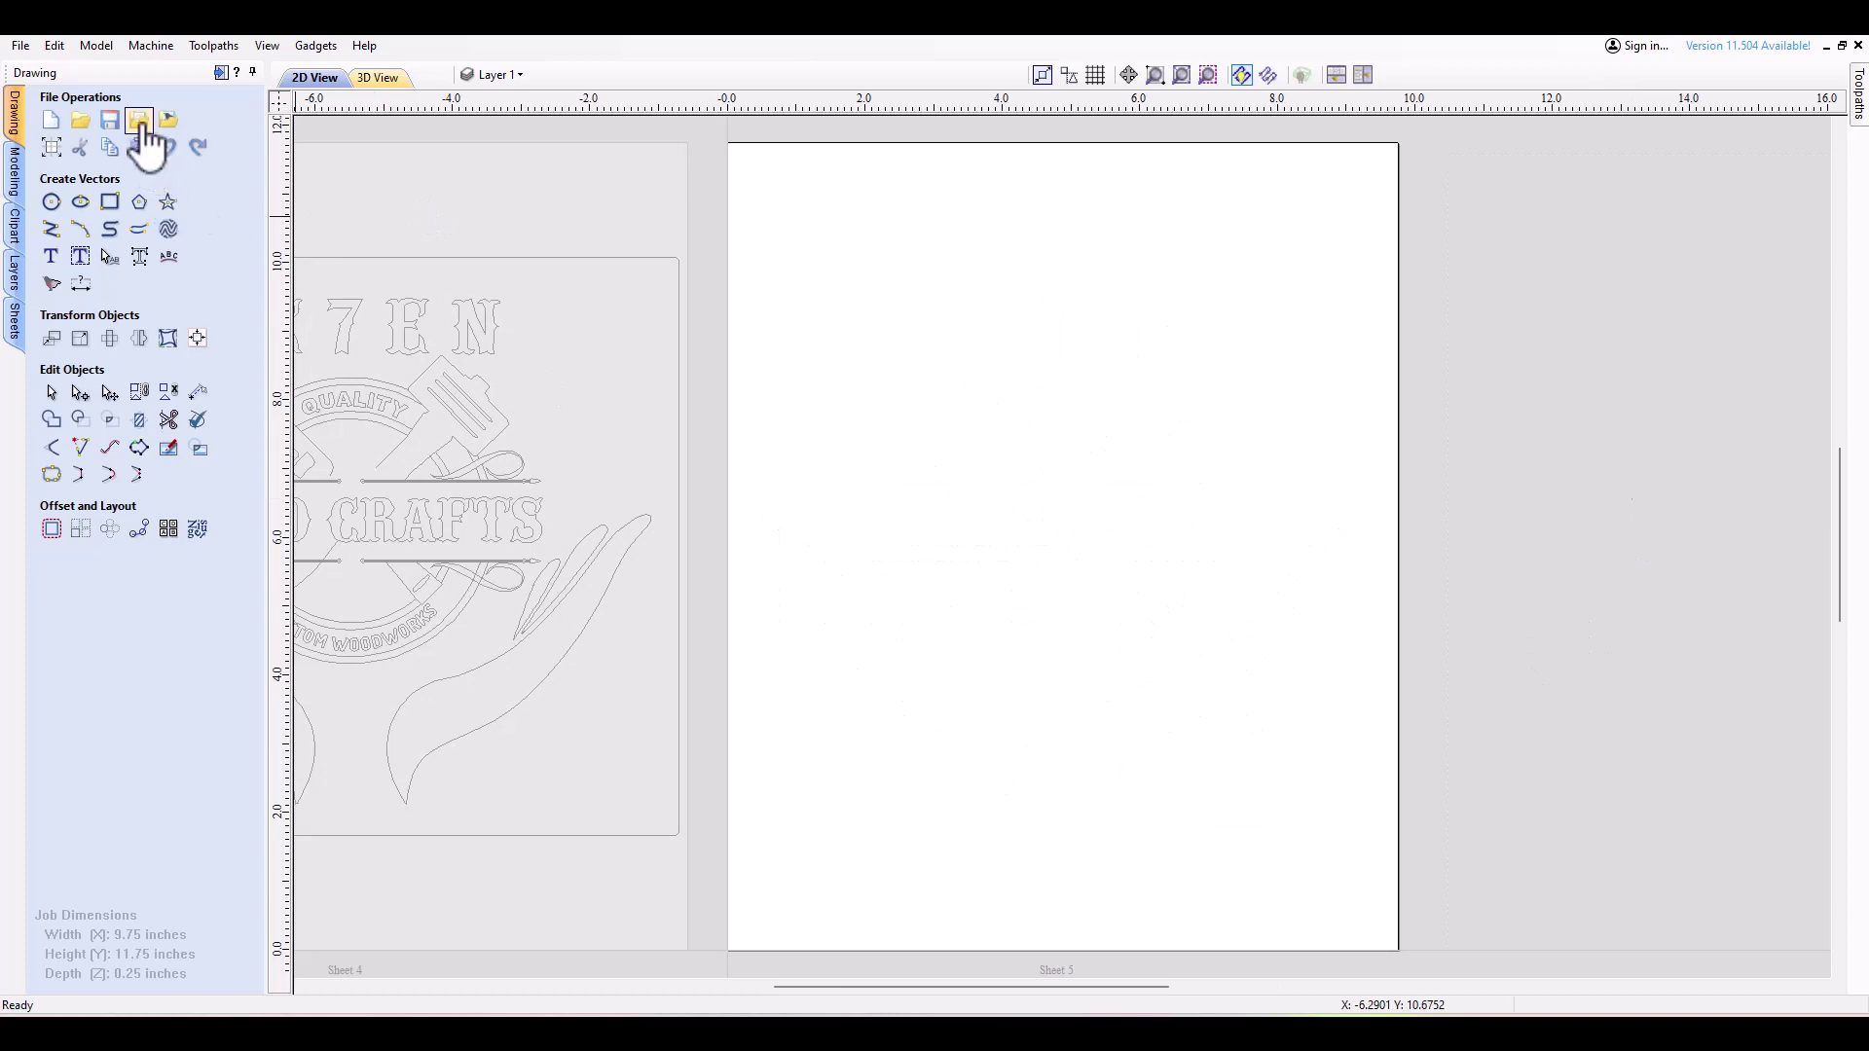
{"action": "left_click", "coordinate": [141, 121]}
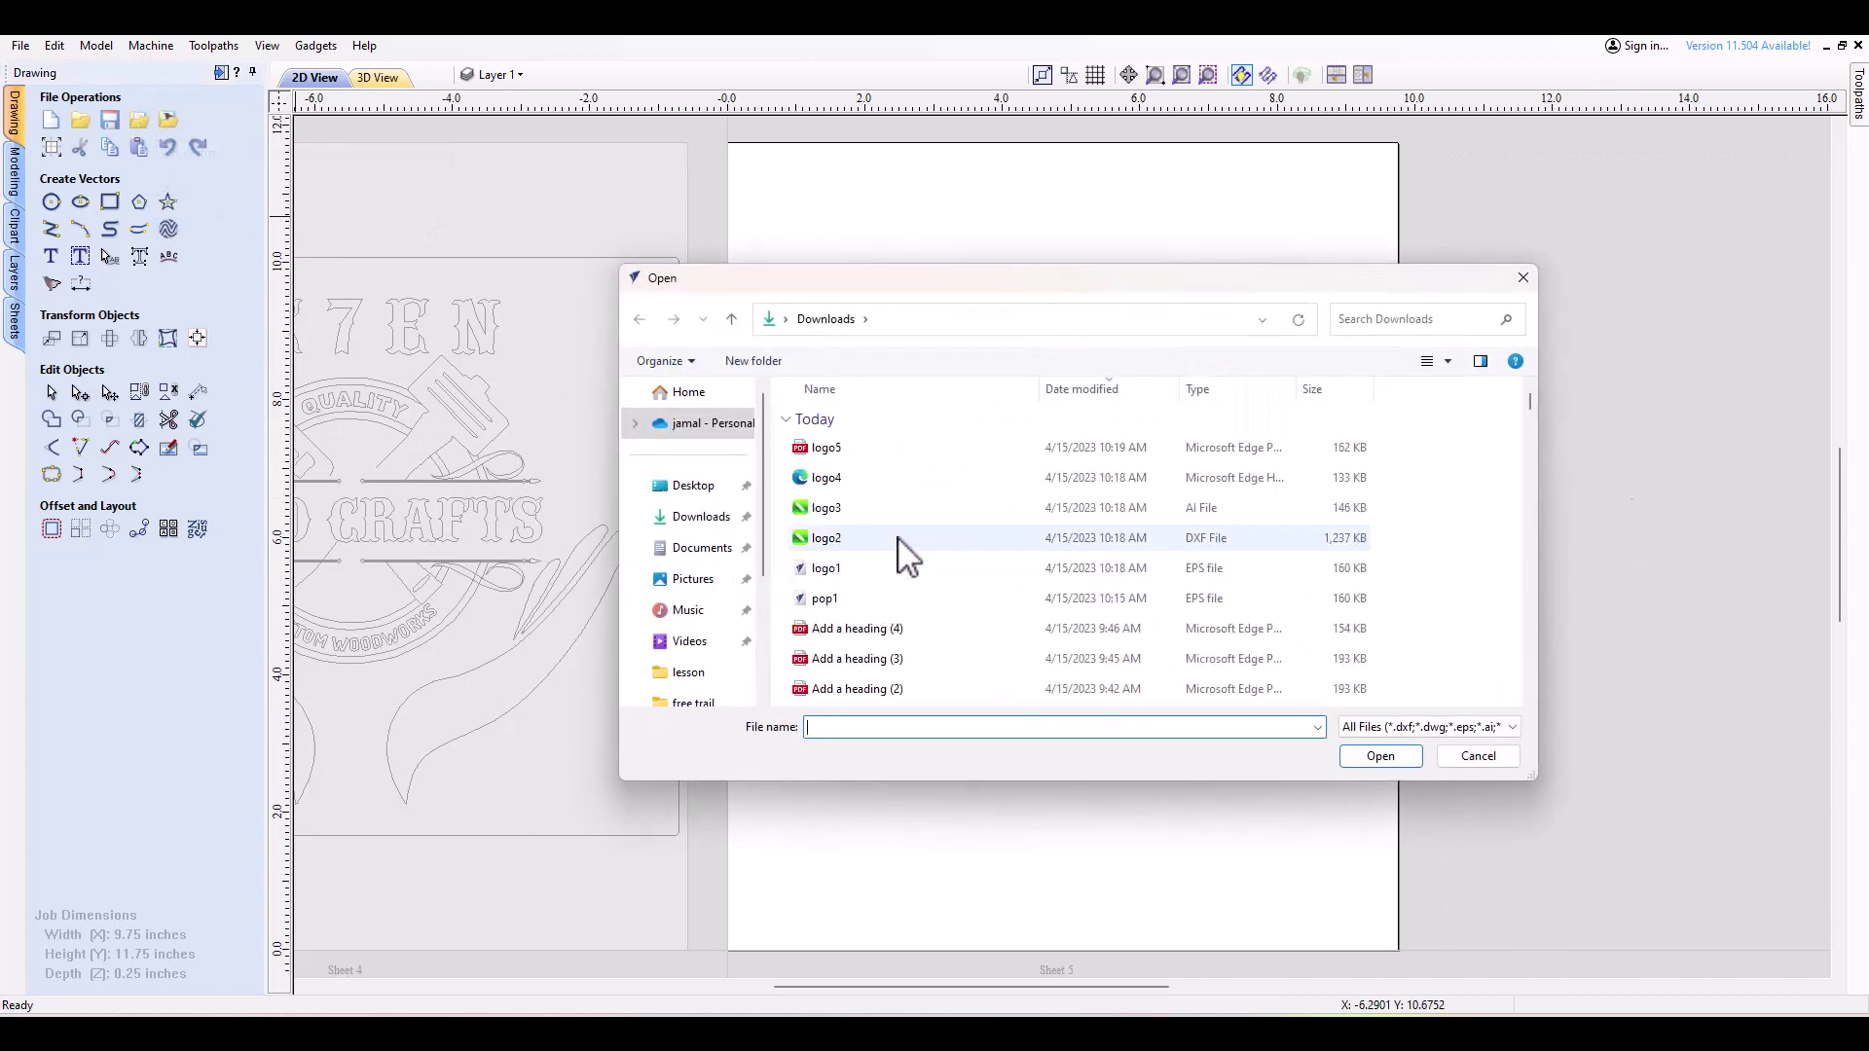
{"action": "left_click", "coordinate": [887, 452]}
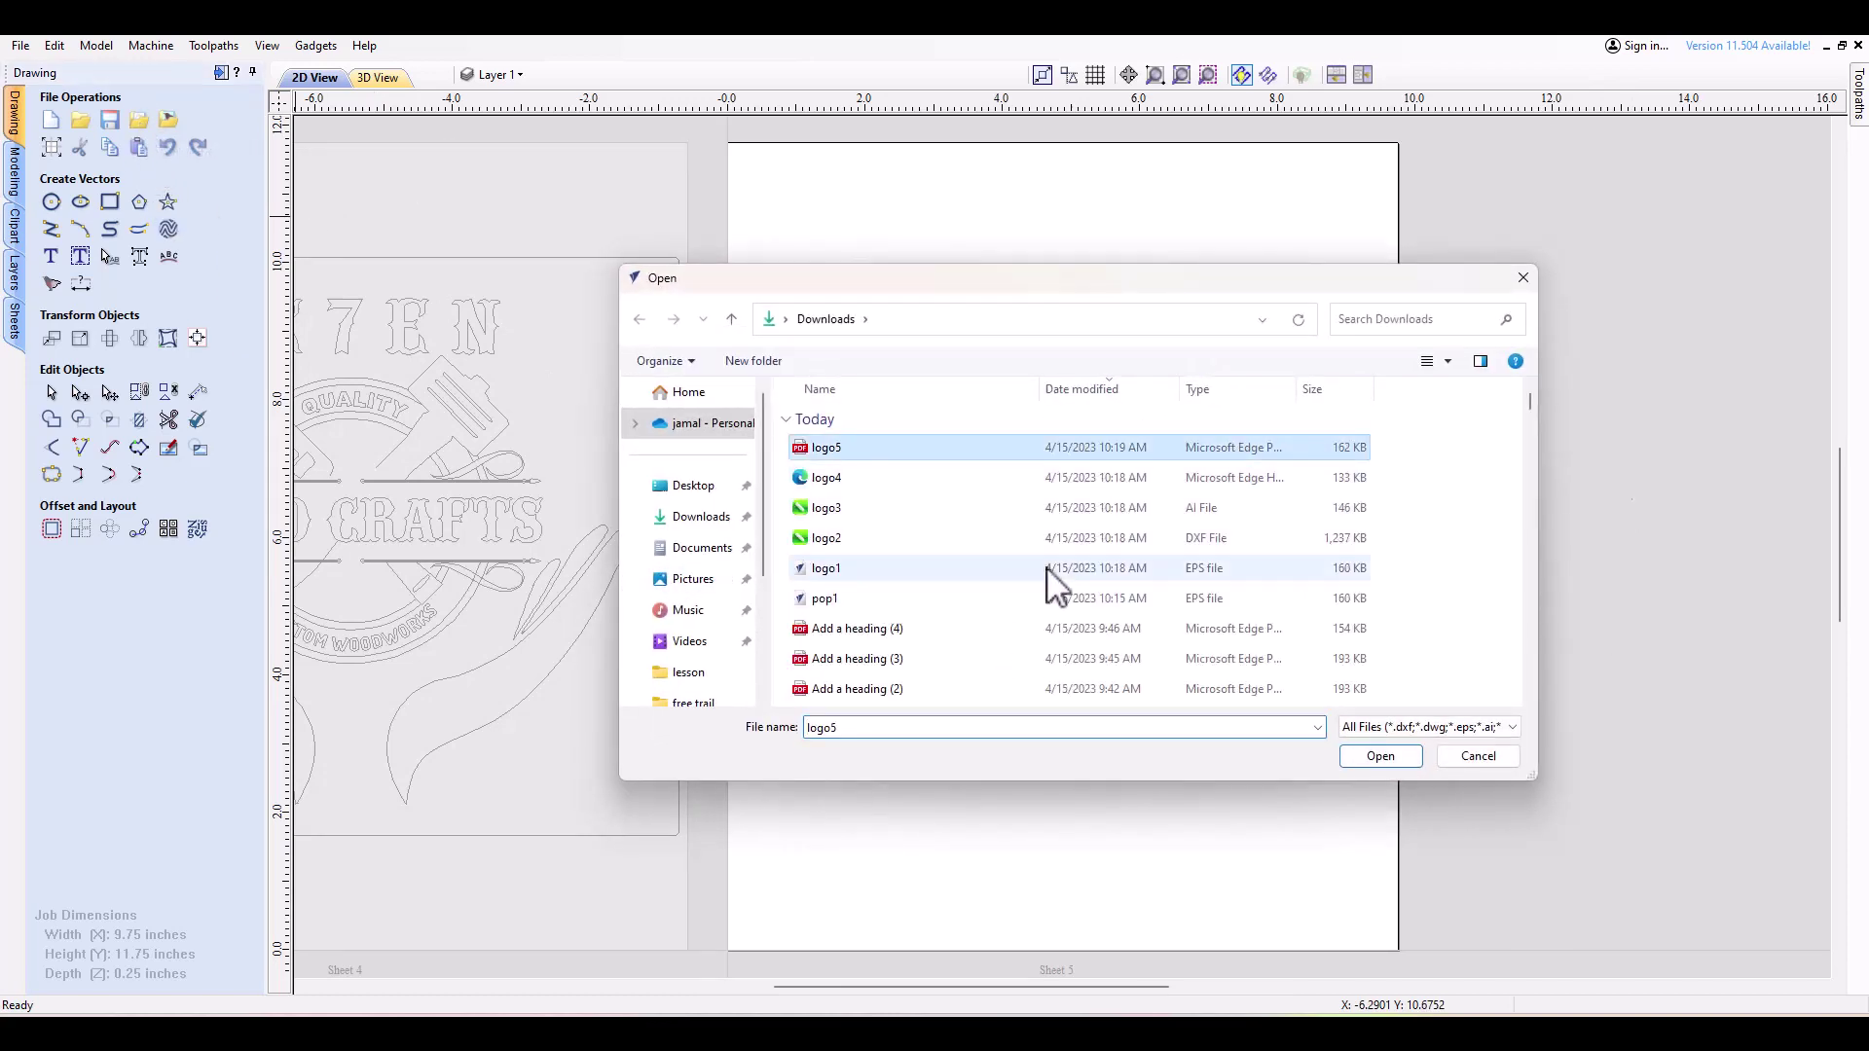
{"action": "left_click", "coordinate": [1380, 756]}
{"action": "scroll", "coordinate": [1465, 737], "scroll_direction": "down", "scroll_amount": 5}
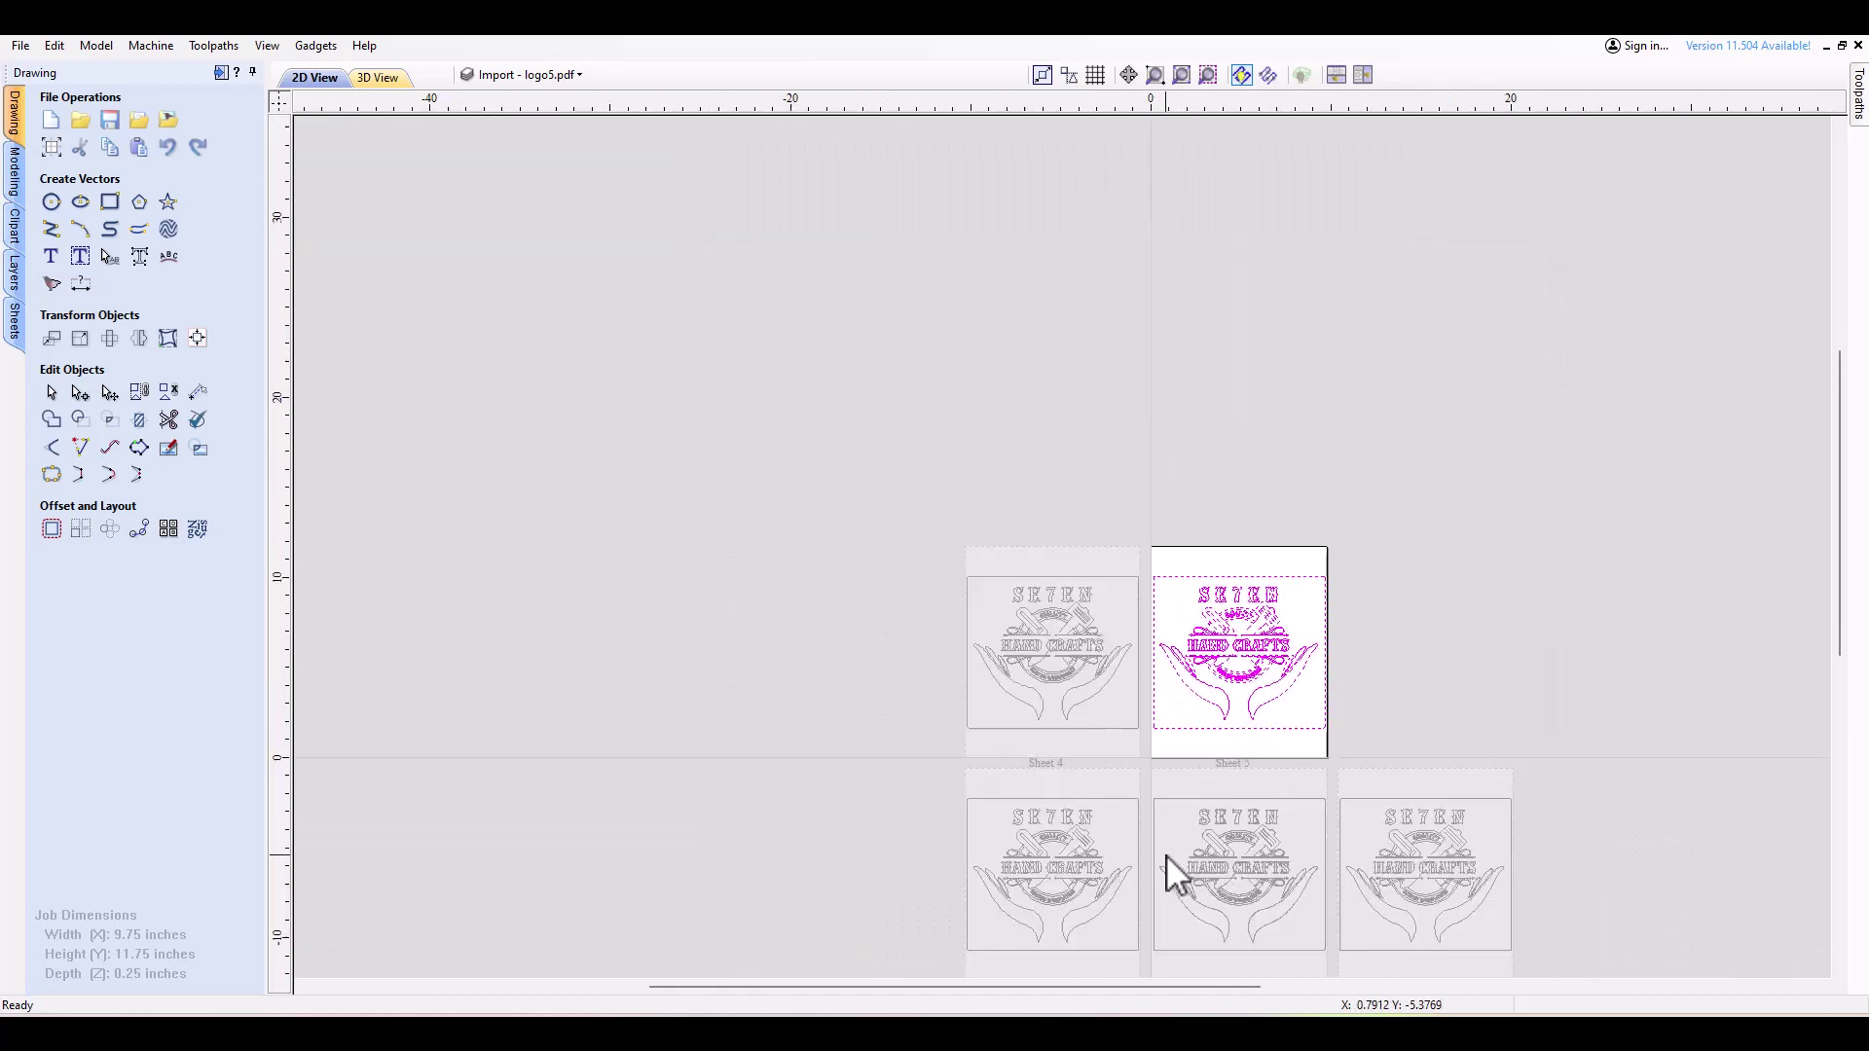
{"action": "scroll", "coordinate": [1168, 854], "scroll_direction": "up", "scroll_amount": 2}
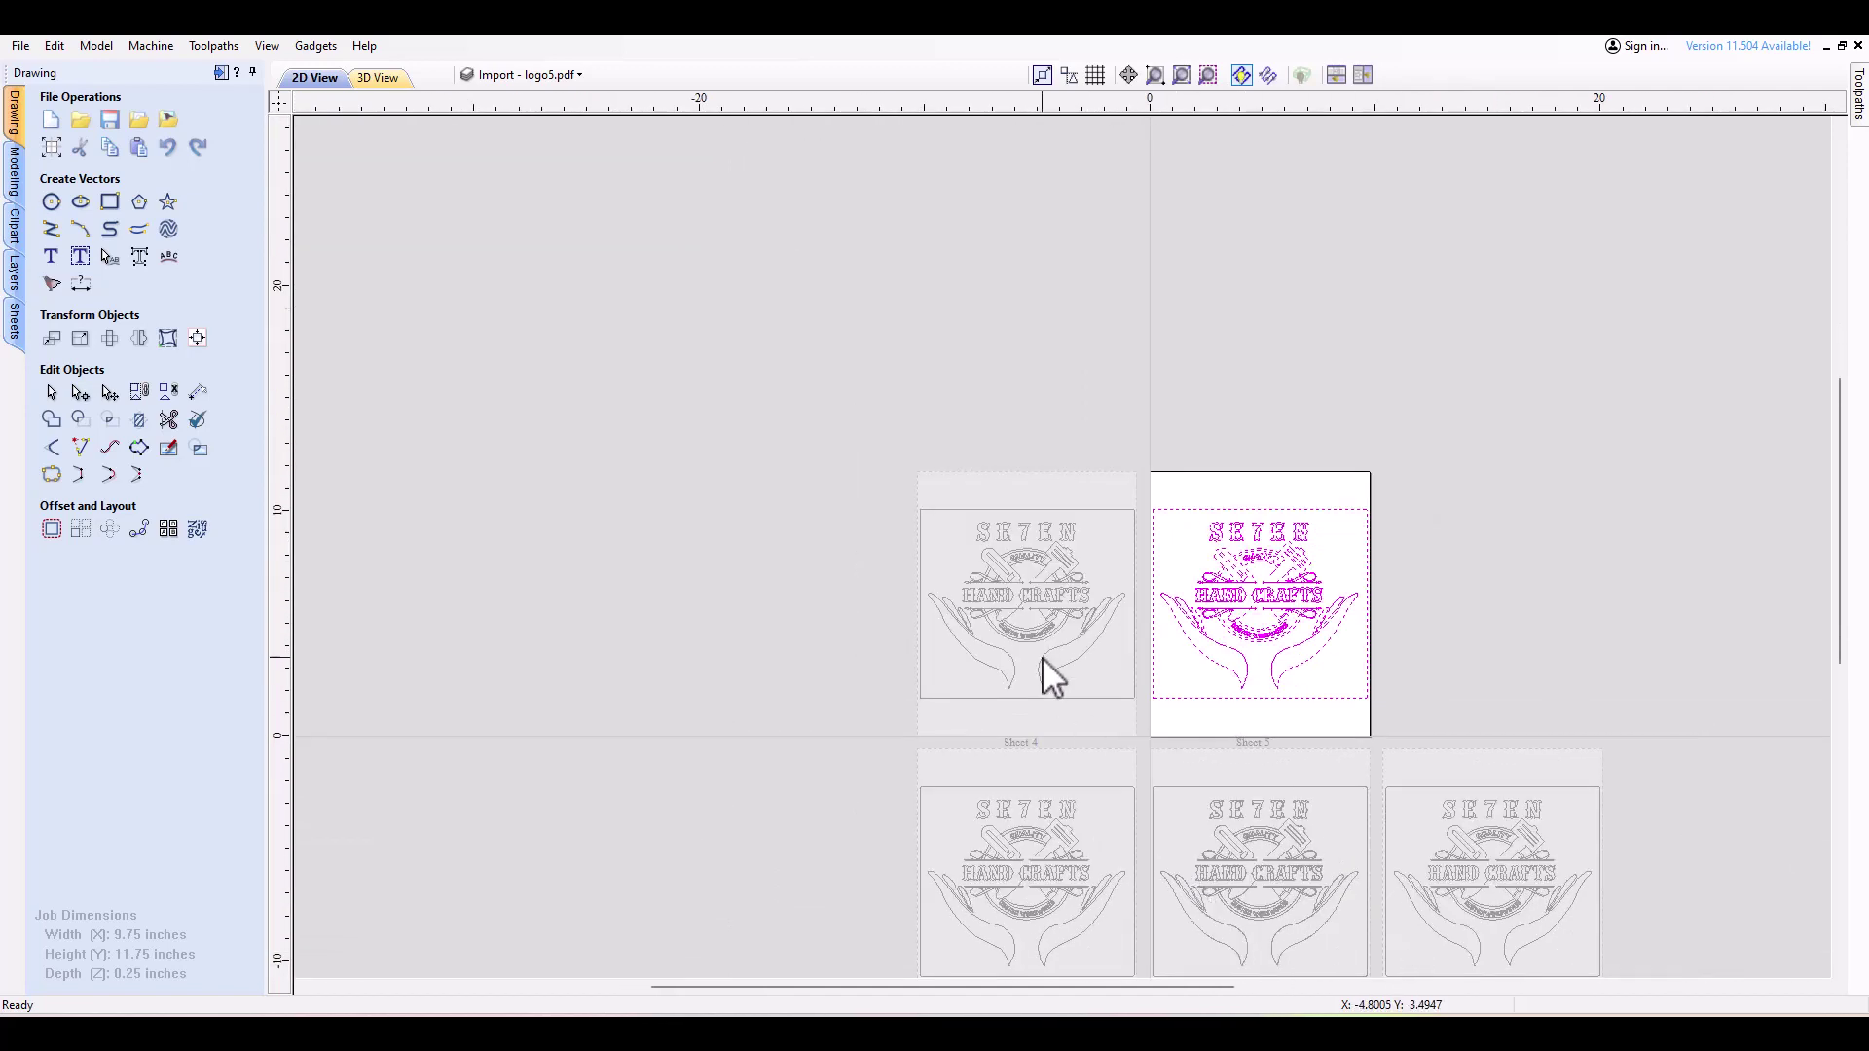
Compare the logo on Sheets 4, 1, 2 and 3, then delete everything from LightBurn's canvas.
{"action": "left_click", "coordinate": [1030, 637]}
{"action": "left_click", "coordinate": [1031, 638]}
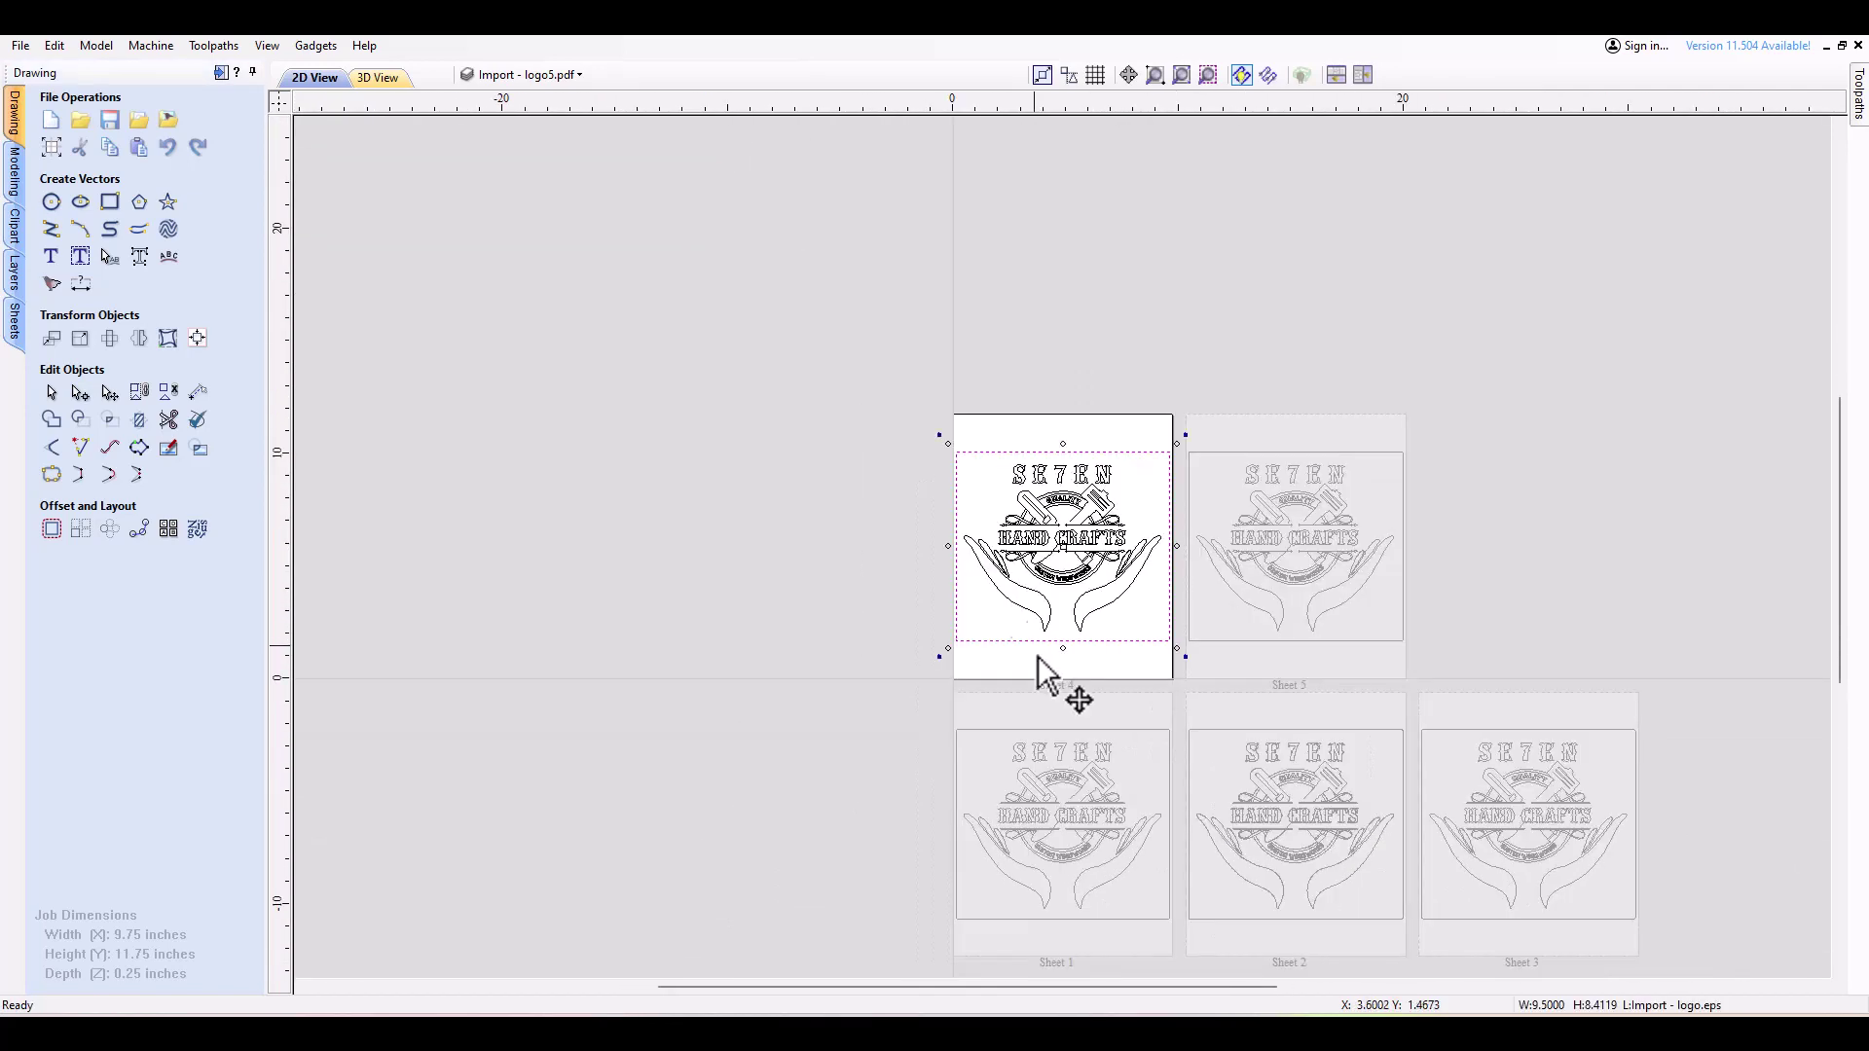
{"action": "left_click", "coordinate": [1094, 855]}
{"action": "left_click", "coordinate": [1094, 850]}
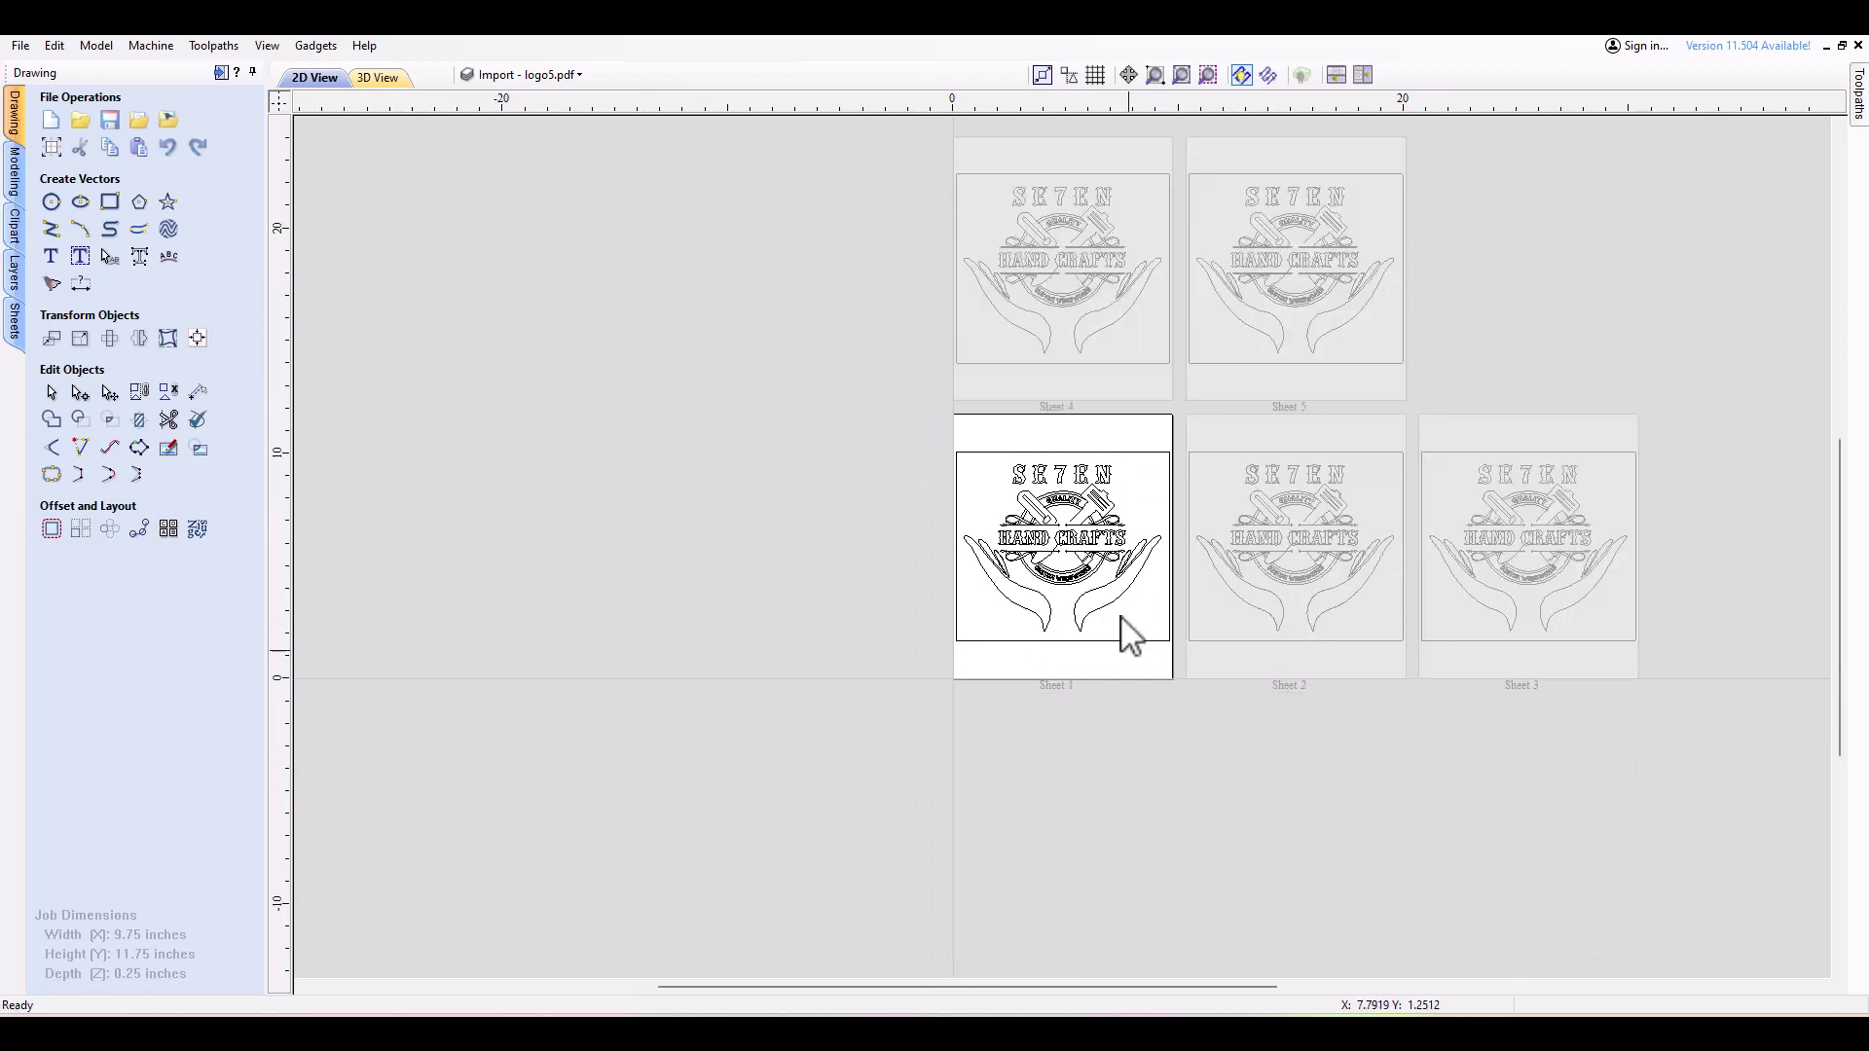
{"action": "left_click", "coordinate": [1296, 513]}
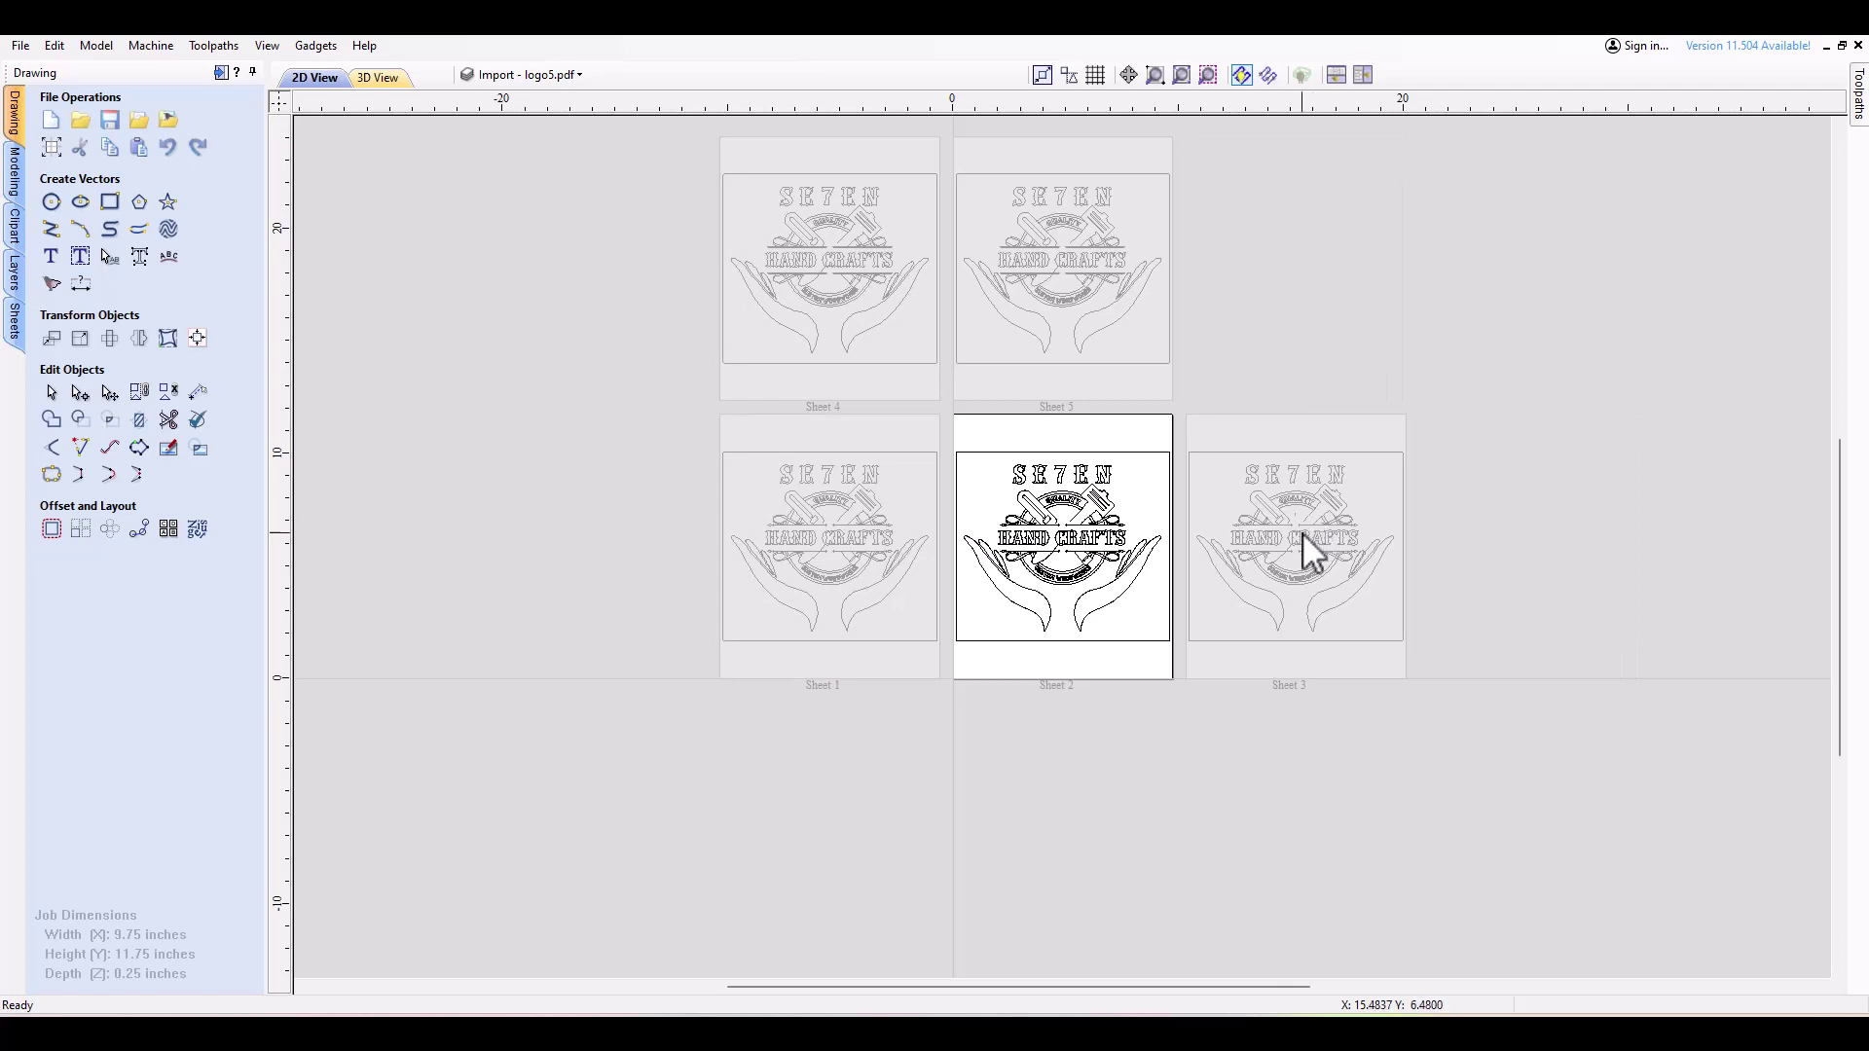
{"action": "left_click", "coordinate": [1300, 530]}
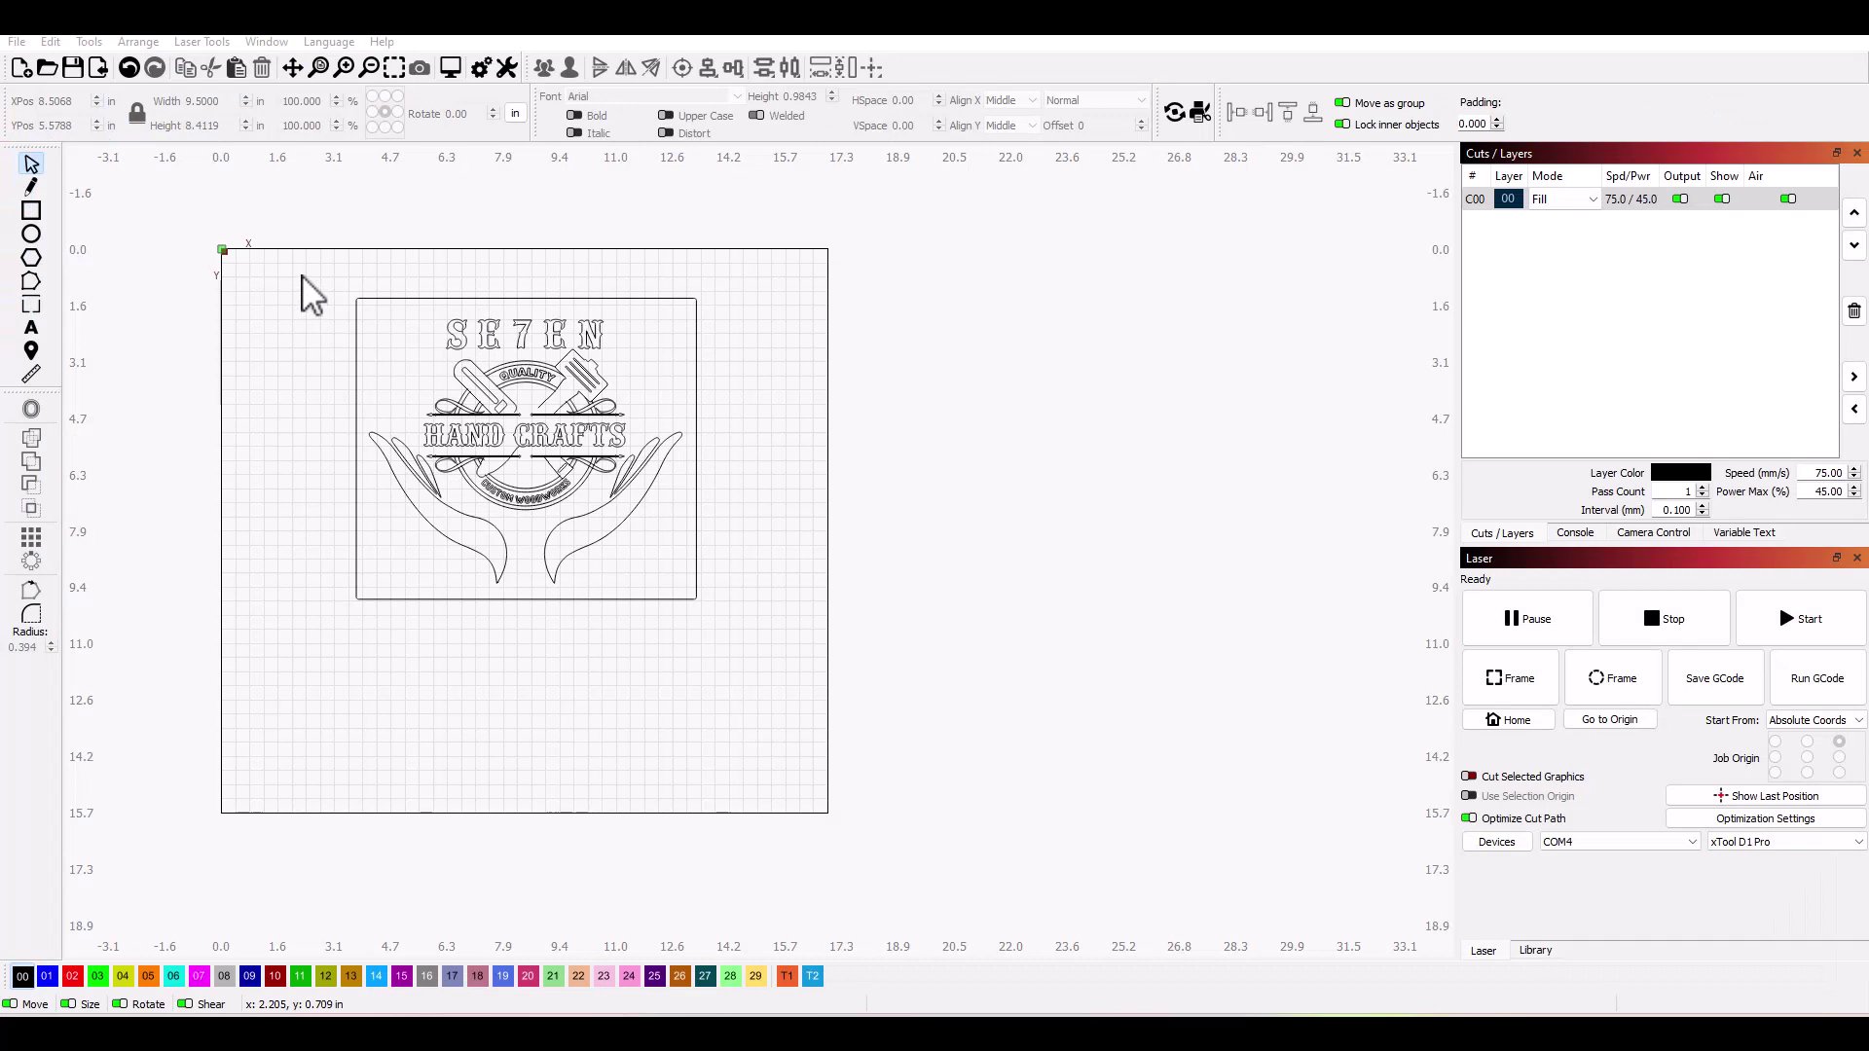
{"action": "left_click_drag", "start_coordinate": [302, 275], "coordinate": [740, 638]}
{"action": "key", "text": "Delete"}
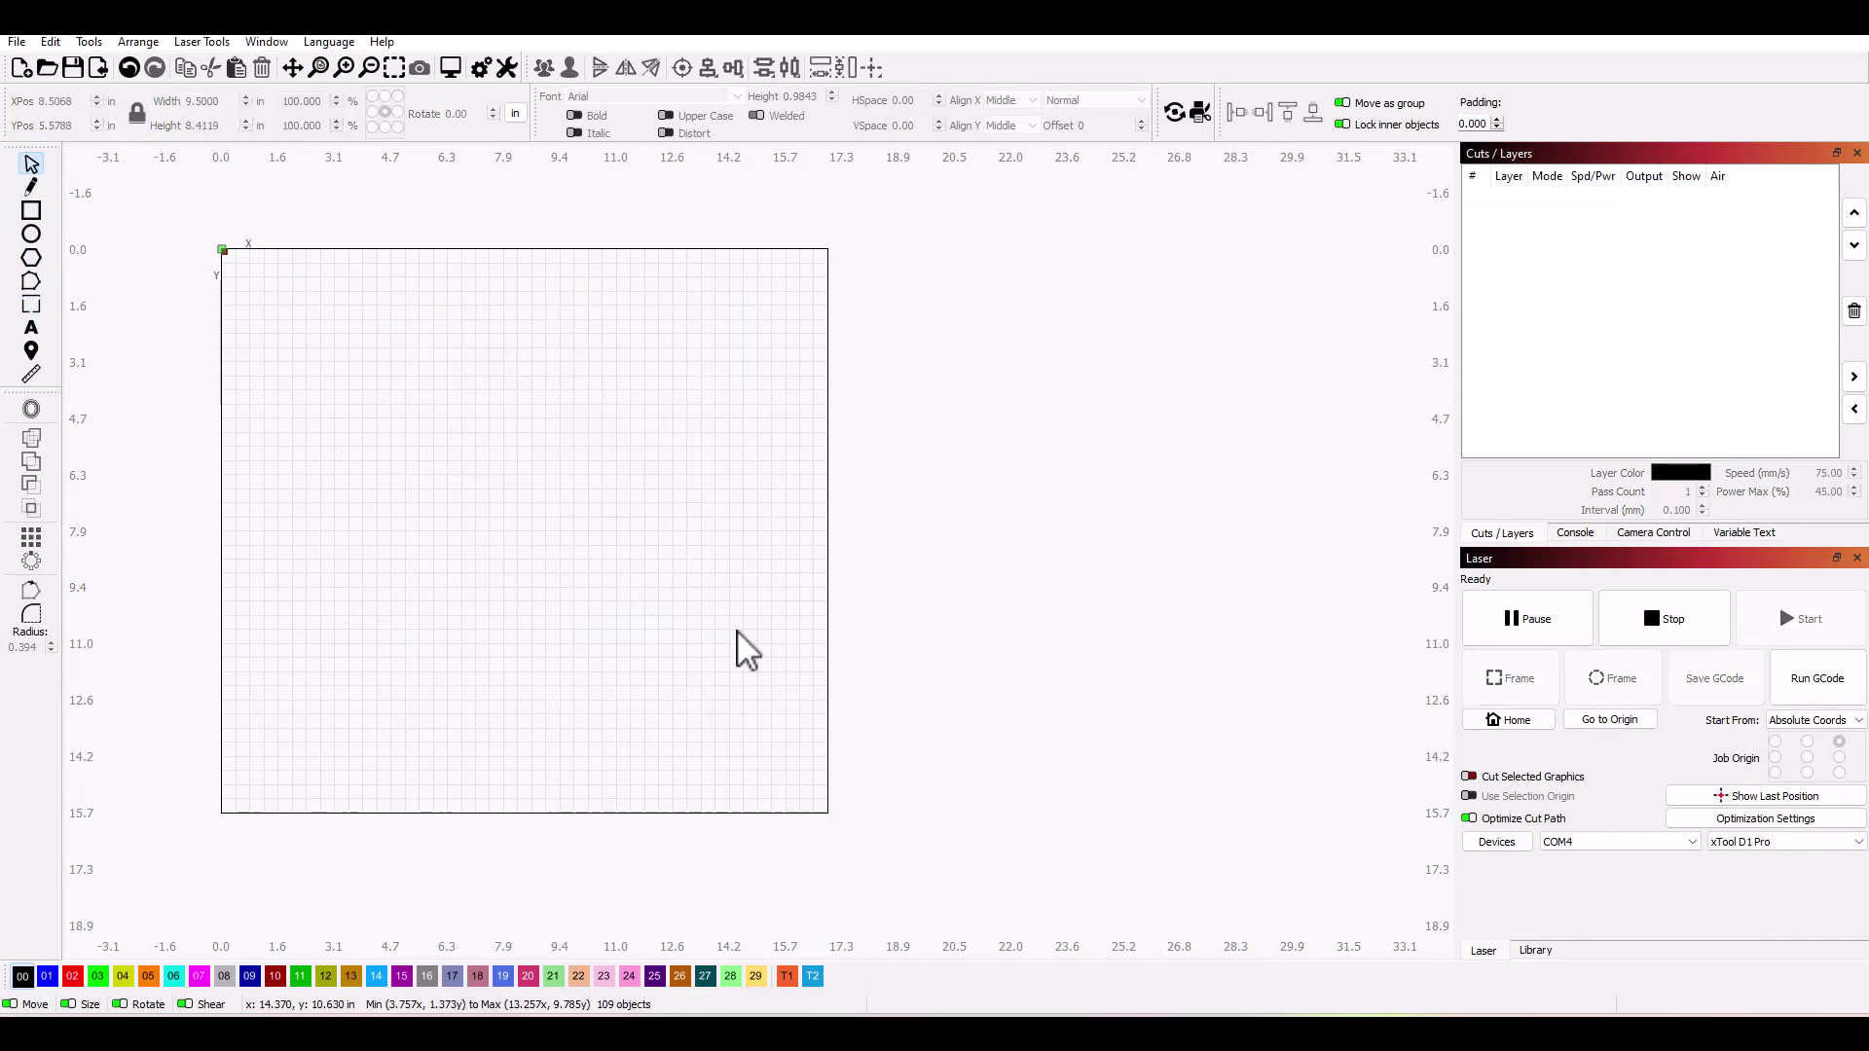
Import logo3 into LightBurn and move it right, outside the work area.
{"action": "left_click", "coordinate": [100, 68]}
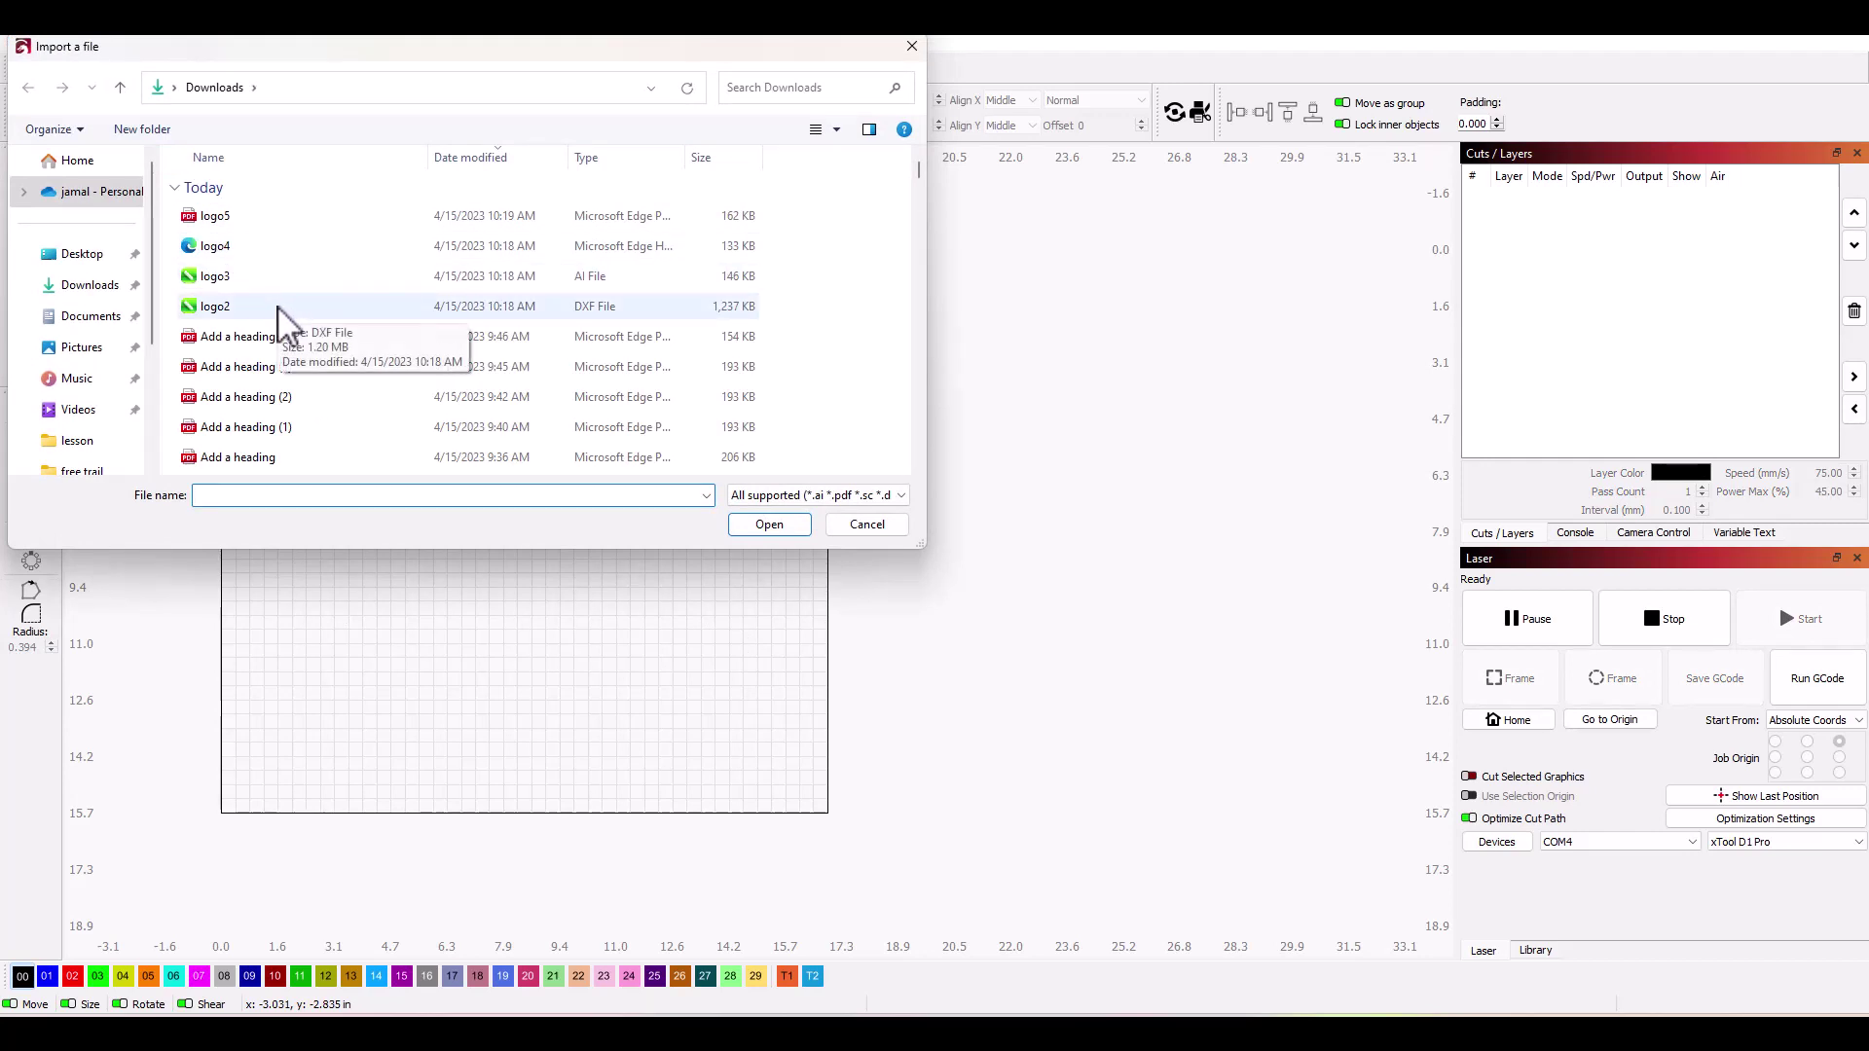
{"action": "left_click", "coordinate": [265, 277]}
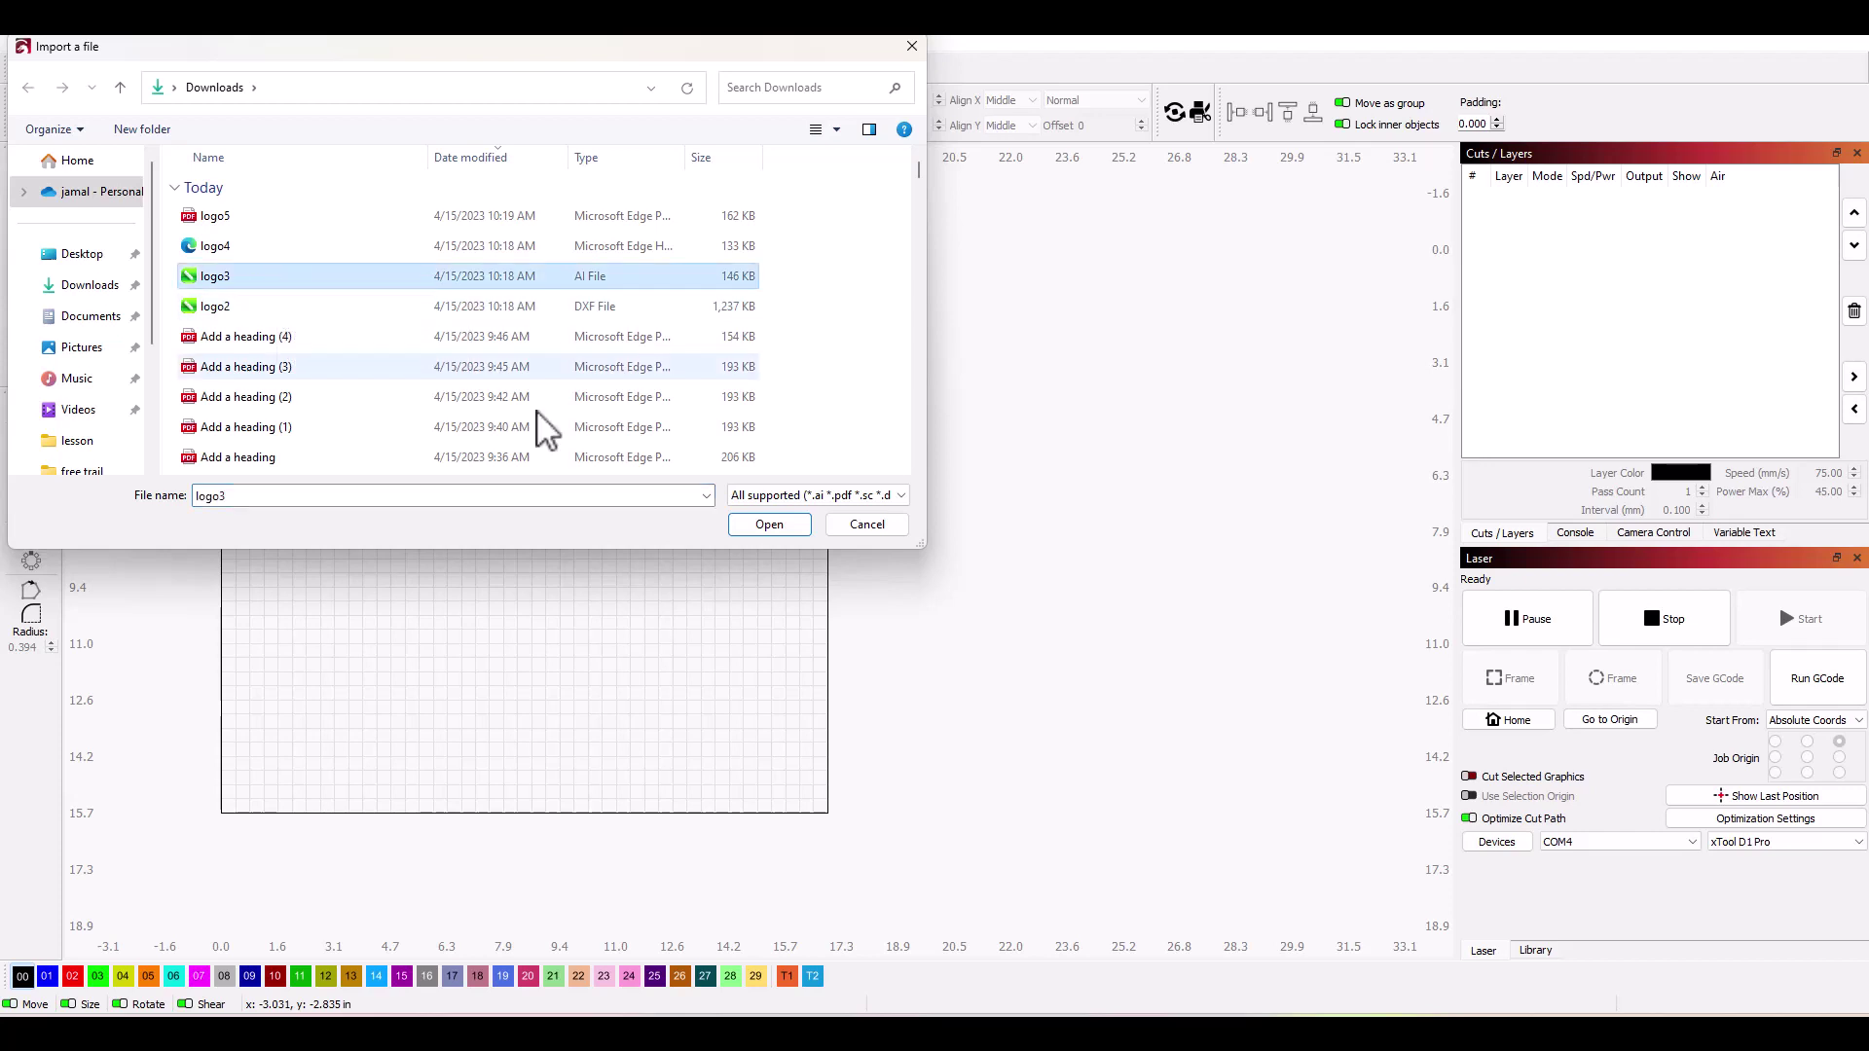
{"action": "left_click", "coordinate": [774, 526]}
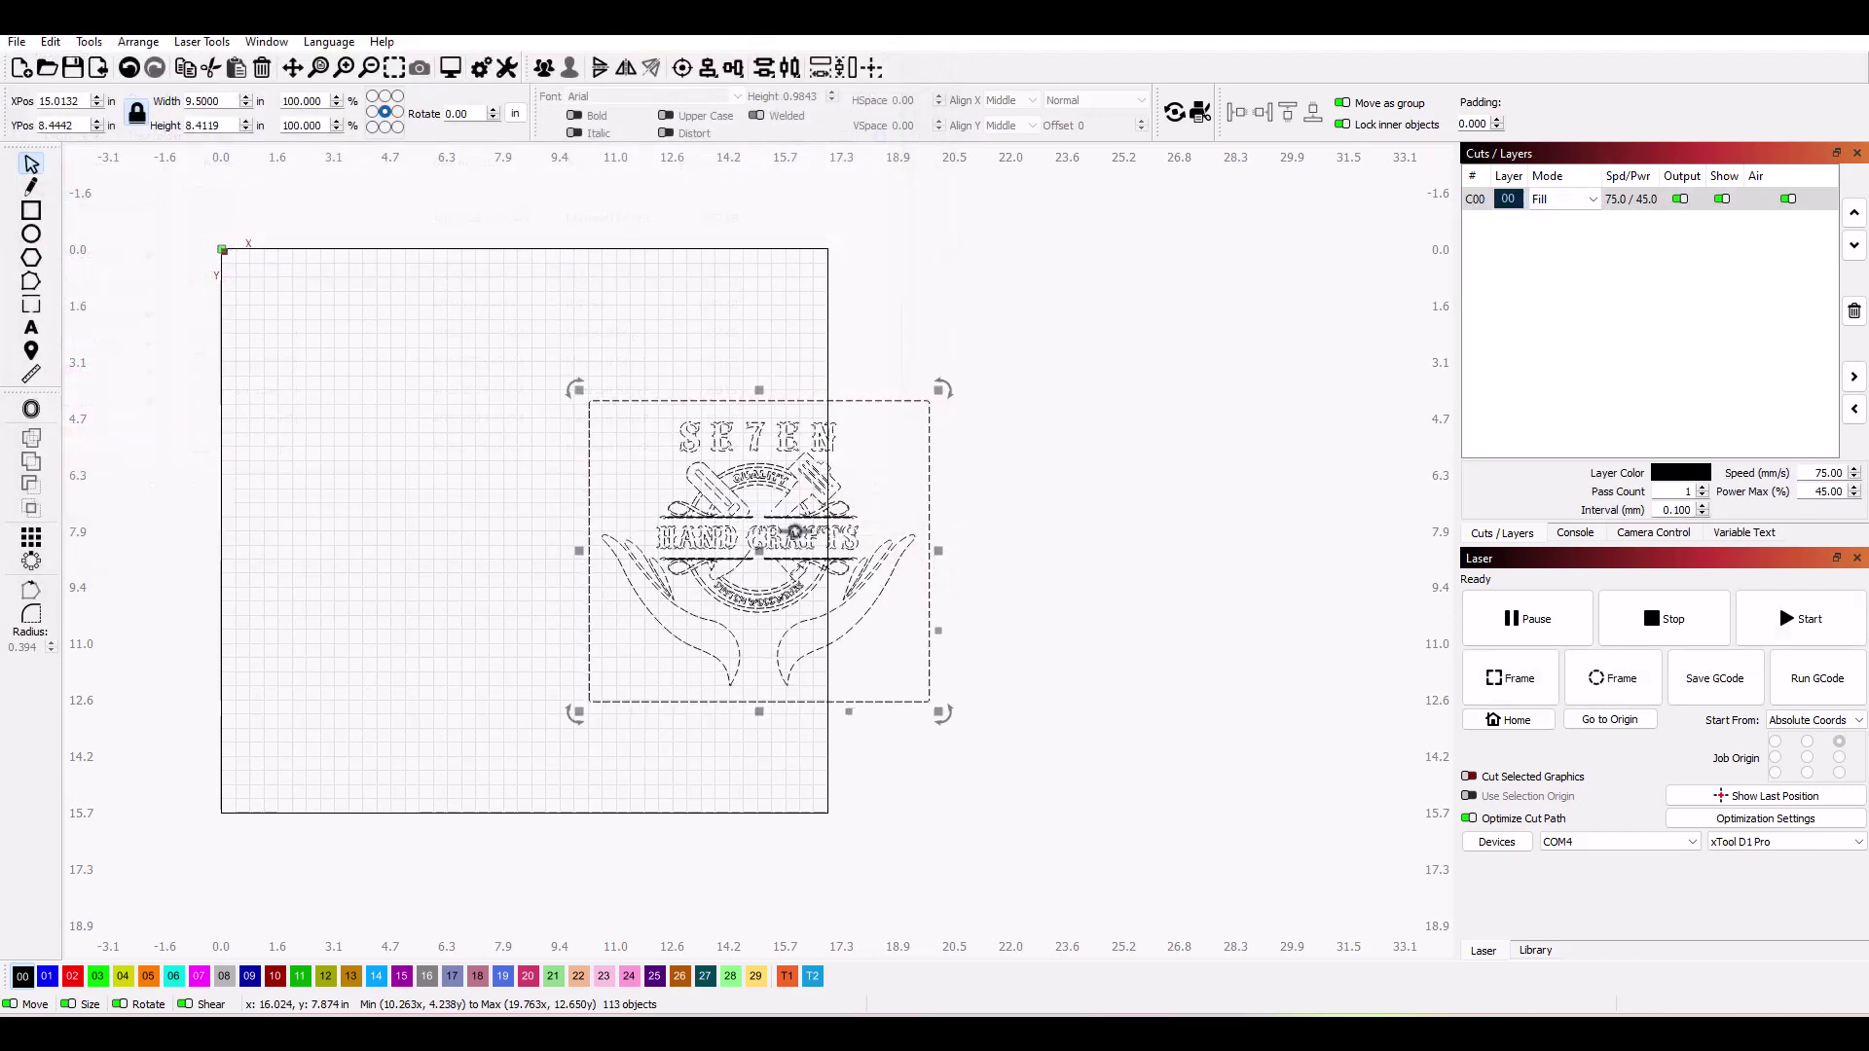
{"action": "left_click_drag", "start_coordinate": [766, 536], "coordinate": [1051, 517]}
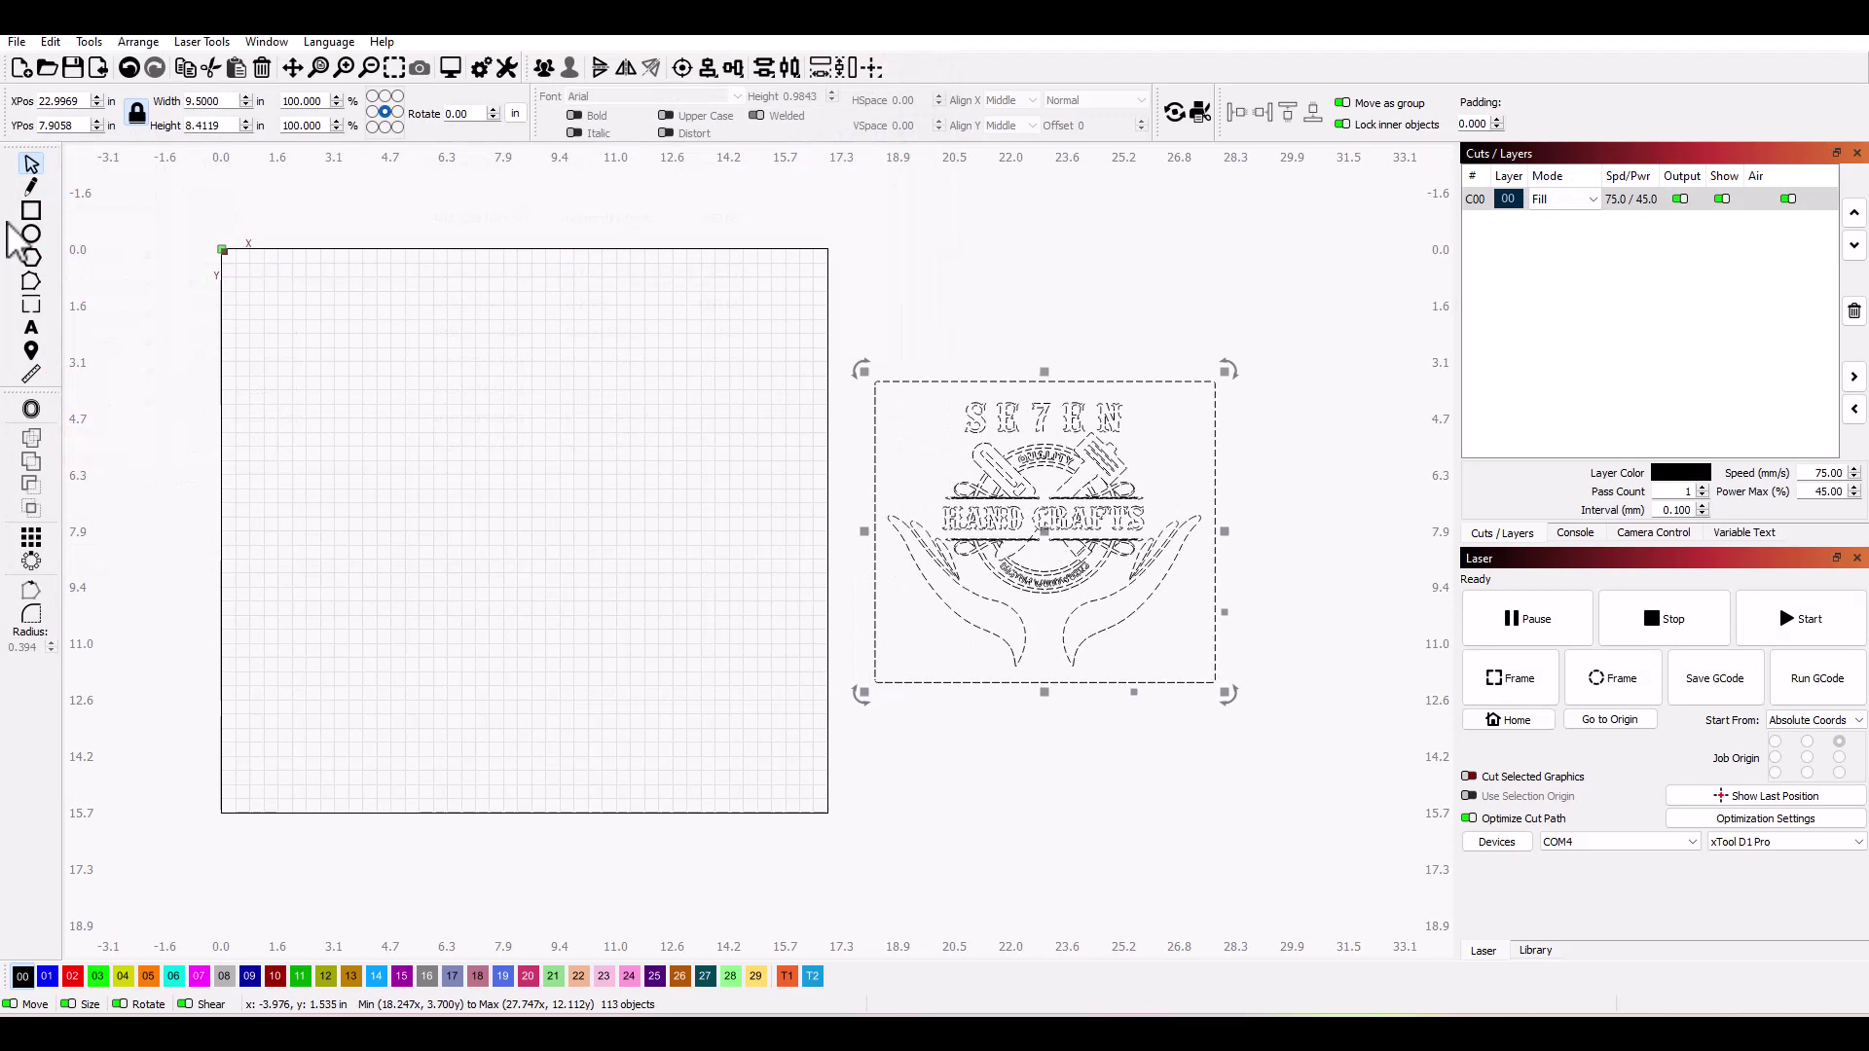
Import logo4 and place it near the top of the work area, overlapping its top edge.
{"action": "left_click", "coordinate": [97, 67]}
{"action": "left_click", "coordinate": [258, 247]}
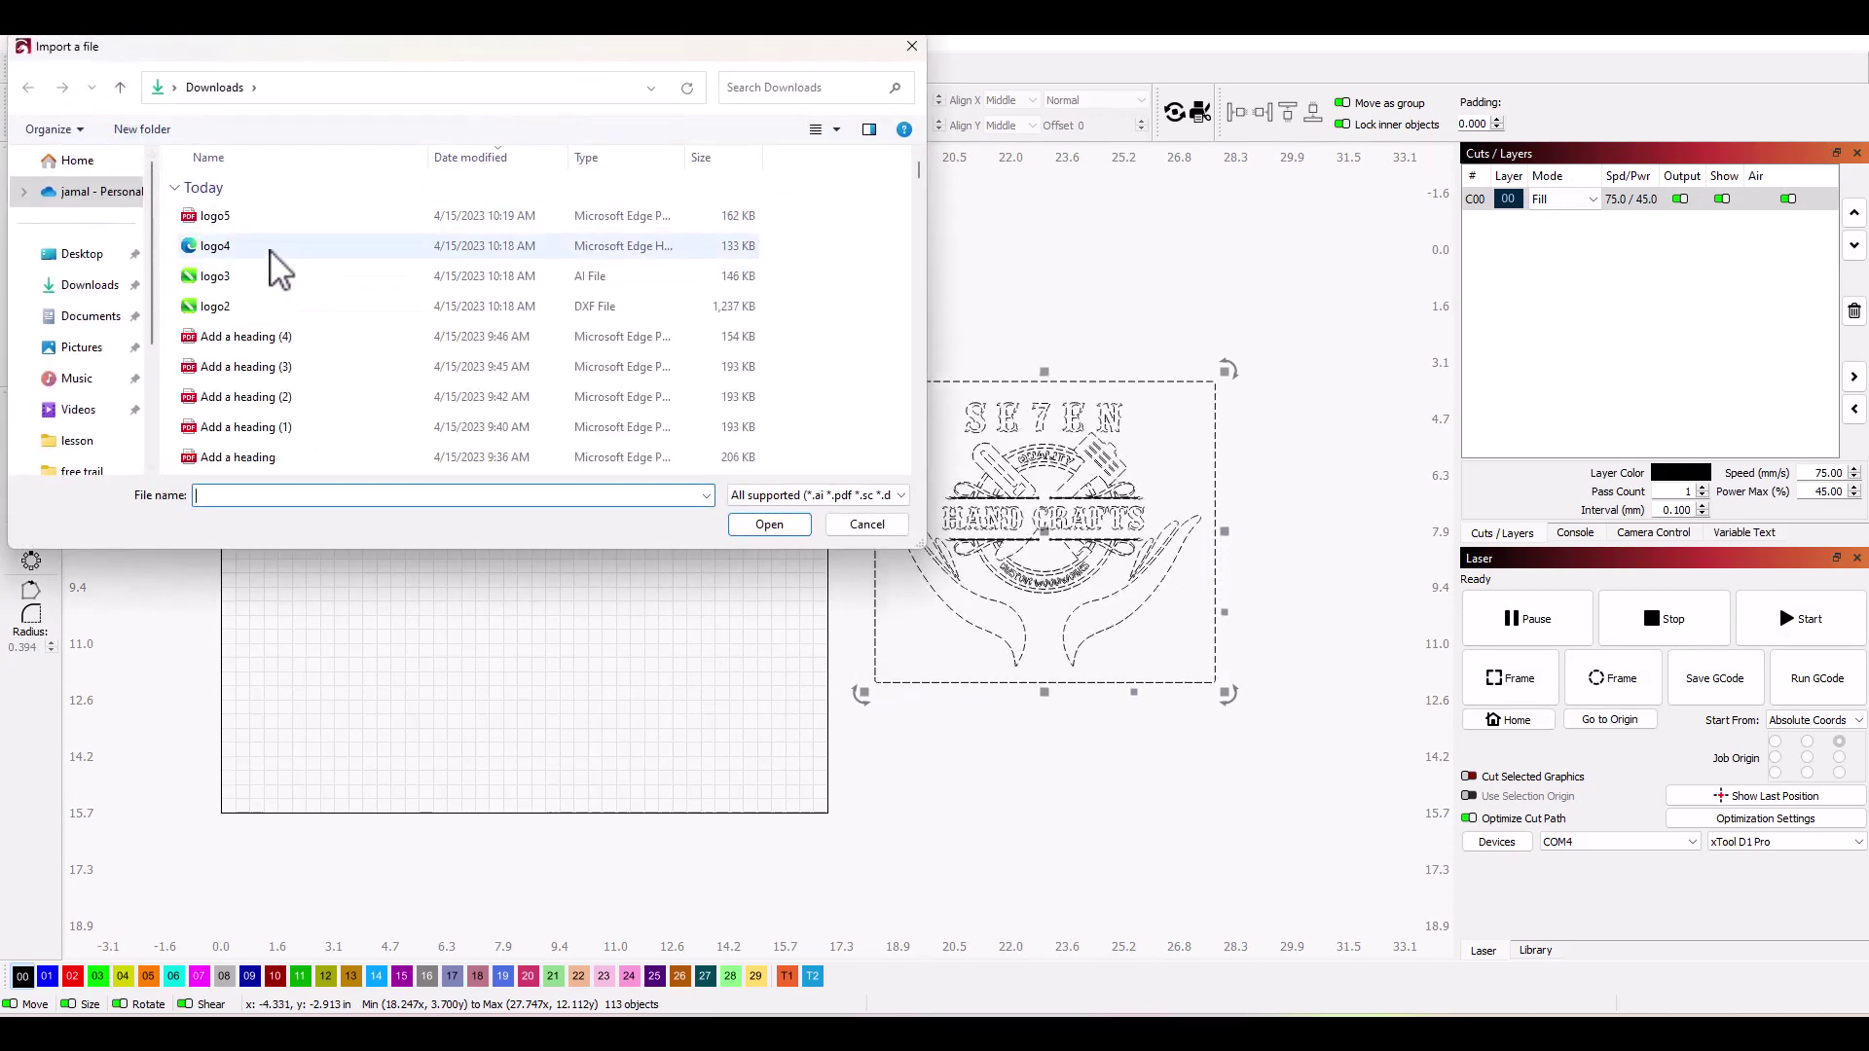
{"action": "left_click", "coordinate": [768, 525]}
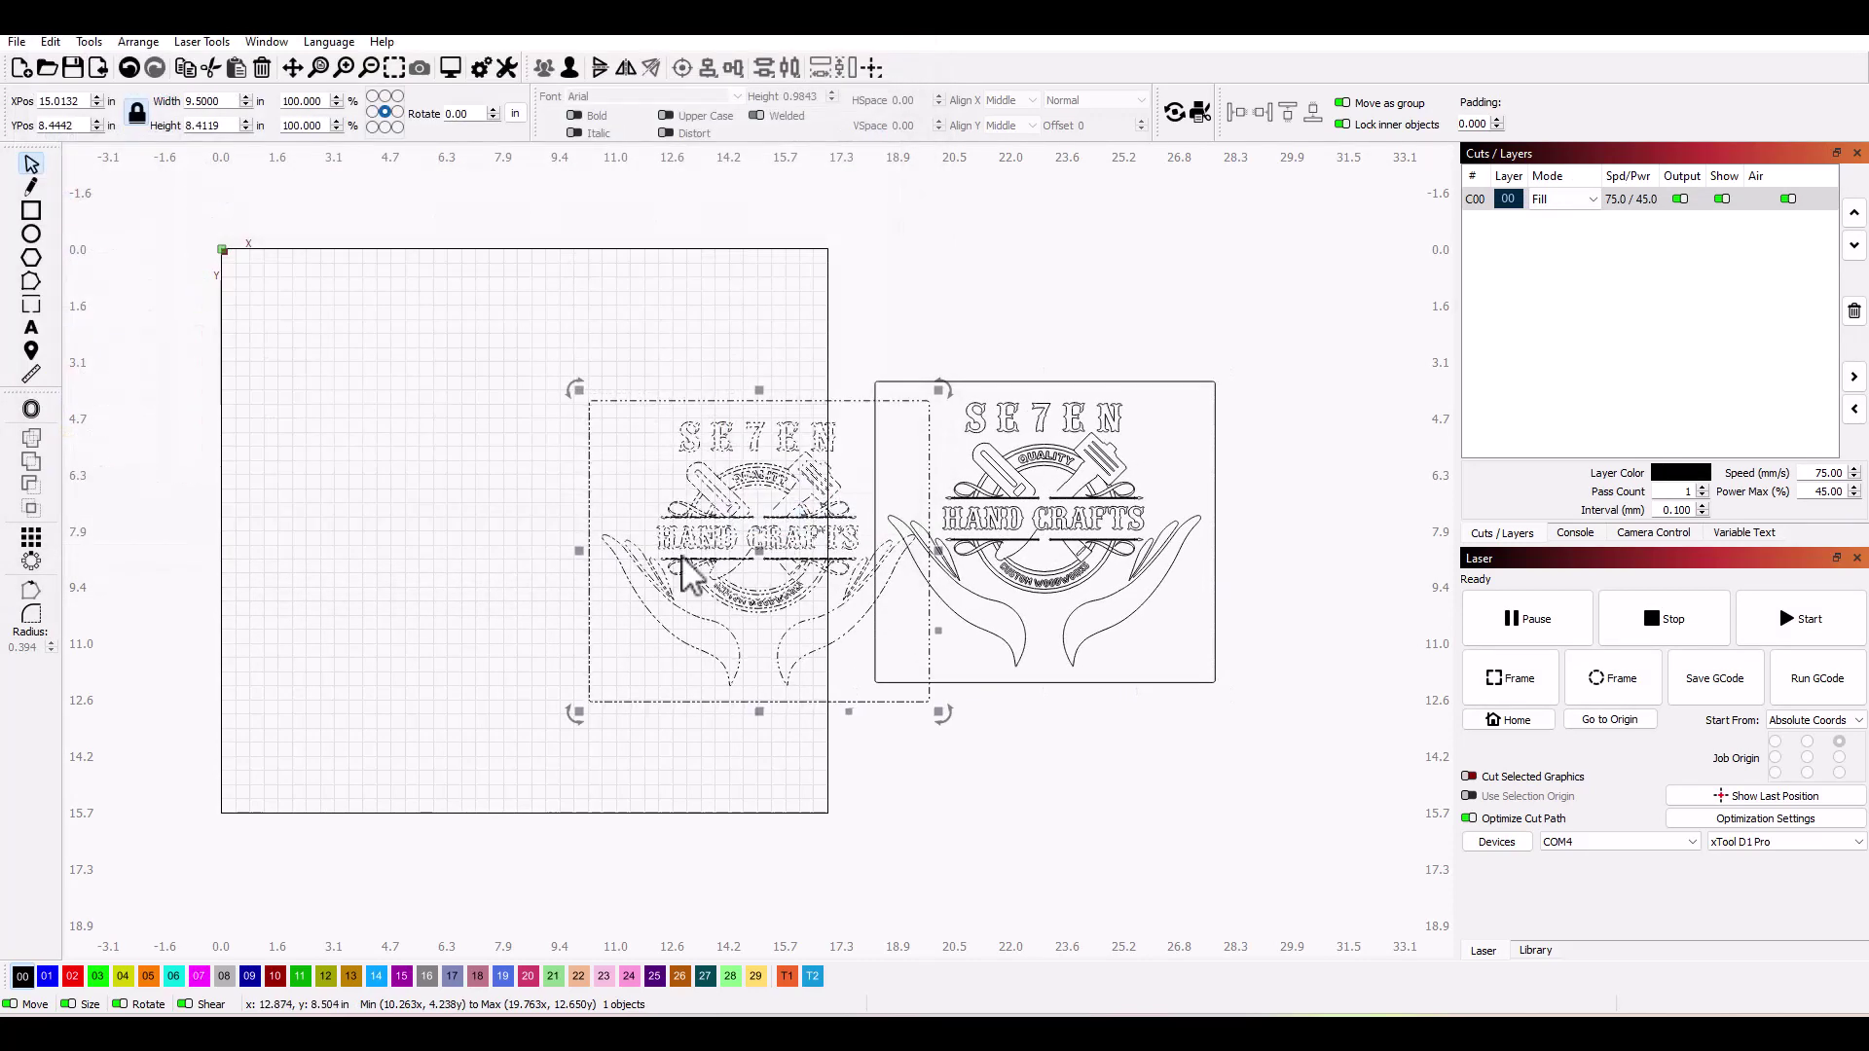
{"action": "left_click_drag", "start_coordinate": [757, 553], "coordinate": [604, 354]}
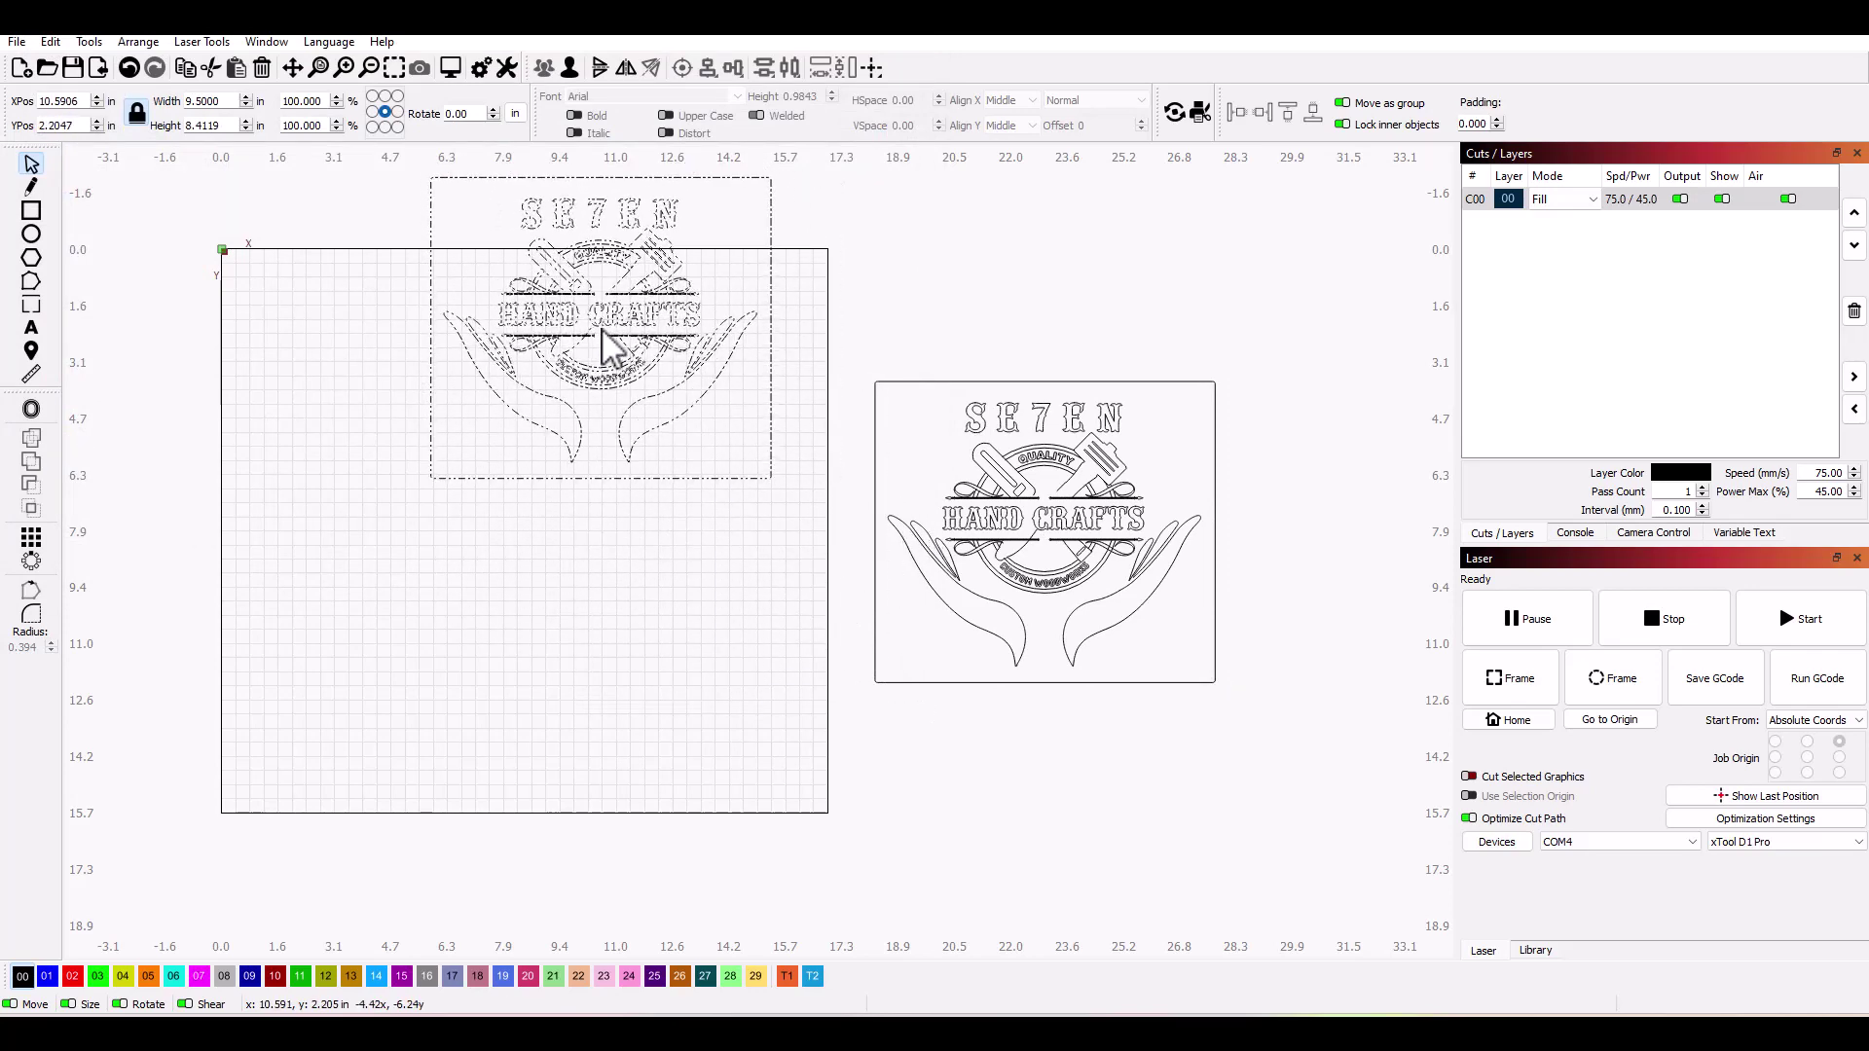
{"action": "left_click", "coordinate": [588, 646]}
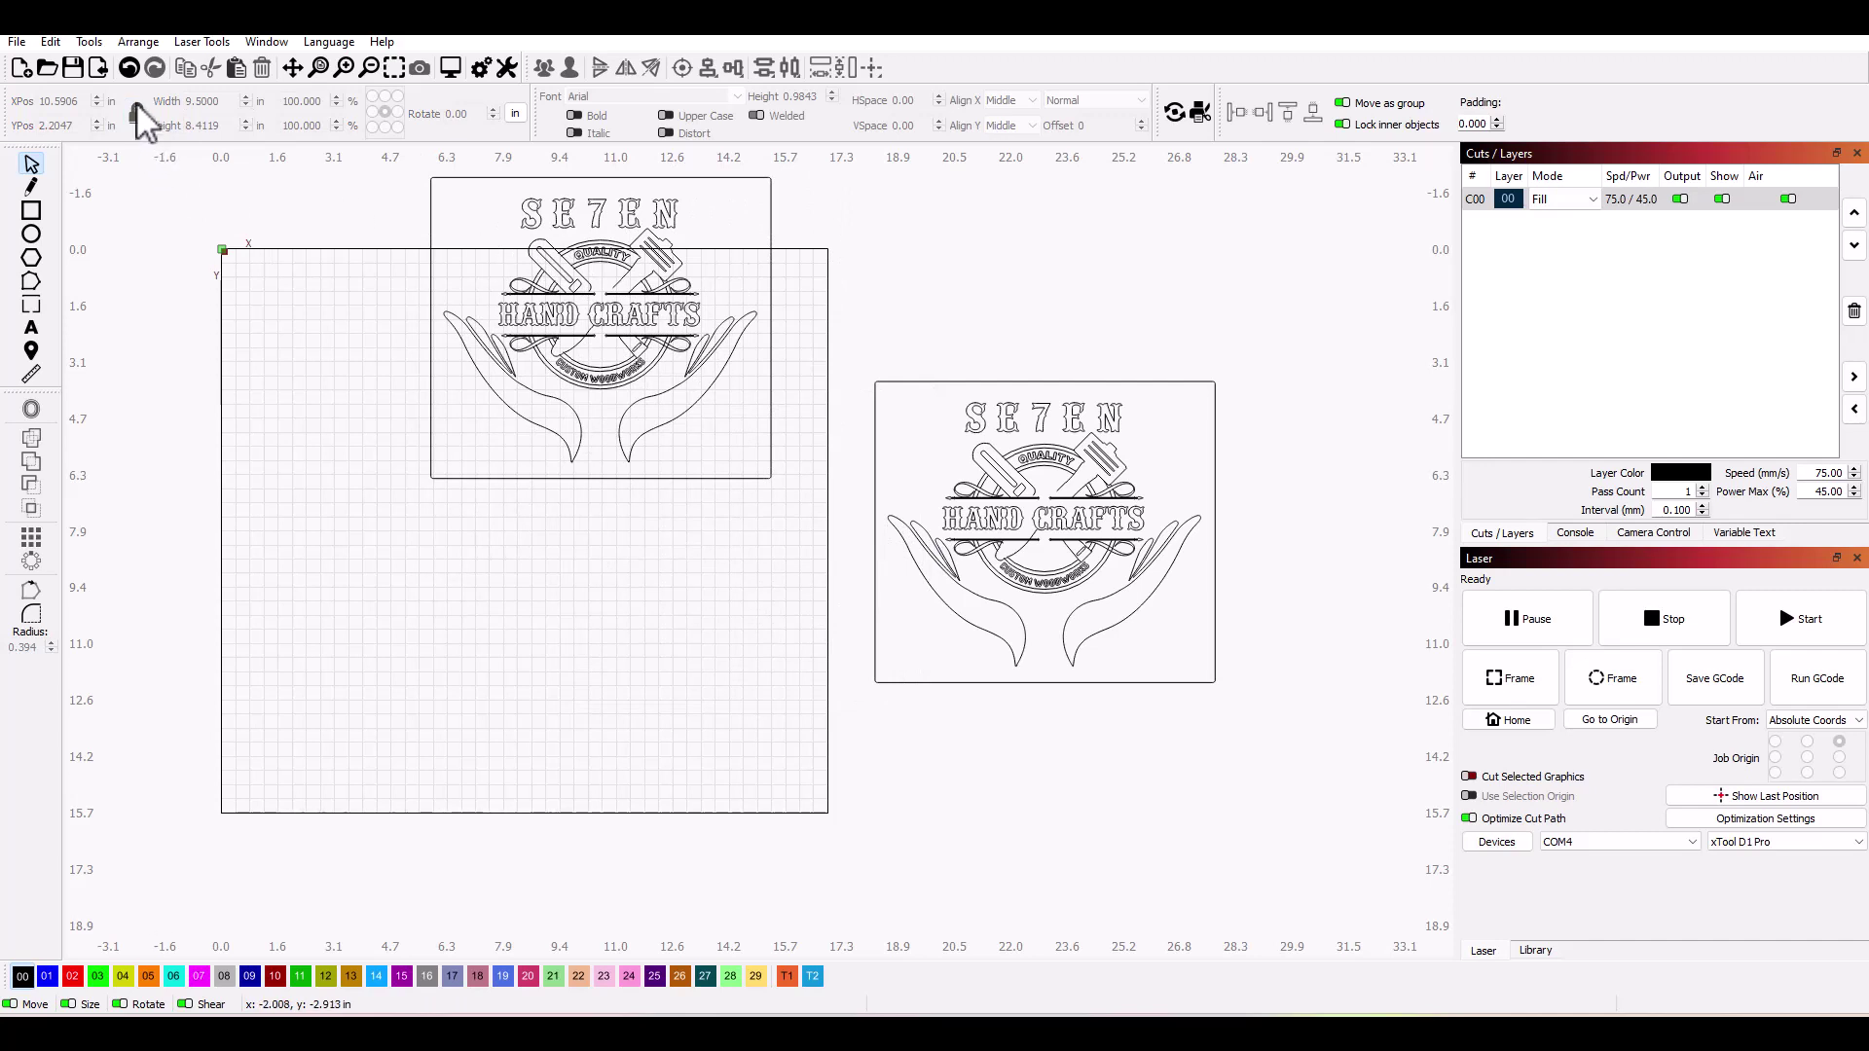
{"action": "left_click", "coordinate": [98, 69]}
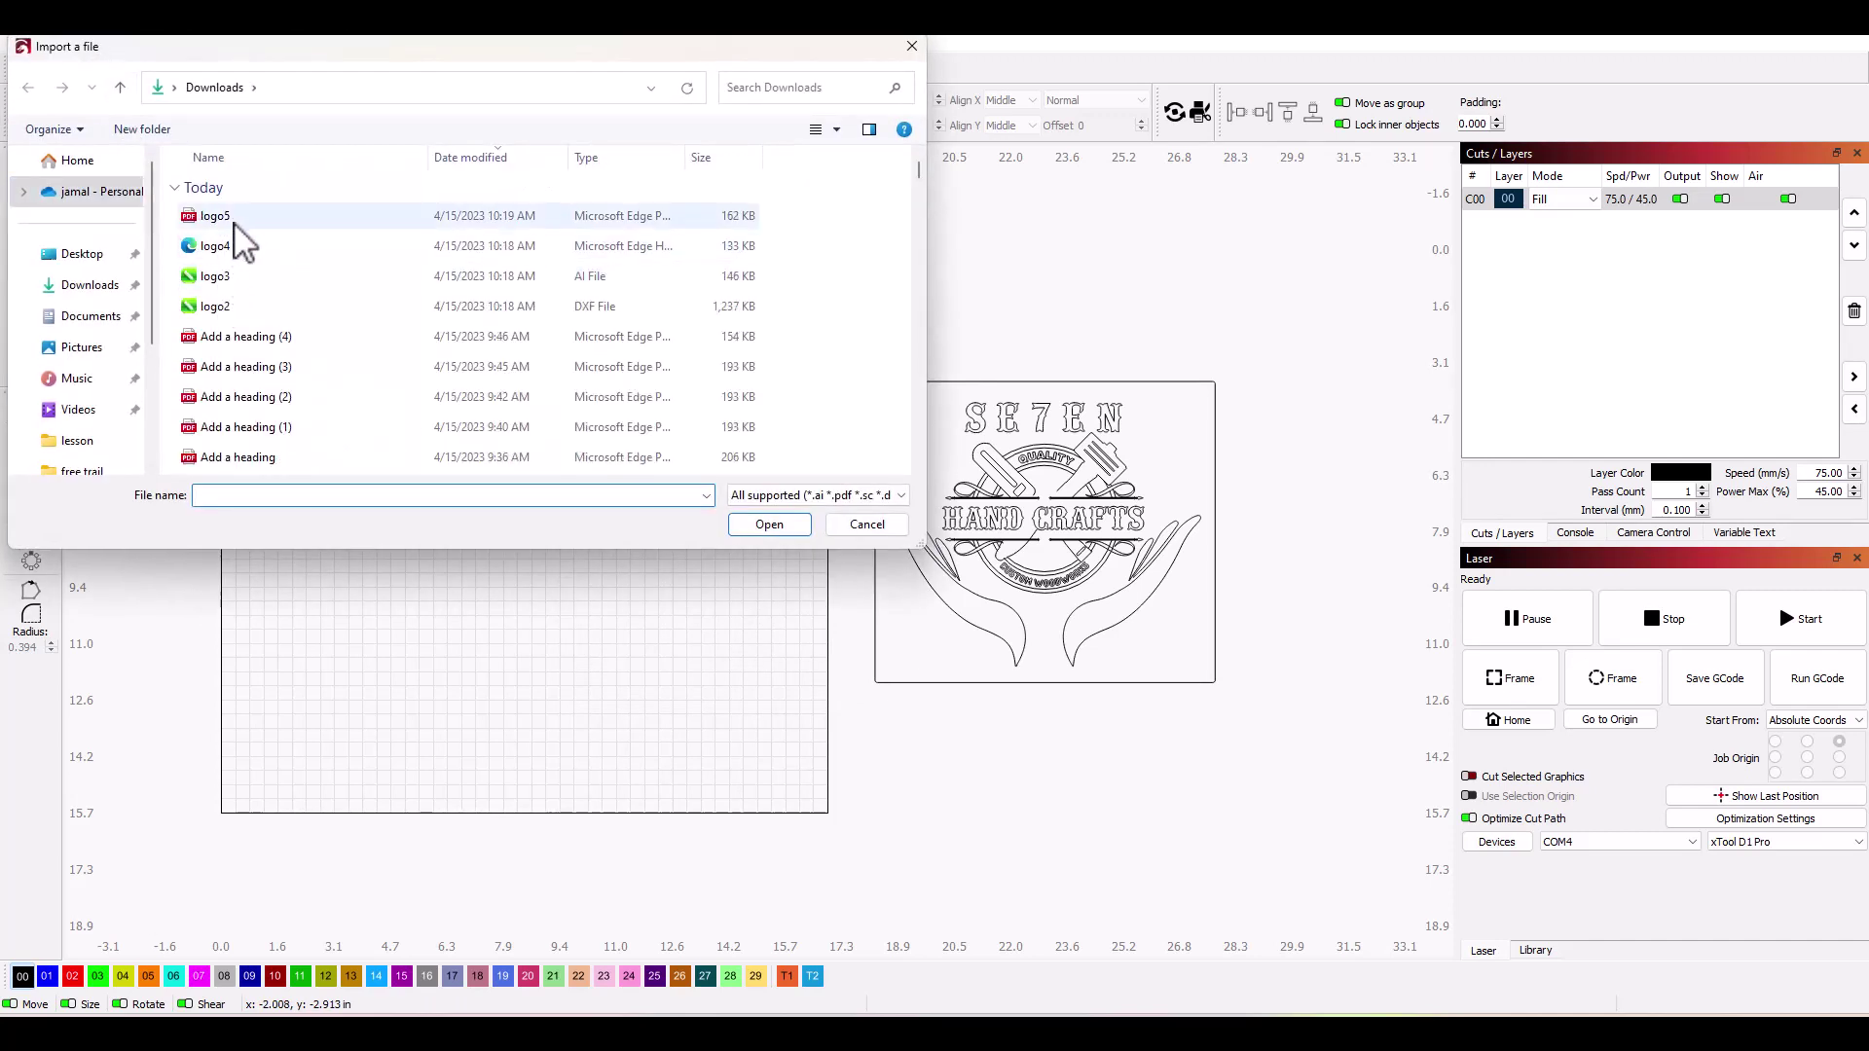
Import logo5 and move it to the lower-left of the work area.
{"action": "left_click", "coordinate": [254, 218]}
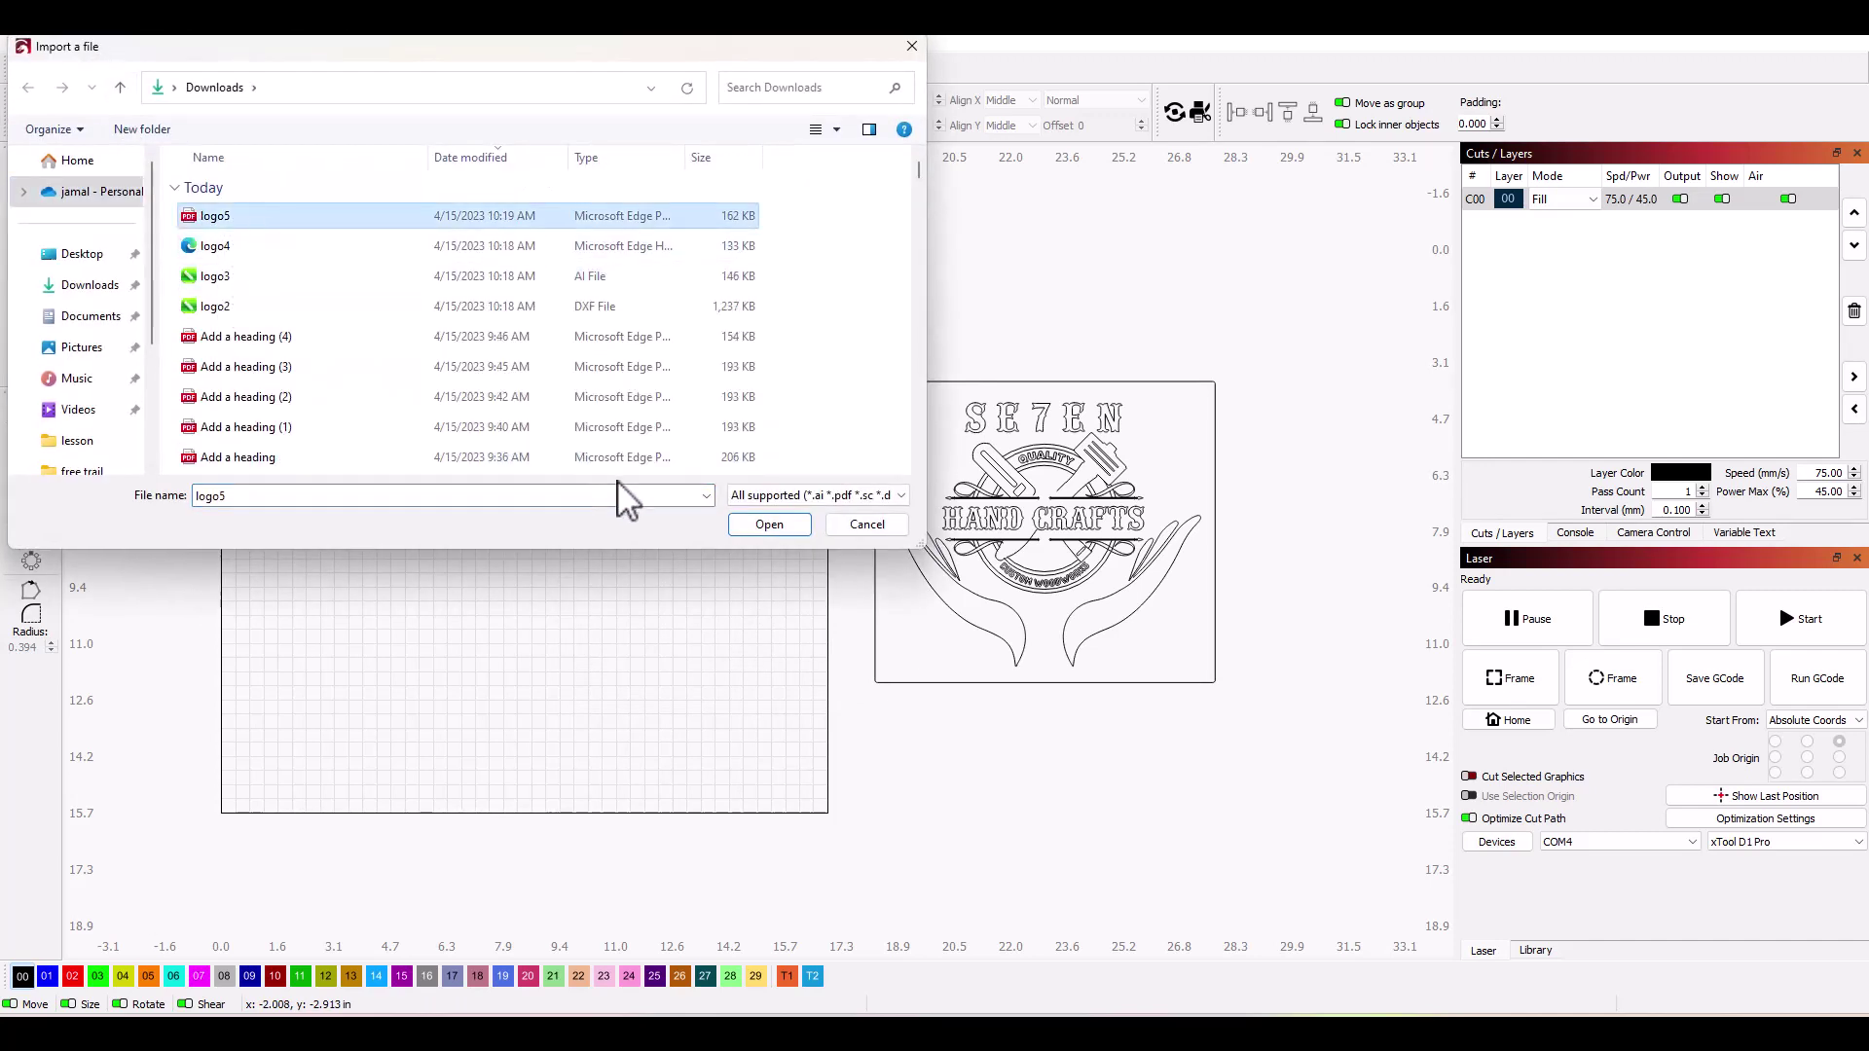
{"action": "left_click", "coordinate": [767, 526]}
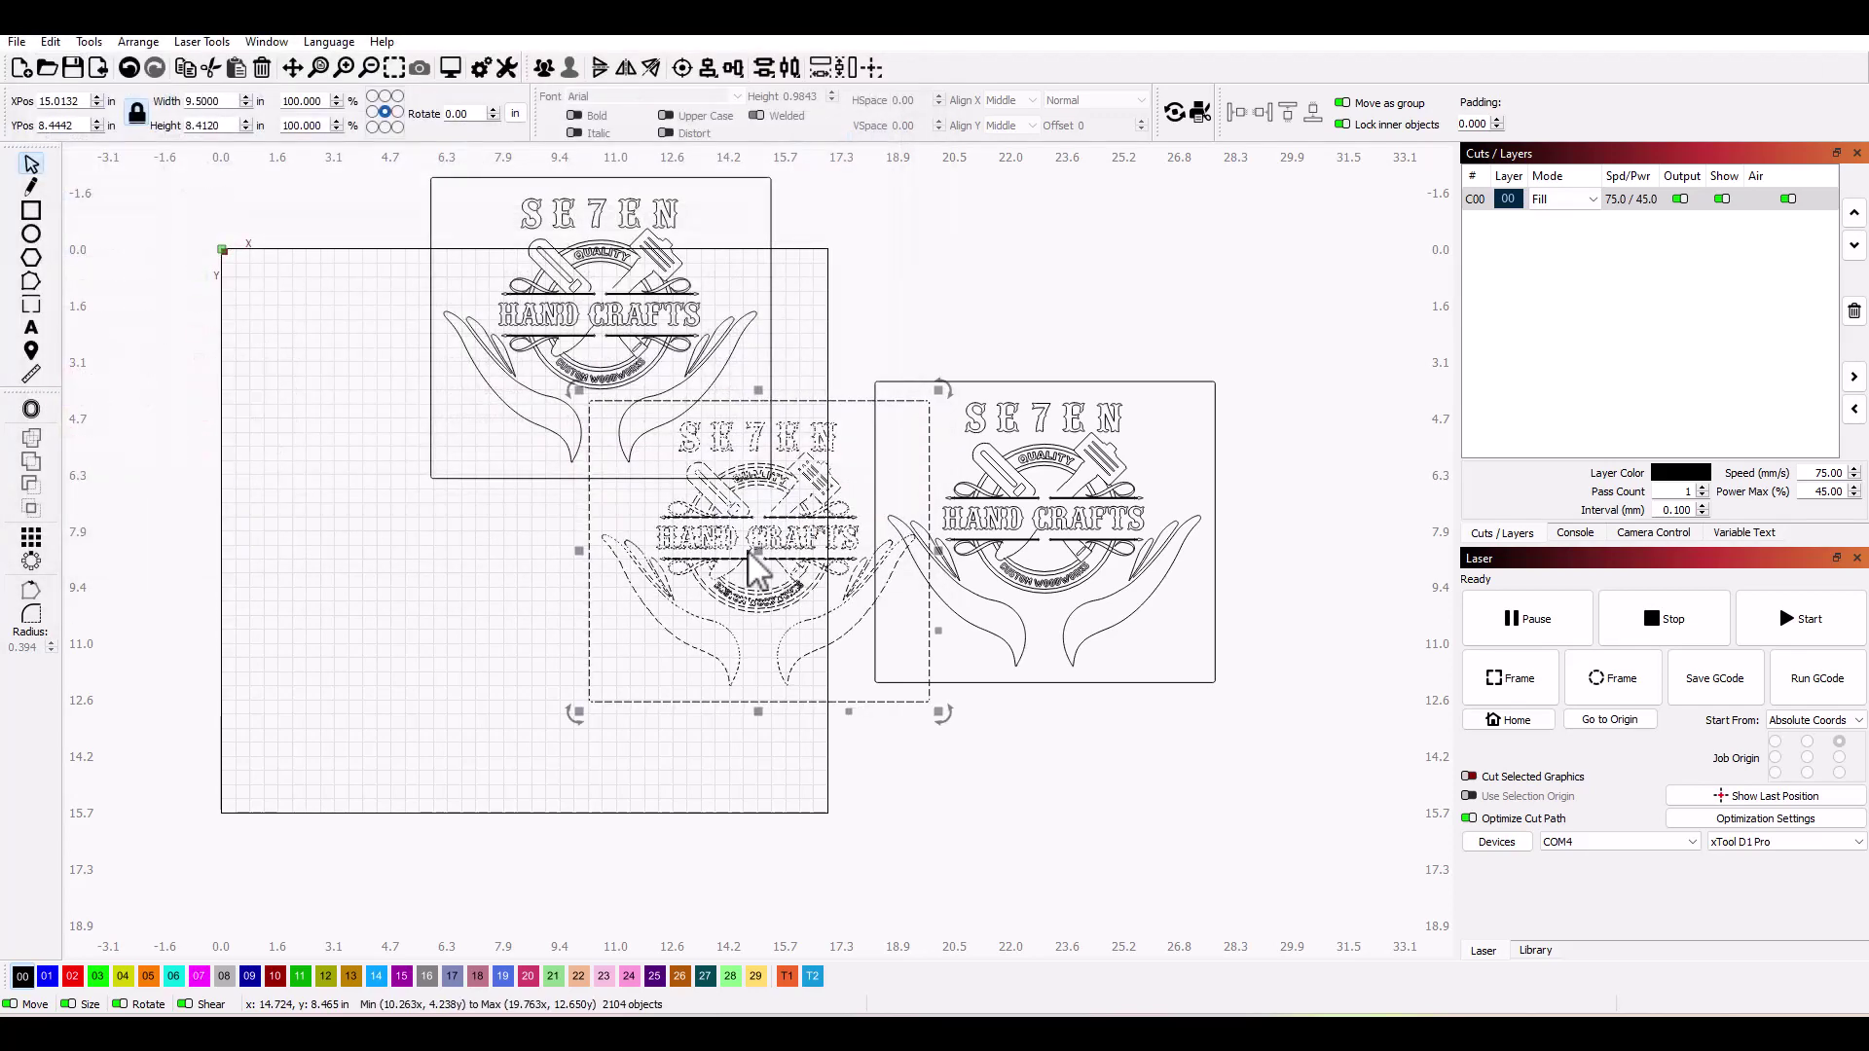
{"action": "left_click_drag", "start_coordinate": [760, 554], "coordinate": [253, 628]}
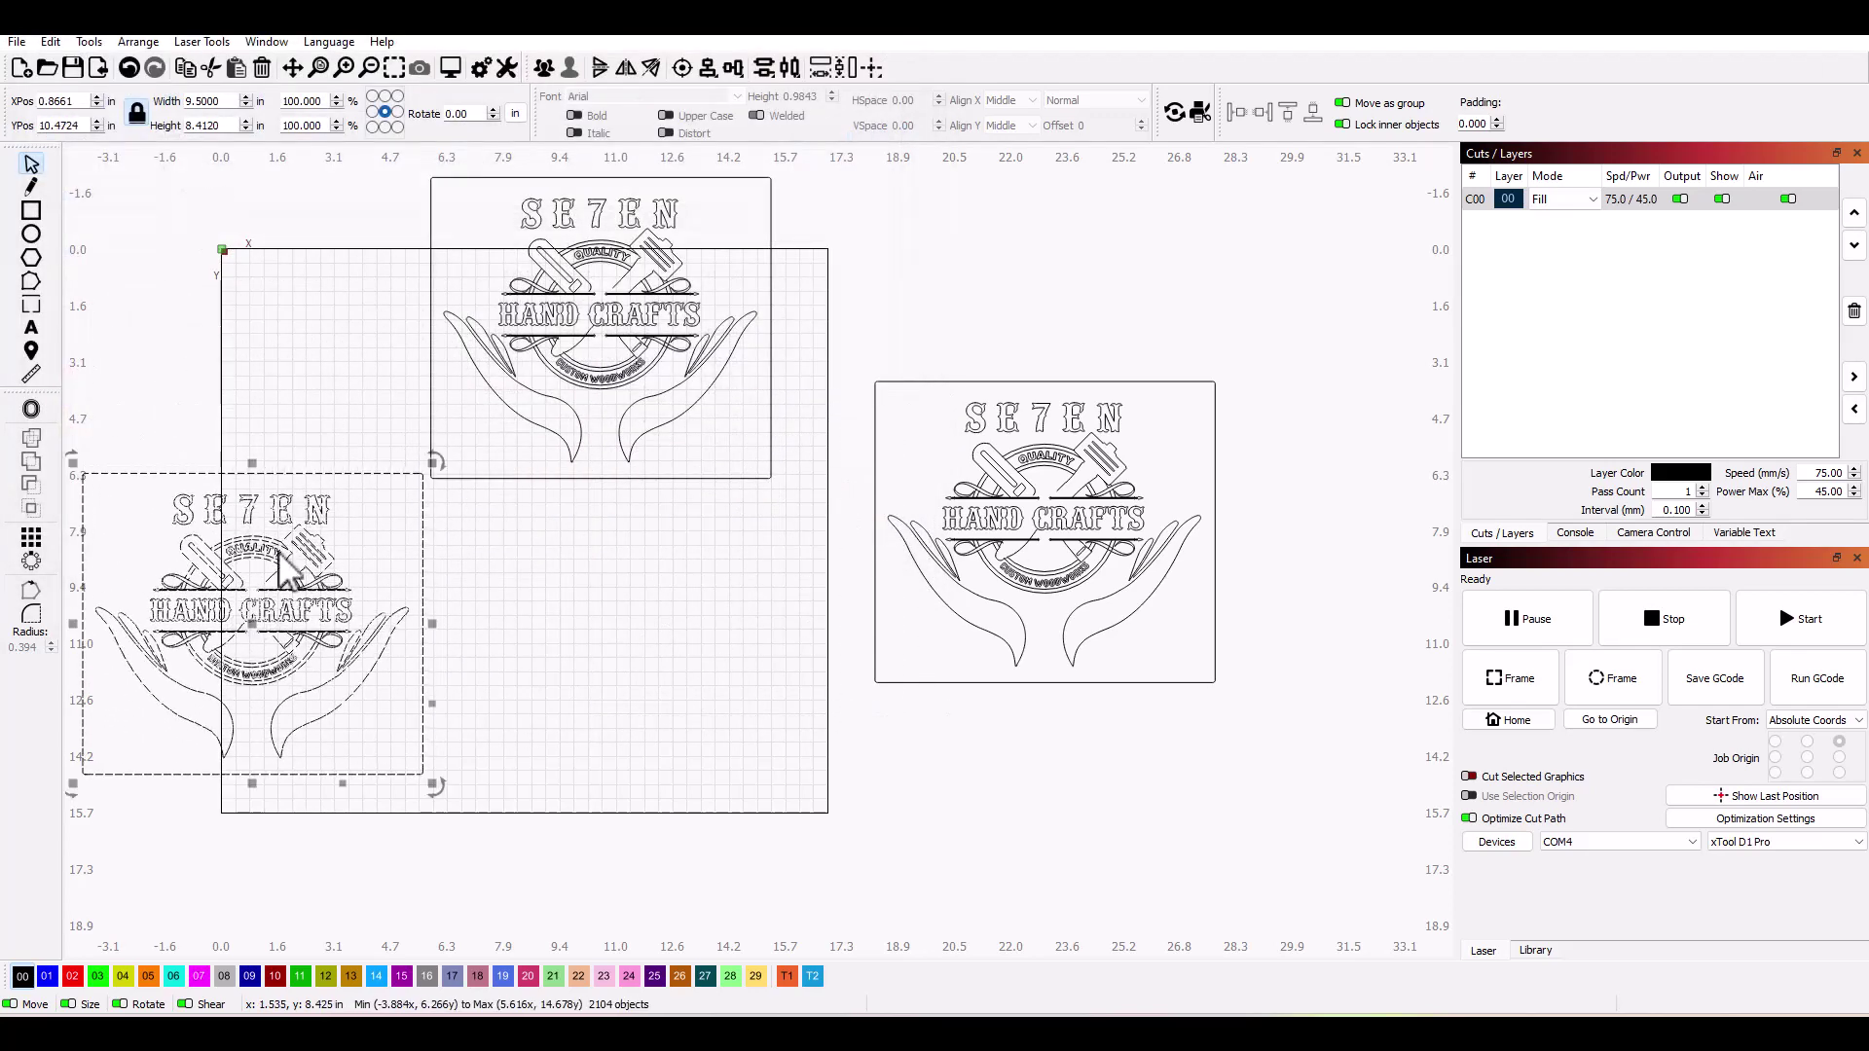
Import the logo2 DXF file, which arrives at only 0.374 x 0.331 in.
{"action": "left_click", "coordinate": [99, 68]}
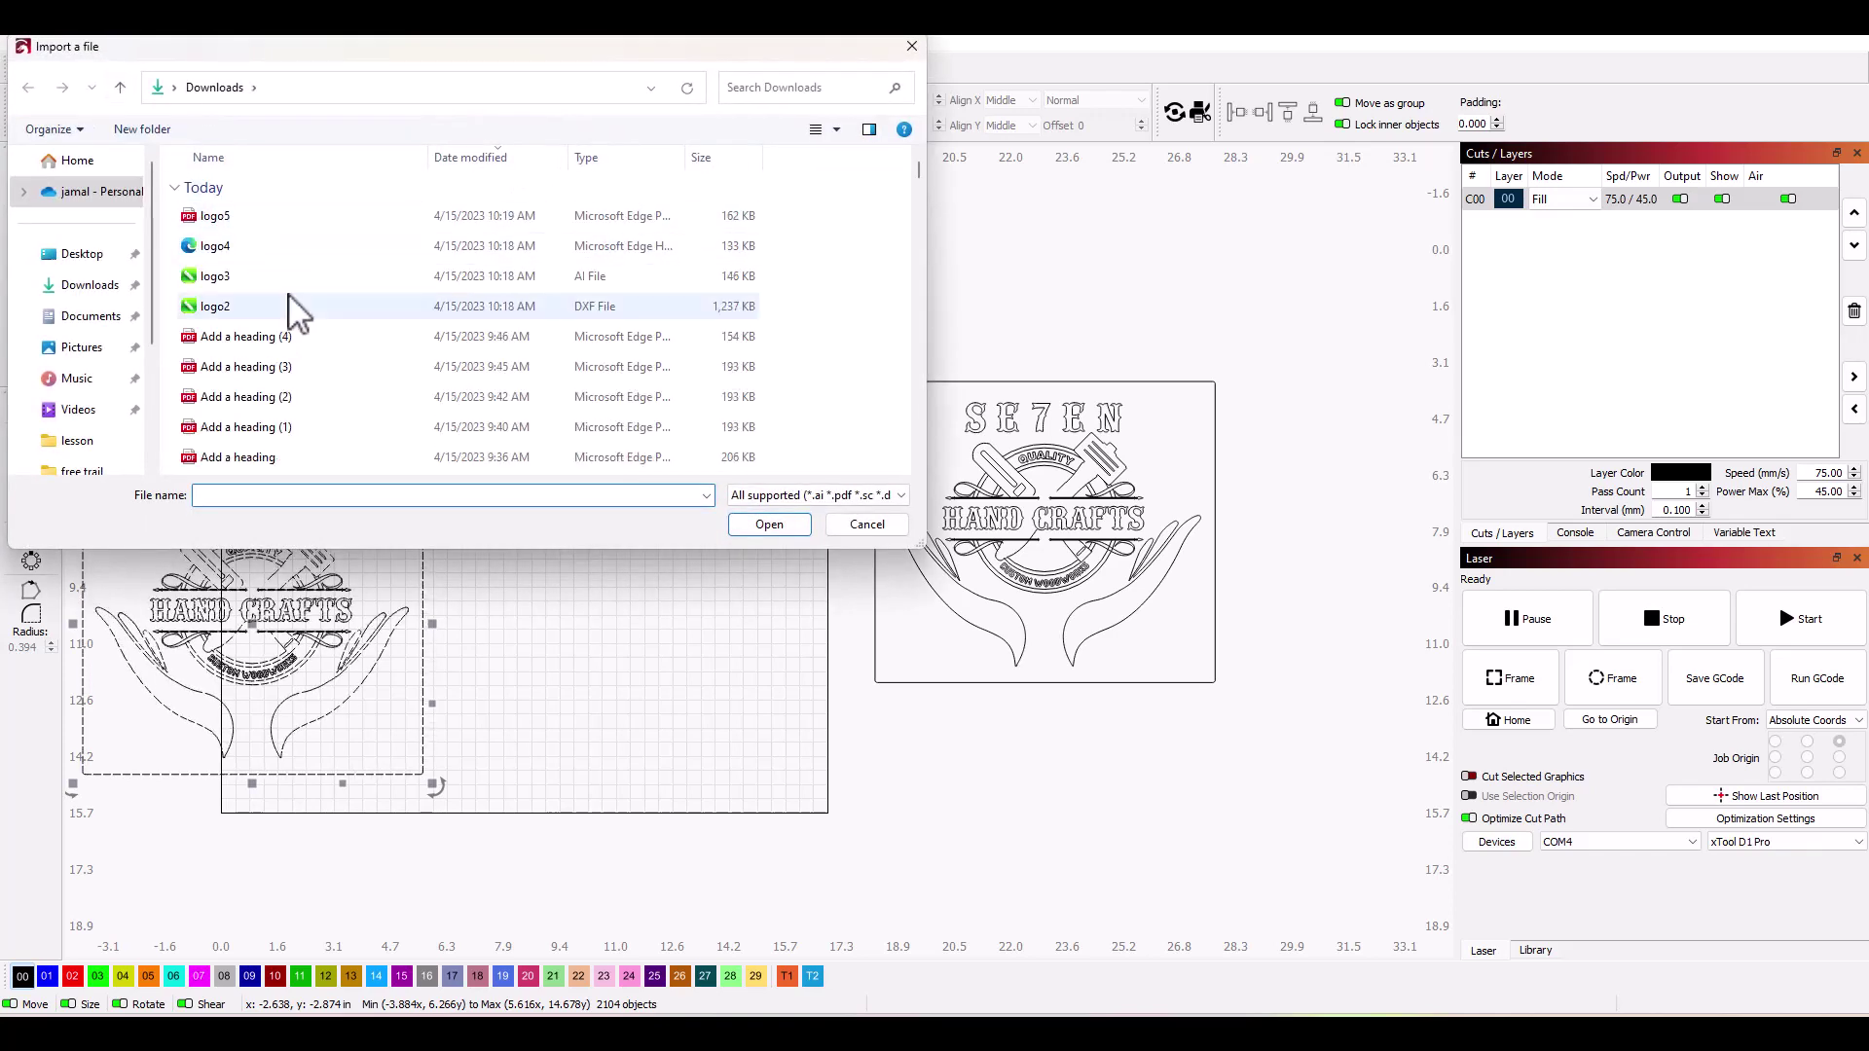
{"action": "left_click", "coordinate": [272, 307]}
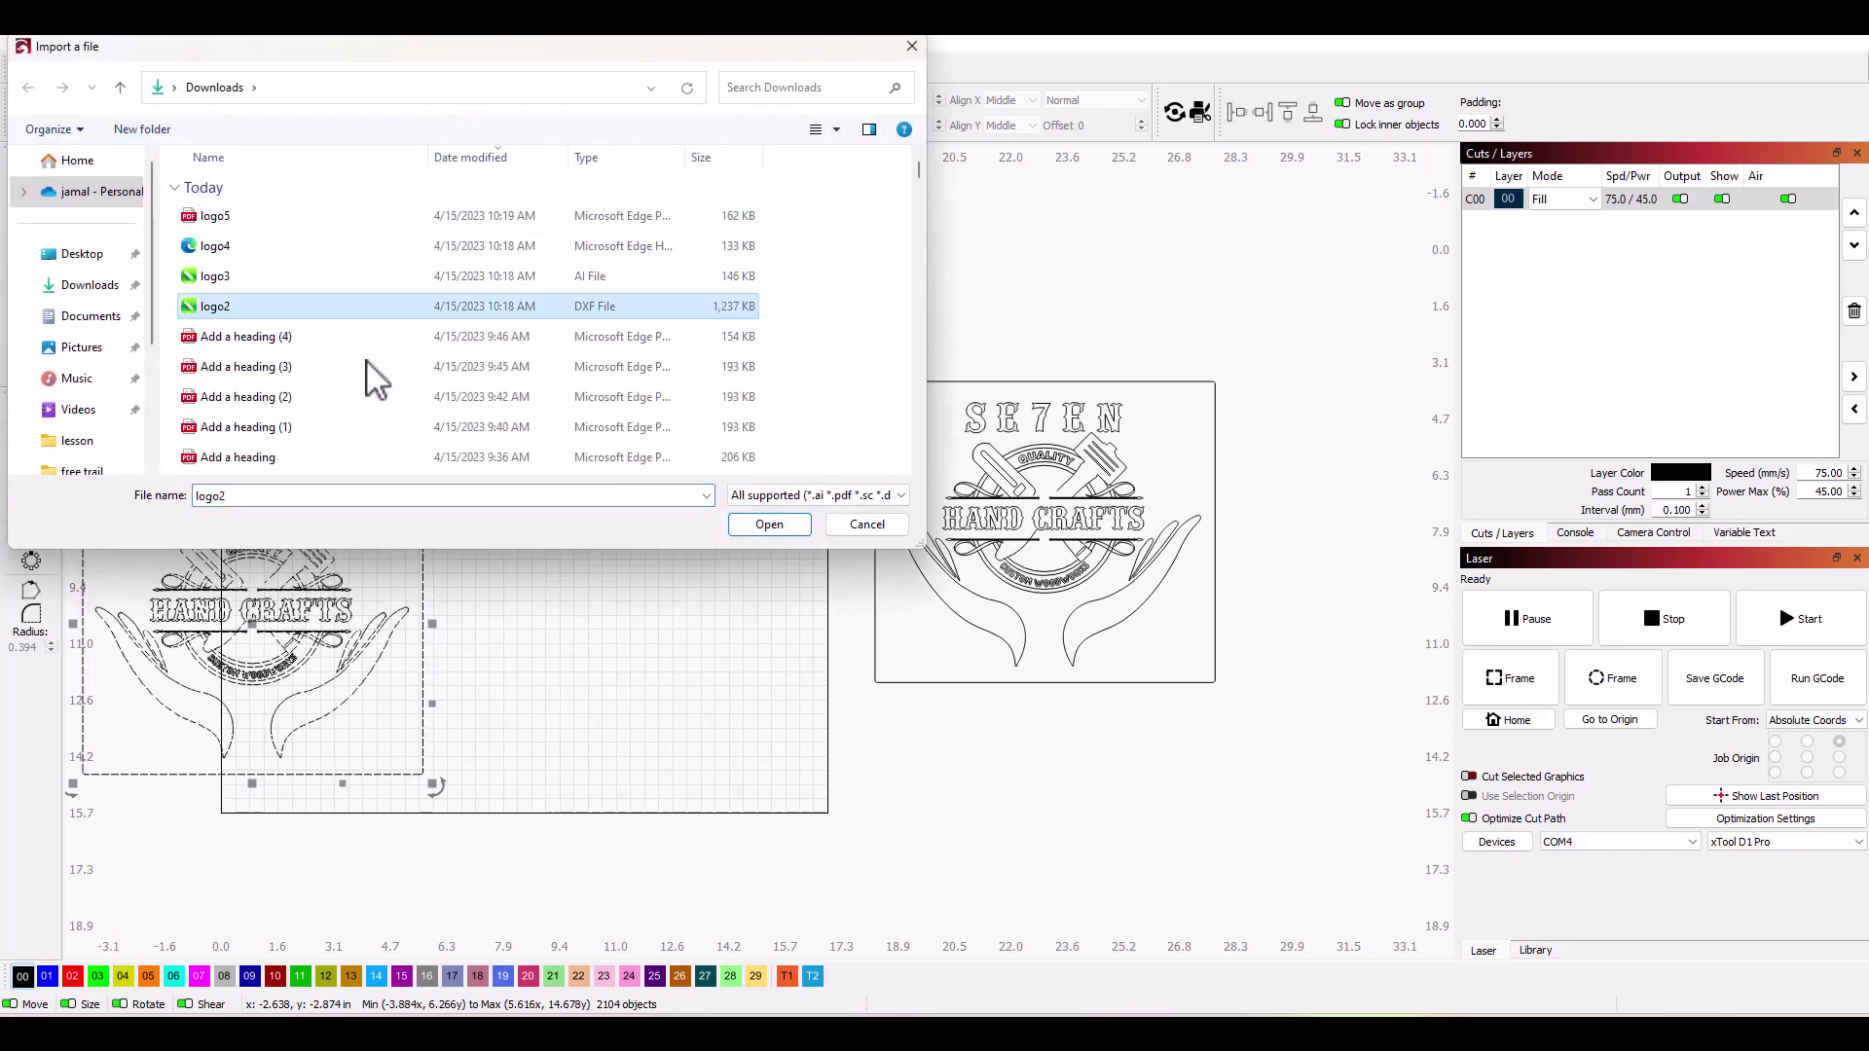
{"action": "left_click", "coordinate": [783, 526]}
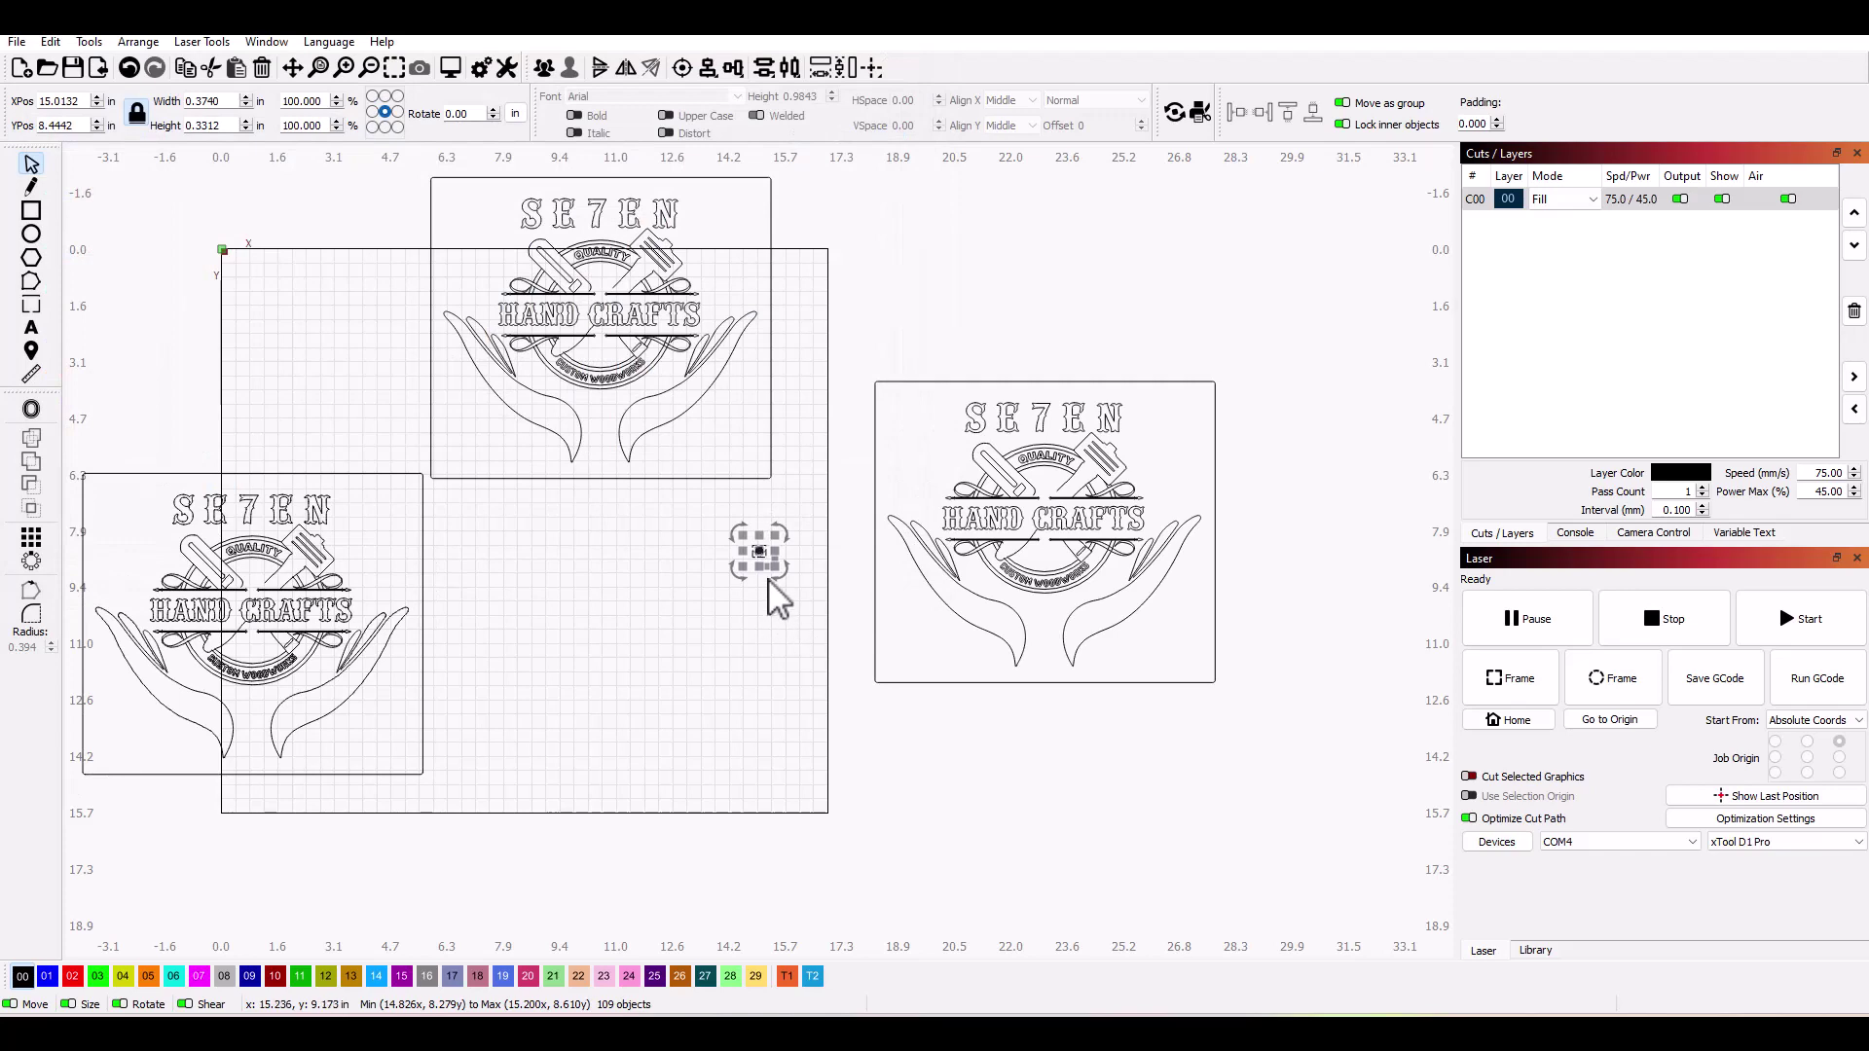
Scale the tiny logo2 to 9.5 in wide (about 8.41 in tall).
{"action": "scroll", "coordinate": [761, 560], "scroll_direction": "up", "scroll_amount": 2}
{"action": "scroll", "coordinate": [757, 555], "scroll_direction": "up", "scroll_amount": 5}
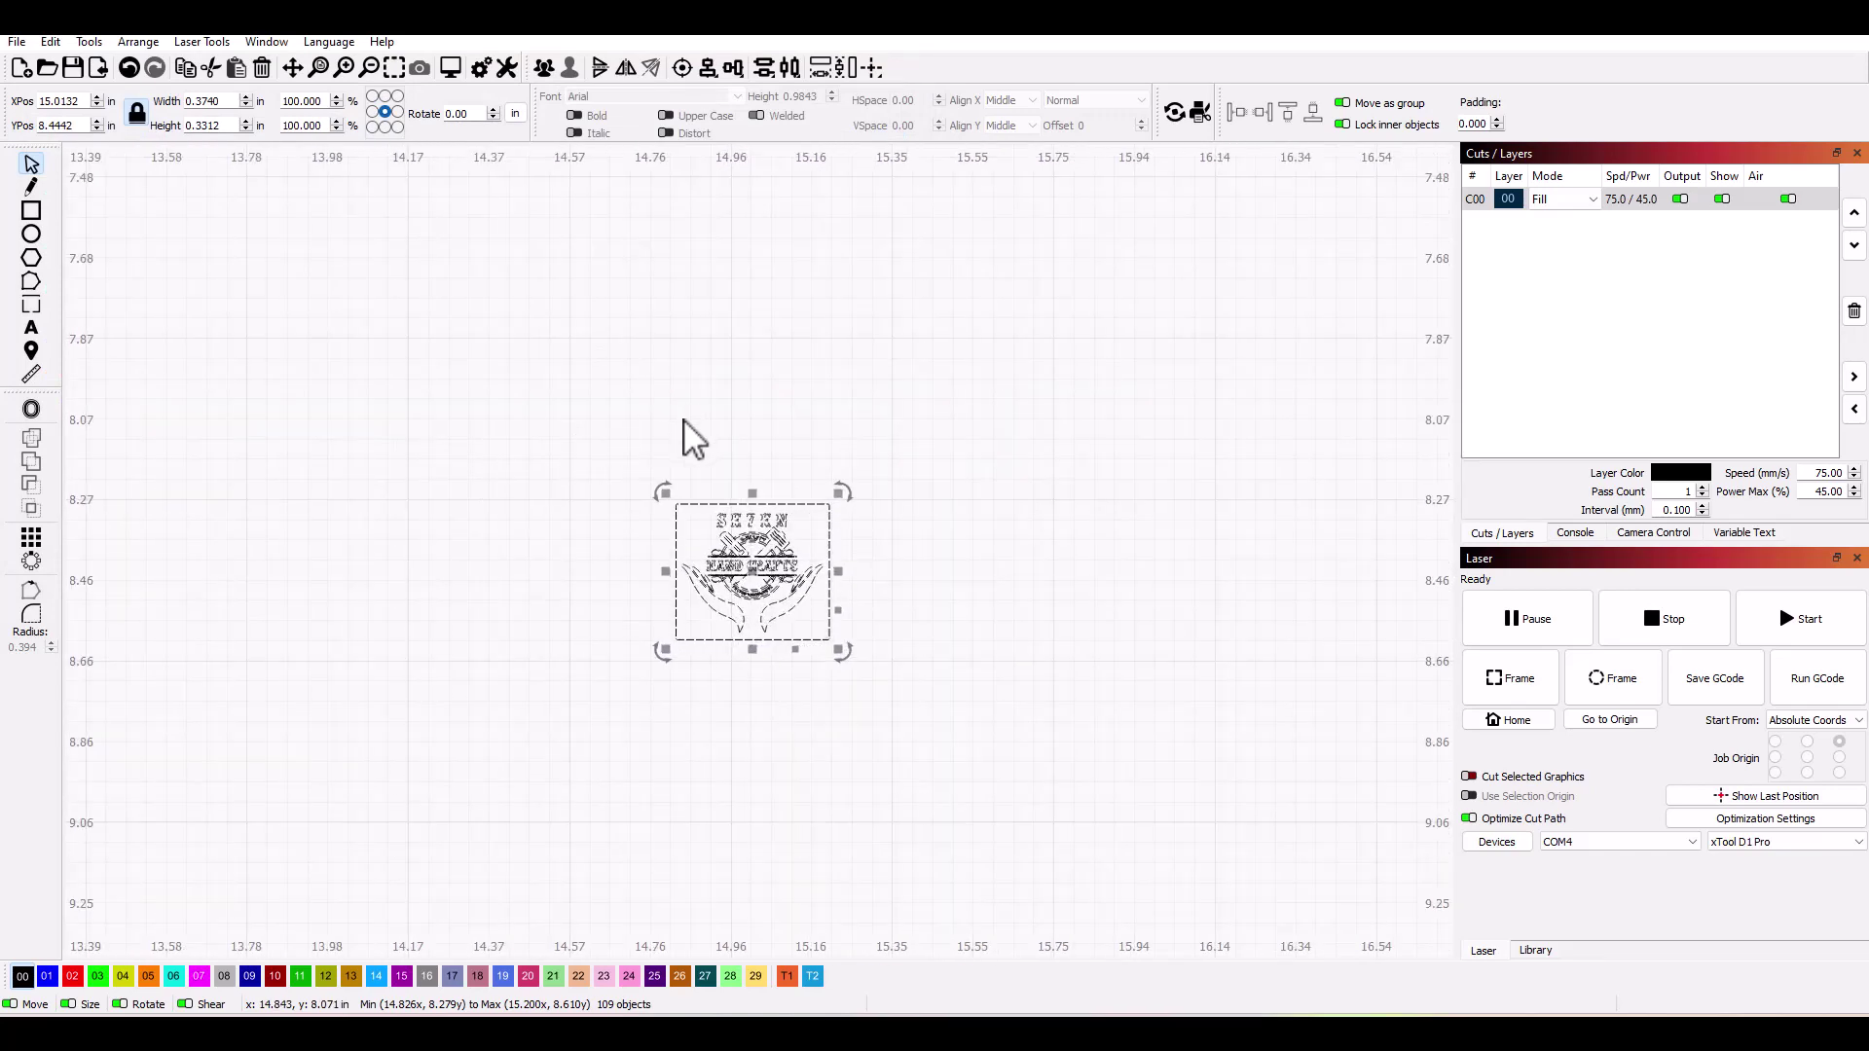
{"action": "left_click_drag", "start_coordinate": [636, 423], "coordinate": [905, 738]}
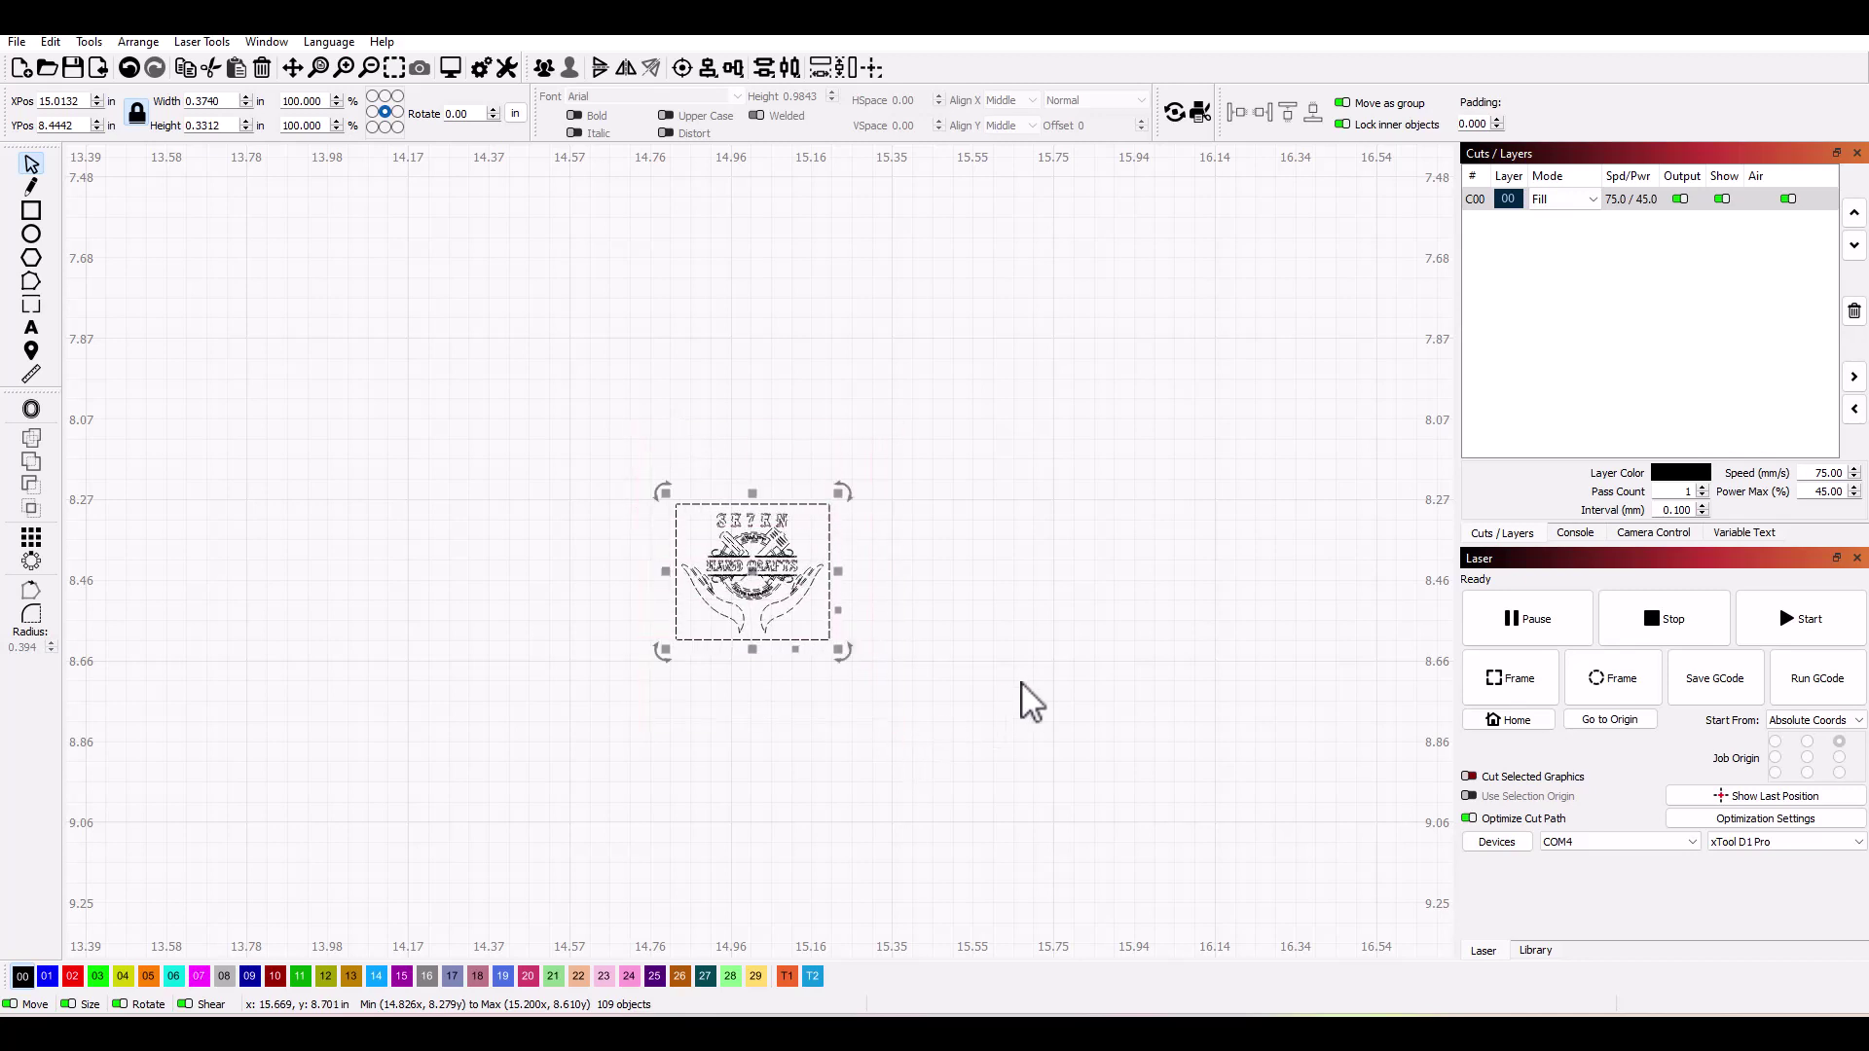
{"action": "scroll", "coordinate": [1044, 647], "scroll_direction": "down", "scroll_amount": 5}
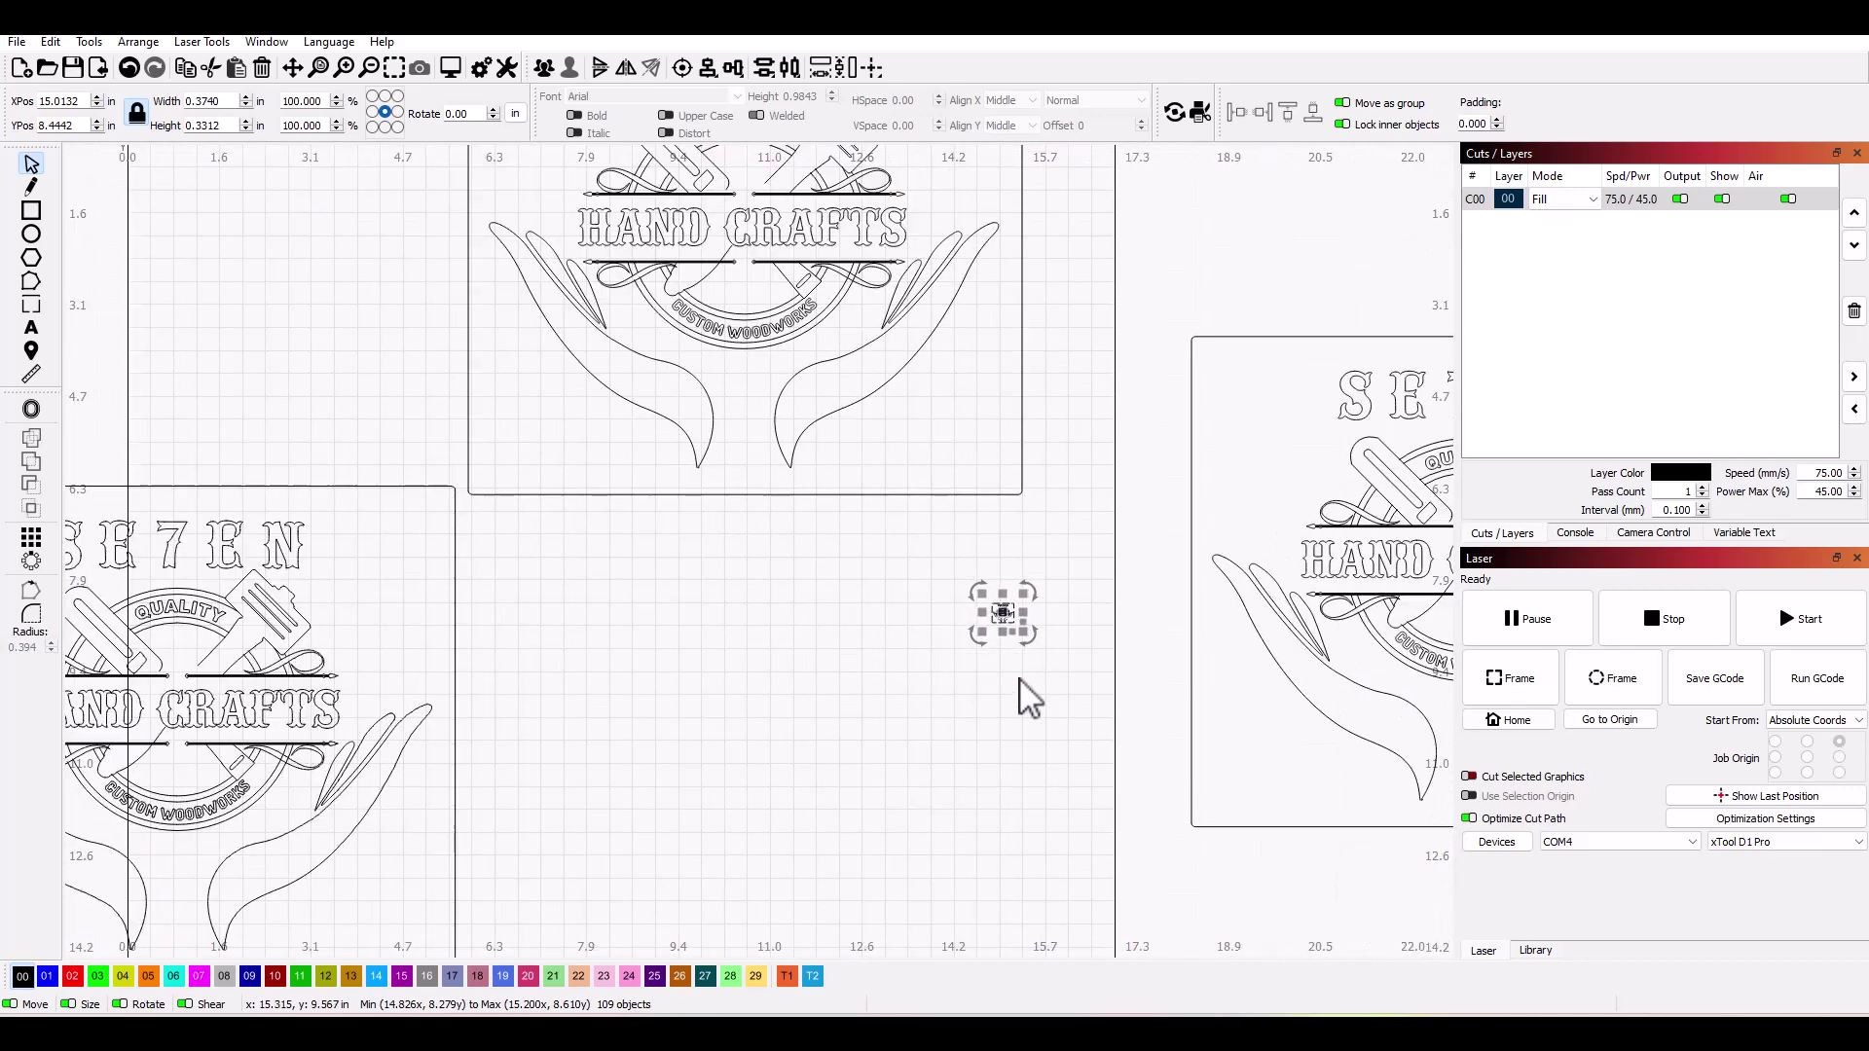
{"action": "scroll", "coordinate": [1009, 693], "scroll_direction": "down", "scroll_amount": 1}
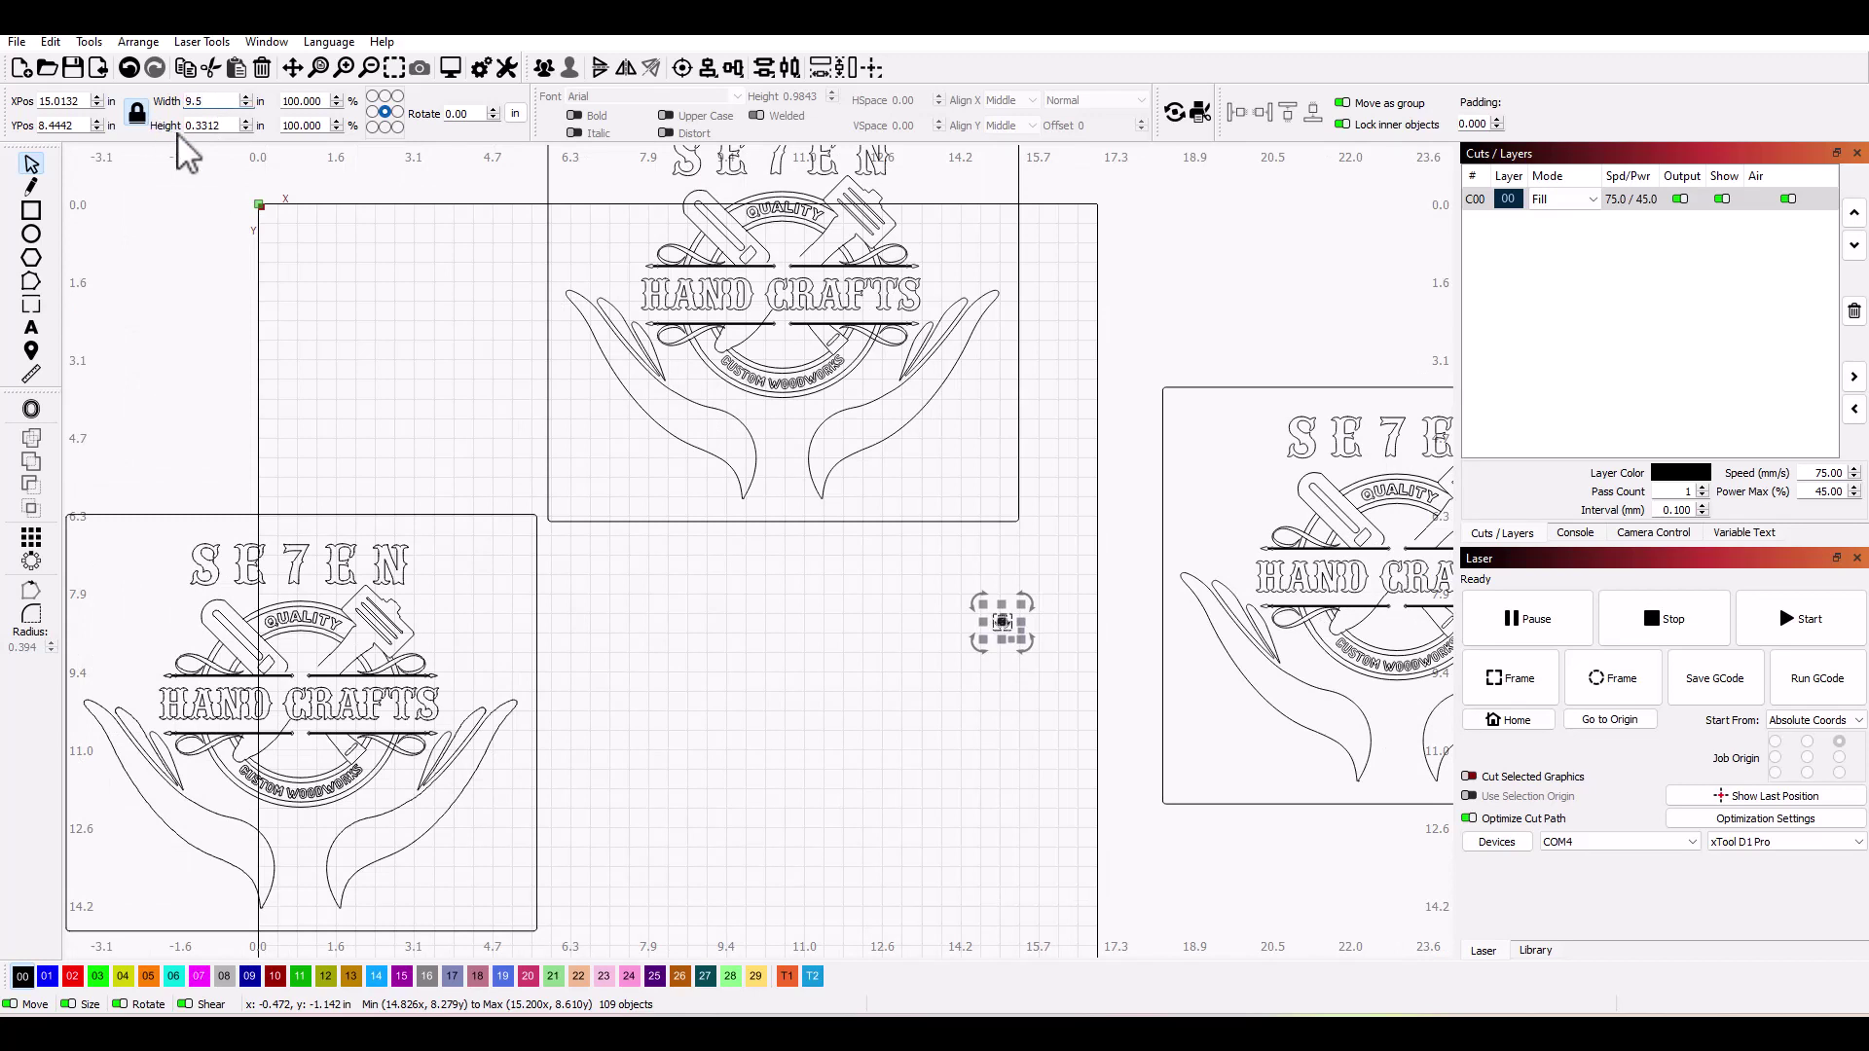
{"action": "type", "text": "9.5"}
{"action": "key", "text": "Return"}
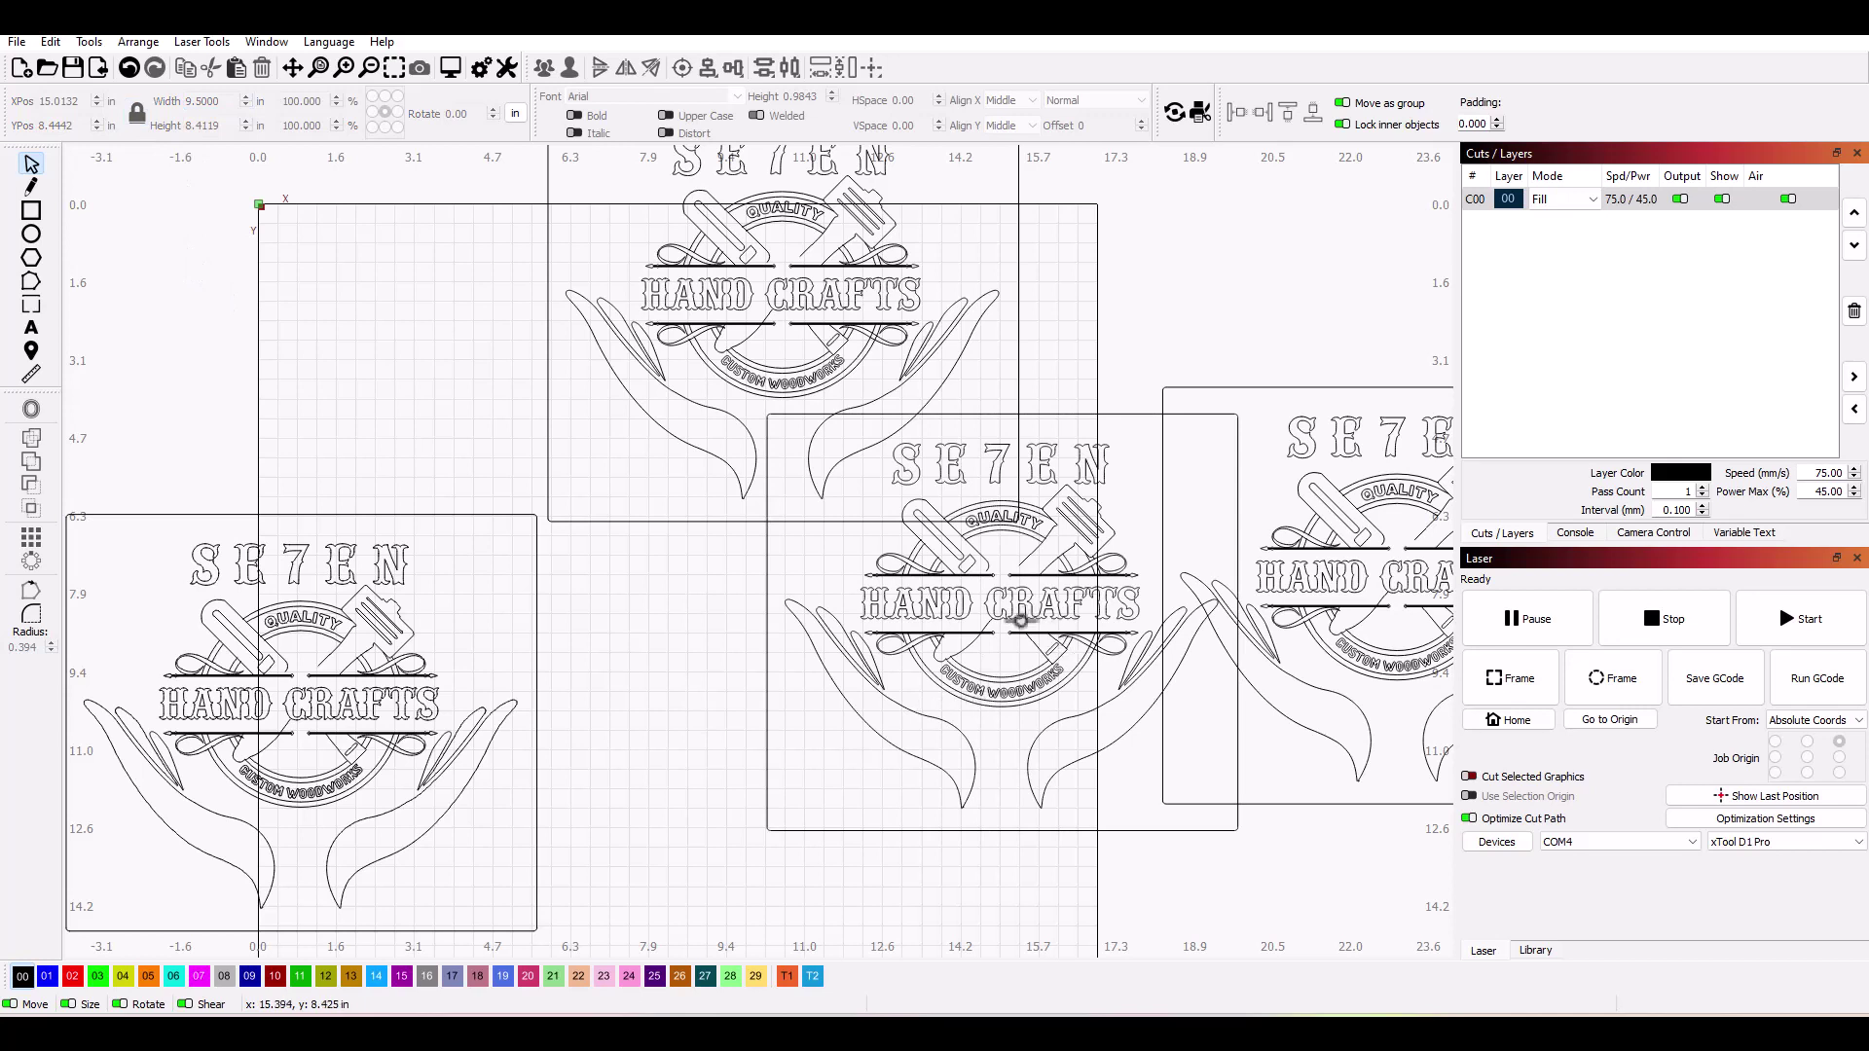
Move the enlarged logo2 down and left to the lower middle of the work area.
{"action": "left_click", "coordinate": [944, 861]}
{"action": "left_click_drag", "start_coordinate": [748, 404], "coordinate": [1271, 893]}
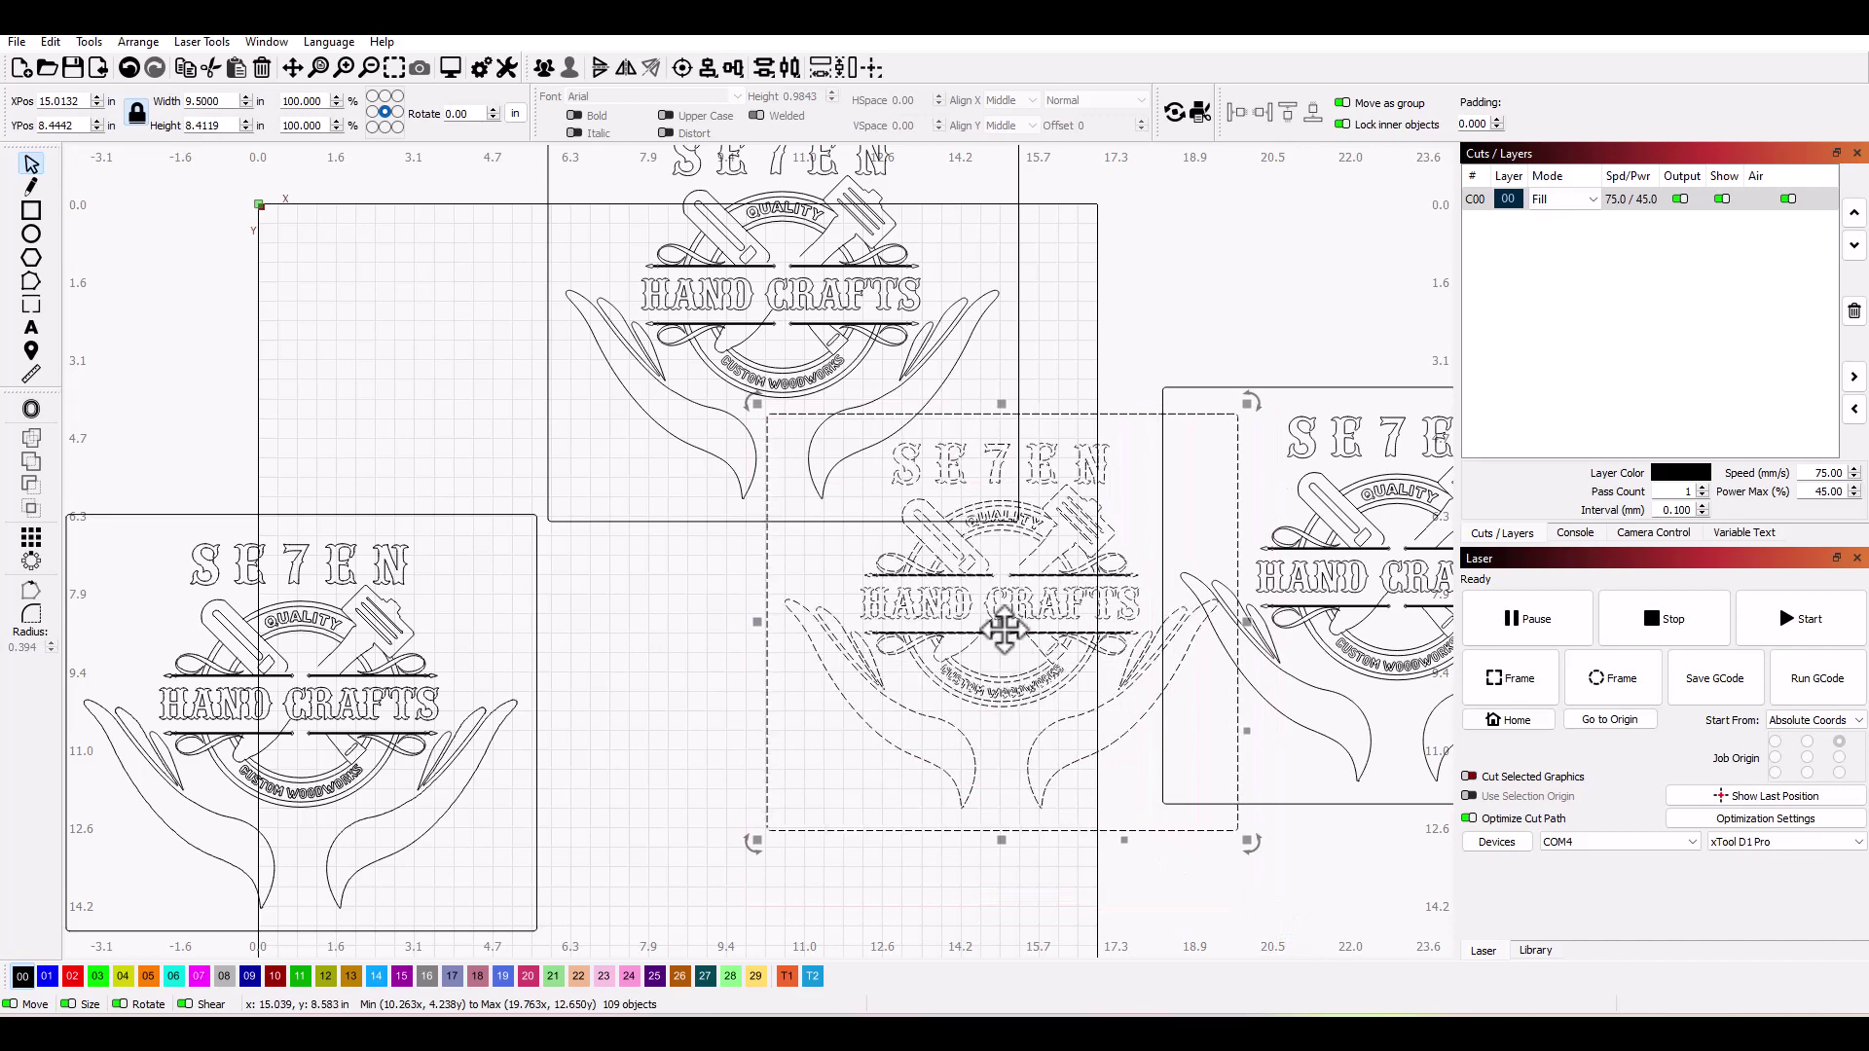
{"action": "left_click_drag", "start_coordinate": [979, 660], "coordinate": [811, 822]}
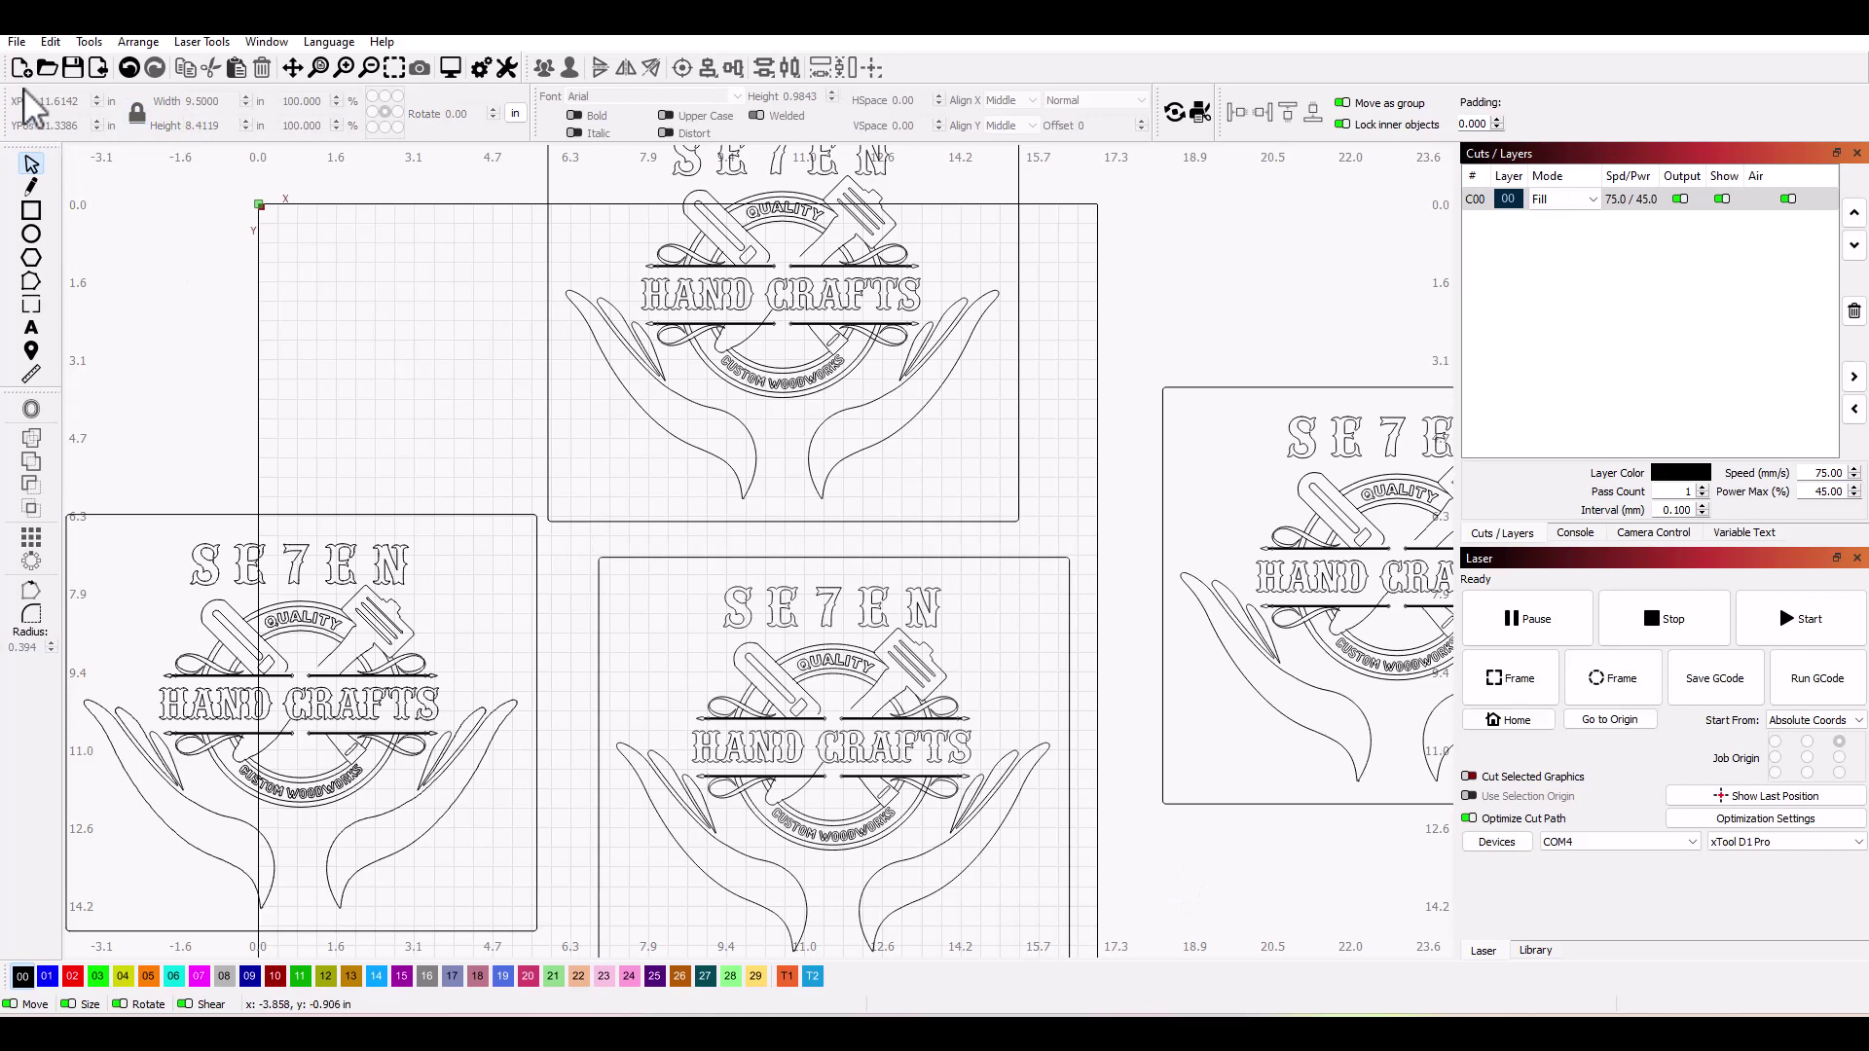
{"action": "left_click", "coordinate": [17, 42]}
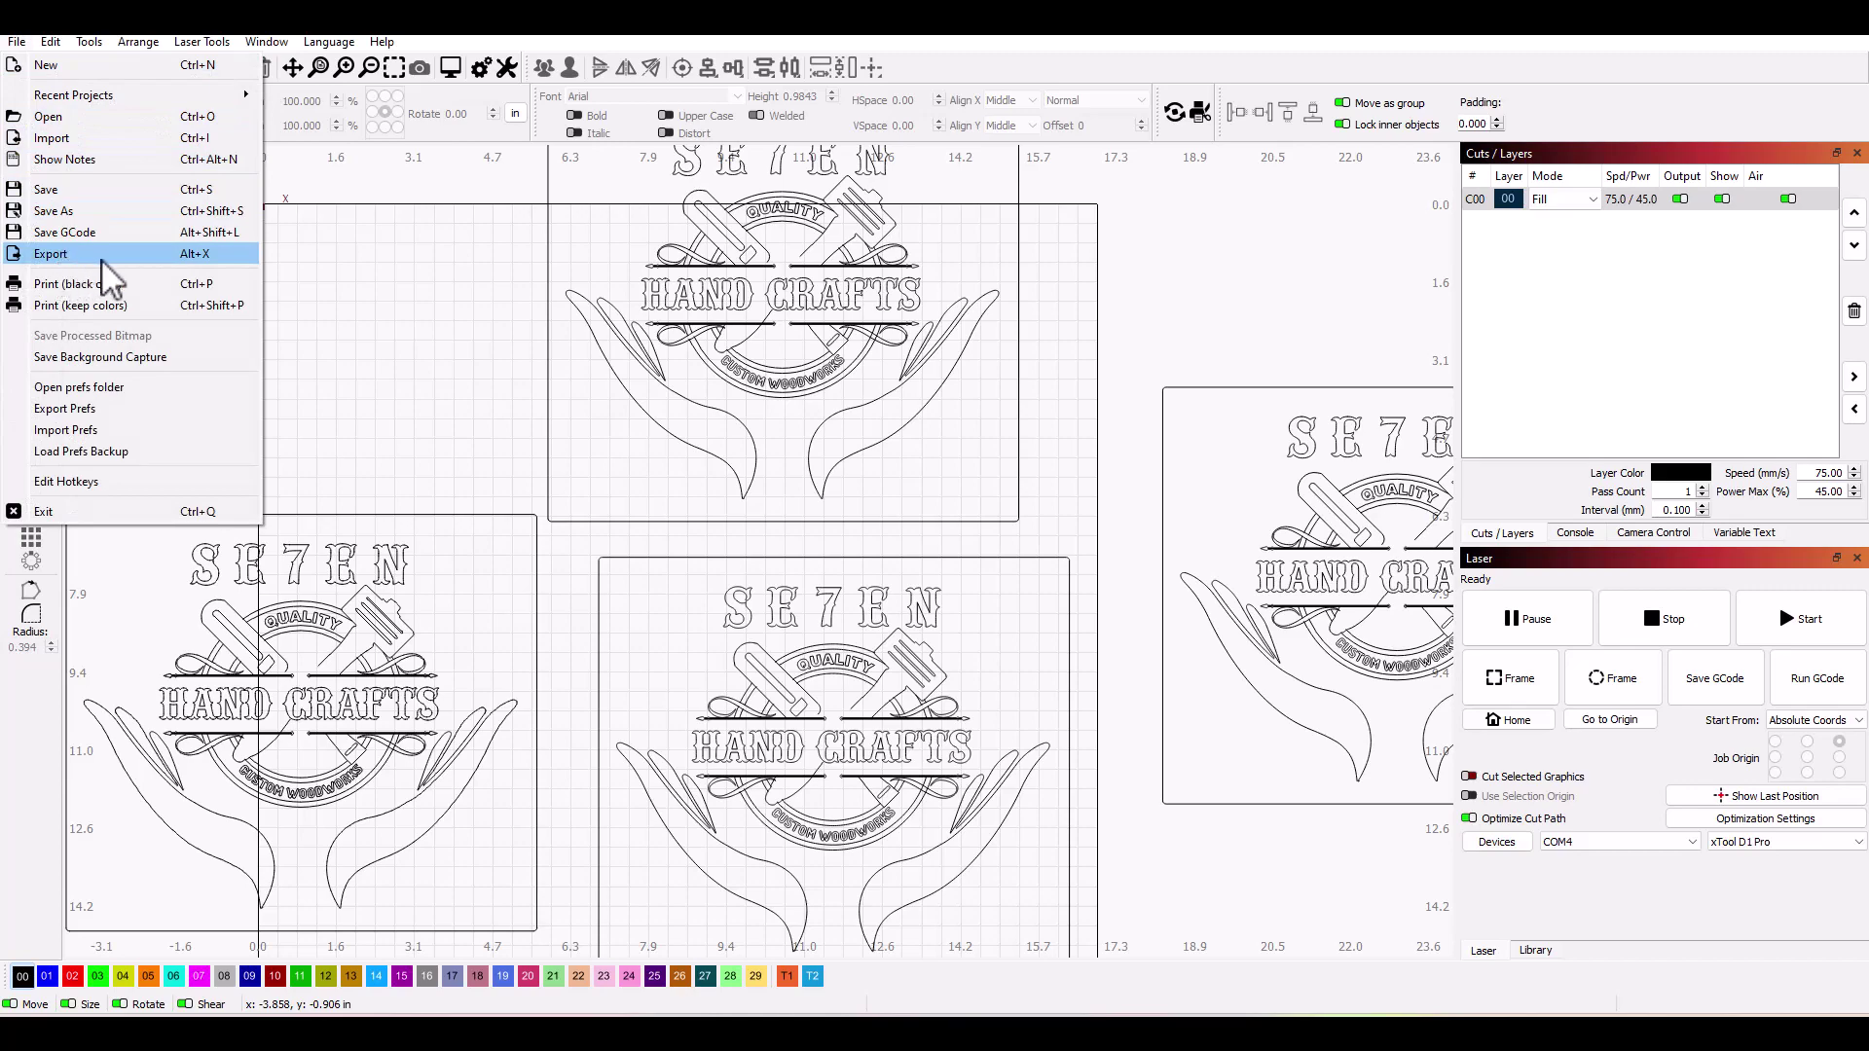
Check LightBurn's export formats (AI, DXF and SVG, no EPS), then cancel the export.
{"action": "left_click", "coordinate": [154, 256]}
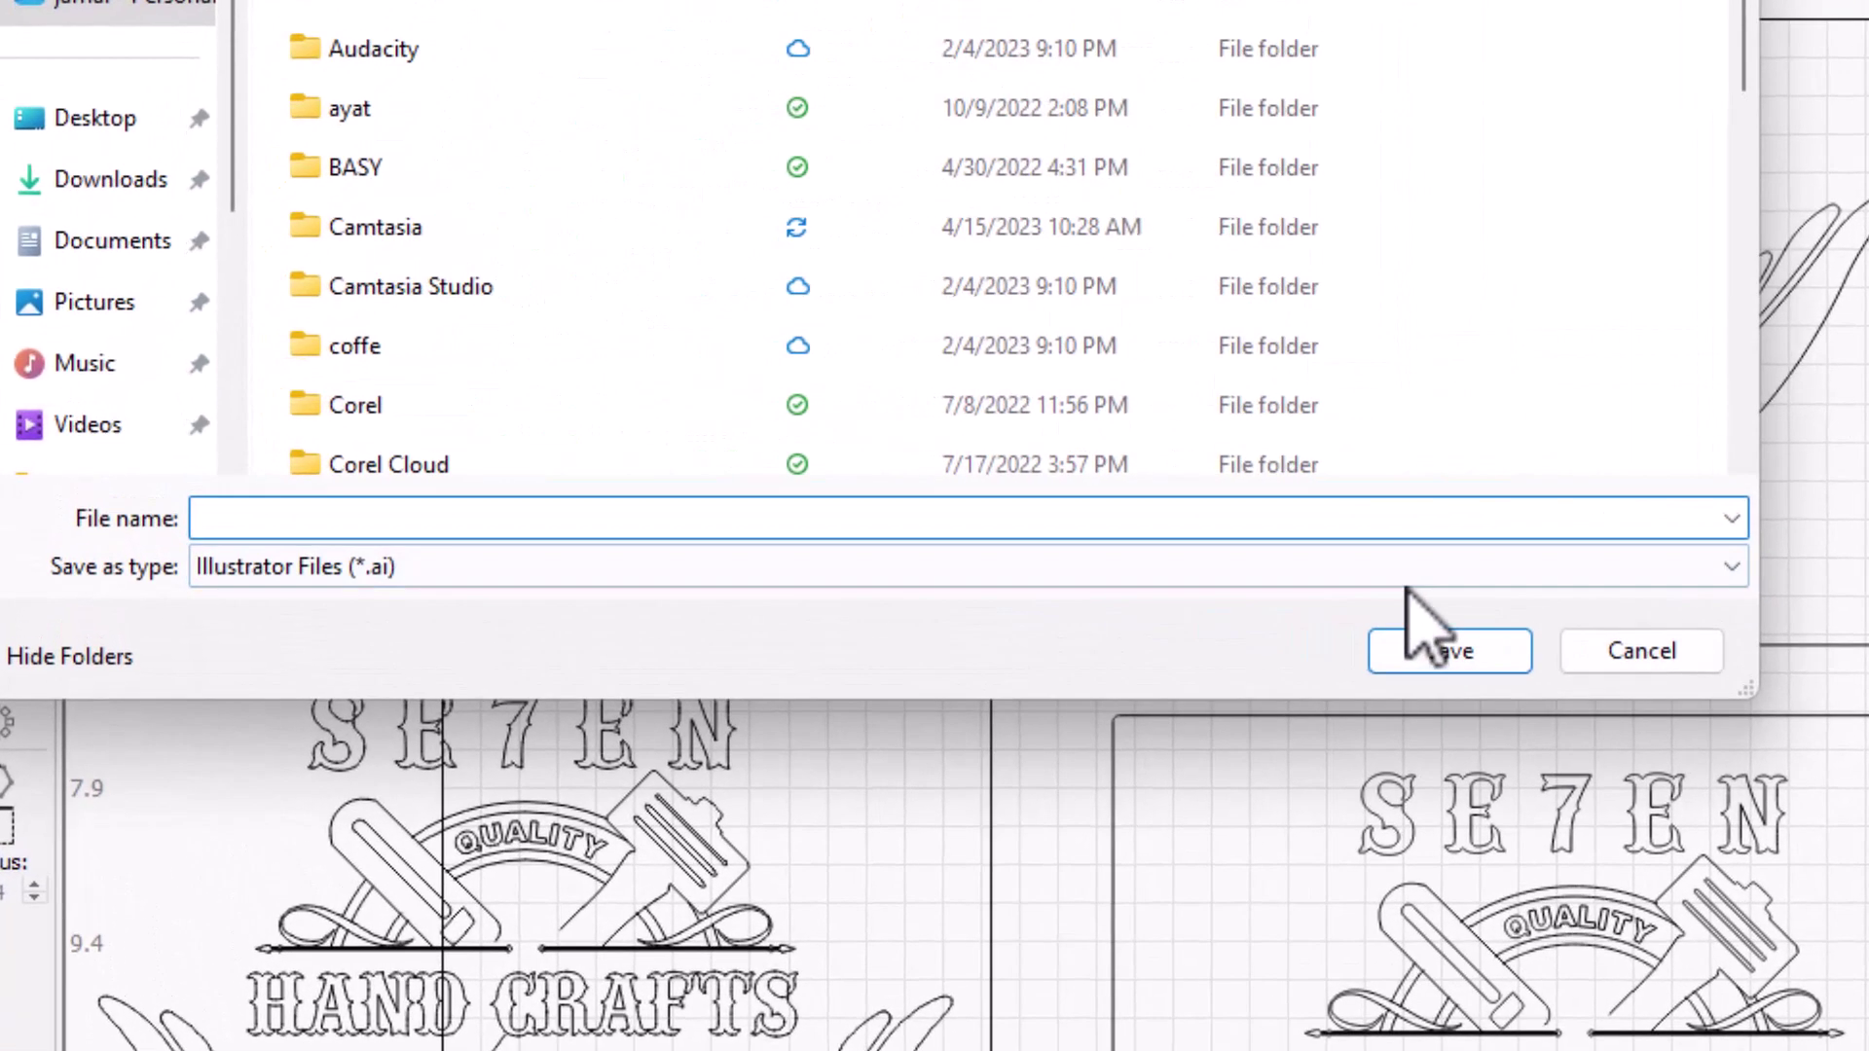
{"action": "left_click", "coordinate": [1406, 580]}
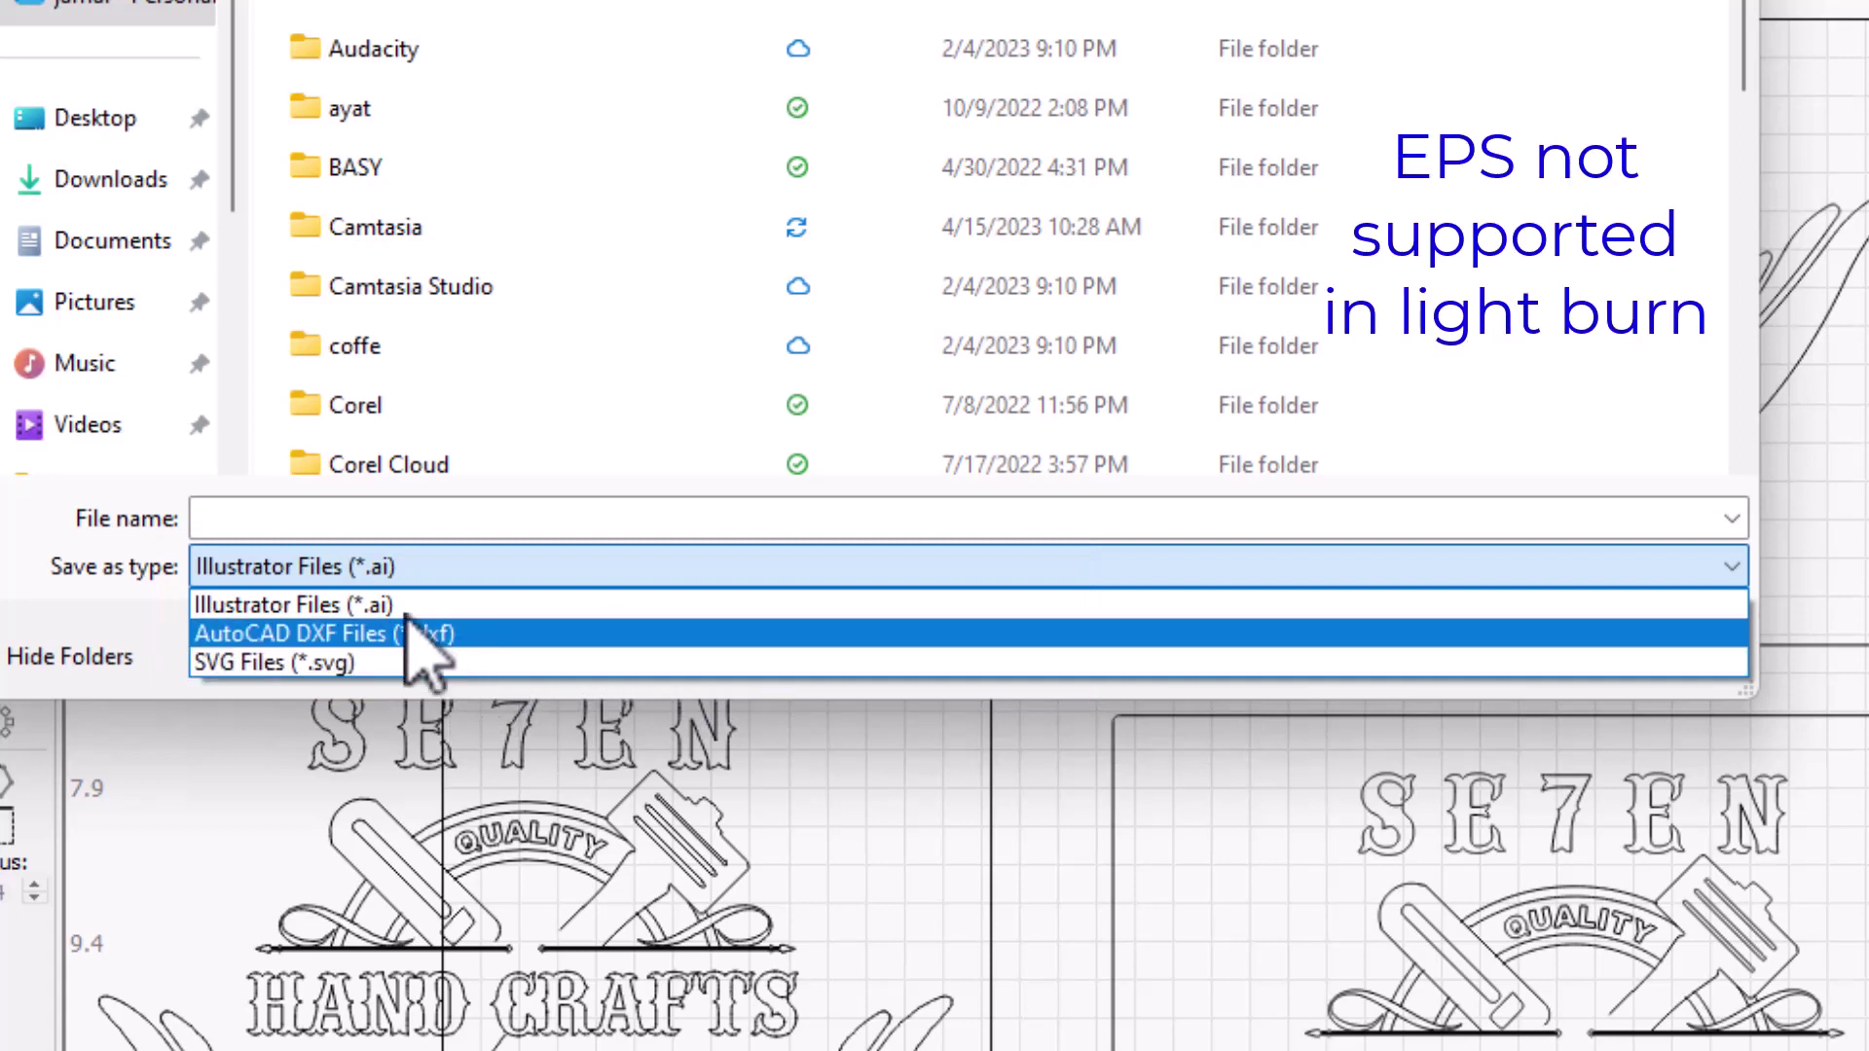
{"action": "left_click", "coordinate": [1698, 686]}
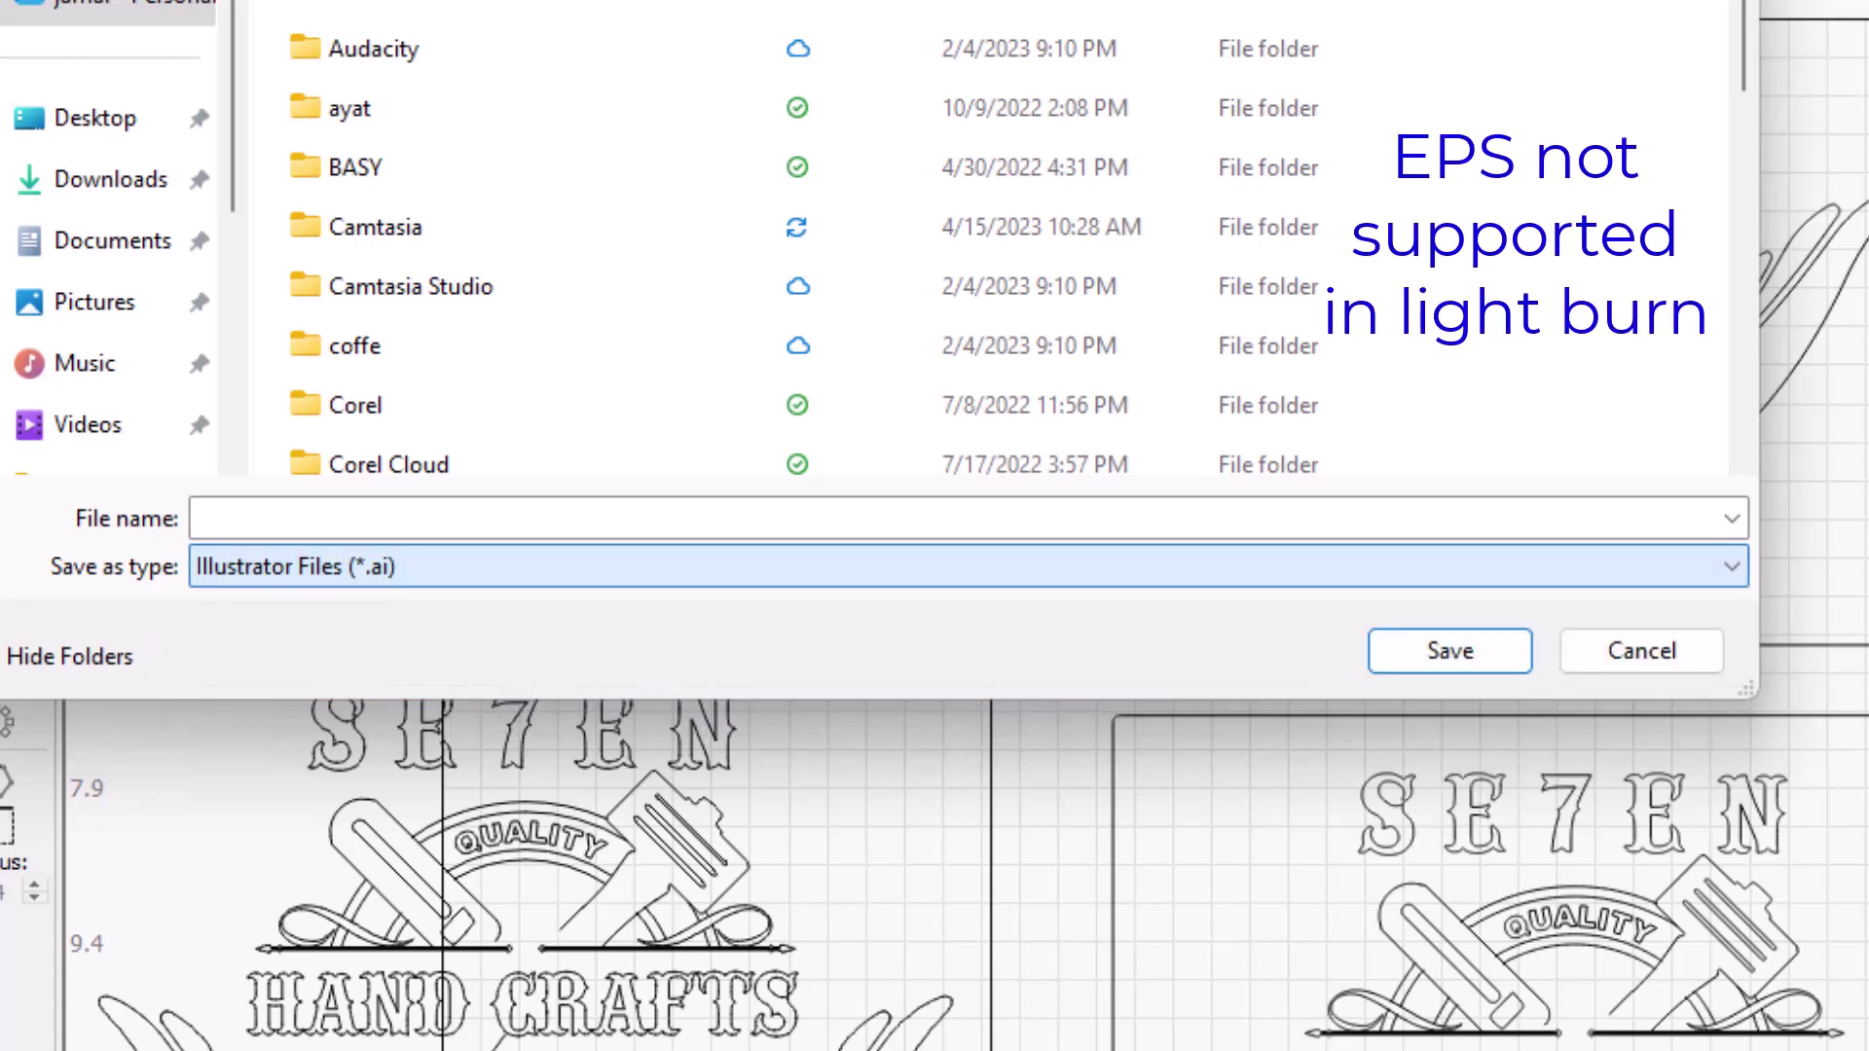
{"action": "left_click", "coordinate": [1641, 652]}
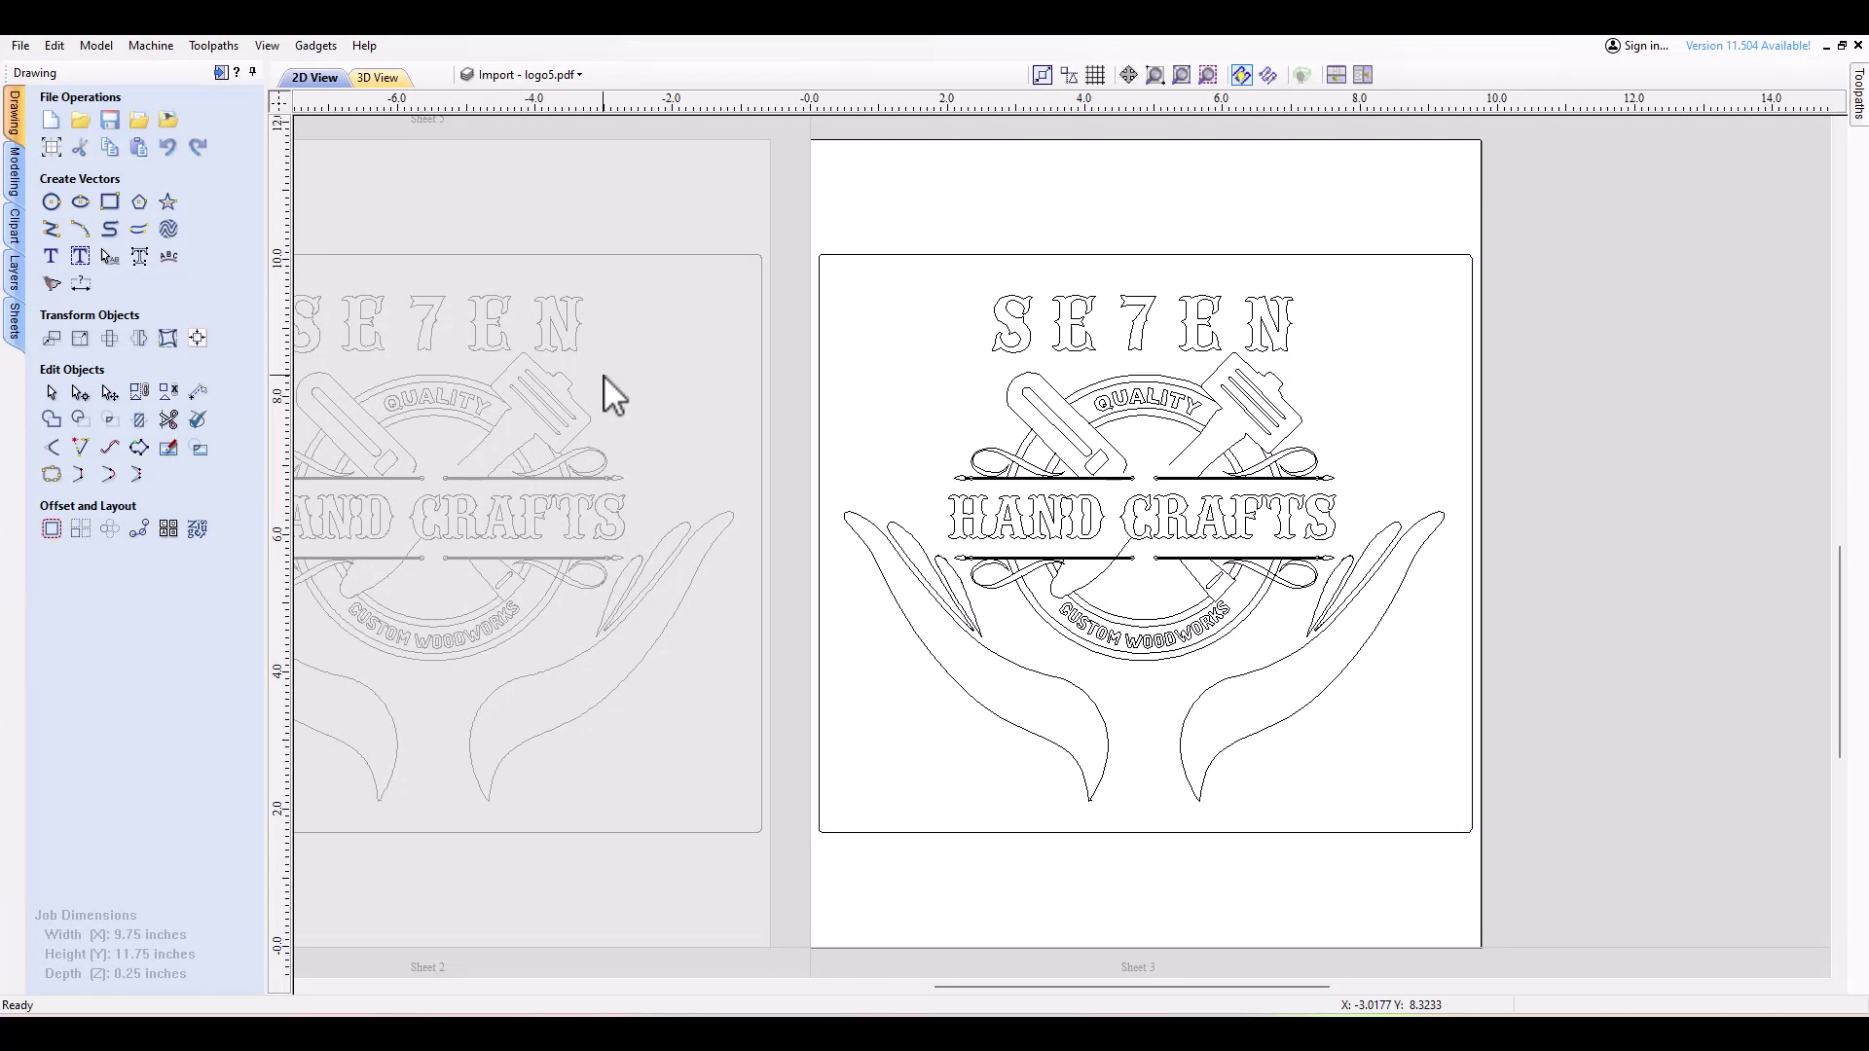
{"action": "left_click", "coordinate": [20, 46]}
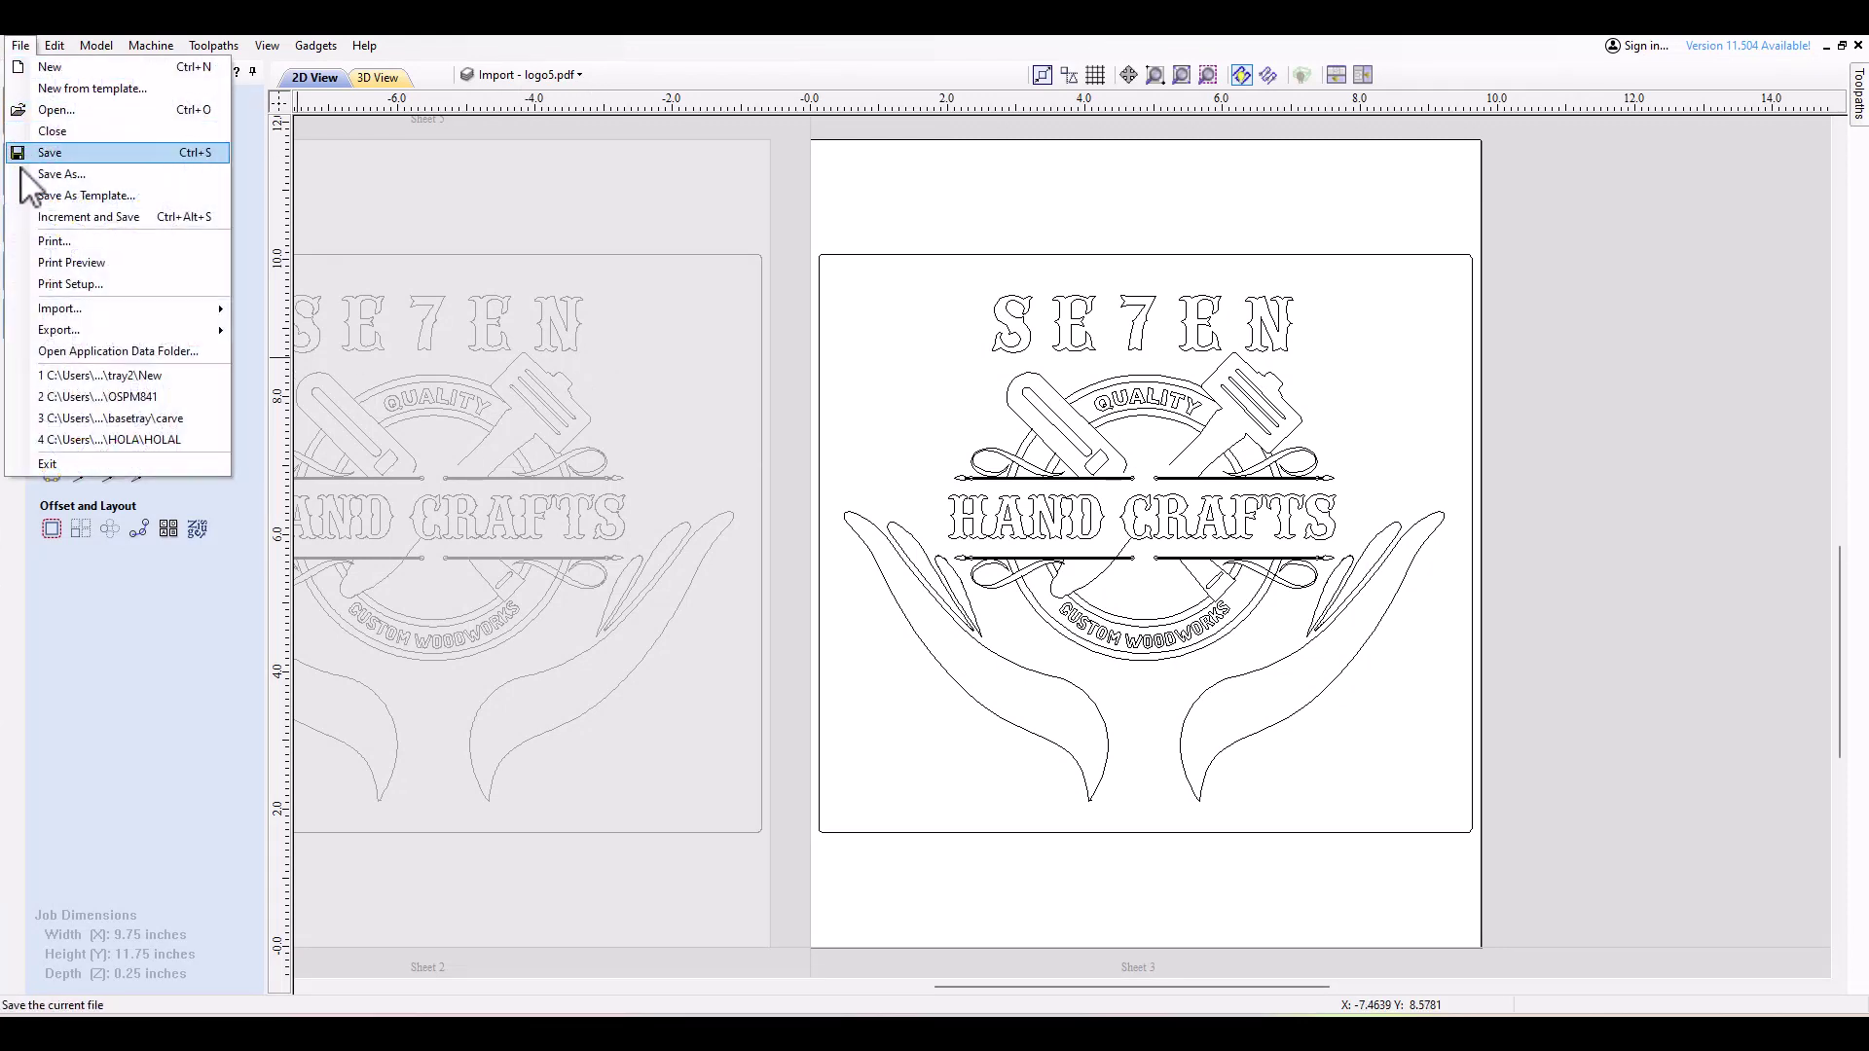
{"action": "mouse_move", "coordinate": [220, 311]}
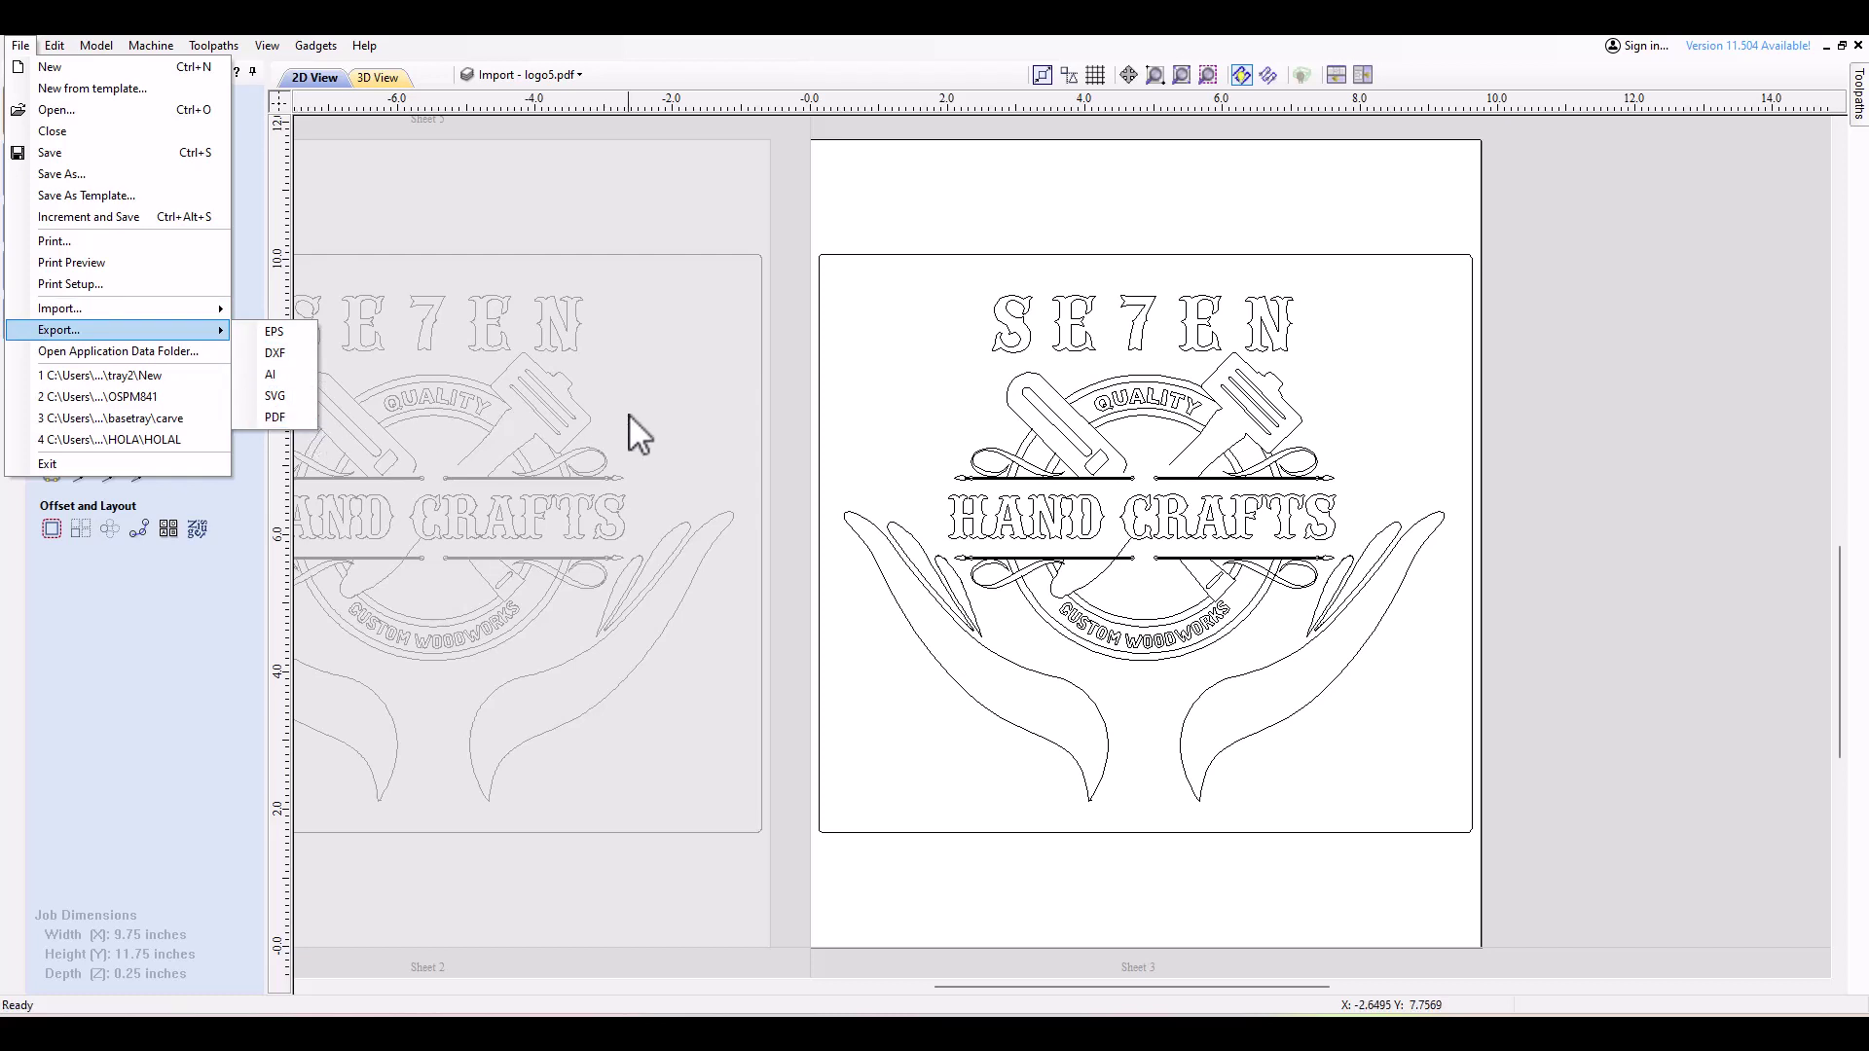
{"action": "left_click", "coordinate": [652, 400]}
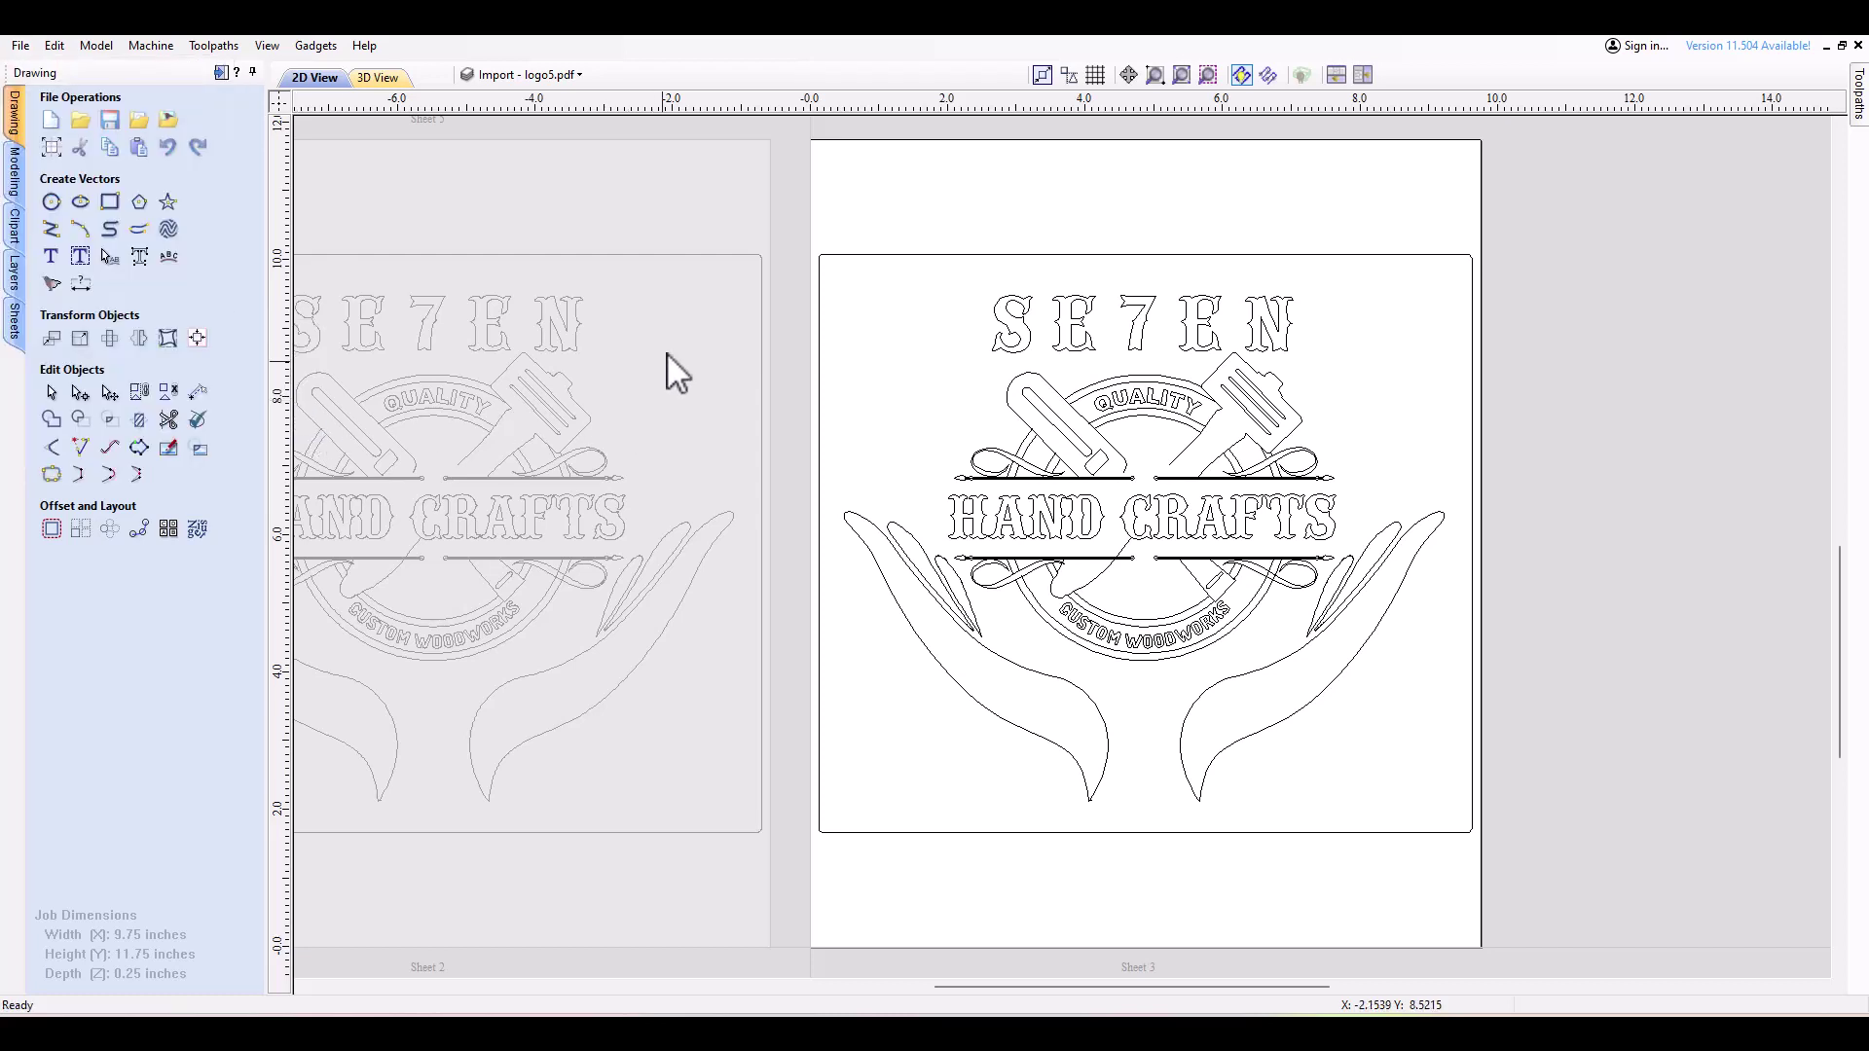